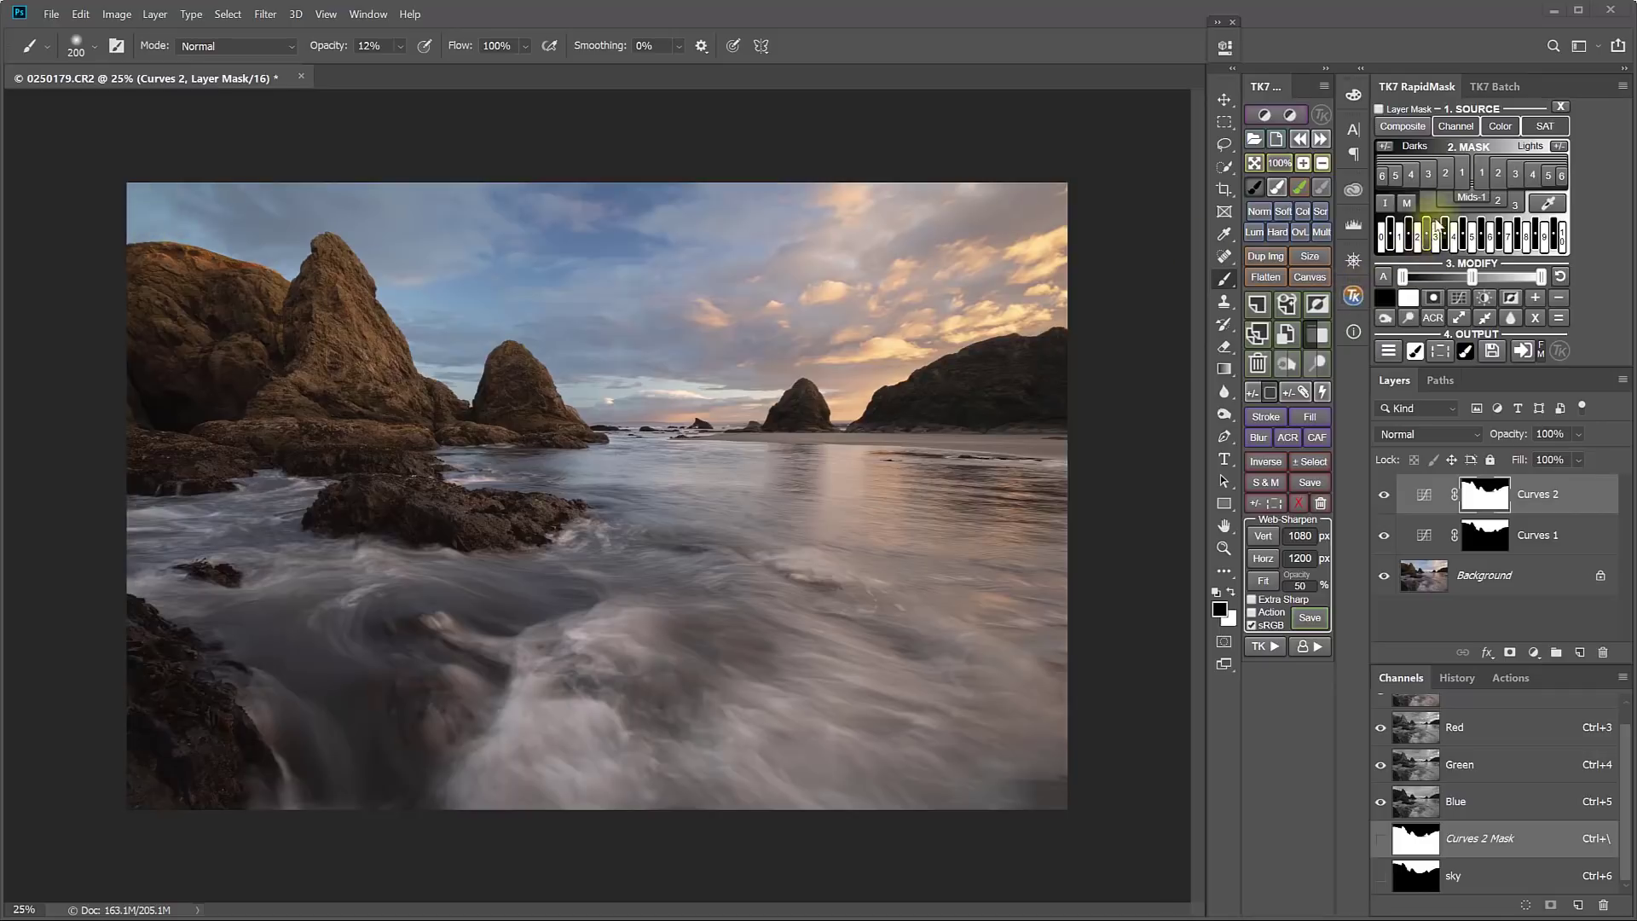
Generate a greyscale Rapid Mask from Blue/b, adding Lum Lock and Rapid Mask channels
{"action": "mouse_move", "coordinate": [1460, 133]}
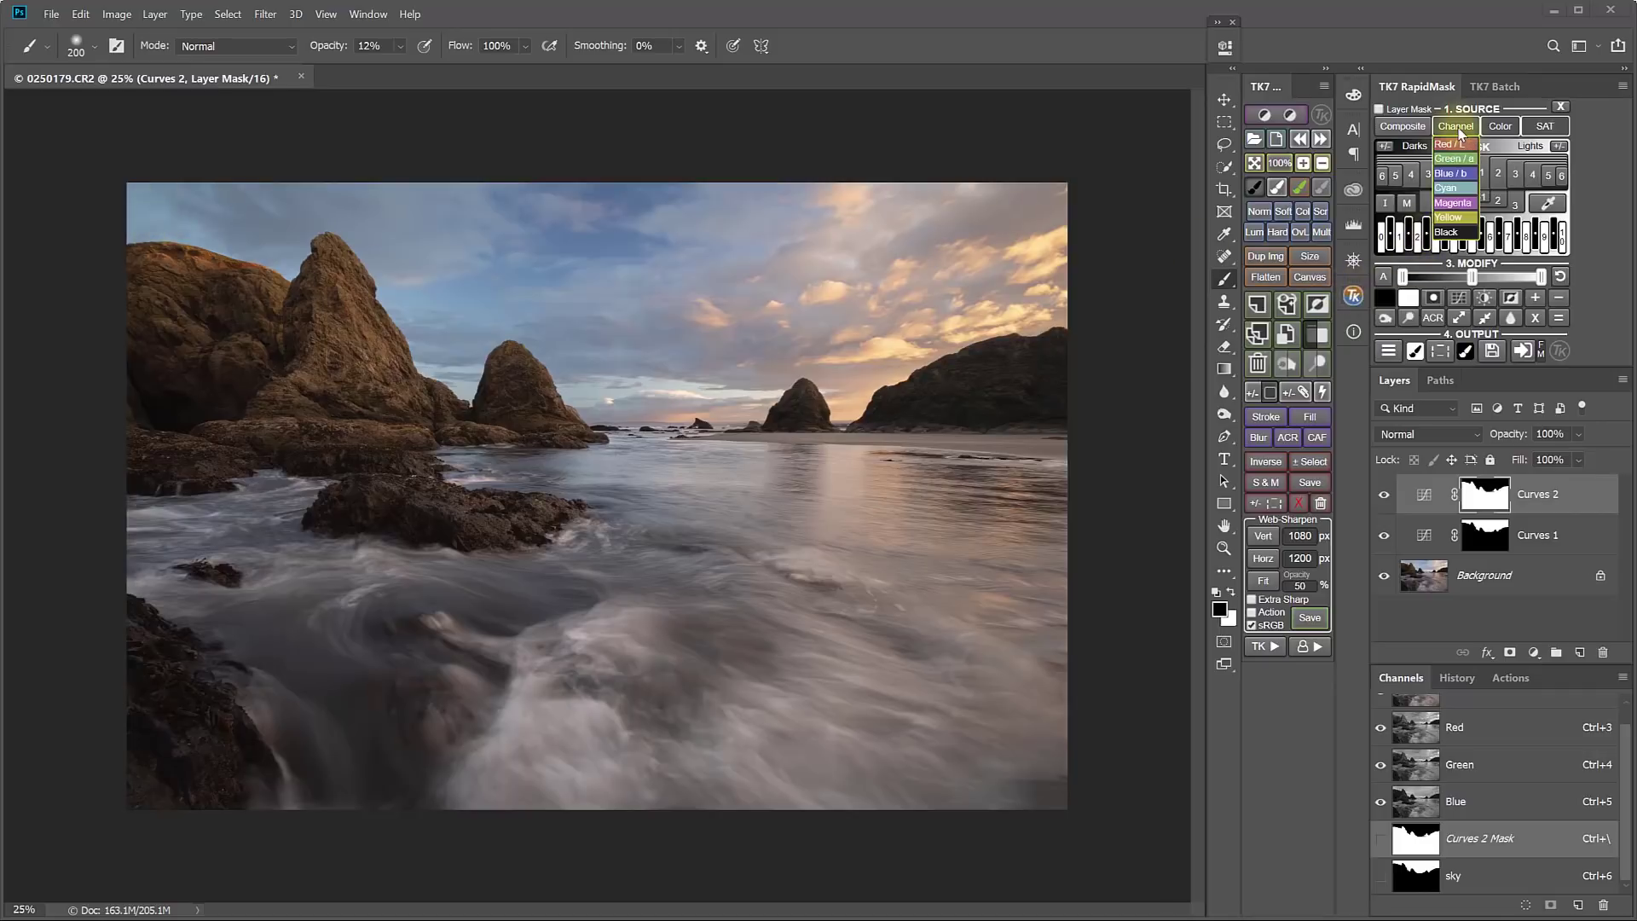
{"action": "left_click", "coordinate": [1448, 173]}
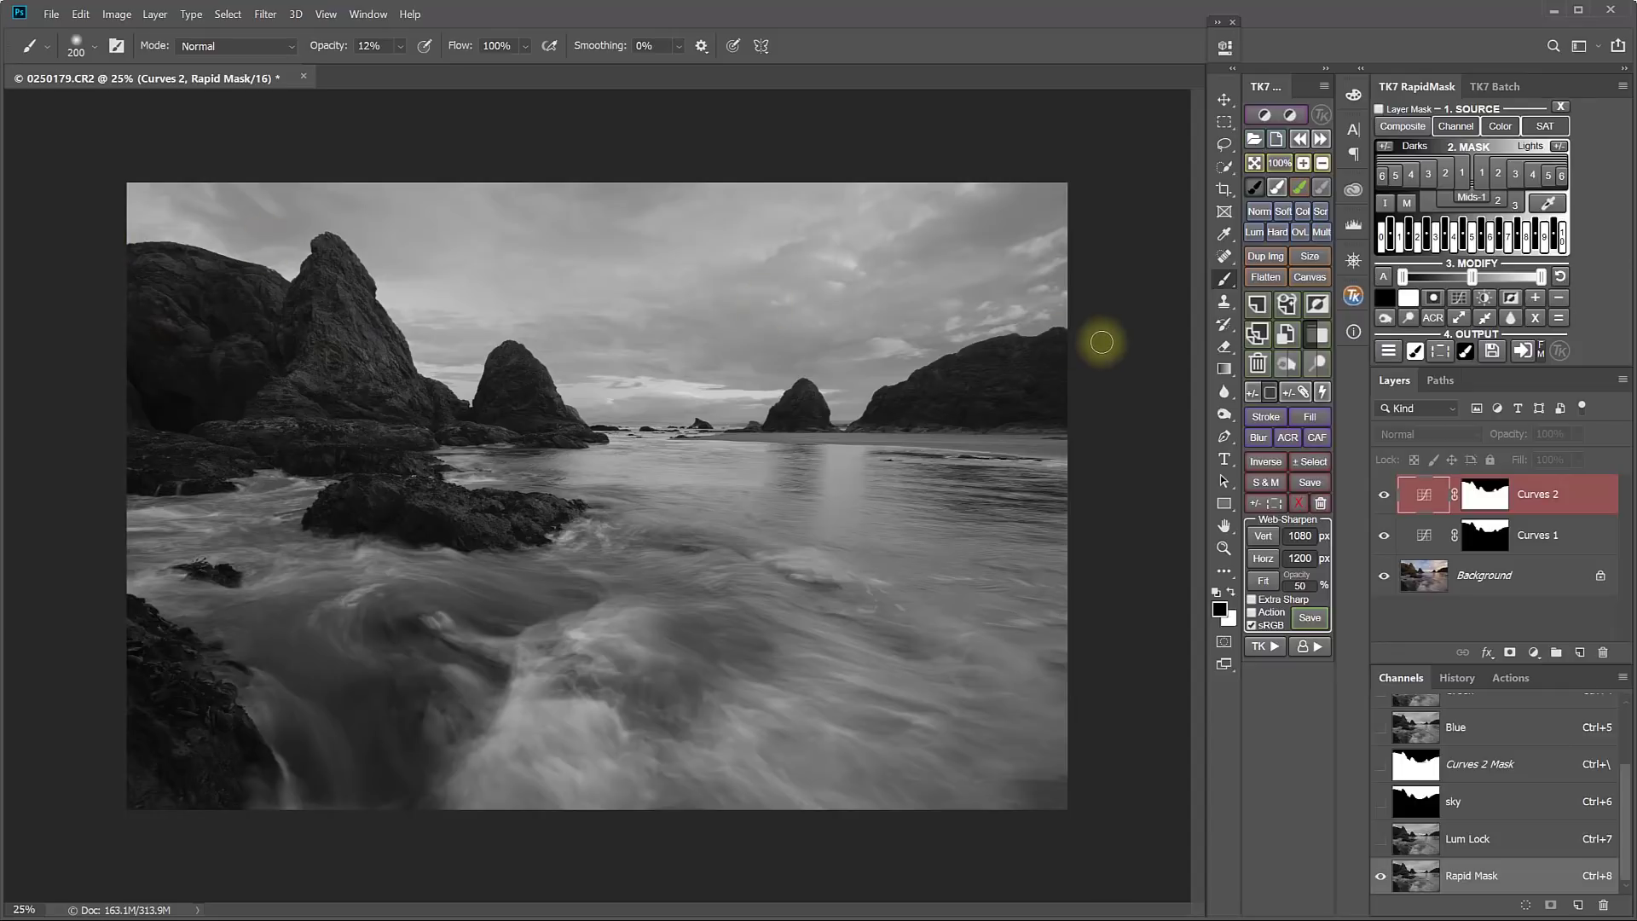
Lasso the tall upper-left rocks and black out the Rapid Mask outside that selection
{"action": "left_click", "coordinate": [1224, 144]}
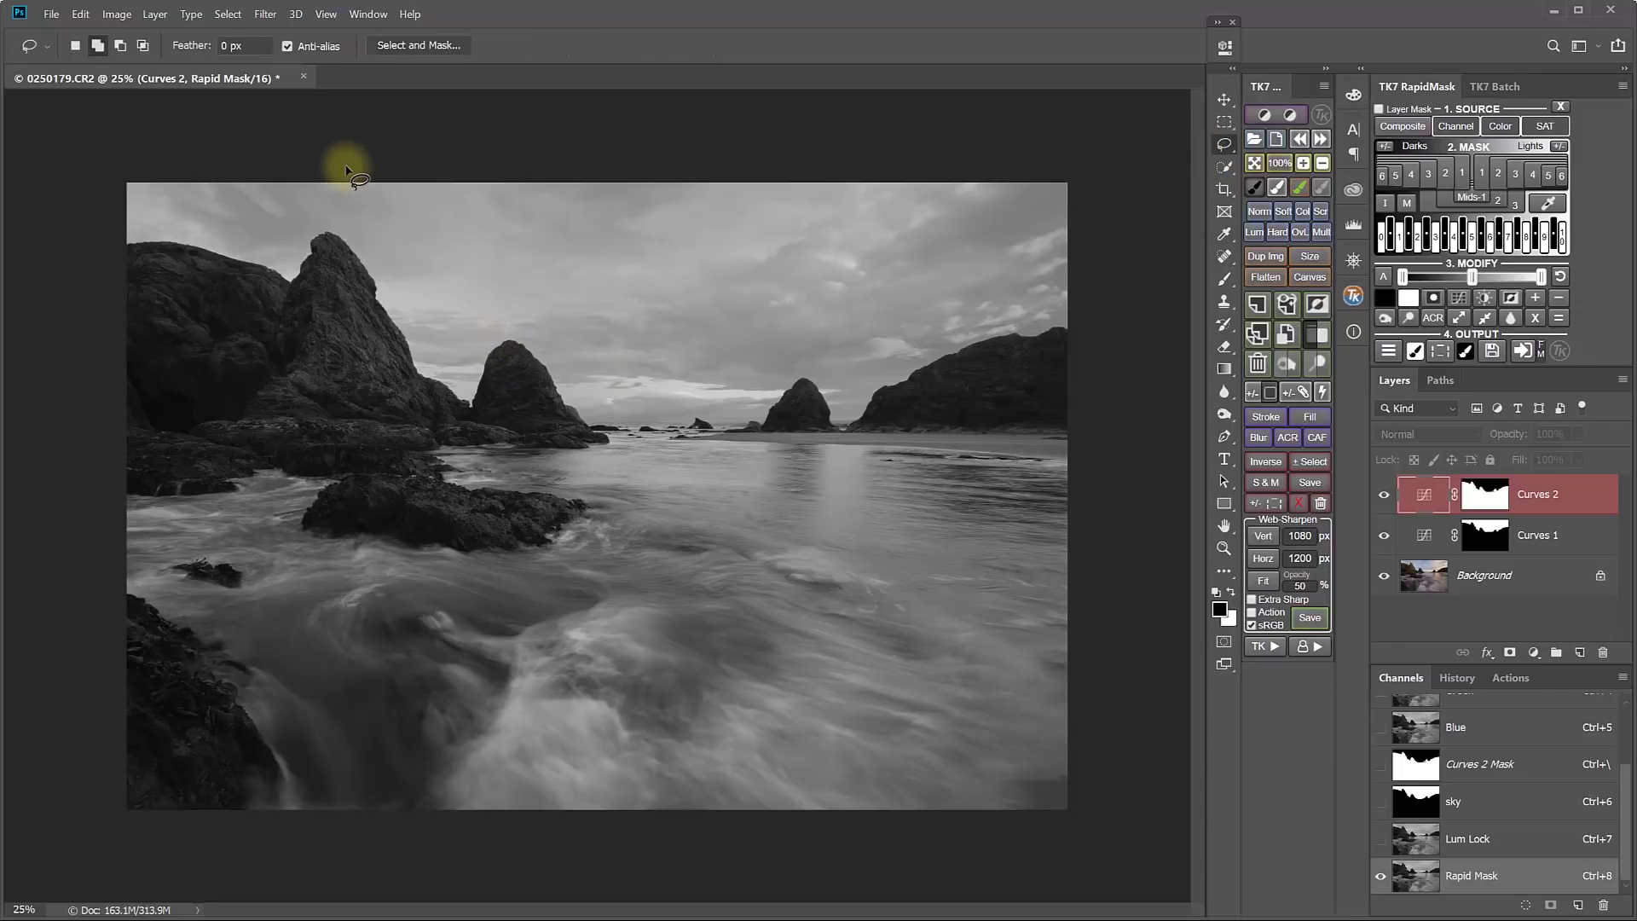
{"action": "mouse_move", "coordinate": [347, 164]}
{"action": "left_mouse_down"}
{"action": "mouse_move", "coordinate": [444, 229]}
{"action": "mouse_move", "coordinate": [447, 303]}
{"action": "mouse_move", "coordinate": [396, 362]}
{"action": "mouse_move", "coordinate": [255, 380]}
{"action": "mouse_move", "coordinate": [135, 341]}
{"action": "mouse_move", "coordinate": [84, 265]}
{"action": "mouse_move", "coordinate": [99, 166]}
{"action": "mouse_move", "coordinate": [173, 149]}
{"action": "mouse_move", "coordinate": [384, 156]}
{"action": "left_mouse_up"}
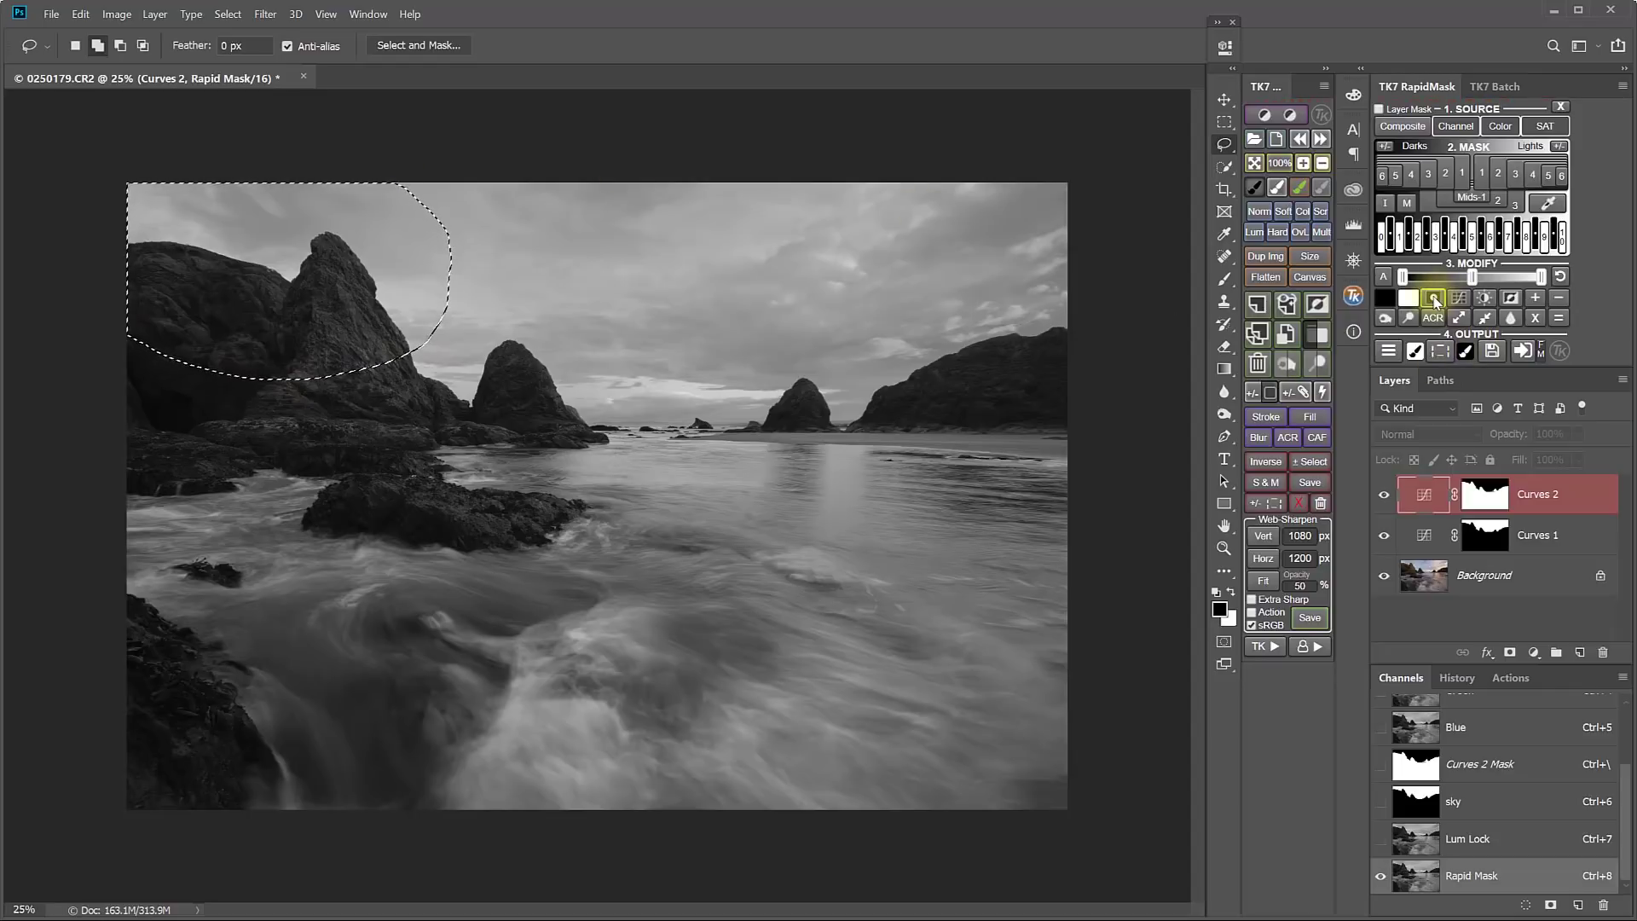
{"action": "left_click", "coordinate": [1434, 298]}
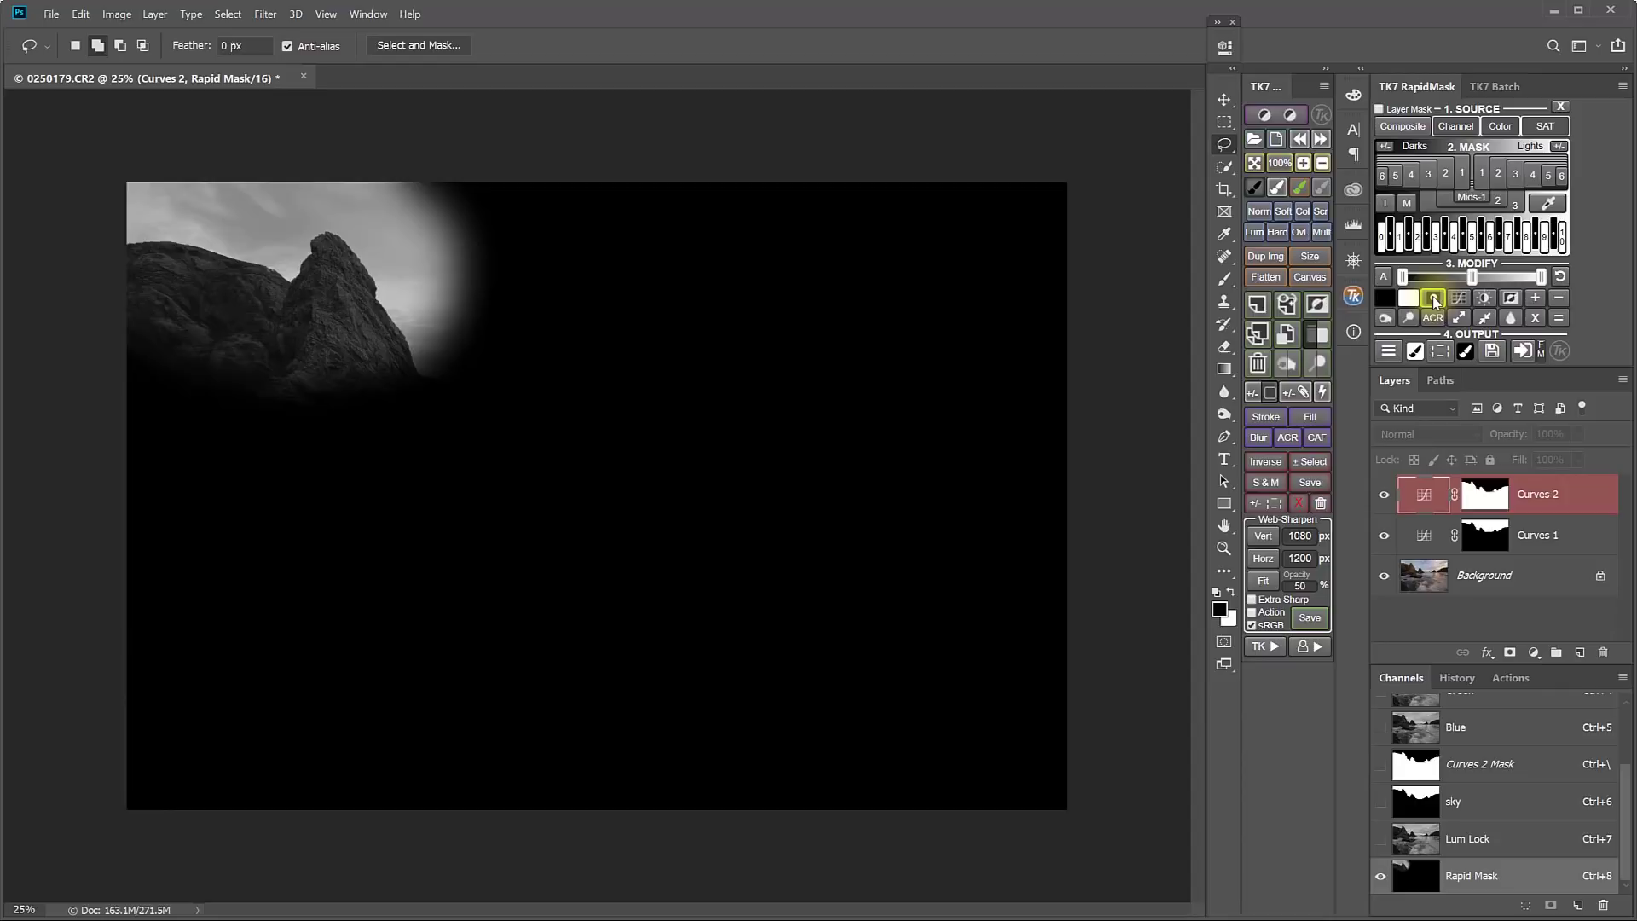
Add a masked Hue/Saturation layer set to Hue +16, Saturation +2, Lightness −29
{"action": "left_click", "coordinate": [1388, 353]}
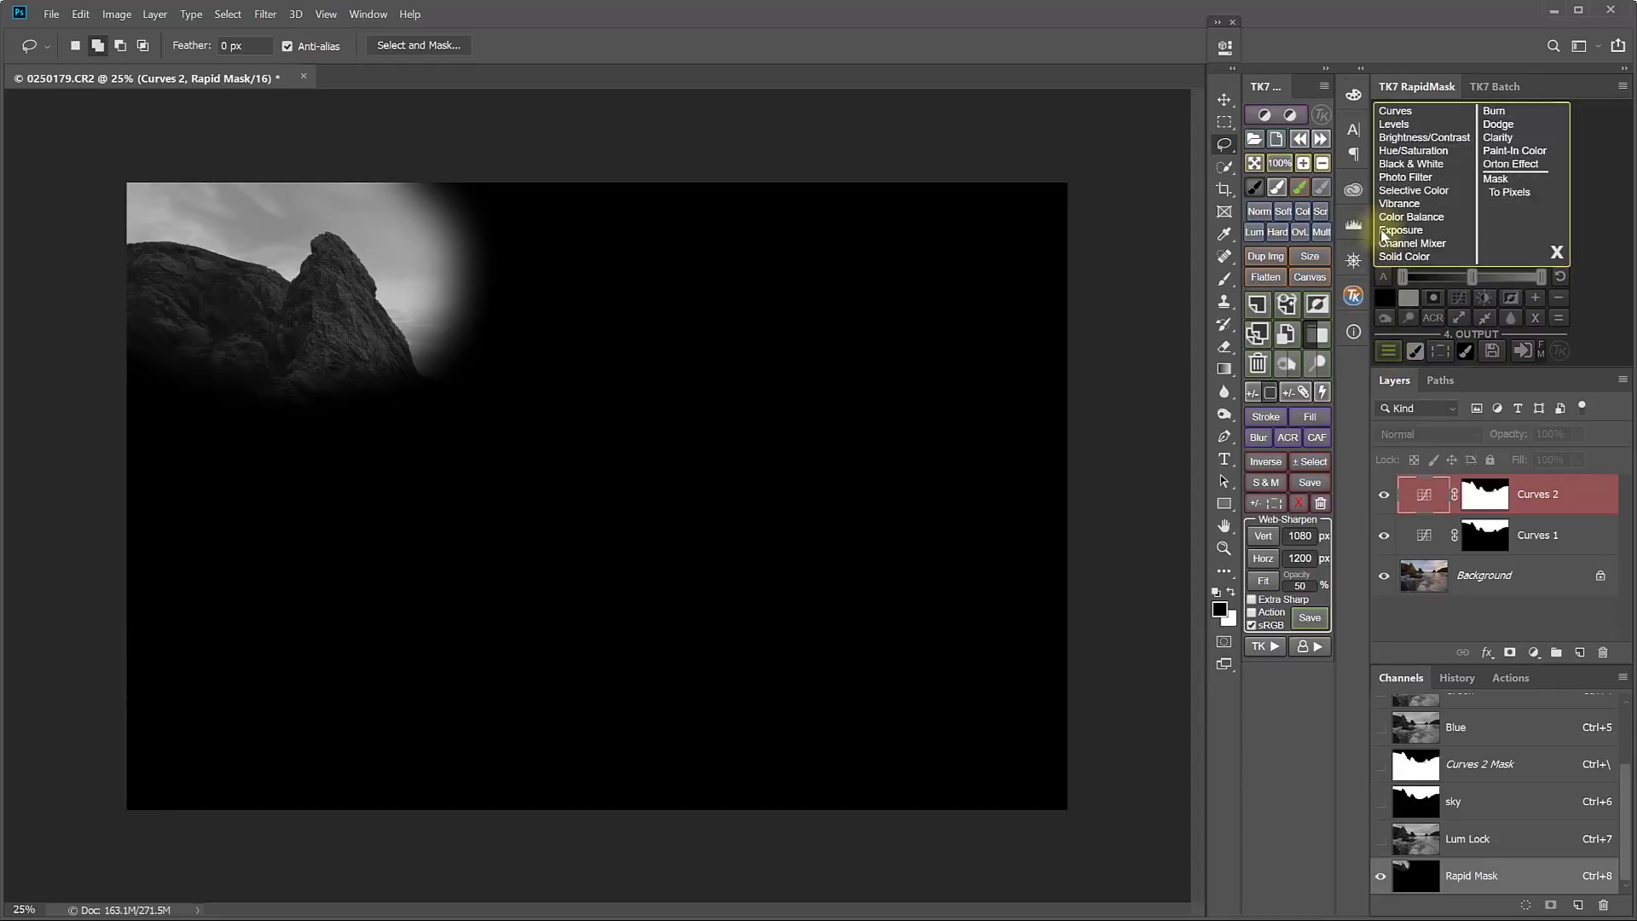
{"action": "left_click", "coordinate": [1390, 153]}
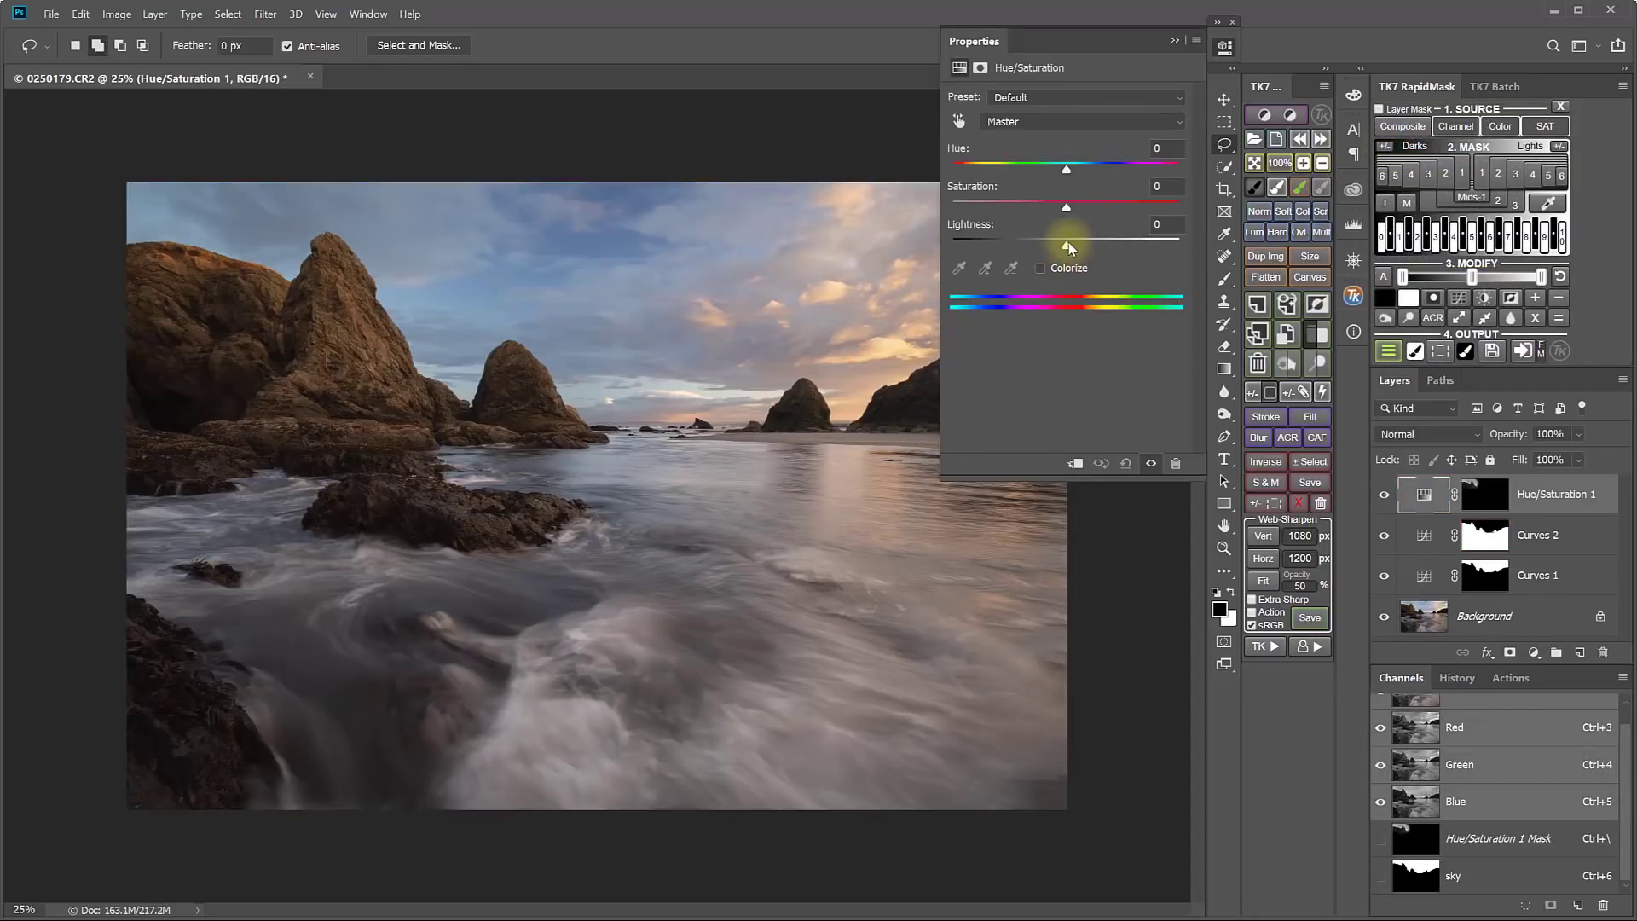
{"action": "left_click_drag", "start_coordinate": [1067, 249], "coordinate": [1036, 253]}
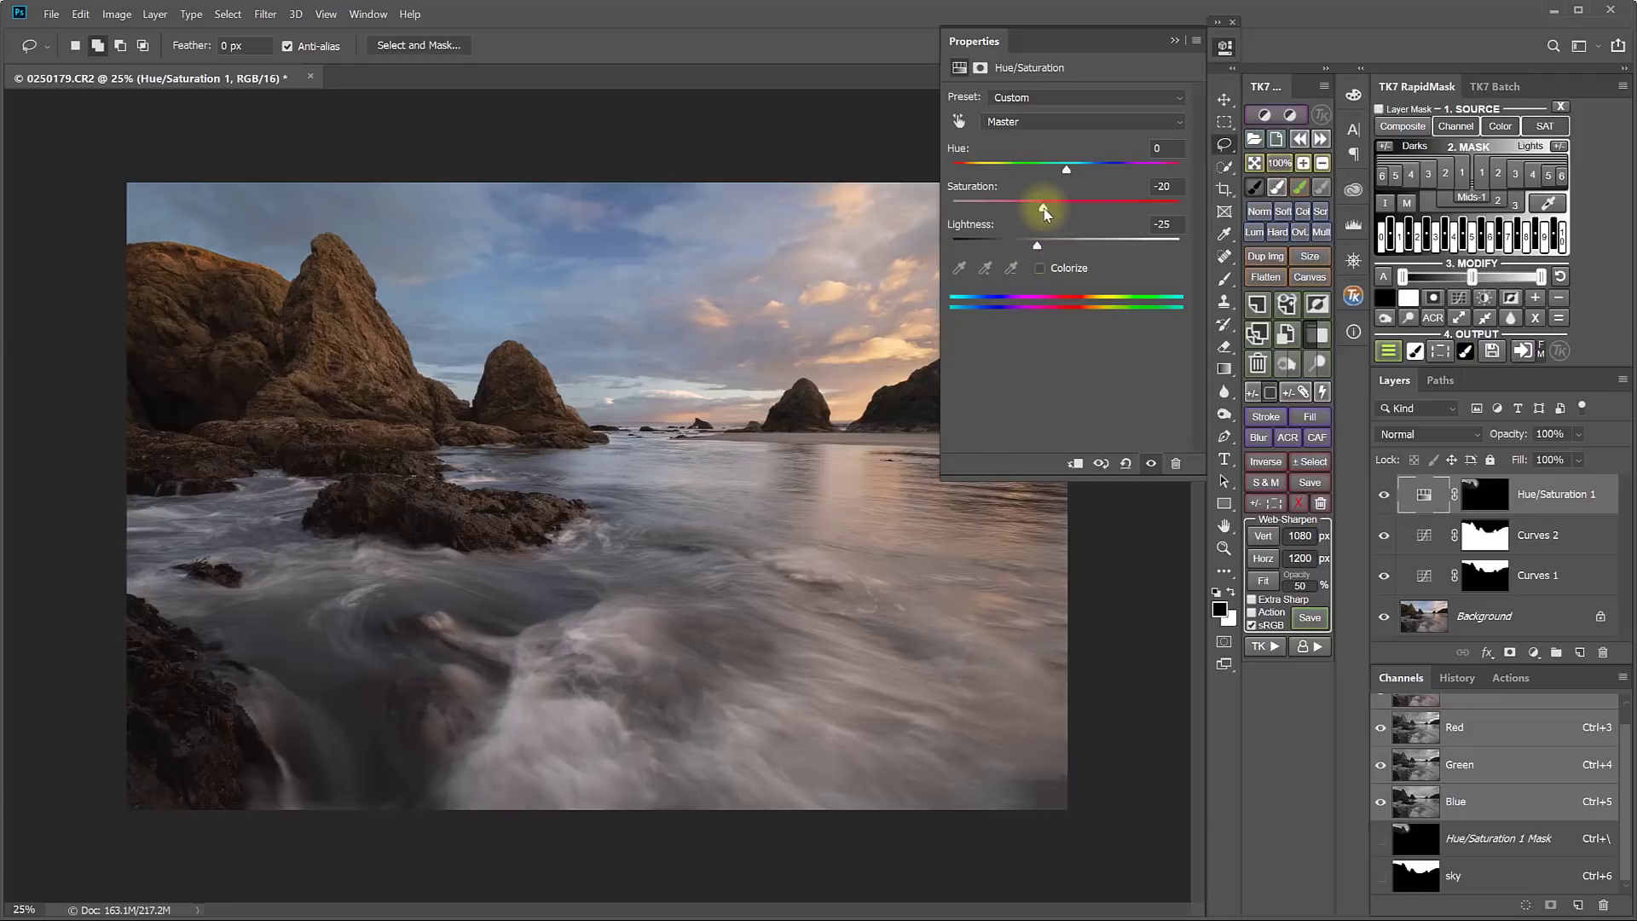
{"action": "mouse_move", "coordinate": [1065, 207]}
{"action": "left_mouse_down"}
{"action": "mouse_move", "coordinate": [1088, 198]}
{"action": "mouse_move", "coordinate": [1045, 207]}
{"action": "left_mouse_up"}
{"action": "left_click_drag", "start_coordinate": [1071, 170], "coordinate": [1083, 169]}
{"action": "left_click_drag", "start_coordinate": [1034, 248], "coordinate": [1033, 248]}
Close Properties and view the Hue/Saturation layer mask on its own, then return to colour
{"action": "left_click", "coordinate": [1225, 47]}
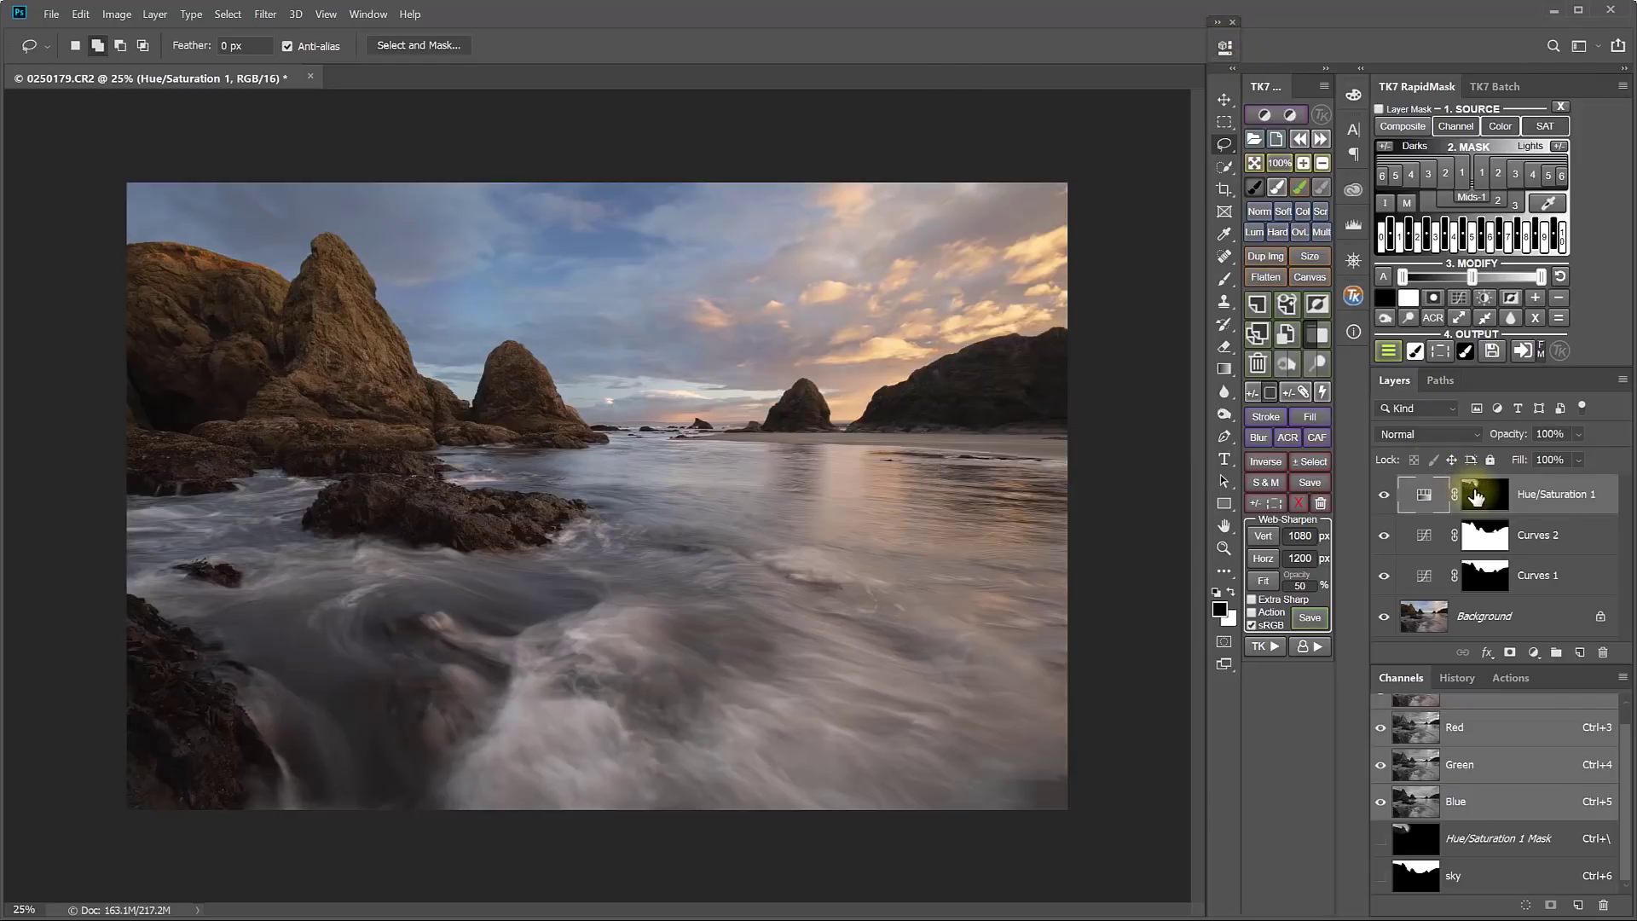
{"action": "left_click", "coordinate": [1478, 495], "text": "alt"}
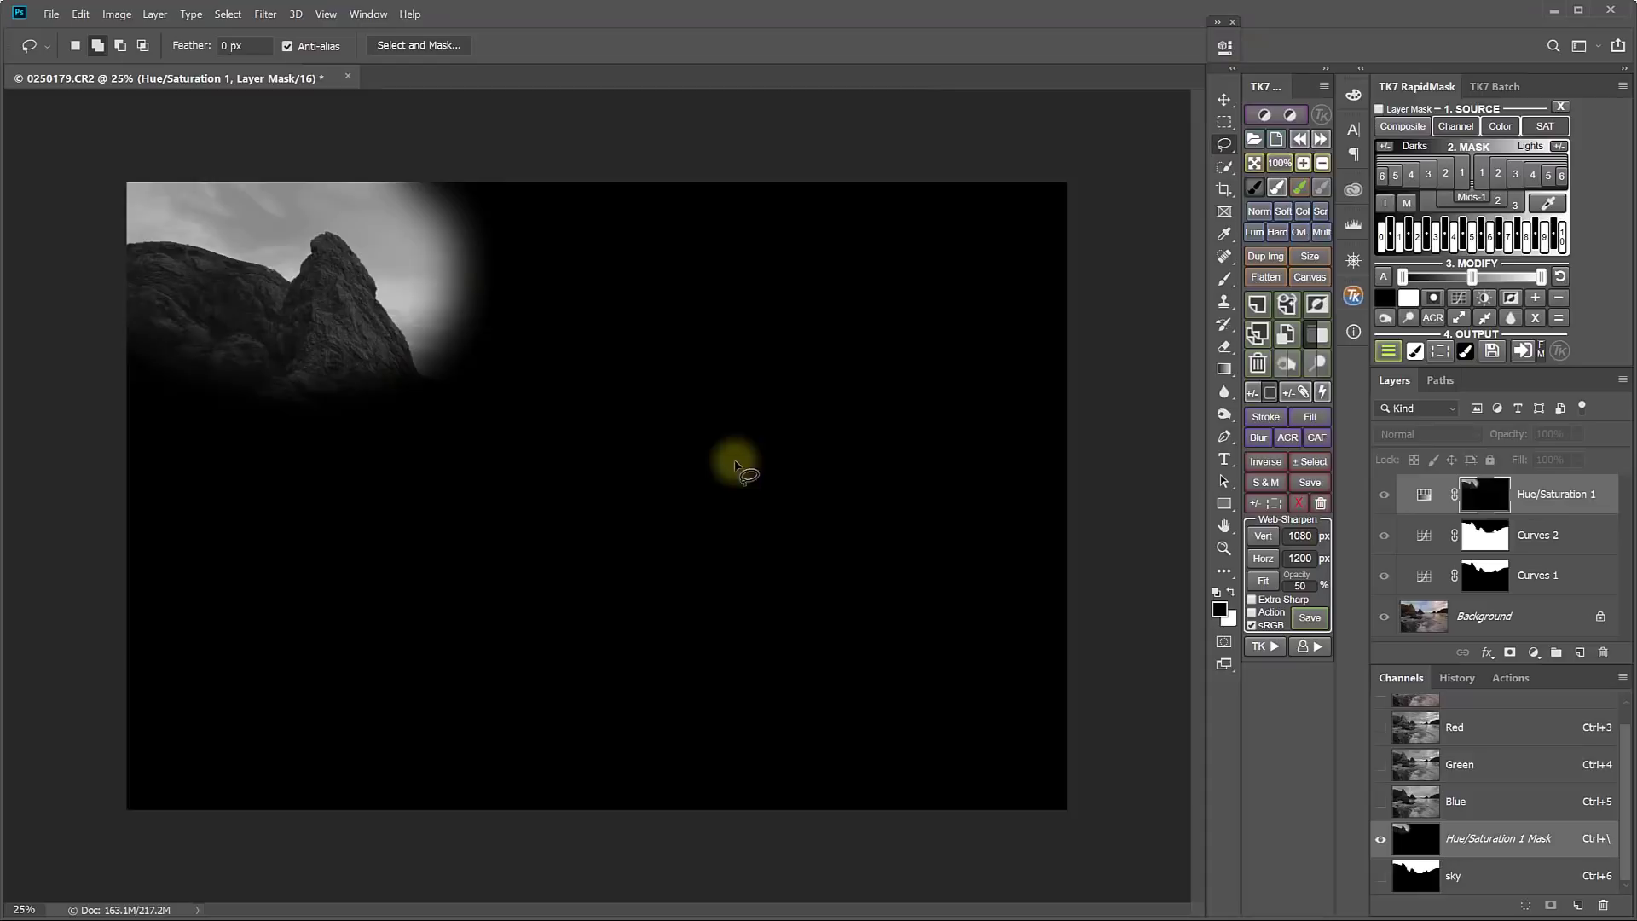
{"action": "left_click", "coordinate": [1495, 503], "text": "alt"}
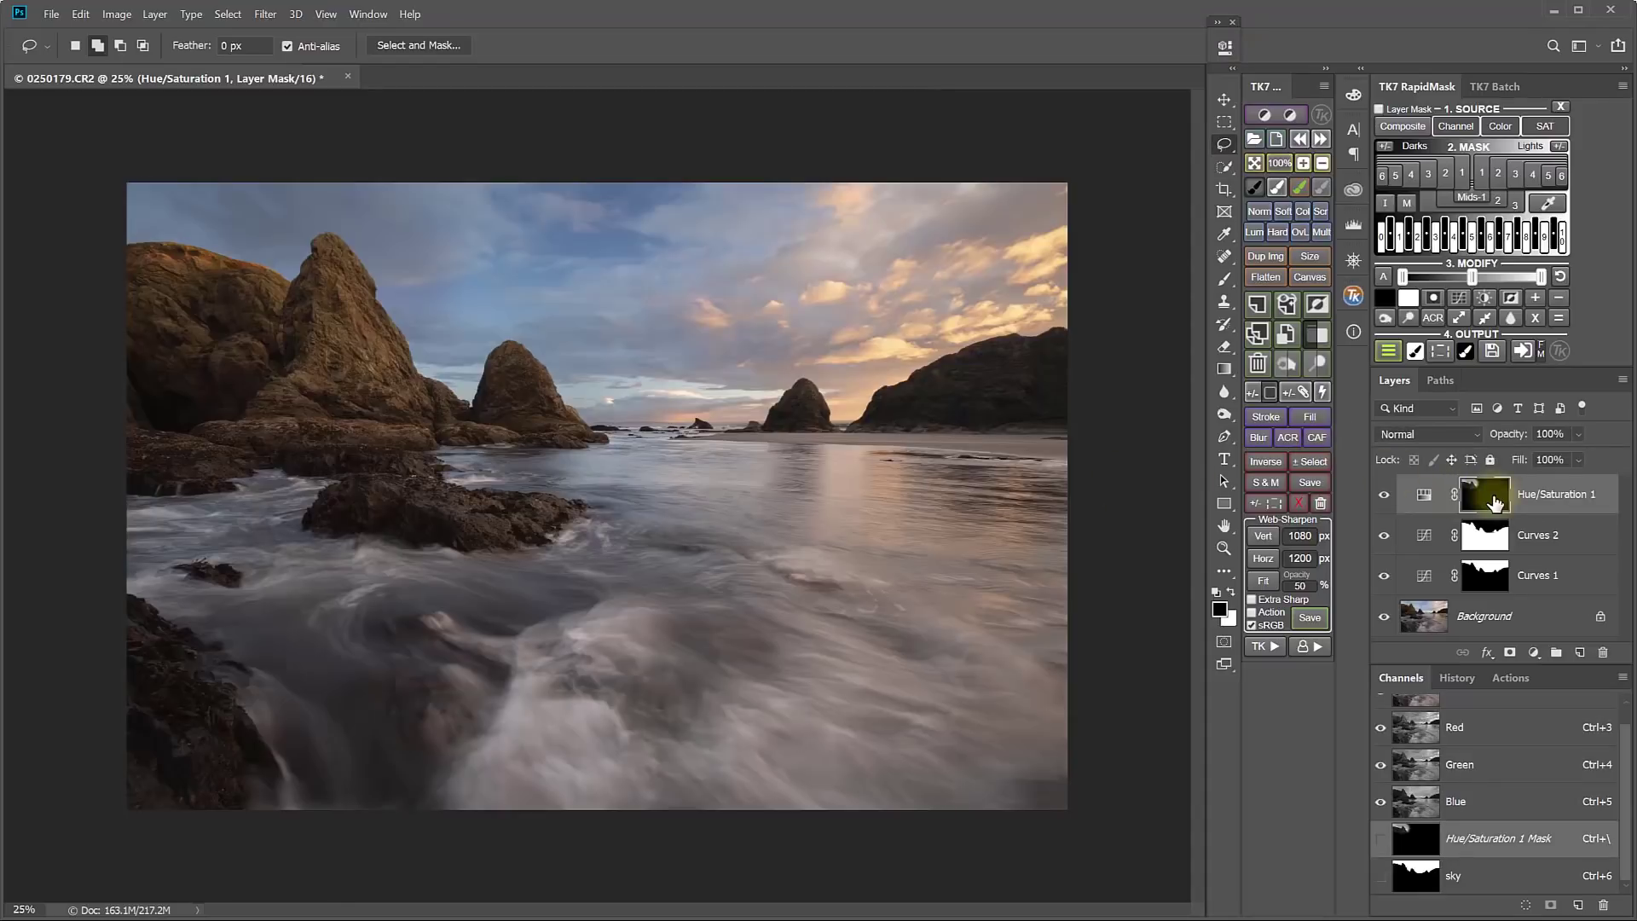
Load the TK7 black brush at 20% opacity, about 1300 px, and compare the adjustment on and off
{"action": "left_click", "coordinate": [1260, 189]}
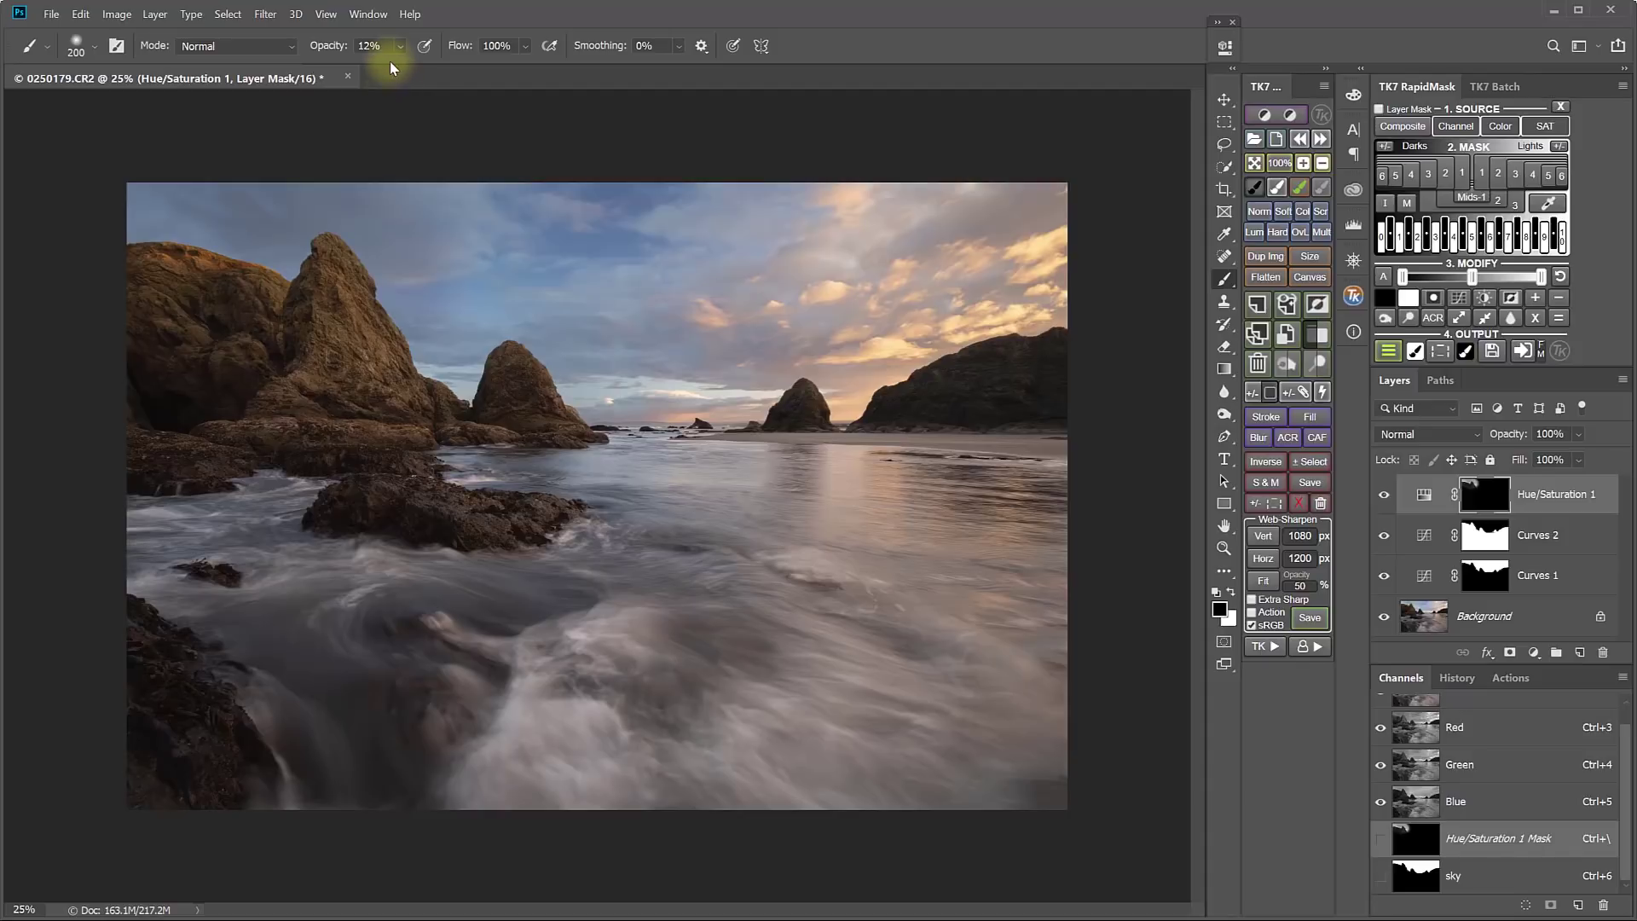
{"action": "key", "text": "2"}
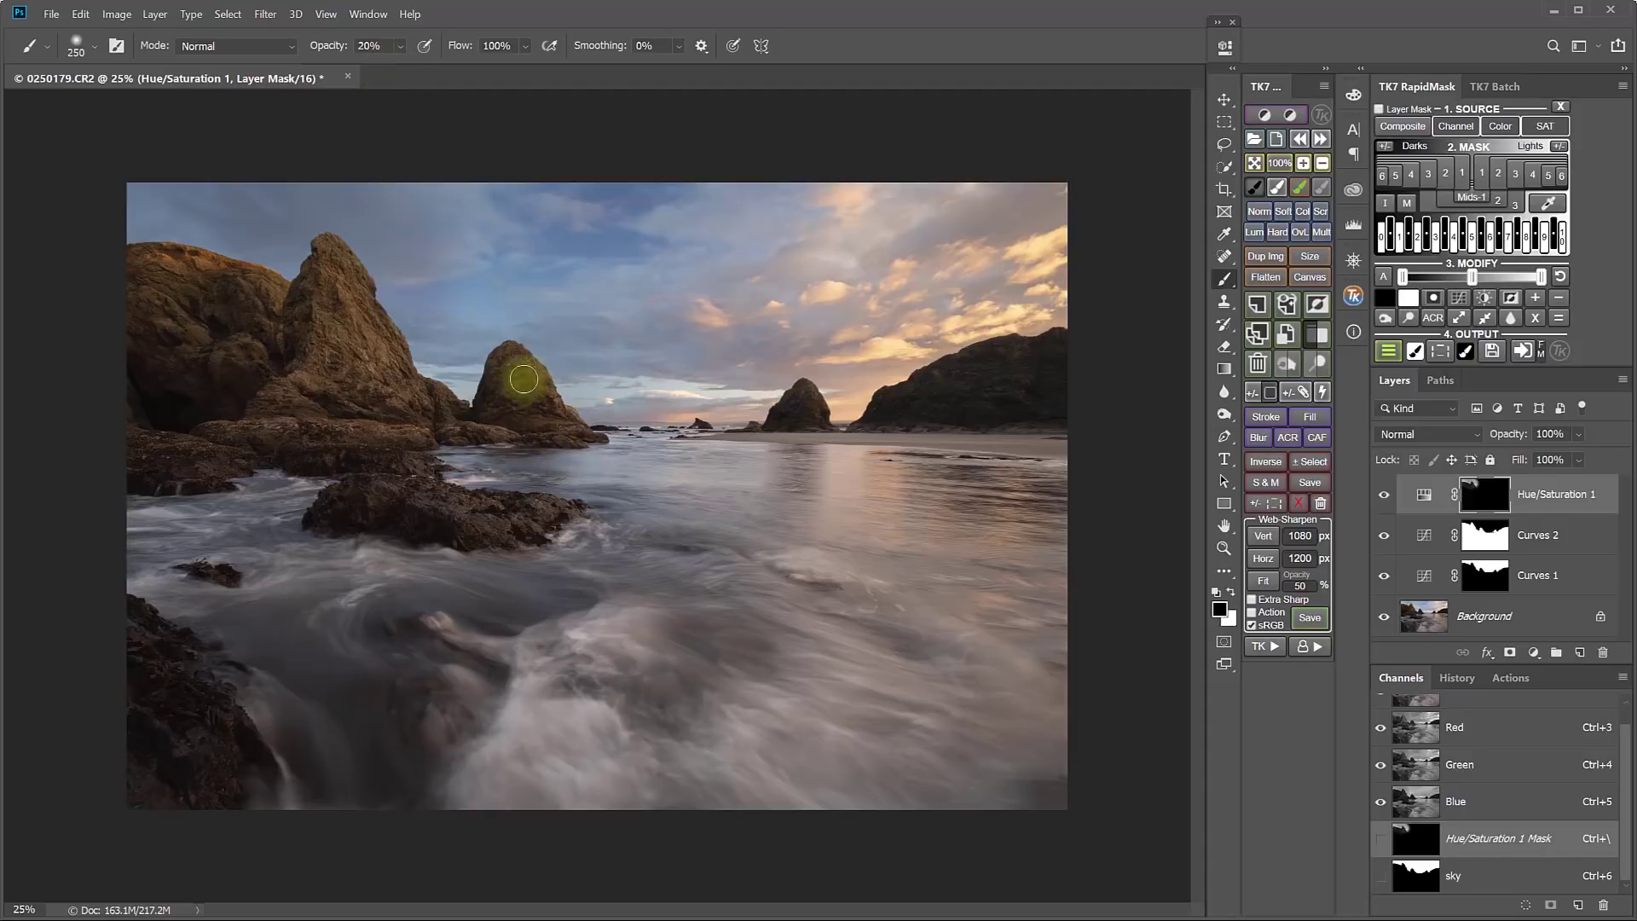
{"action": "key", "text": "bracketright"}
{"action": "key", "text": "bracketright"}
{"action": "key", "text": "bracketright"}
{"action": "key", "text": "bracketright"}
{"action": "key", "text": "bracketright"}
{"action": "key", "text": "bracketright"}
{"action": "key", "text": "bracketright"}
{"action": "key", "text": "bracketright"}
{"action": "key", "text": "bracketright"}
{"action": "key", "text": "bracketright"}
{"action": "key", "text": "bracketright"}
{"action": "key", "text": "bracketright"}
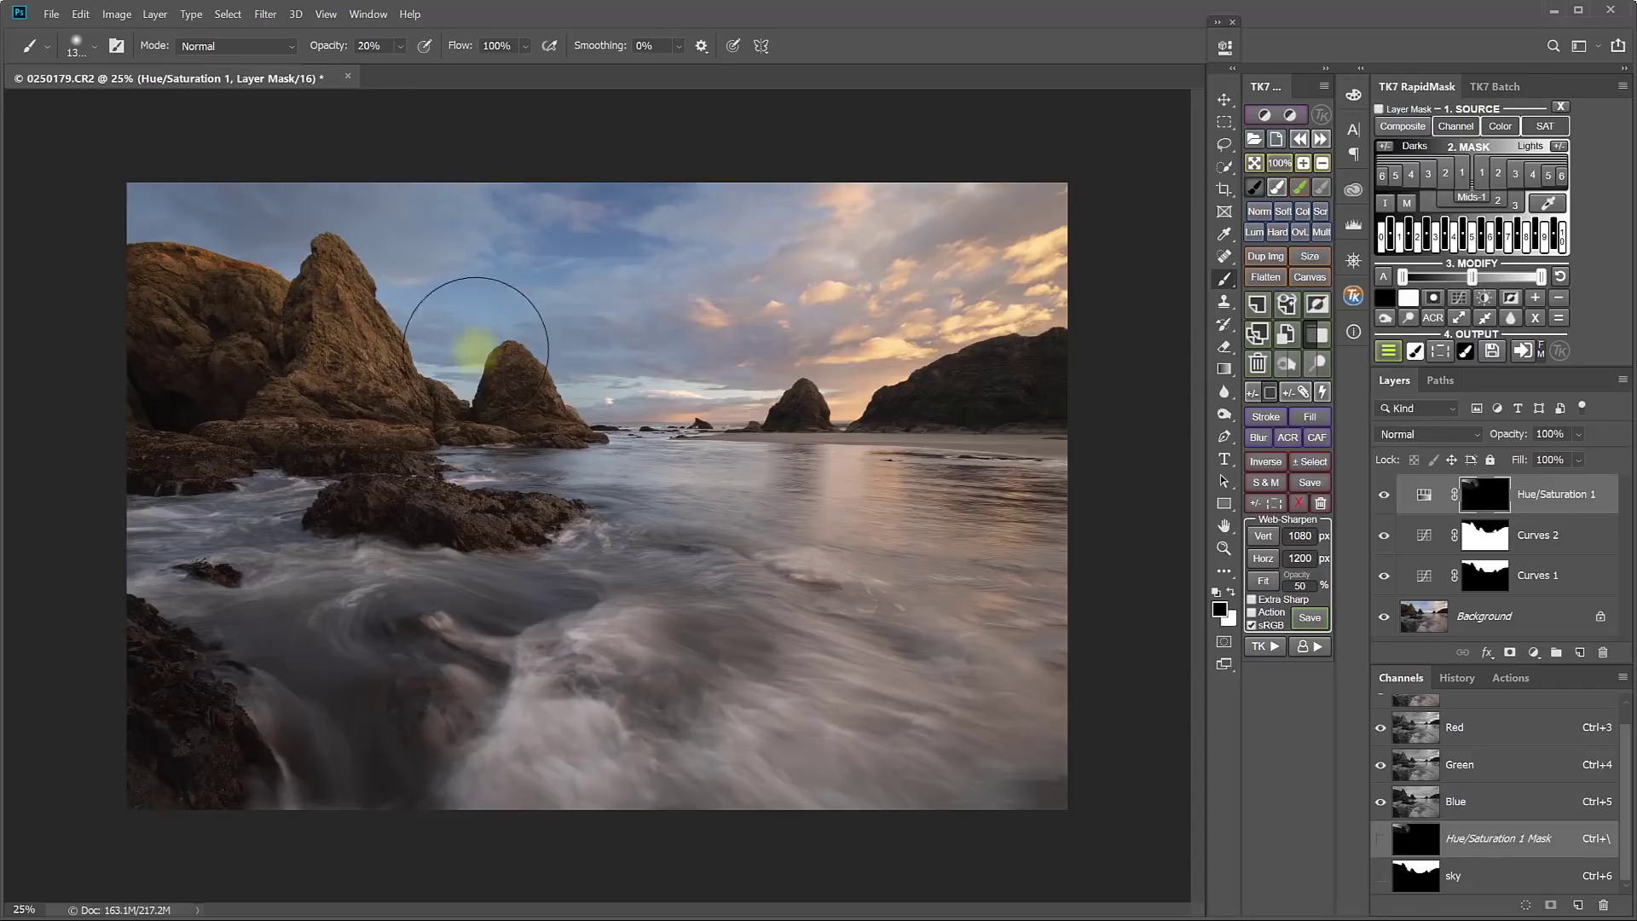
{"action": "left_click", "coordinate": [1389, 496]}
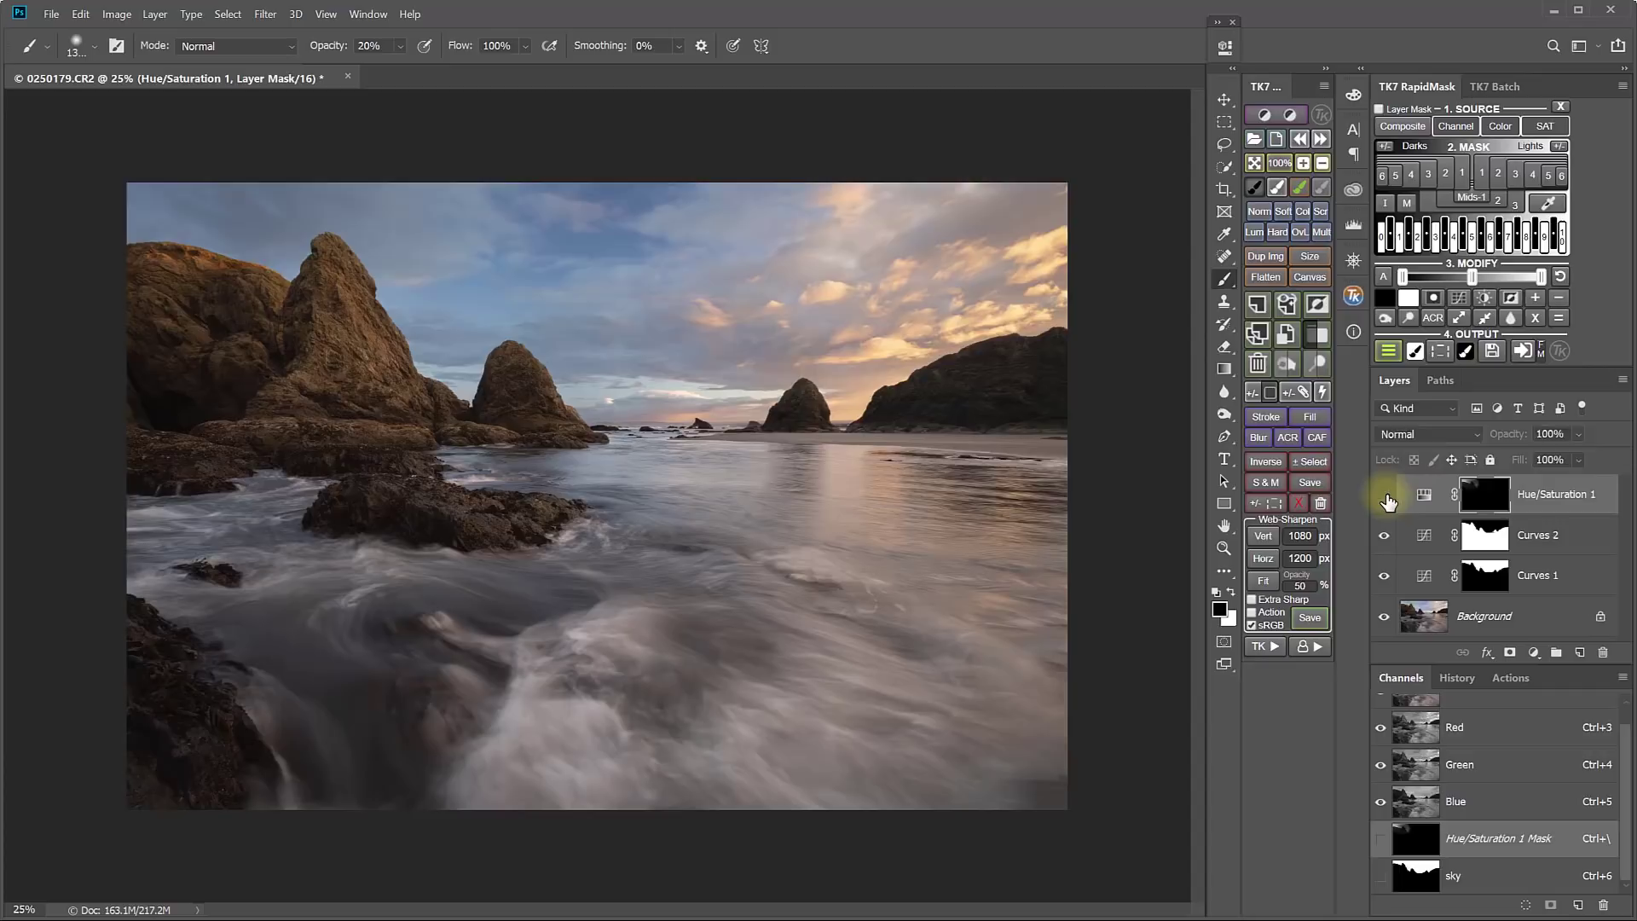
{"action": "left_click", "coordinate": [1387, 500]}
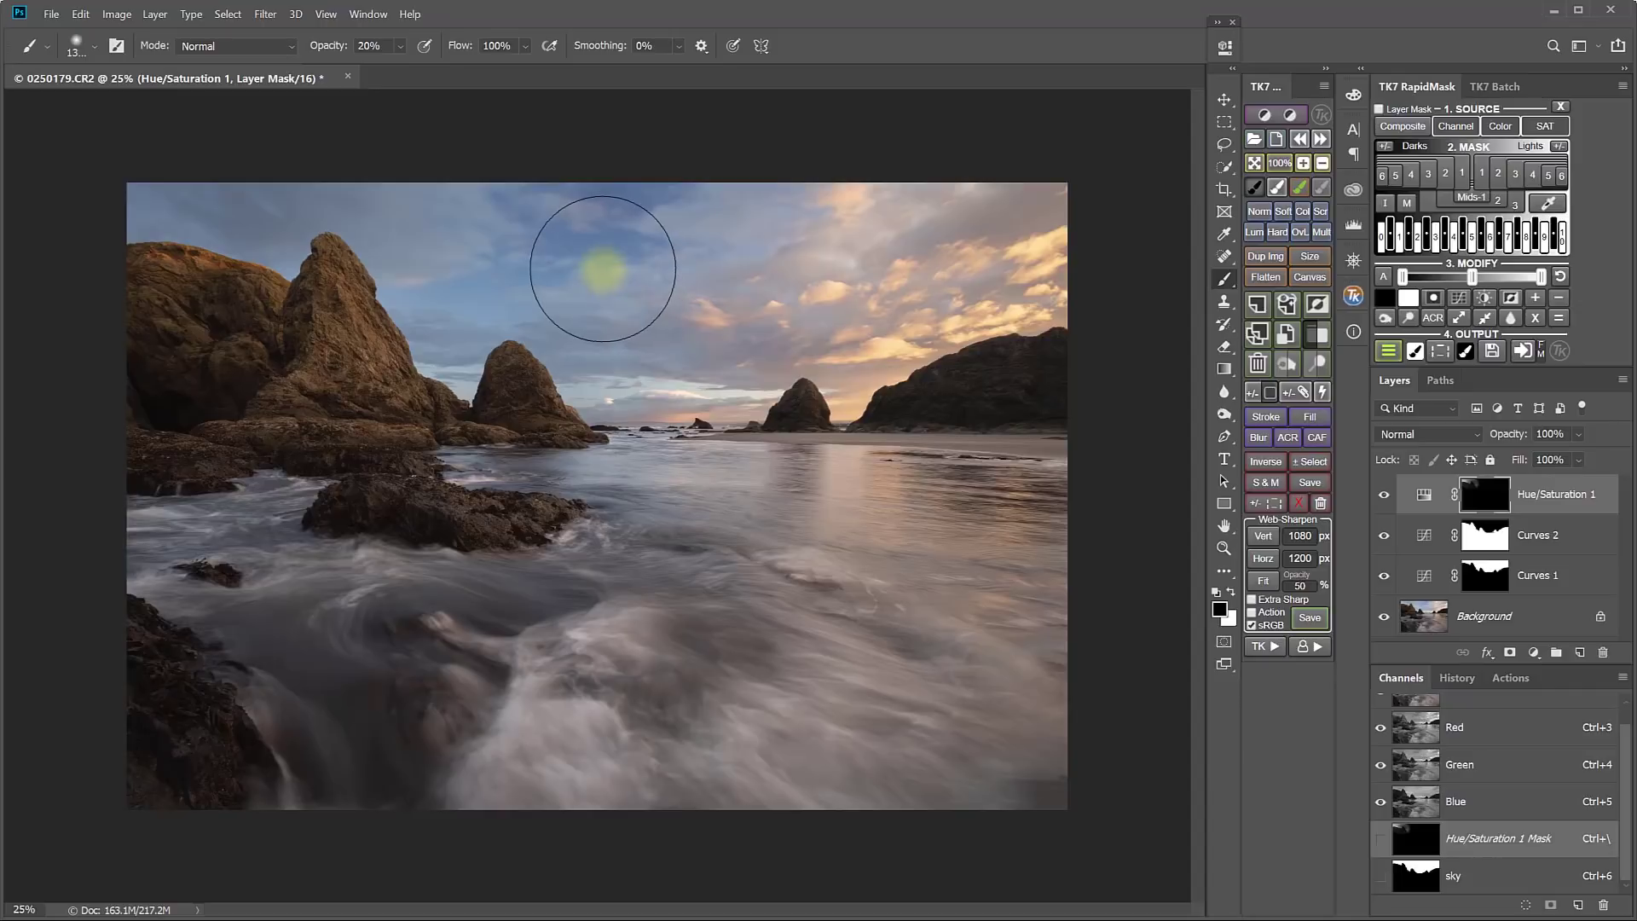
Build a Blue/b Rapid Mask keyed to the colour sampled from the blue sky
{"action": "left_click", "coordinate": [1455, 126]}
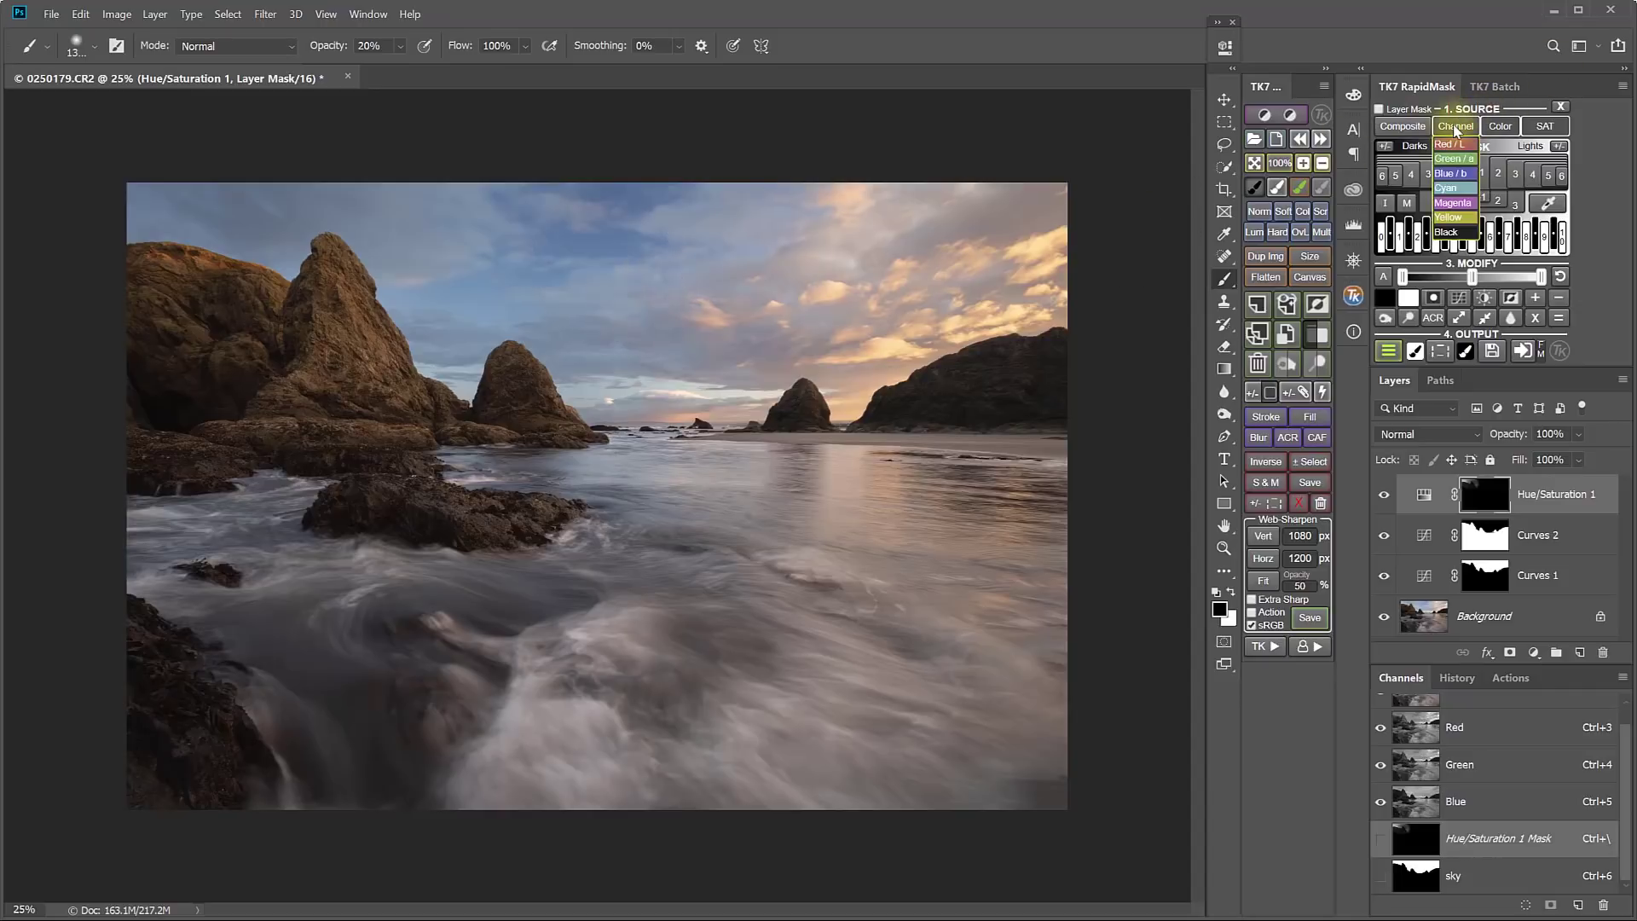
{"action": "left_click", "coordinate": [1448, 177]}
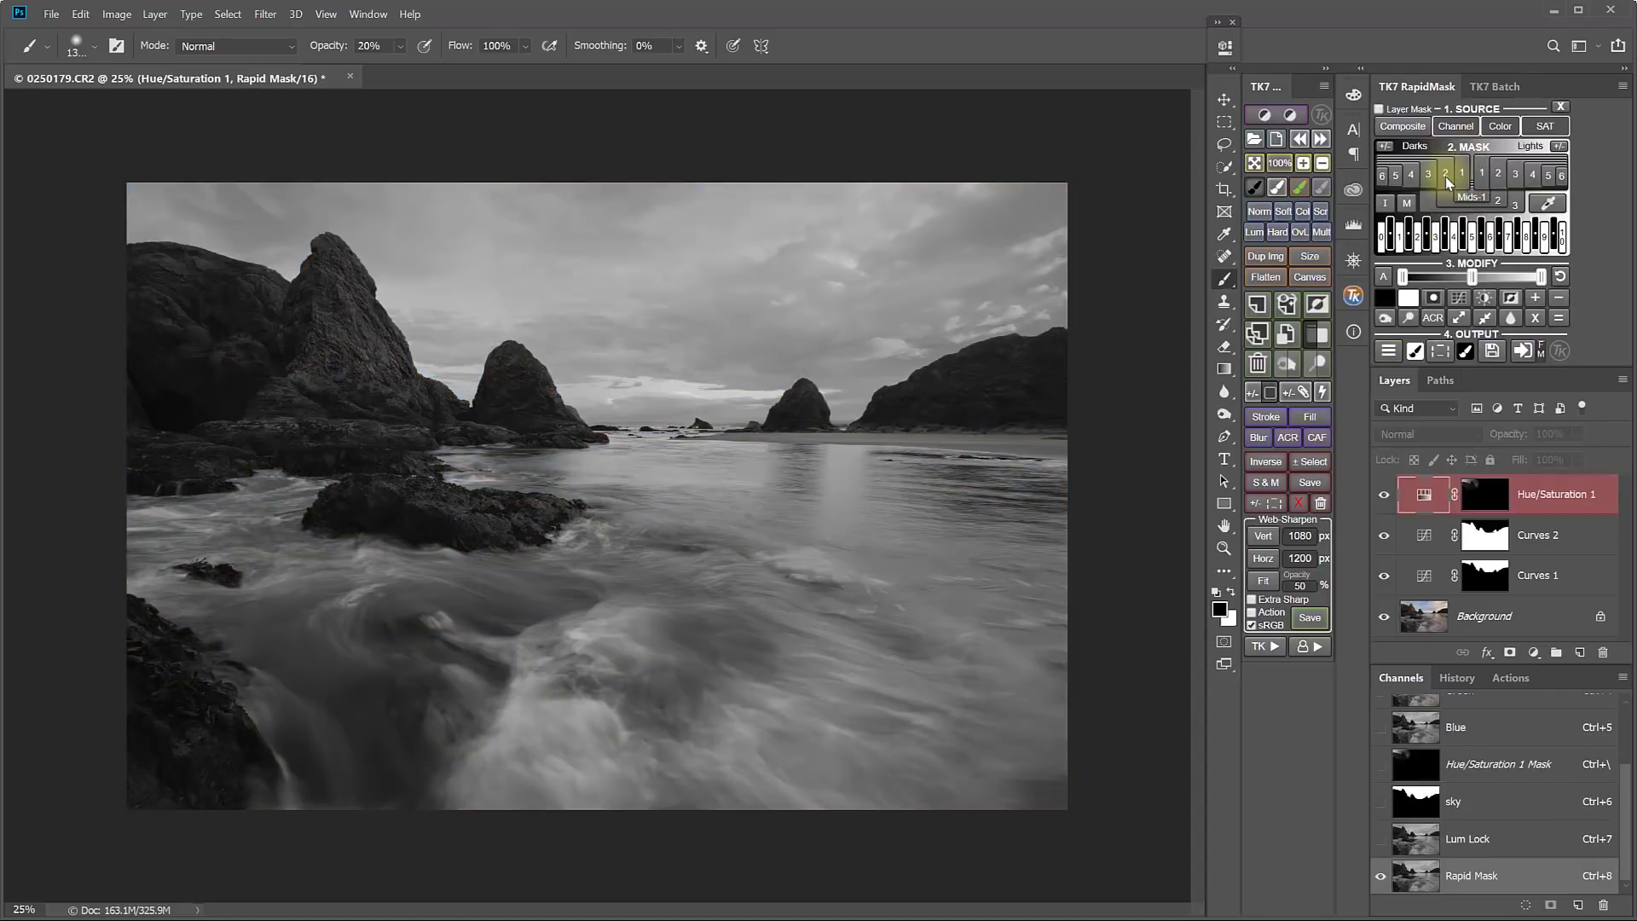
{"action": "left_click", "coordinate": [1548, 205]}
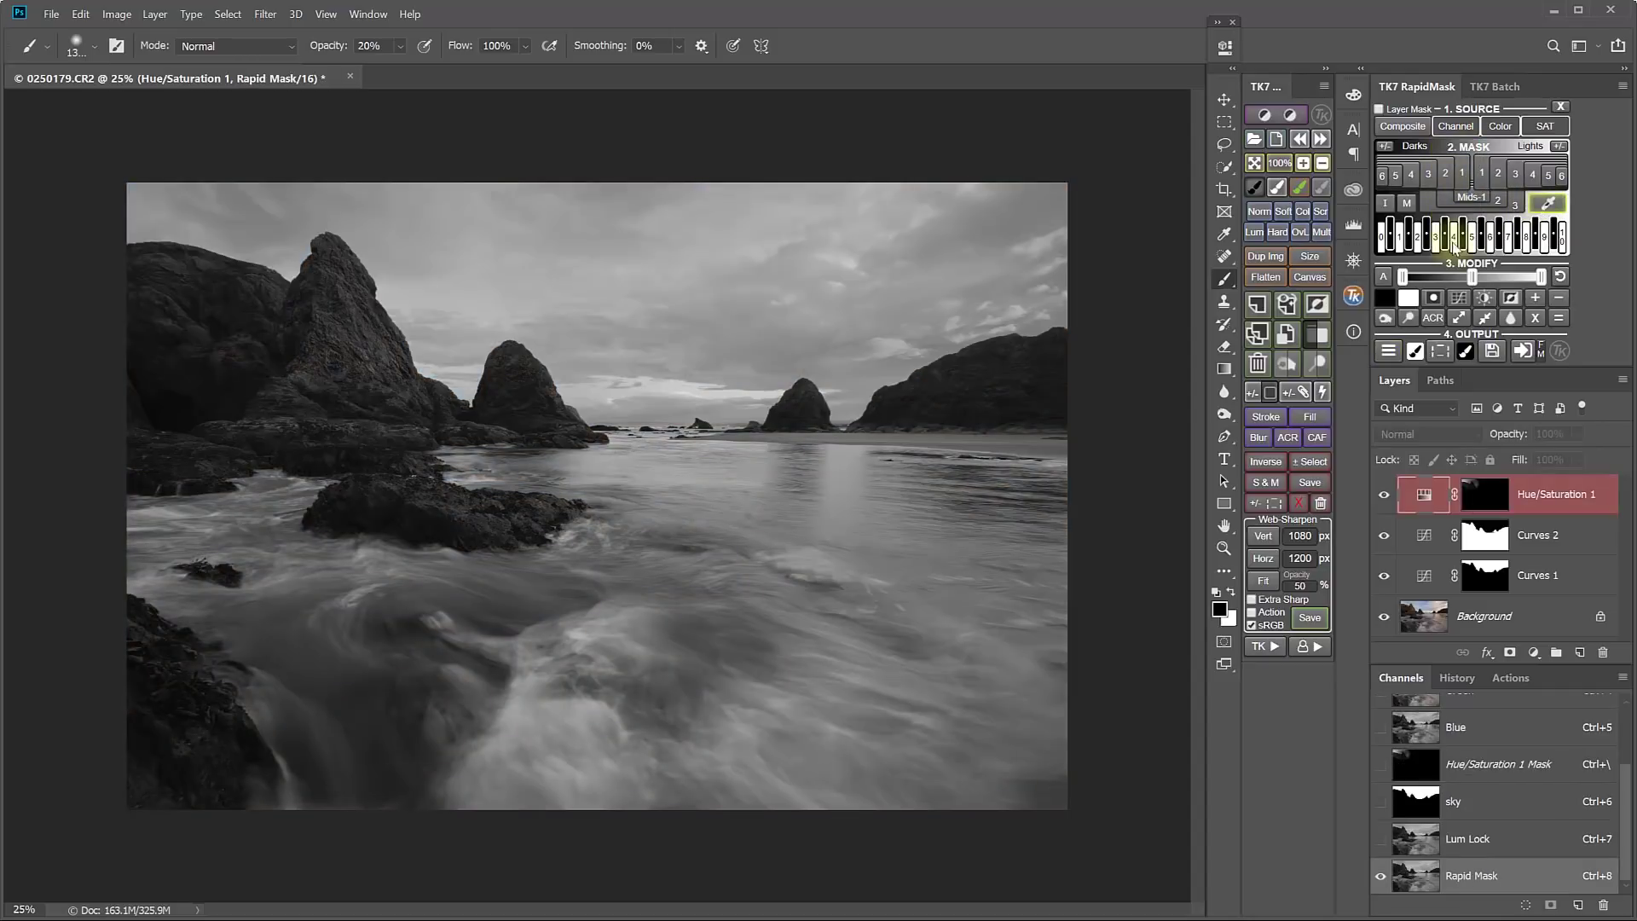
{"action": "left_click", "coordinate": [610, 239]}
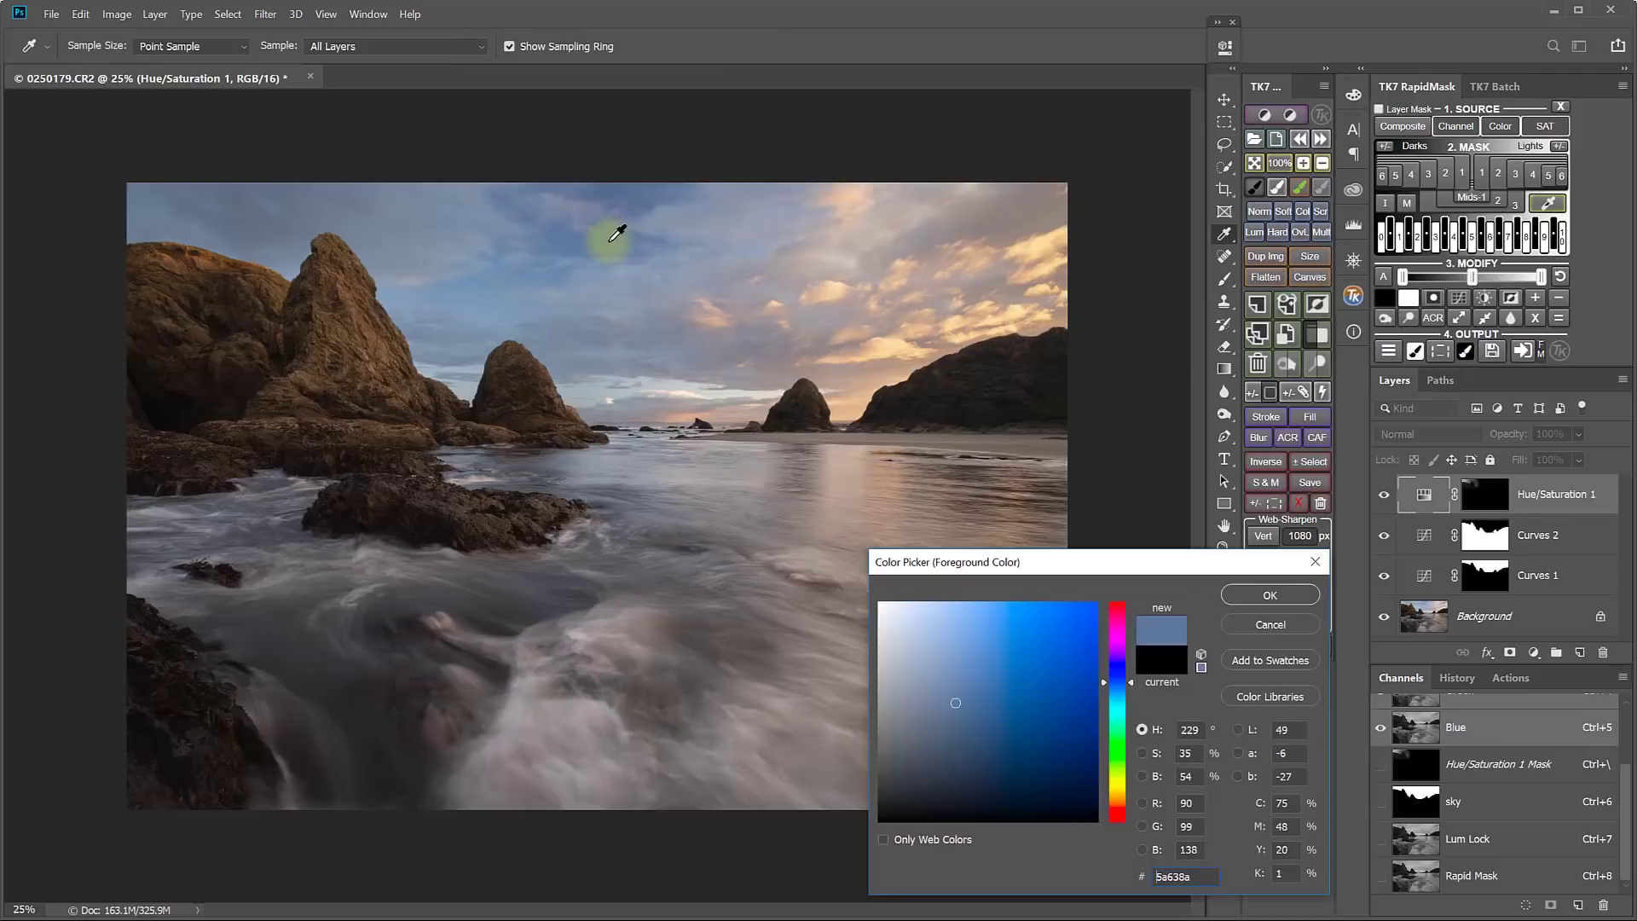
{"action": "left_click", "coordinate": [1241, 595]}
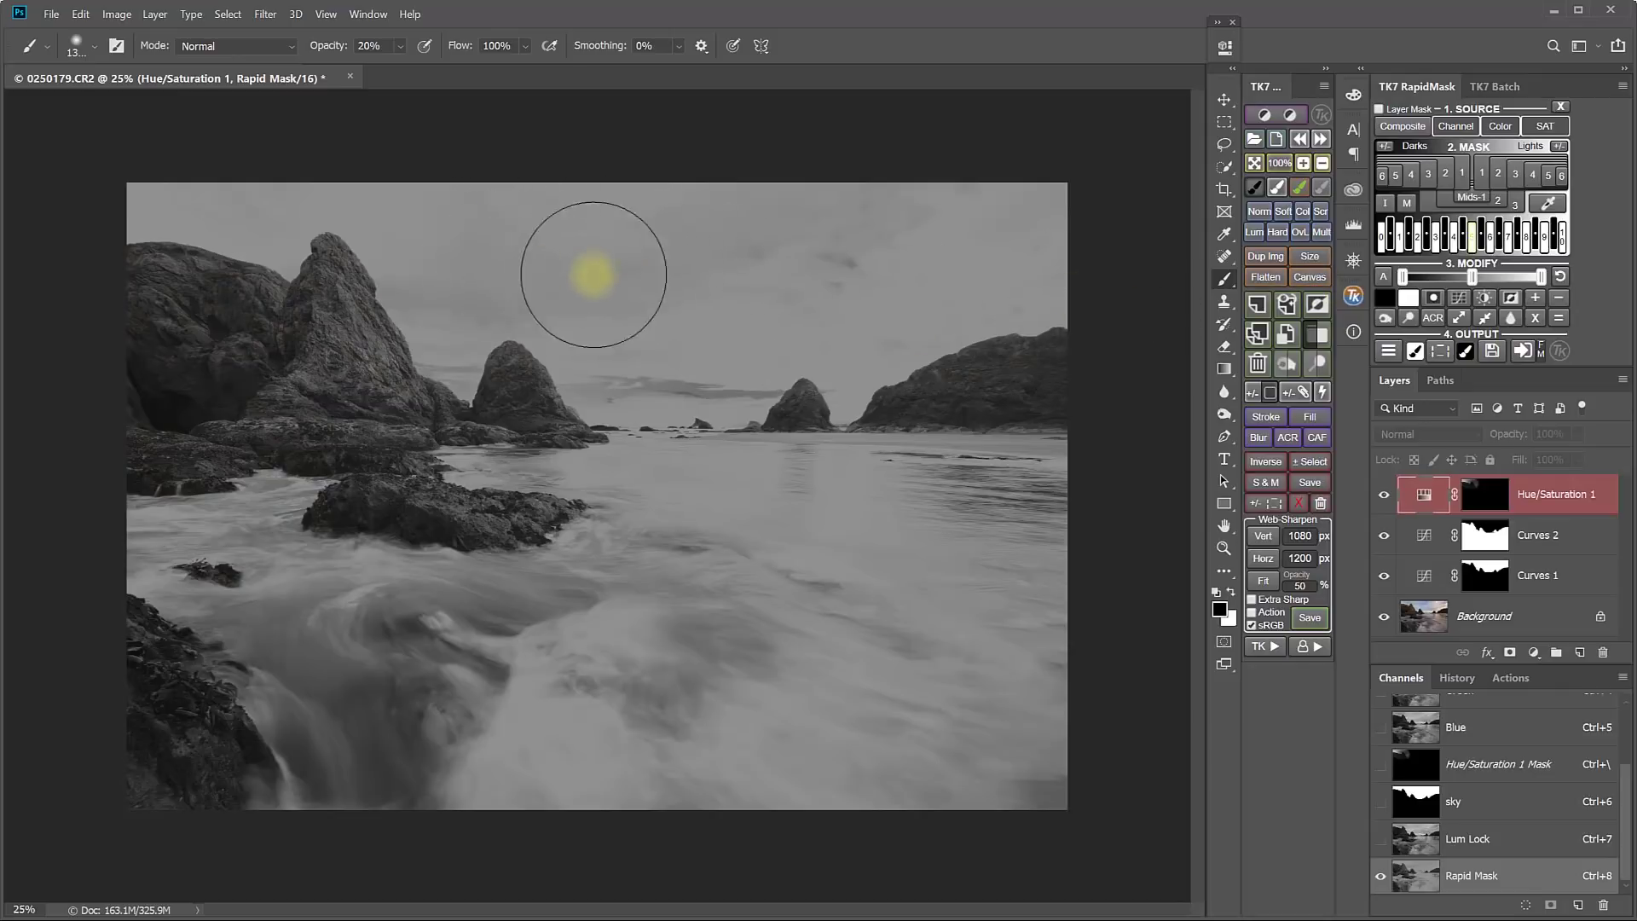
Try different tonal ranges for the mask, then brighten it overall
{"action": "left_click", "coordinate": [1483, 247]}
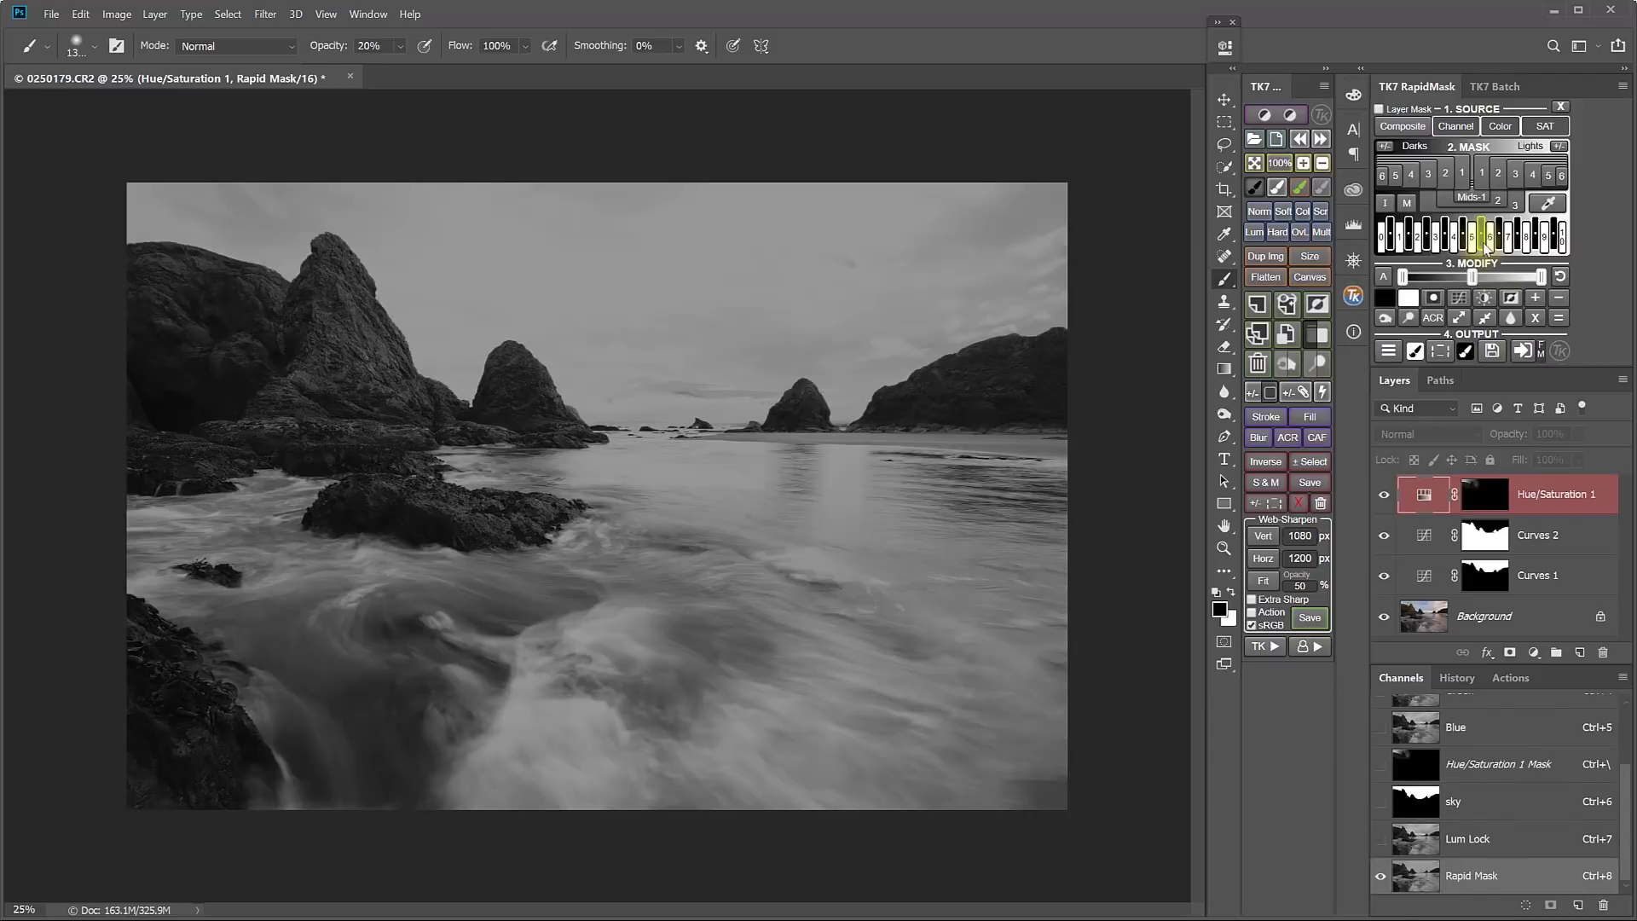
{"action": "left_click", "coordinate": [1491, 249]}
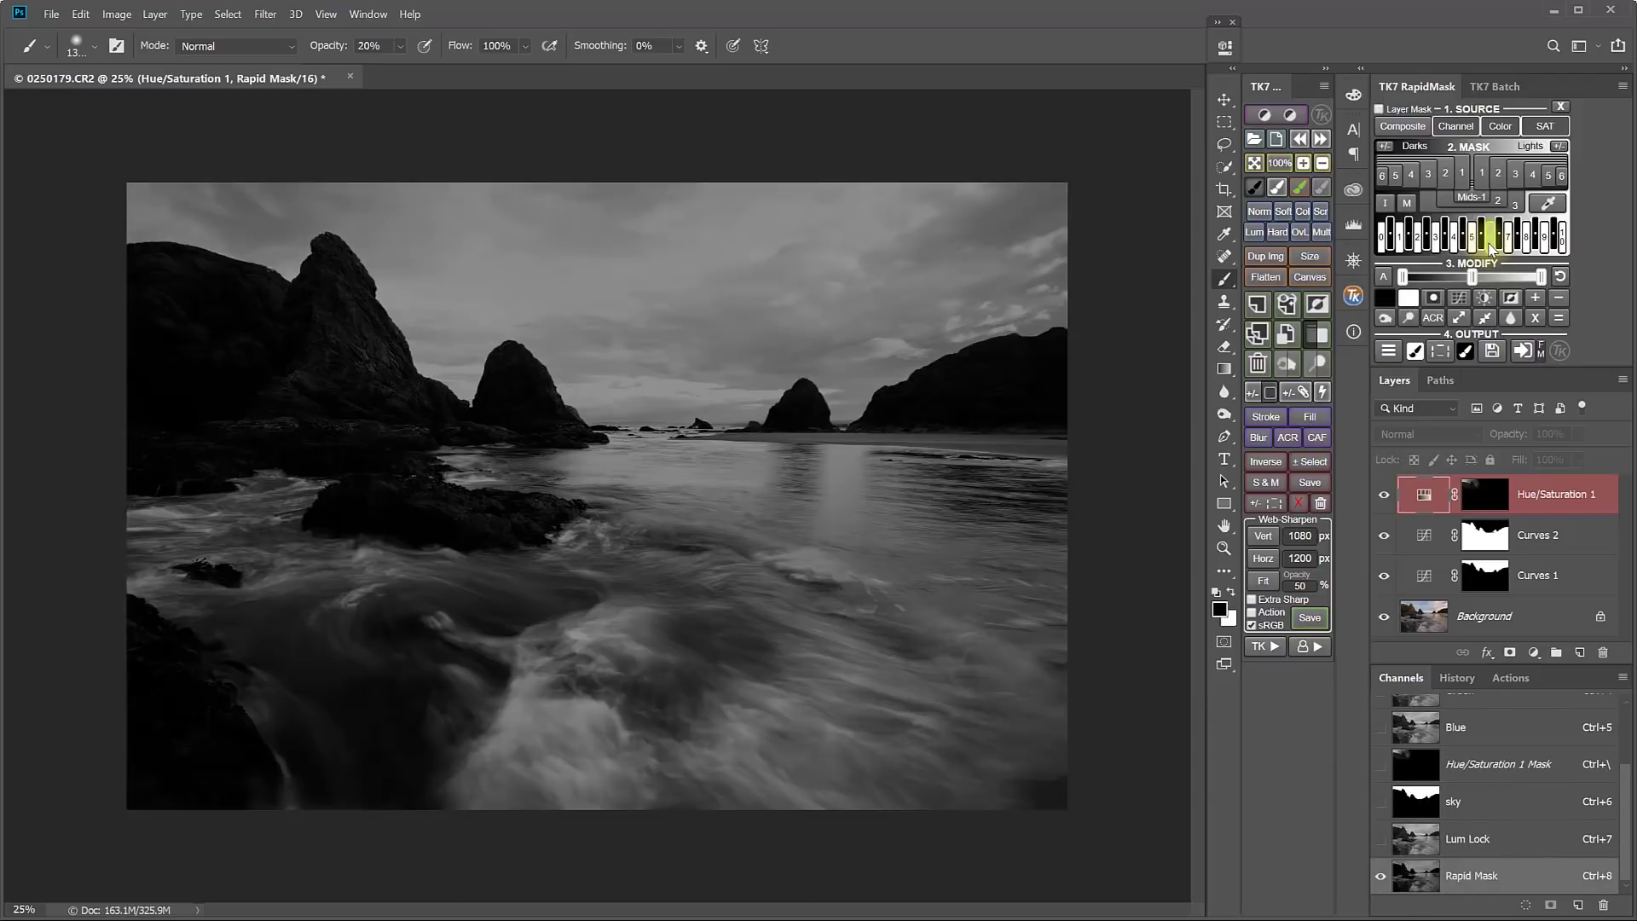
{"action": "left_click", "coordinate": [1454, 250]}
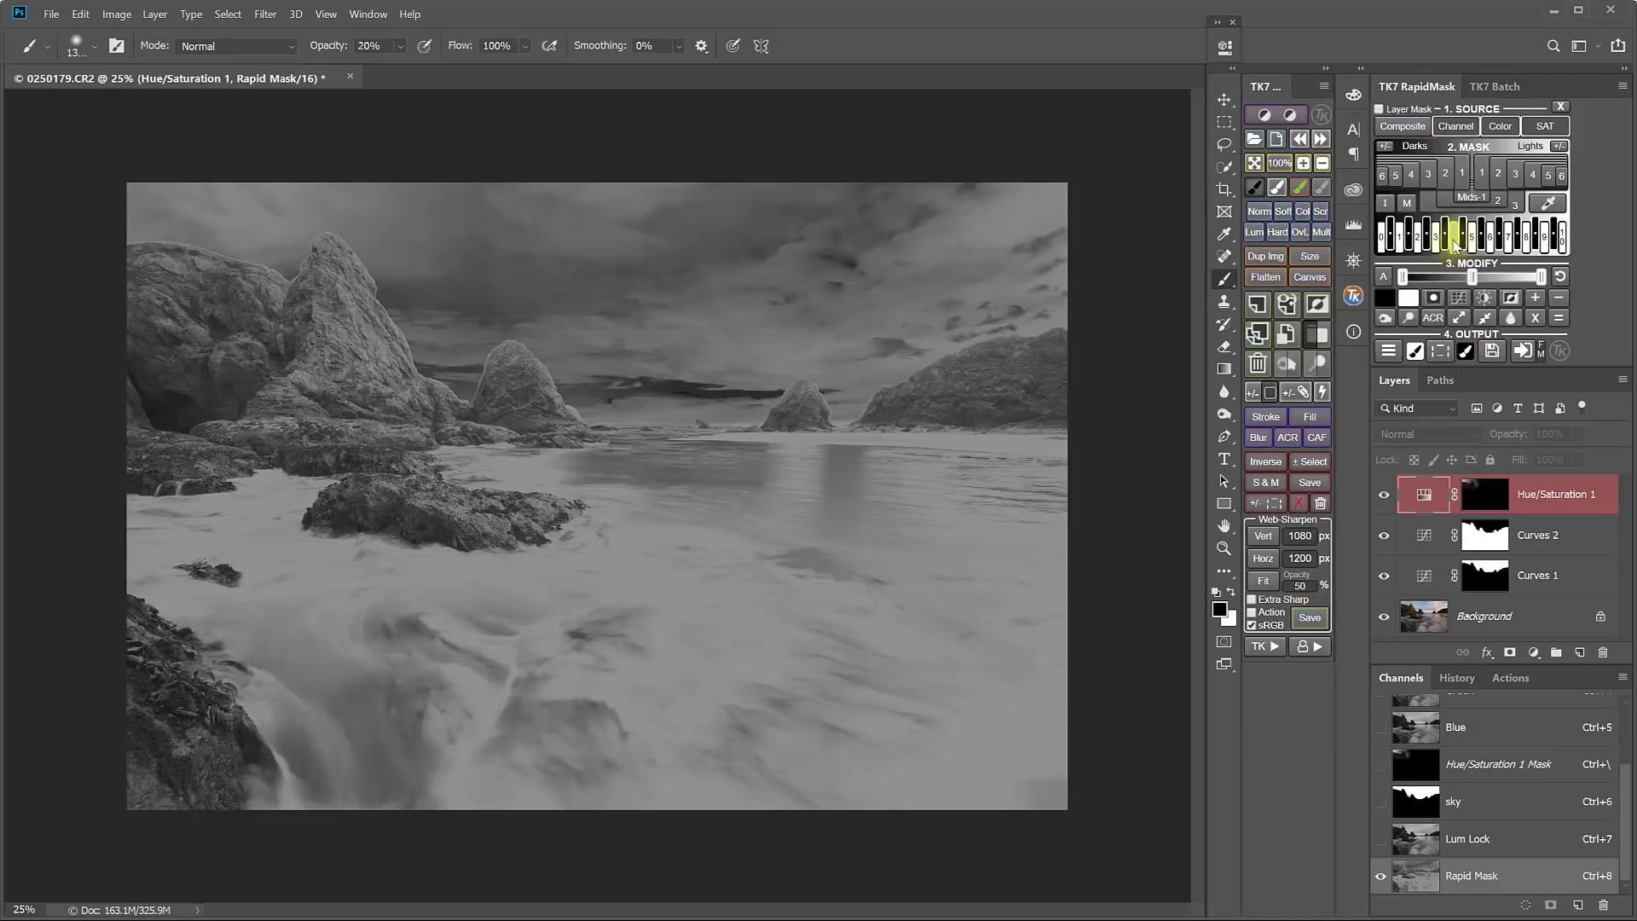
{"action": "left_click", "coordinate": [1463, 250]}
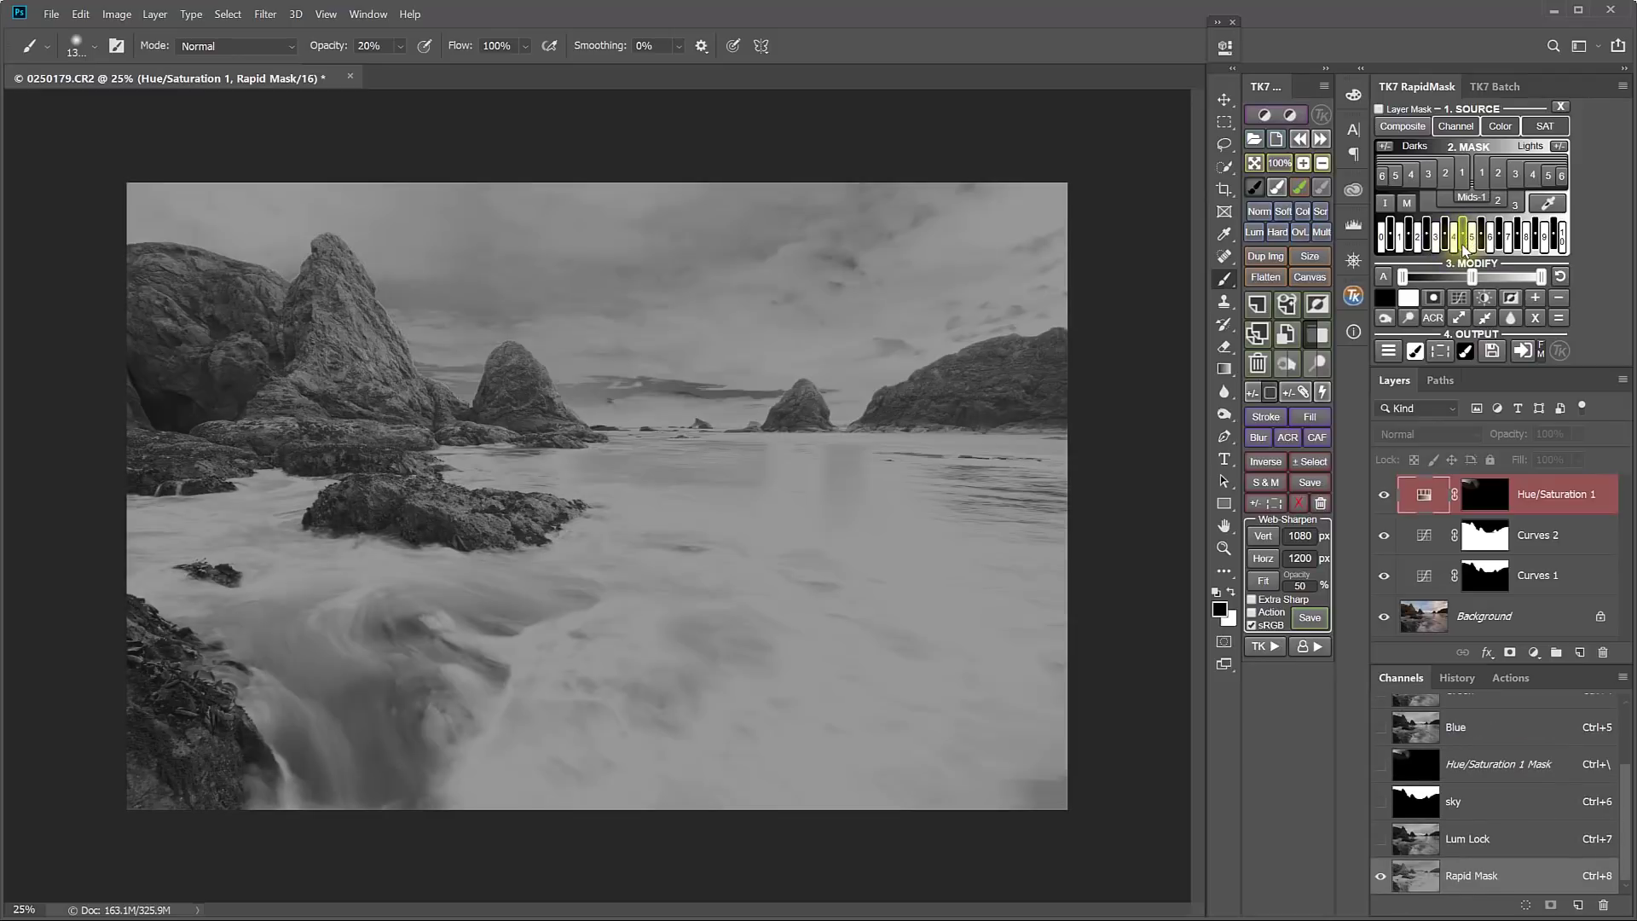
{"action": "left_click", "coordinate": [1452, 251]}
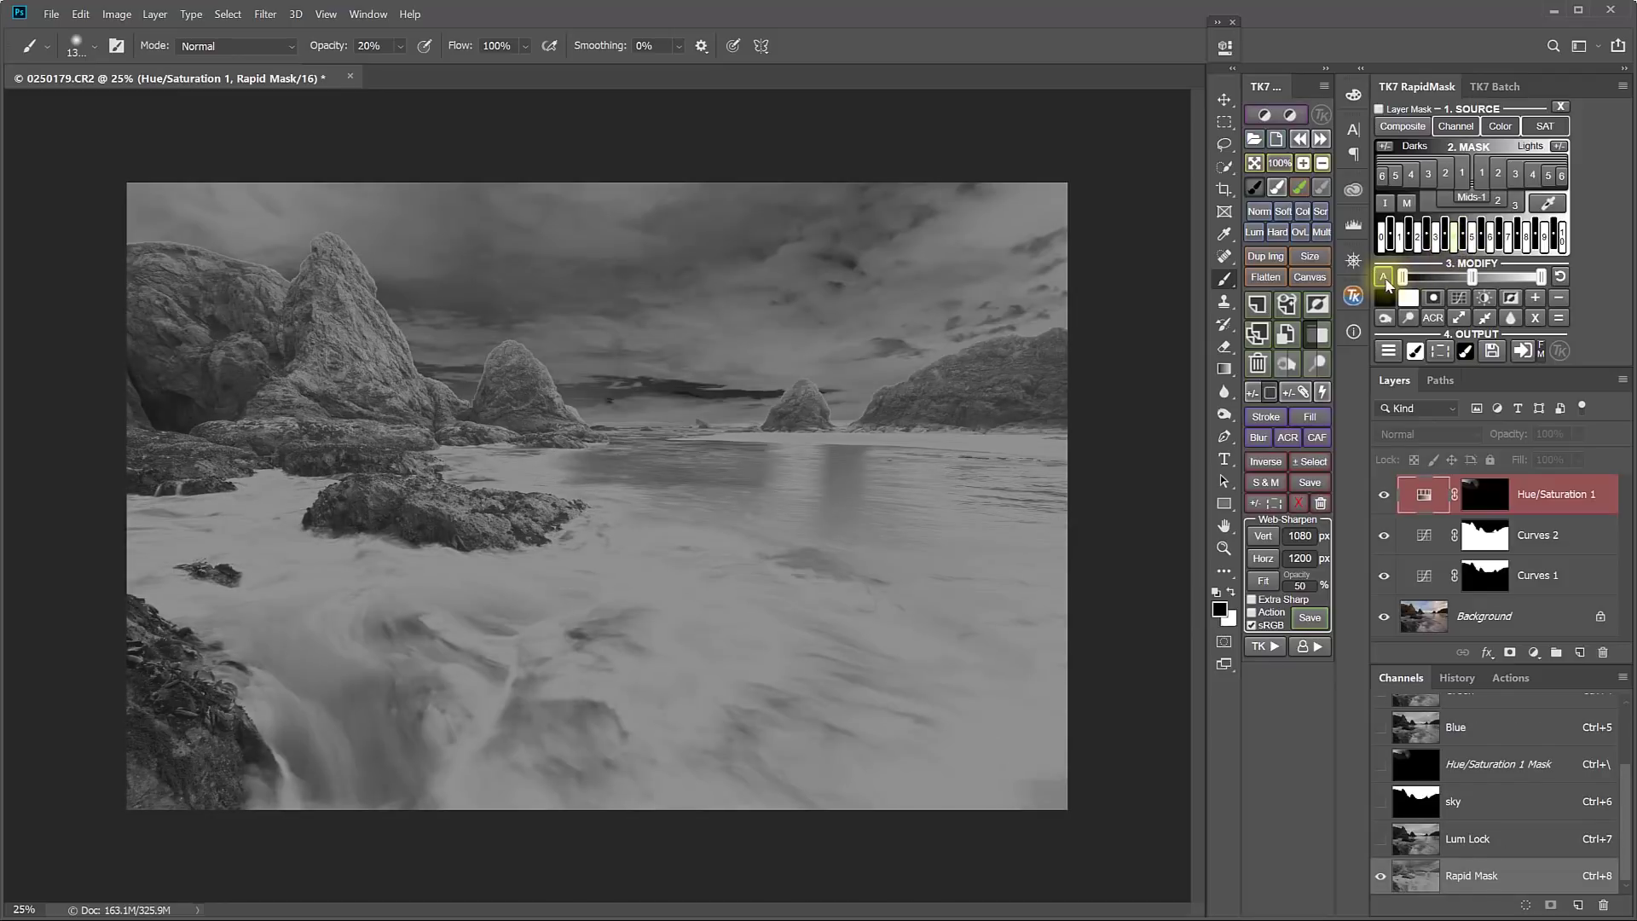
{"action": "left_click", "coordinate": [1384, 277]}
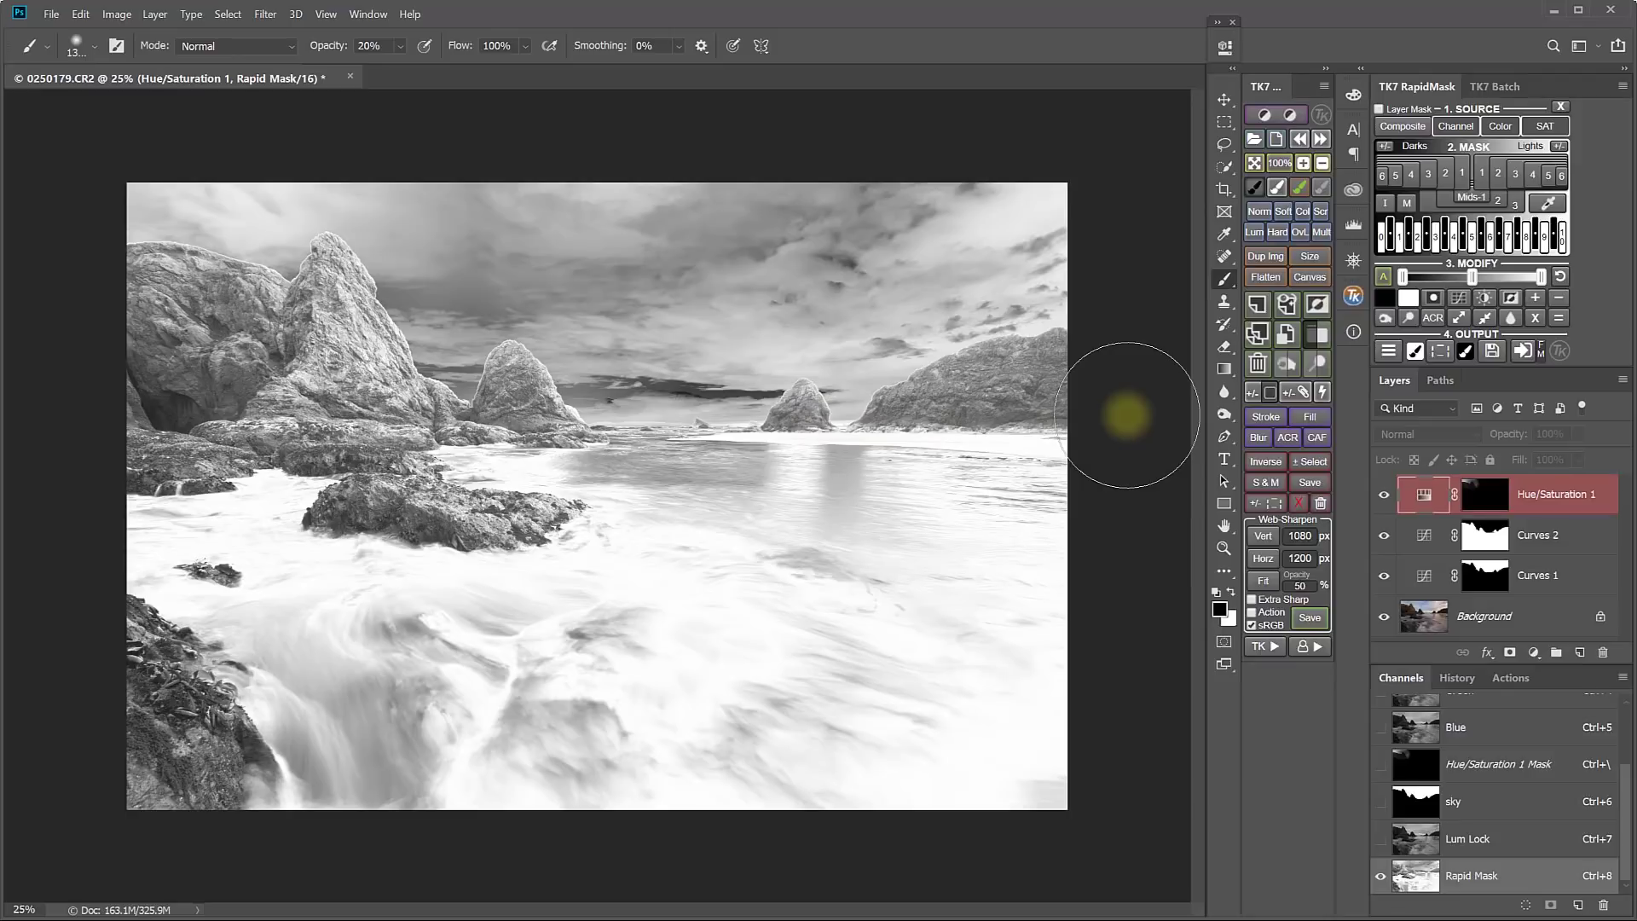
Discard the temporary mask, add an Overlay Dodge white-paint layer, and paint white at 6% over the sky
{"action": "left_click", "coordinate": [1440, 351]}
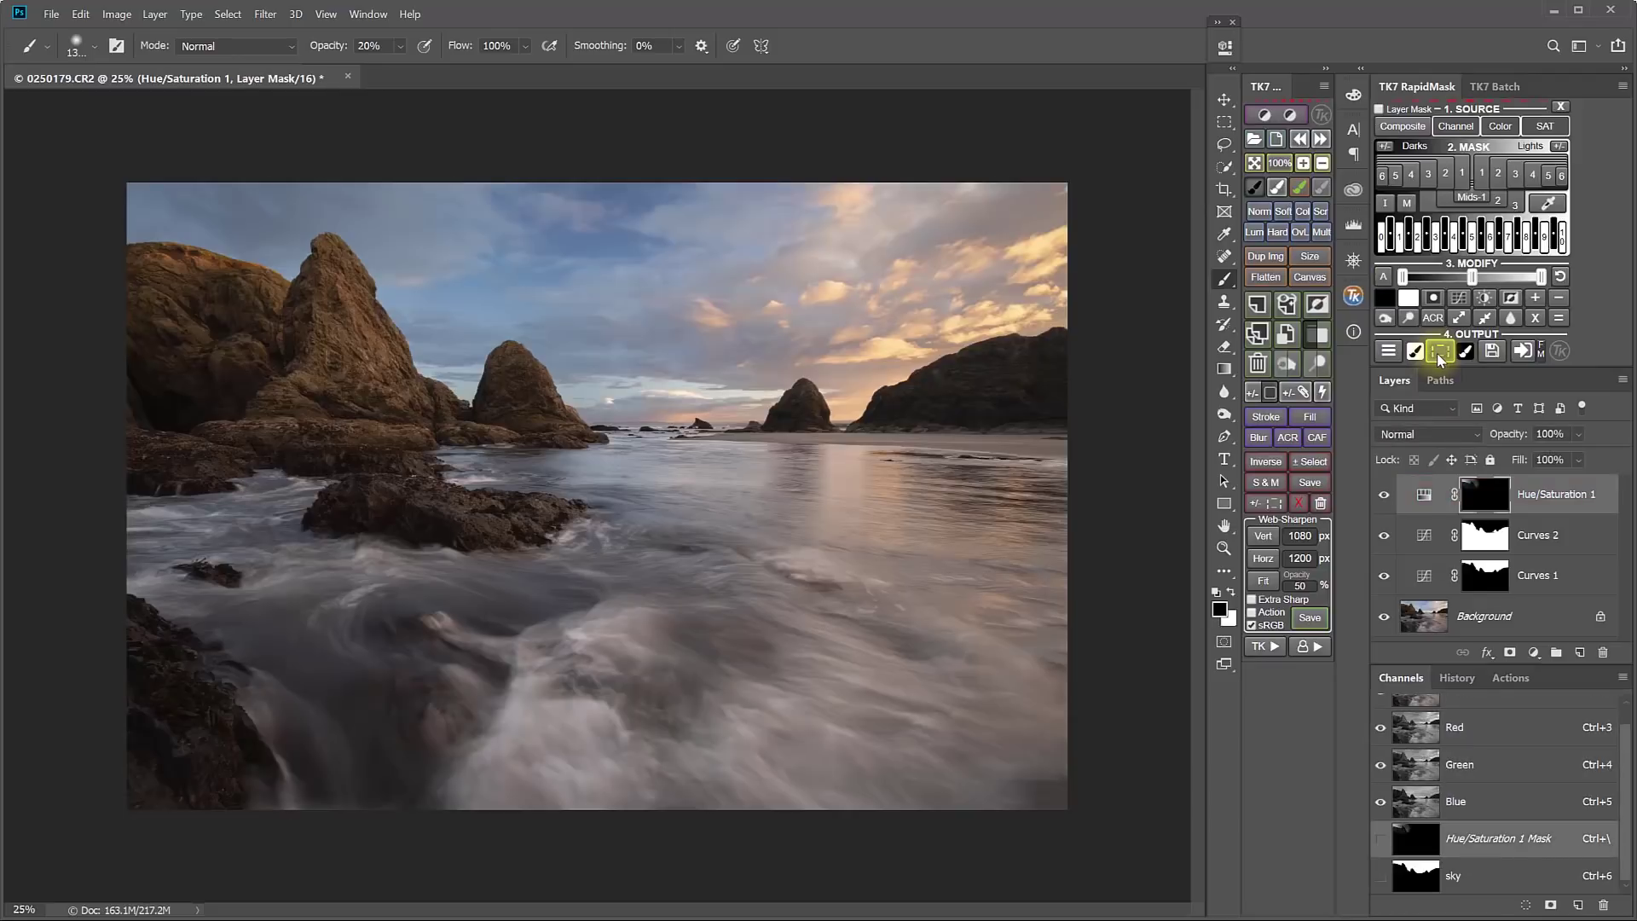
{"action": "left_click", "coordinate": [1320, 365]}
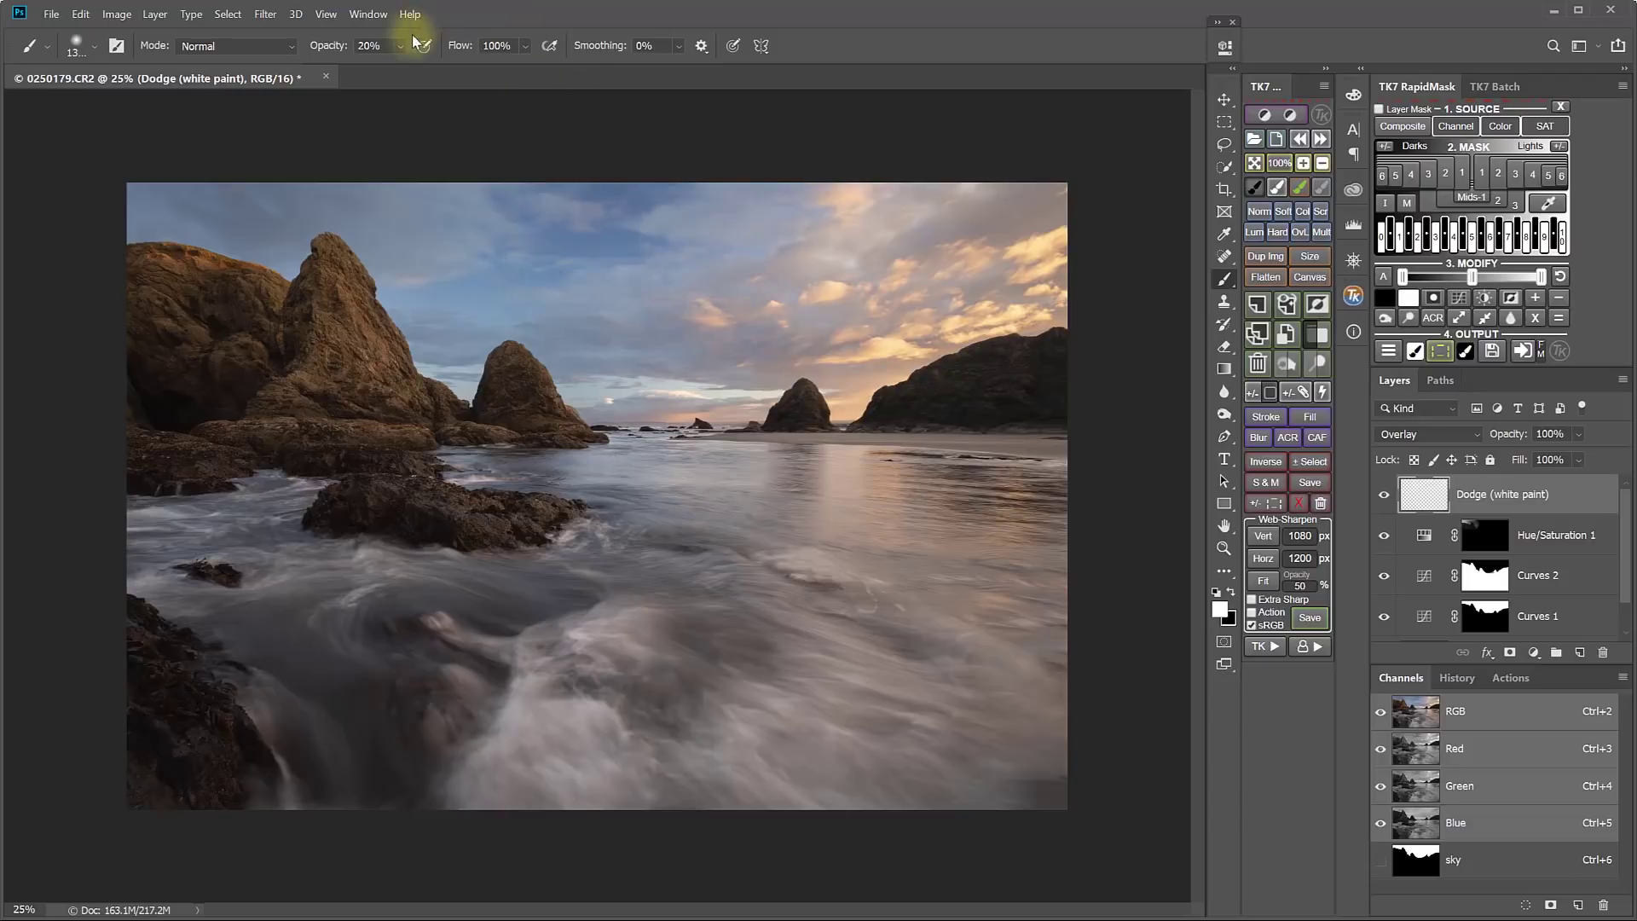
{"action": "left_click_drag", "start_coordinate": [407, 67], "coordinate": [398, 71]}
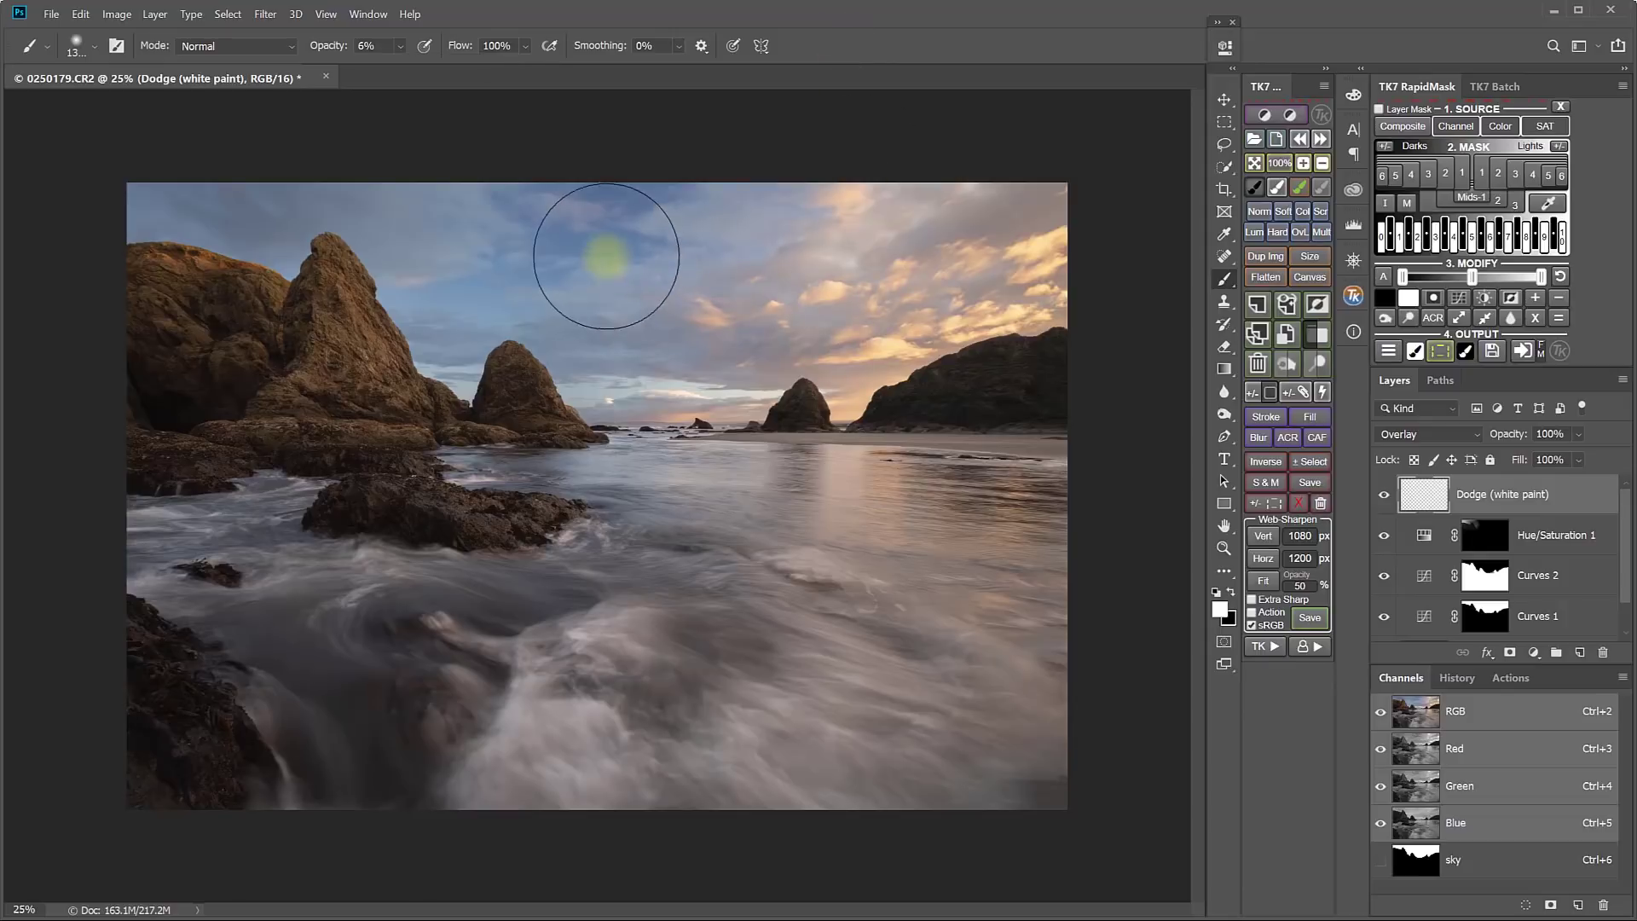
{"action": "mouse_move", "coordinate": [602, 245]}
{"action": "left_mouse_down"}
{"action": "mouse_move", "coordinate": [502, 269]}
{"action": "mouse_move", "coordinate": [646, 211]}
{"action": "mouse_move", "coordinate": [753, 265]}
{"action": "mouse_move", "coordinate": [905, 292]}
{"action": "left_mouse_up"}
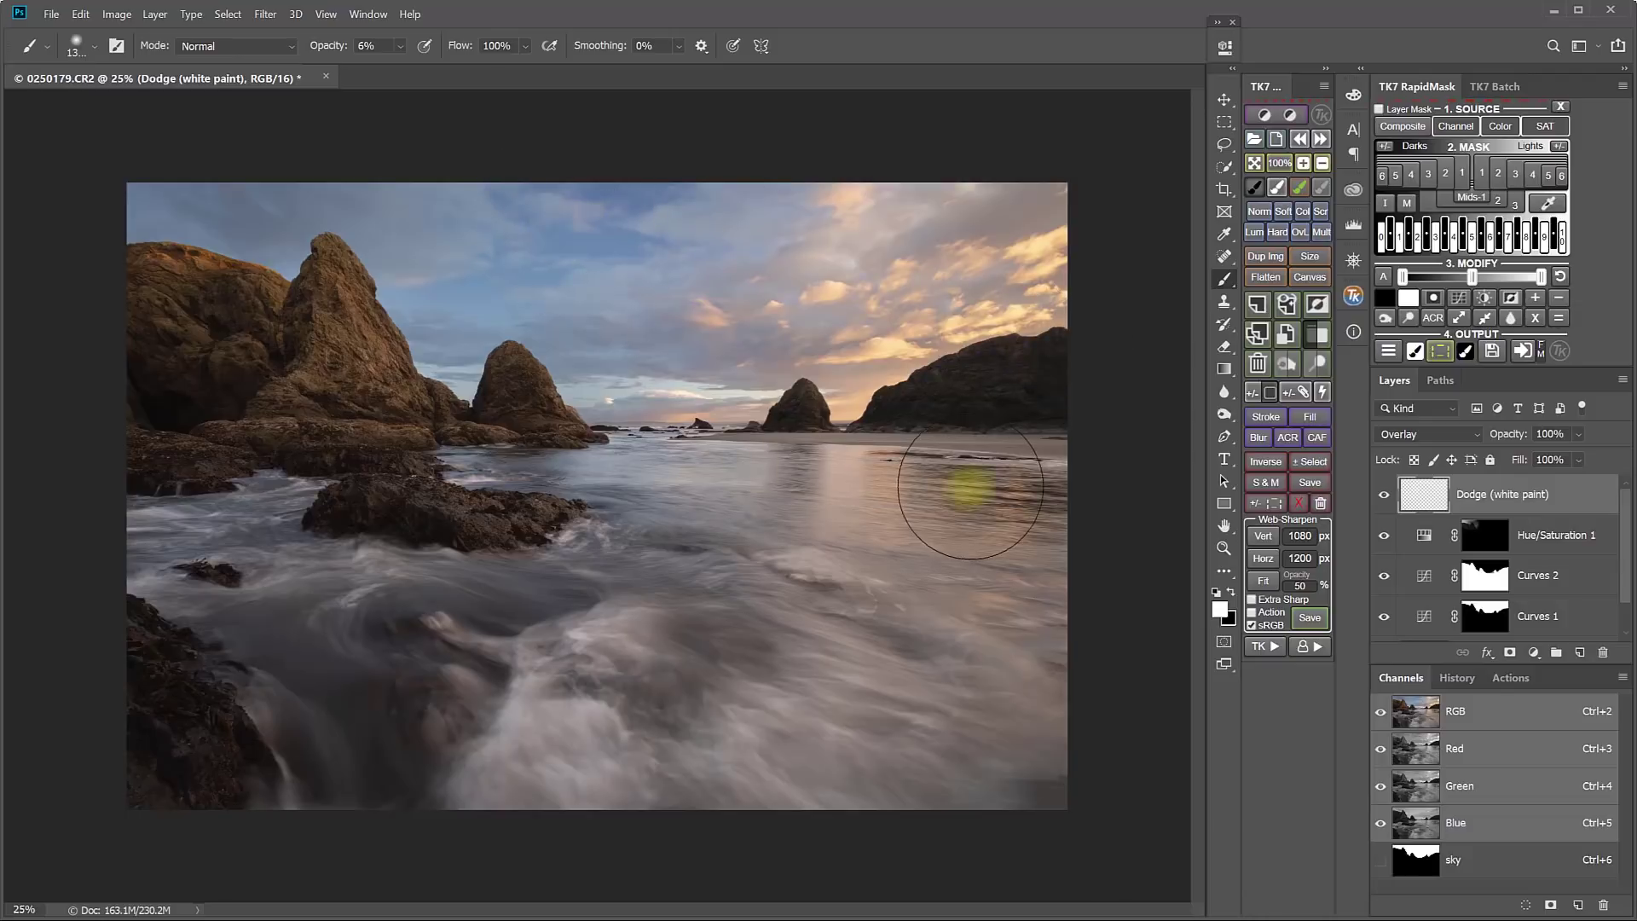
Compare the dodge layer on and off, then set the brush to 40% opacity for more brightening
{"action": "left_click", "coordinate": [1384, 496]}
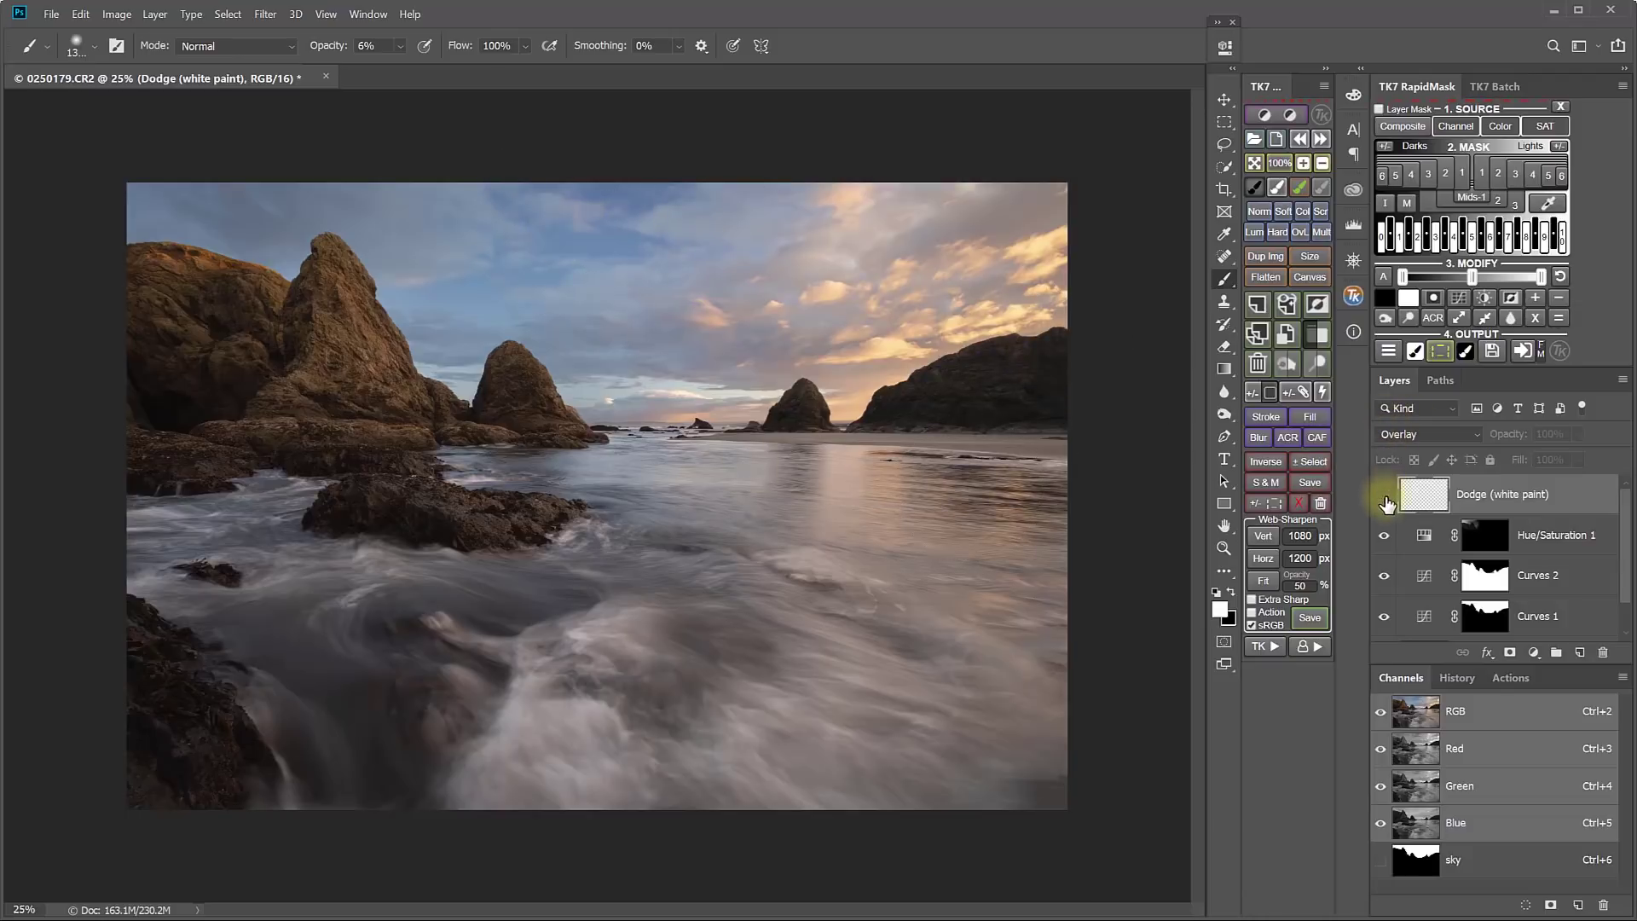
{"action": "left_click", "coordinate": [1384, 495]}
{"action": "left_click", "coordinate": [1384, 495]}
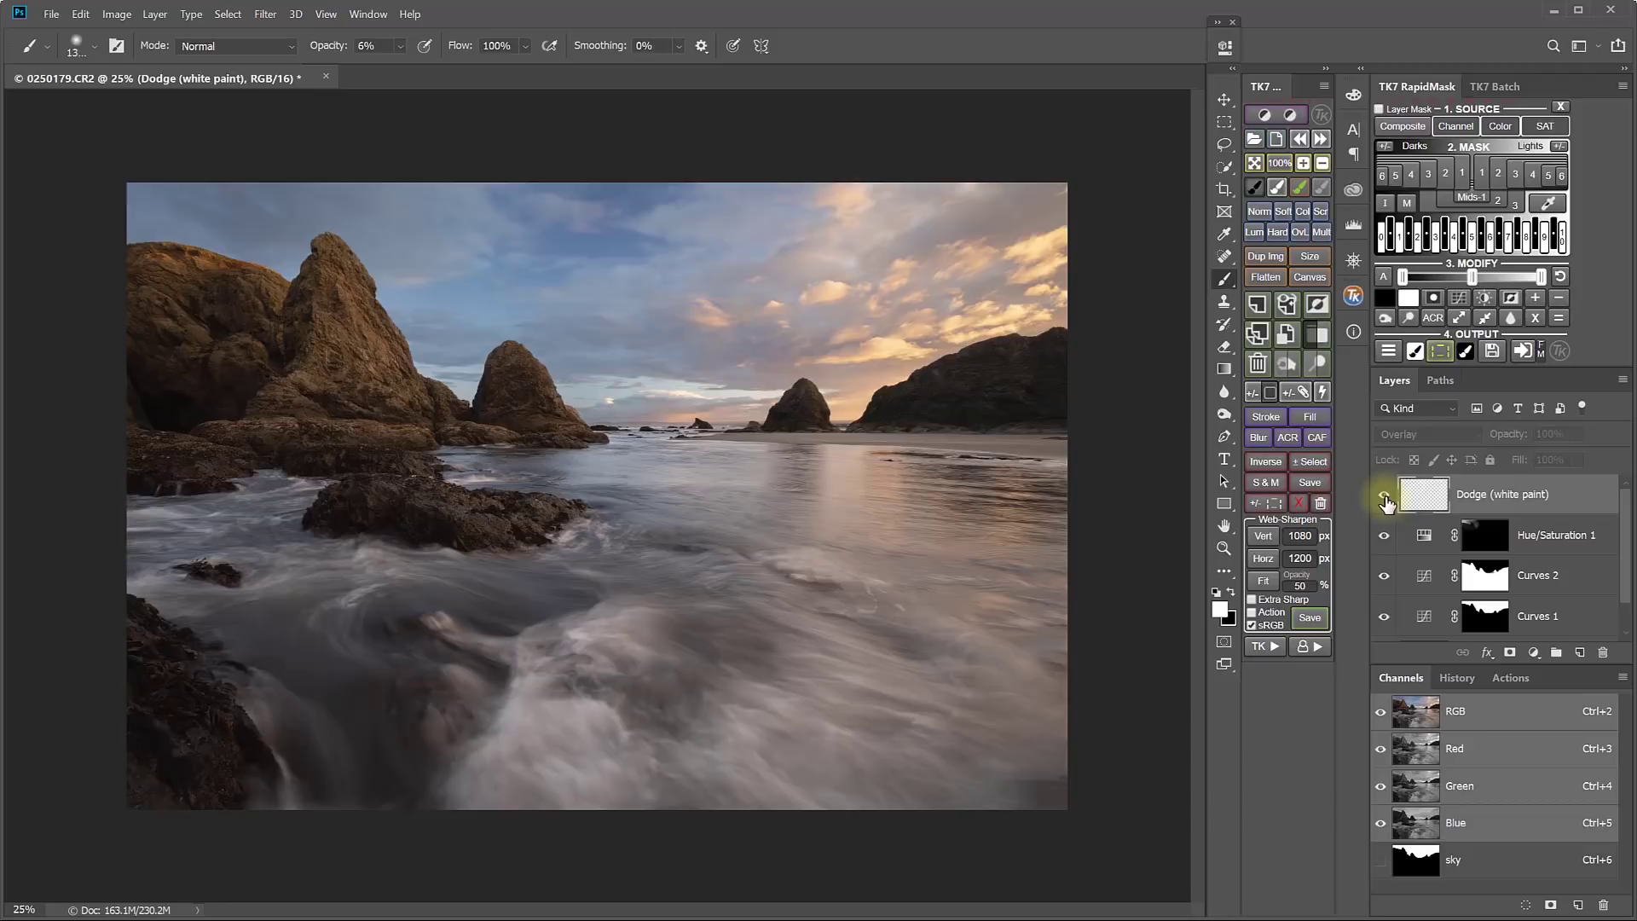
{"action": "left_click", "coordinate": [1384, 495]}
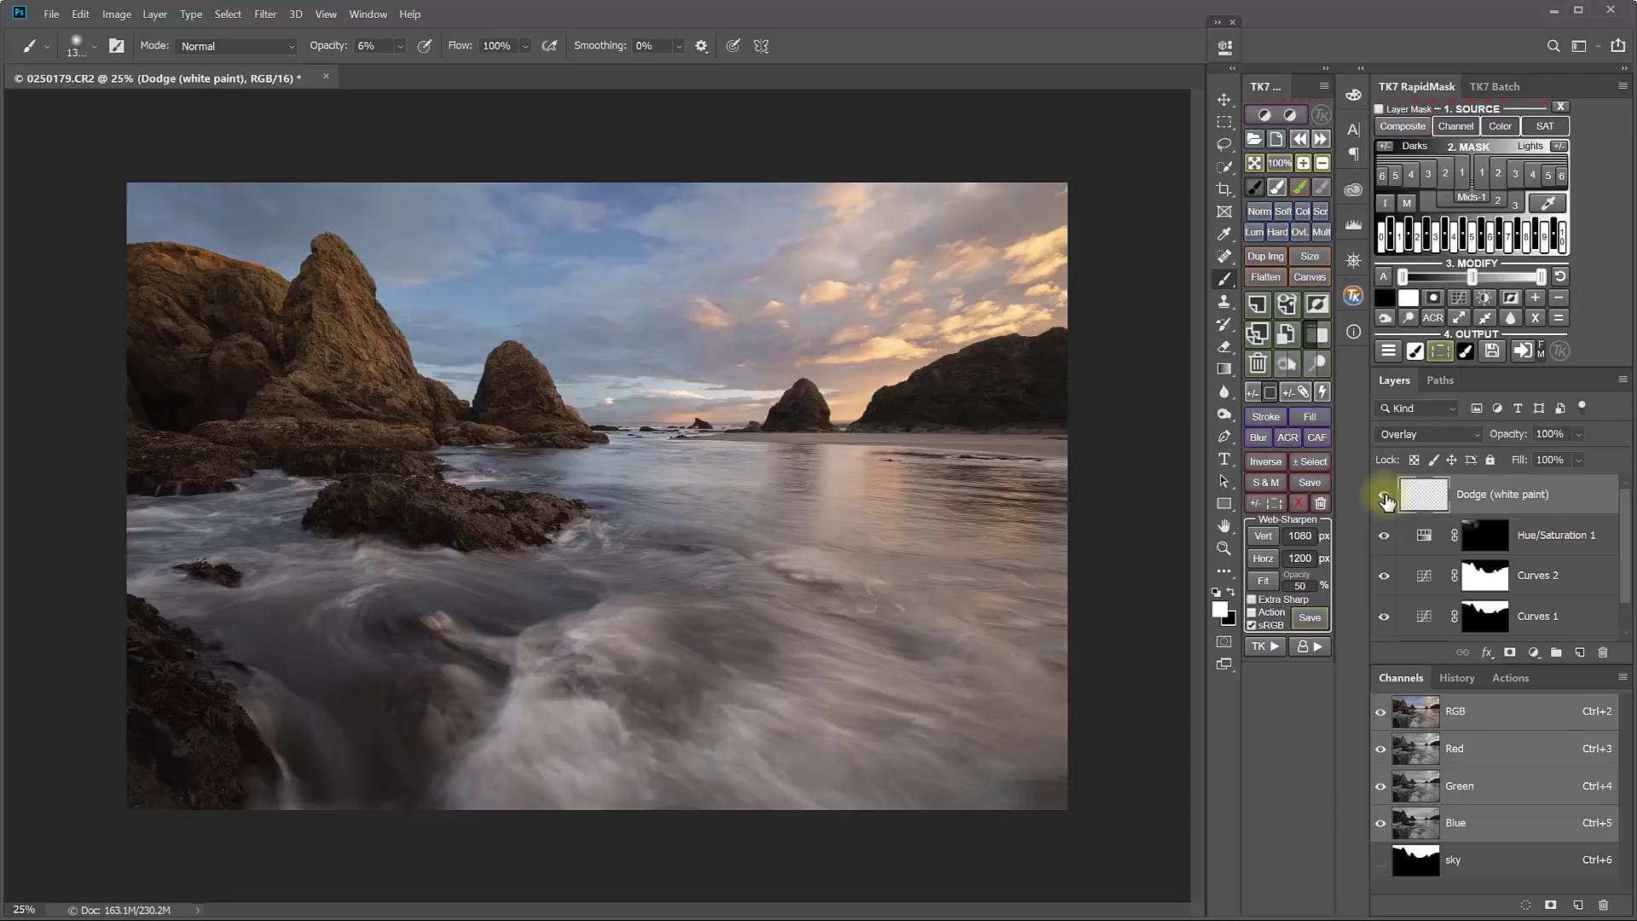
{"action": "left_click", "coordinate": [1431, 500]}
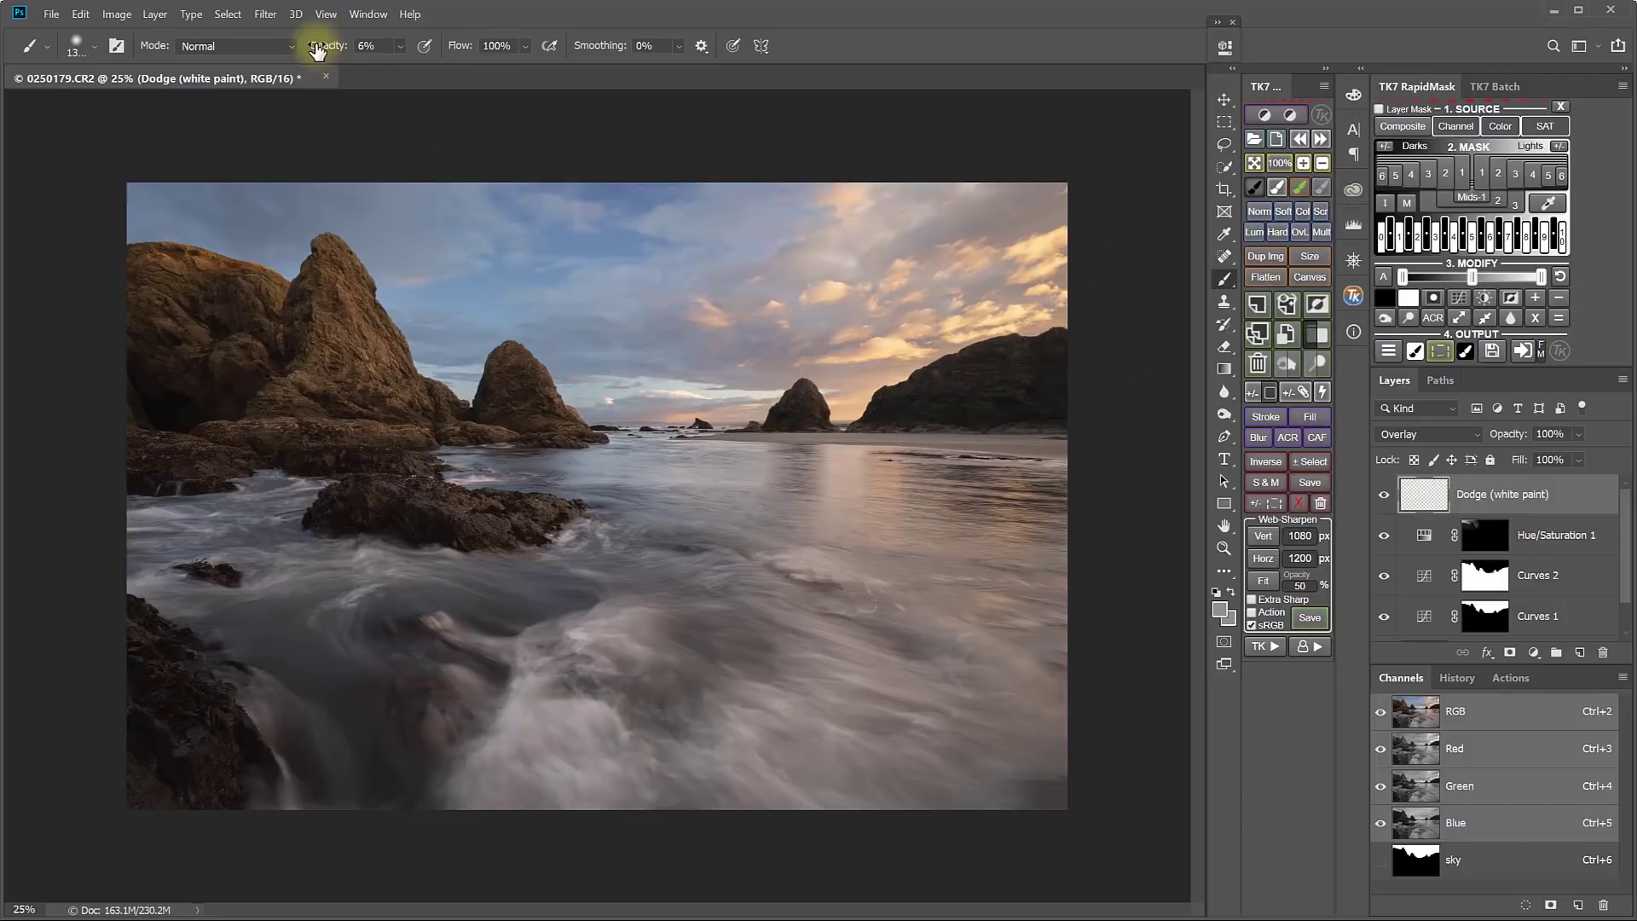
{"action": "left_click_drag", "start_coordinate": [323, 46], "coordinate": [344, 51]}
{"action": "key", "text": "4"}
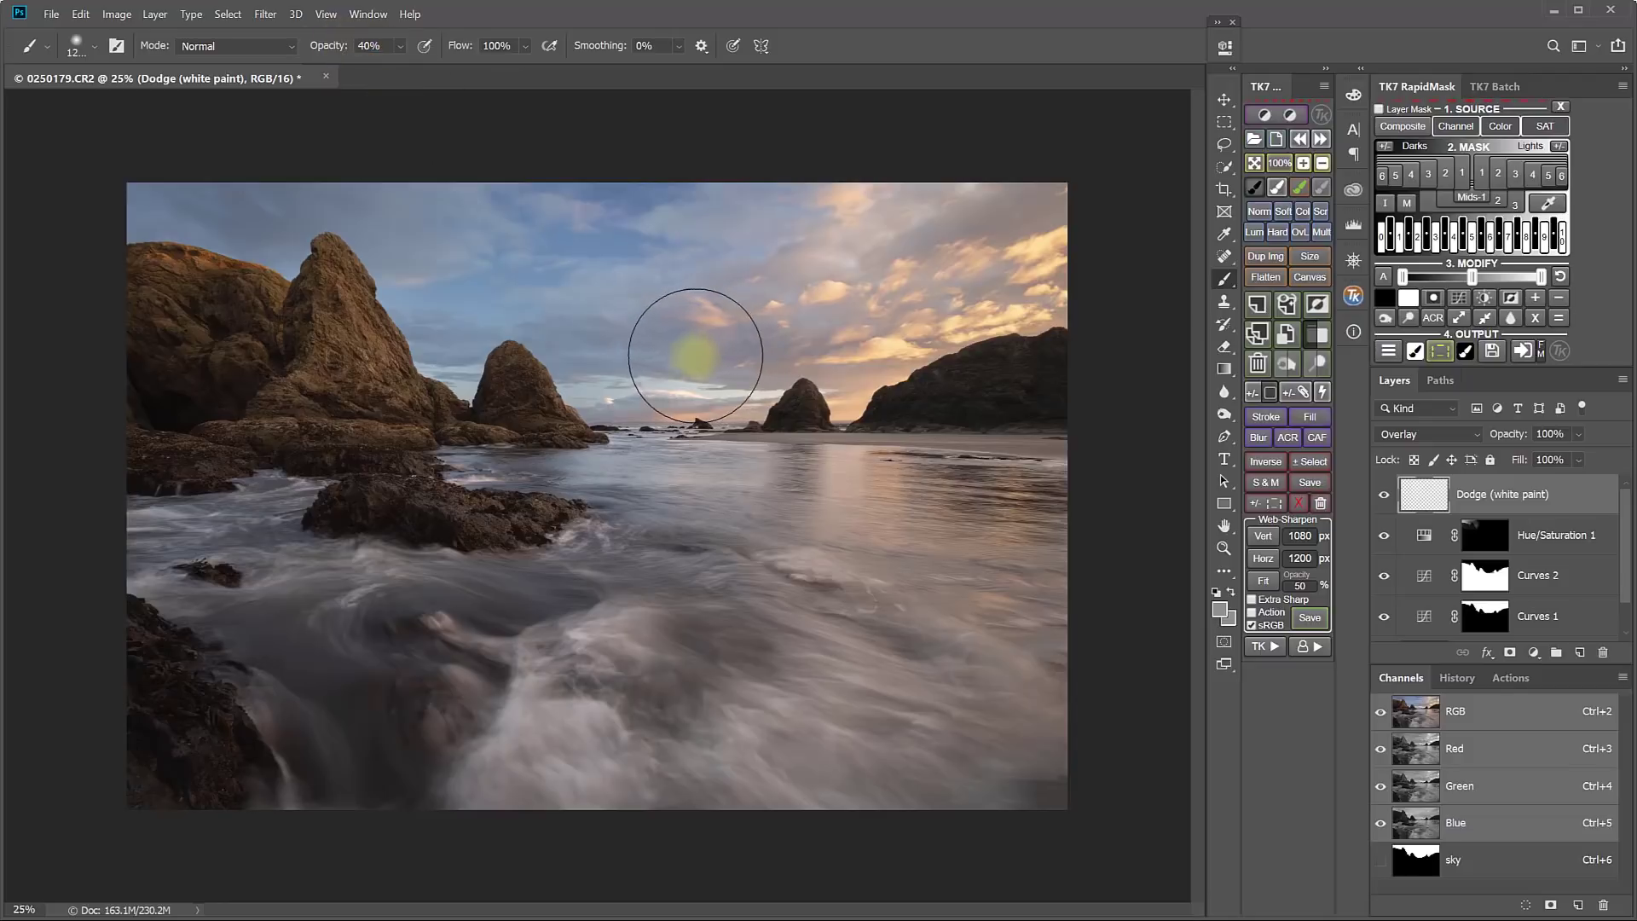
{"action": "key", "text": "bracketleft"}
{"action": "key", "text": "bracketleft"}
{"action": "key", "text": "bracketleft"}
{"action": "key", "text": "bracketleft"}
{"action": "key", "text": "bracketleft"}
{"action": "key", "text": "bracketleft"}
{"action": "key", "text": "bracketleft"}
{"action": "key", "text": "bracketleft"}
{"action": "key", "text": "bracketleft"}
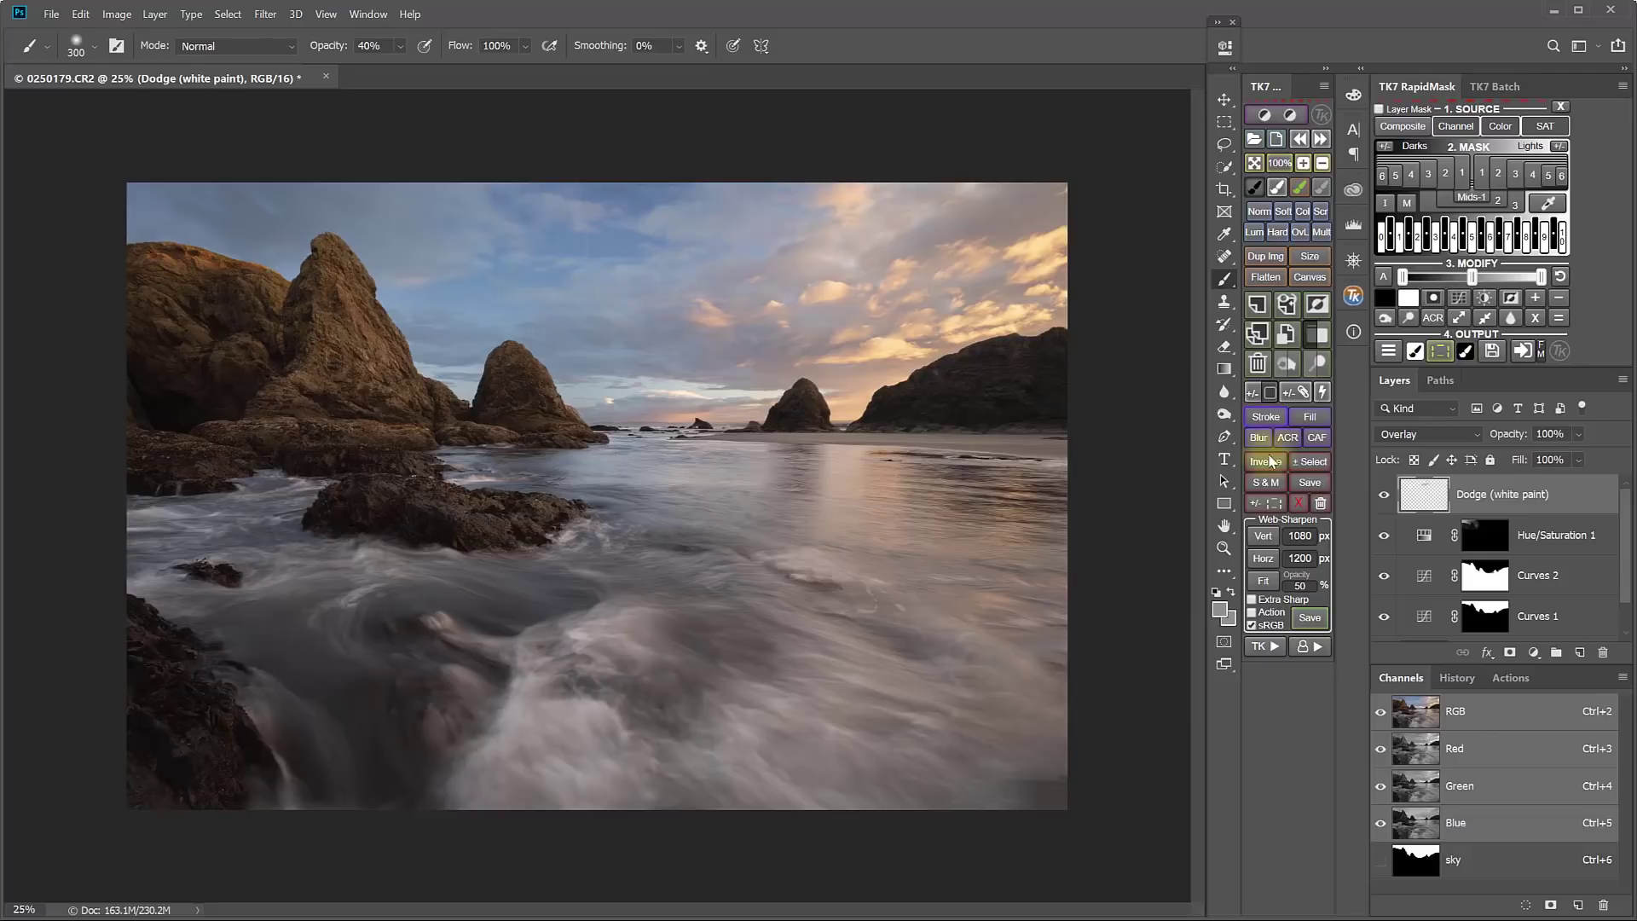
Recompare the dodging and lower the Dodge layer's opacity to 67%
{"action": "left_click", "coordinate": [1384, 498]}
{"action": "left_click", "coordinate": [1385, 498]}
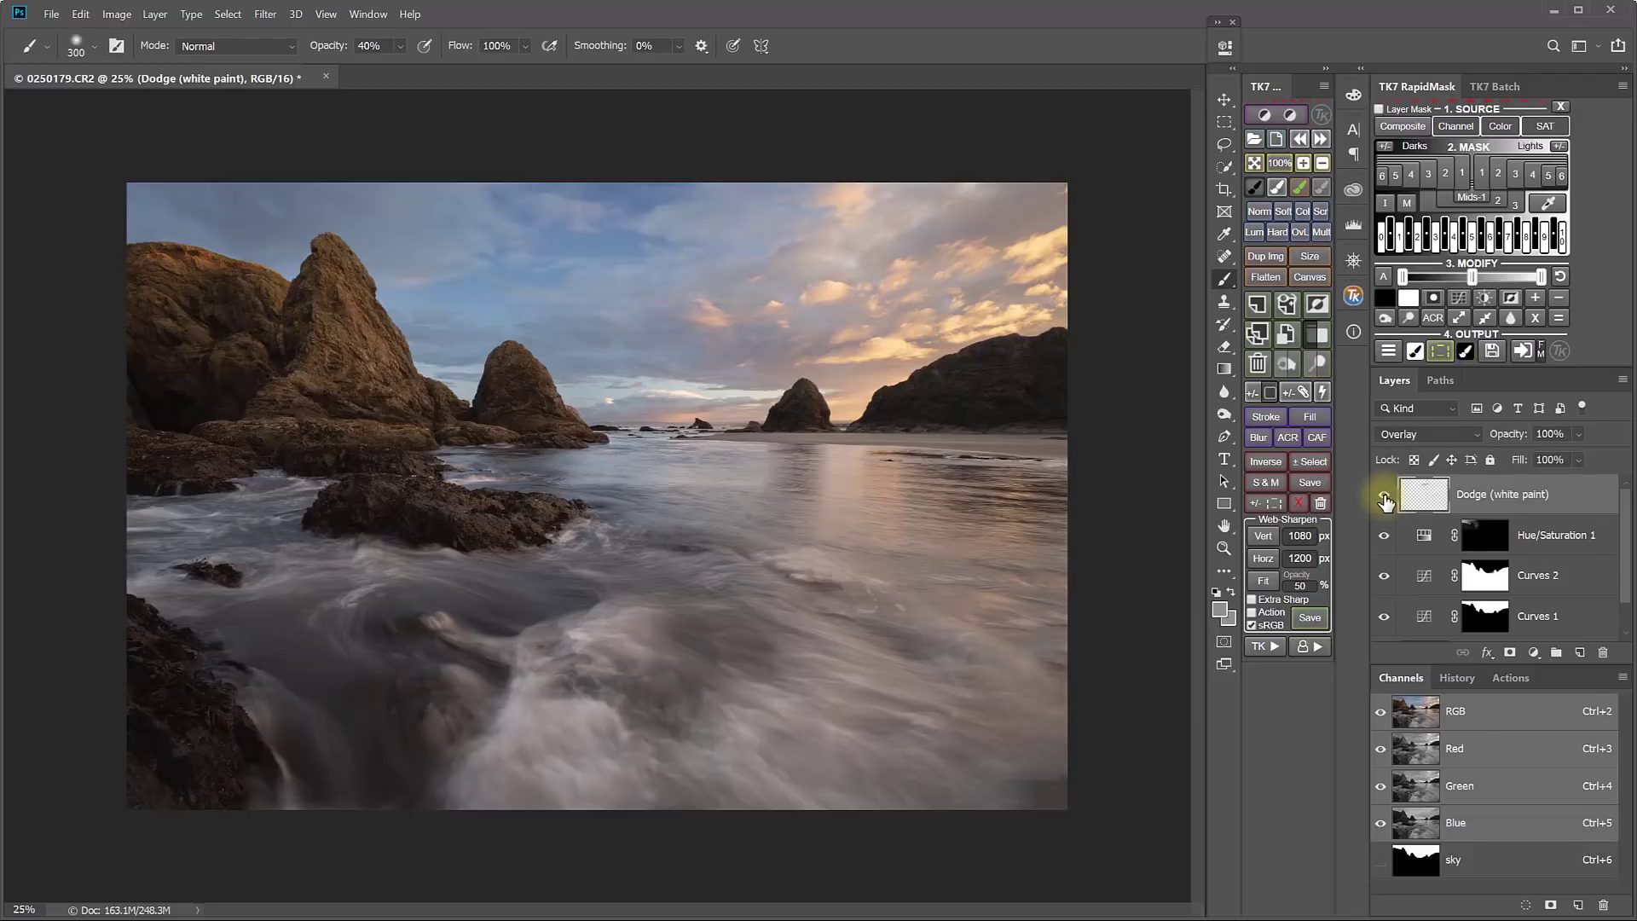
{"action": "left_click", "coordinate": [1384, 499]}
{"action": "left_click", "coordinate": [1385, 499]}
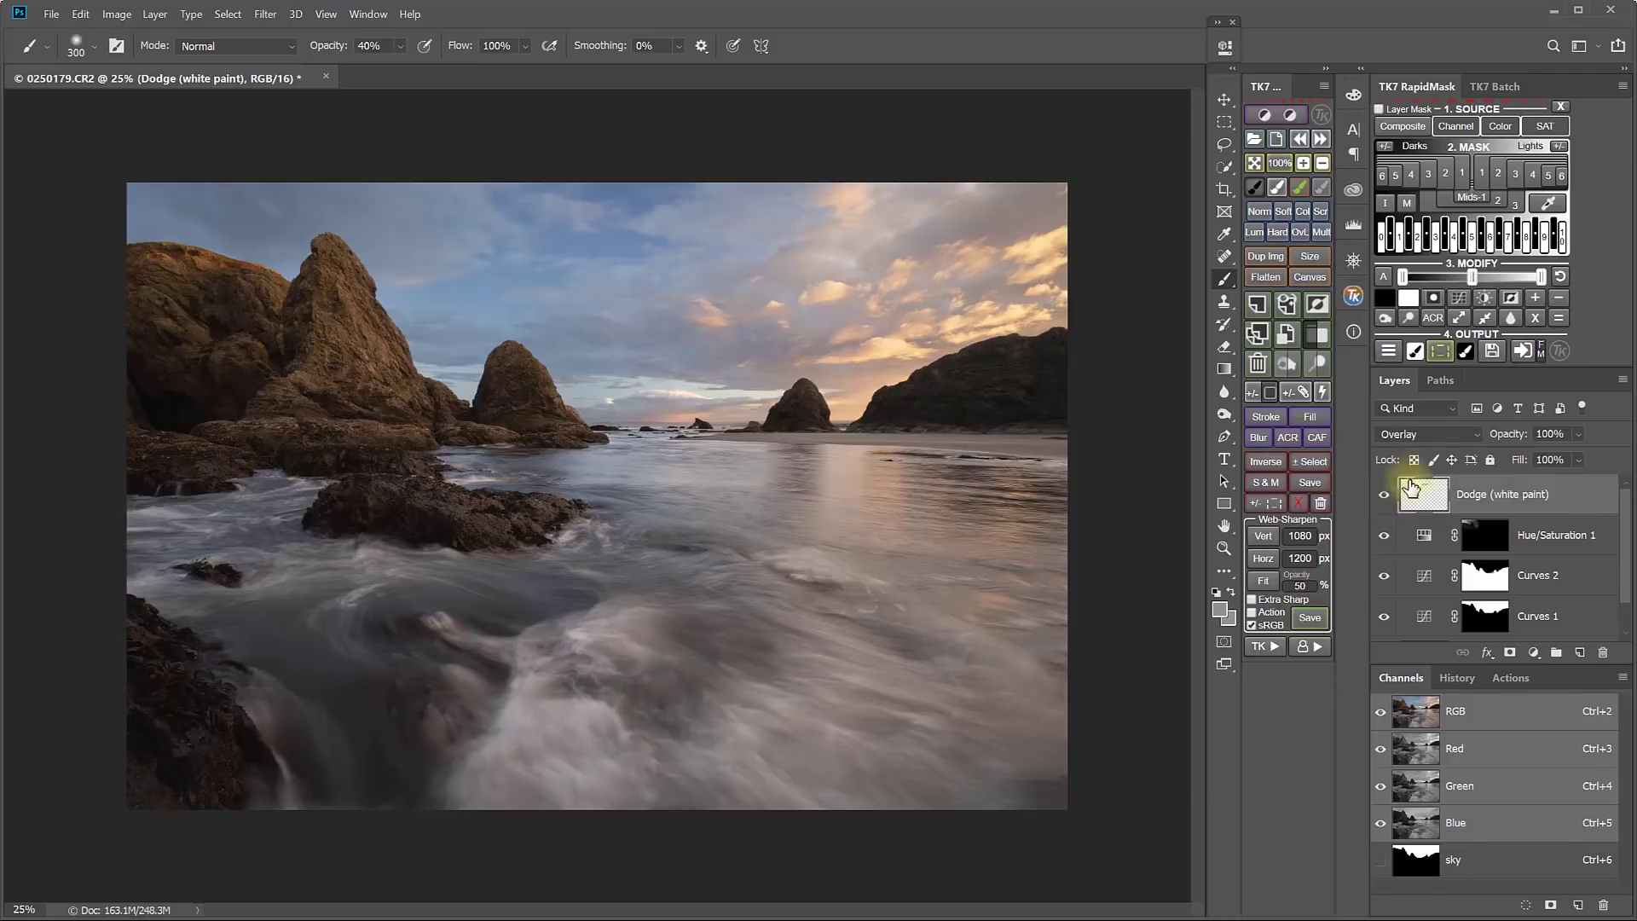
{"action": "left_click", "coordinate": [1578, 434]}
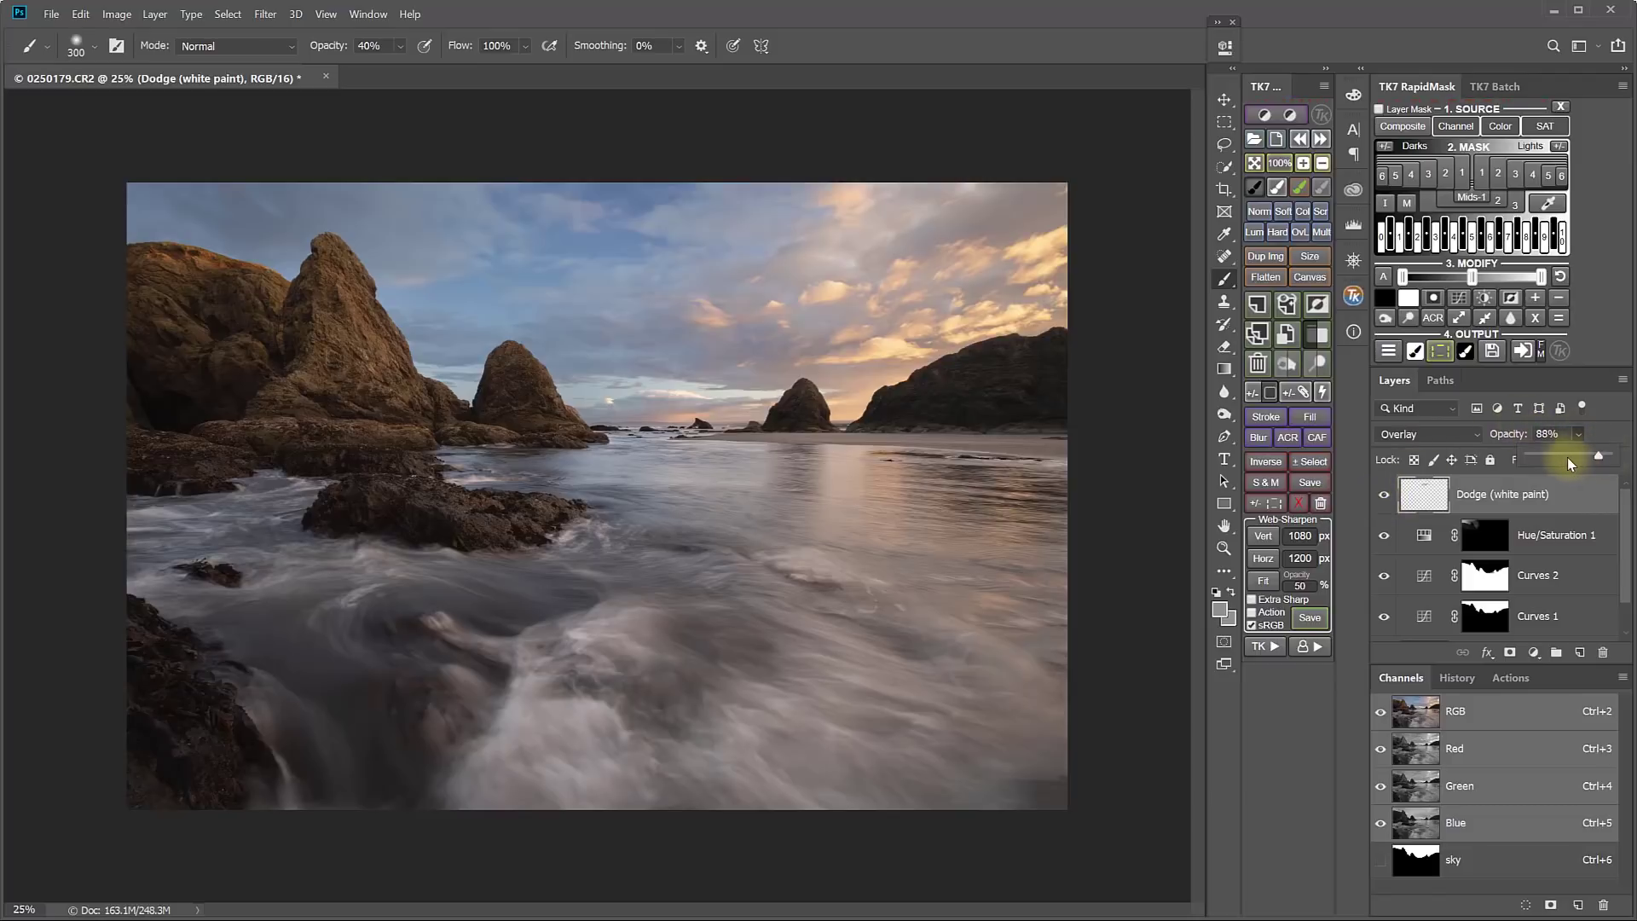
{"action": "left_click_drag", "start_coordinate": [1575, 462], "coordinate": [1581, 461]}
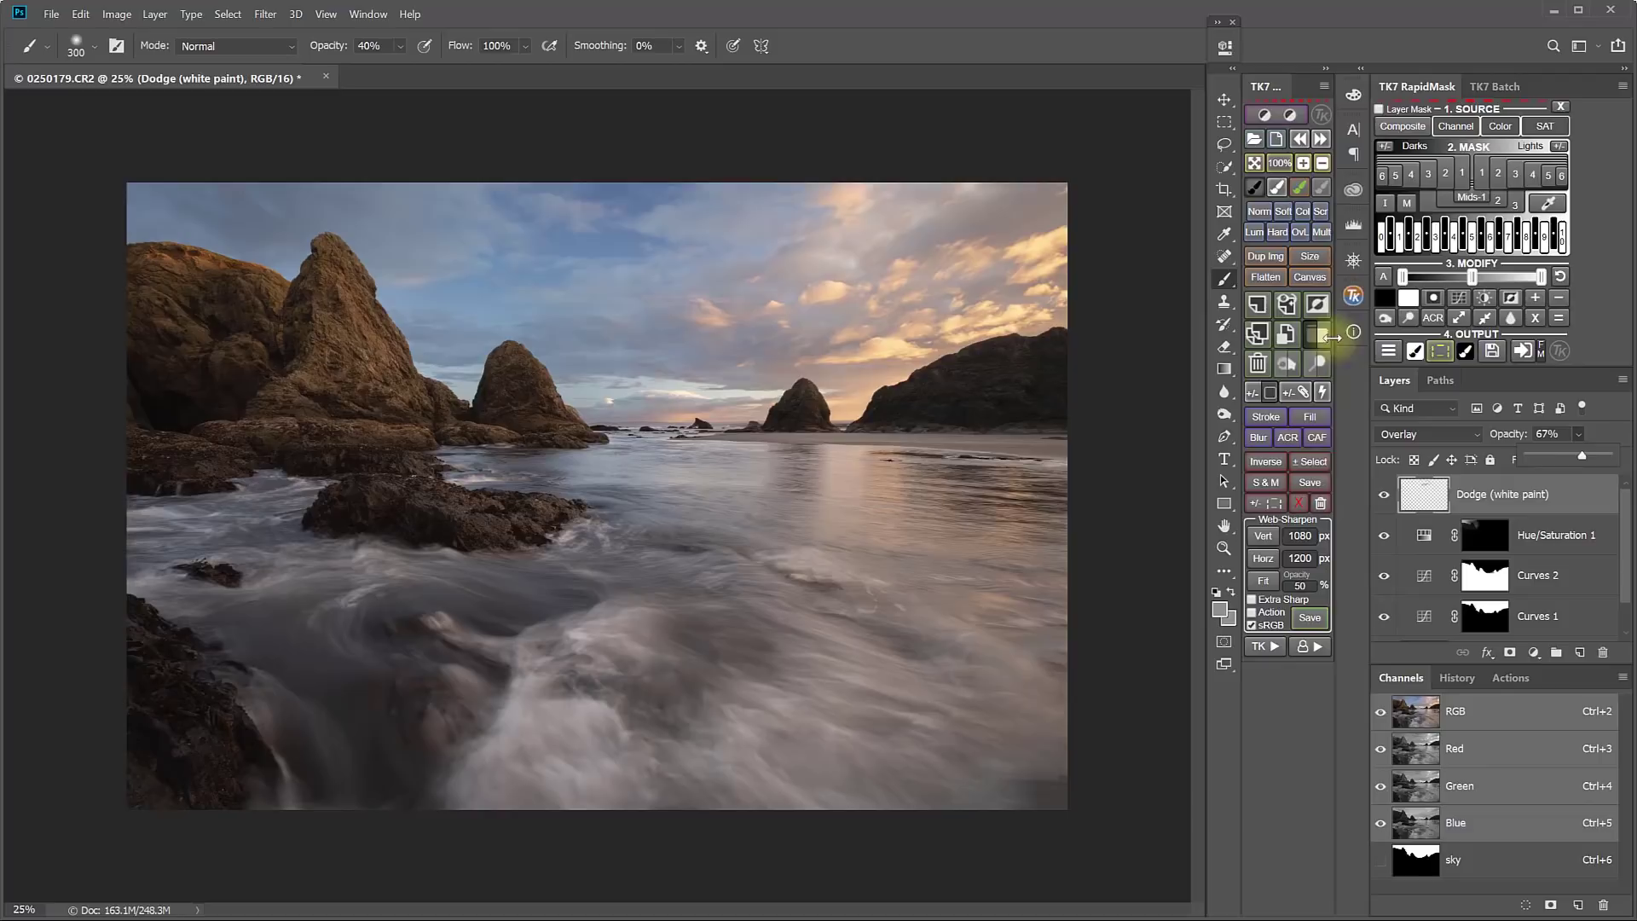
{"action": "left_click", "coordinate": [1307, 462]}
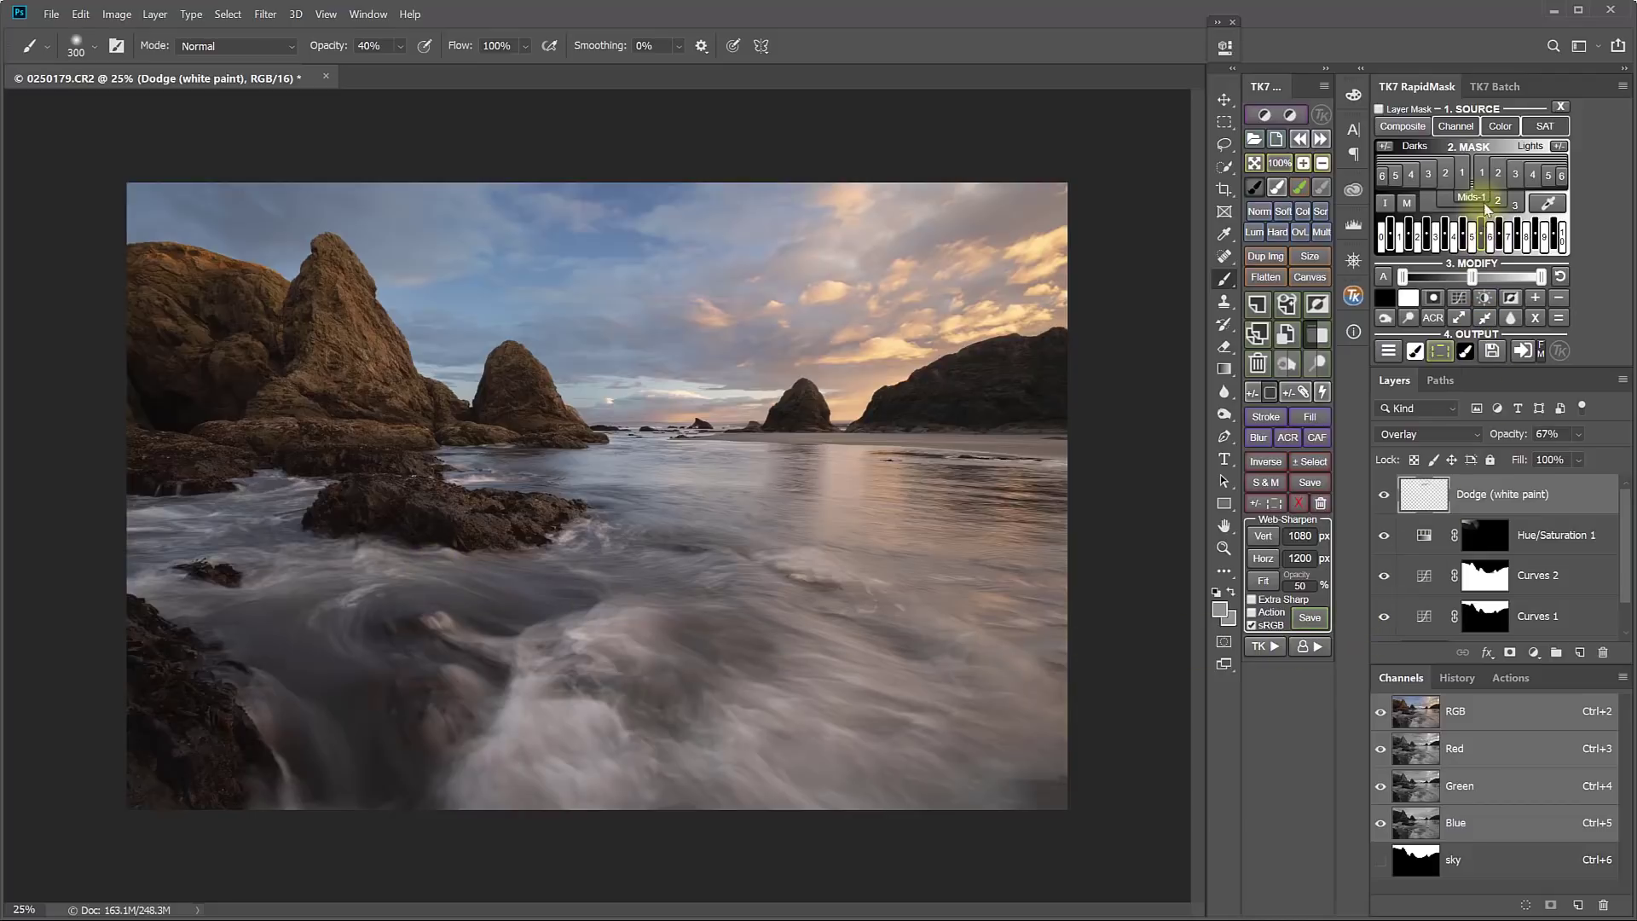
Try Red and Yellow source channels with a Darks luminosity mask
{"action": "left_click", "coordinate": [1465, 128]}
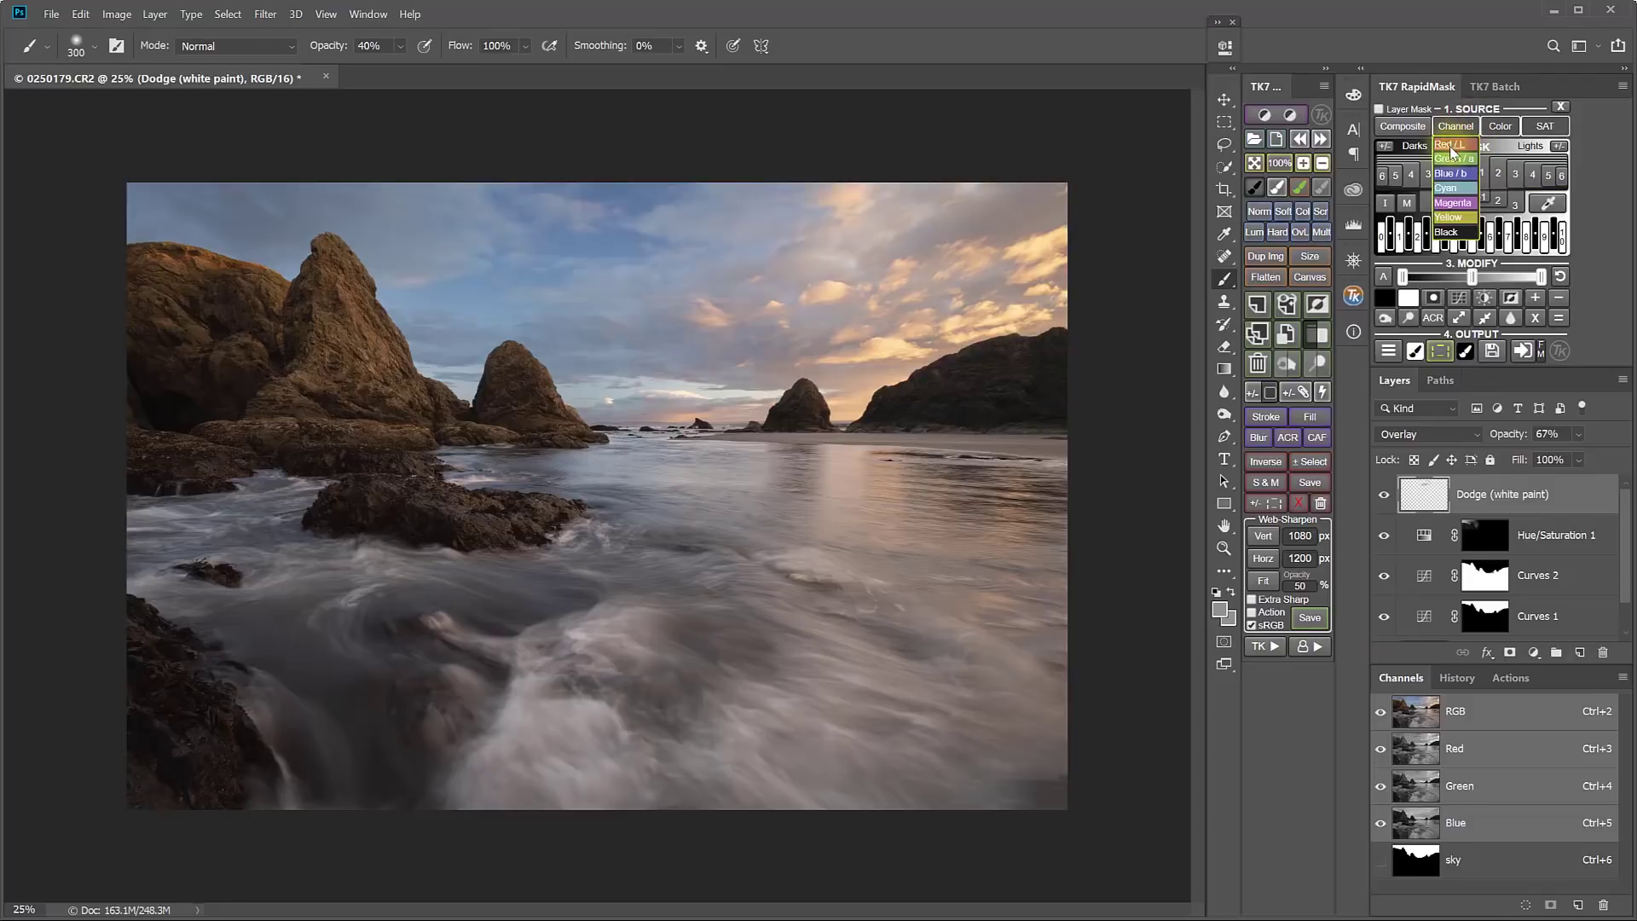
{"action": "left_click", "coordinate": [1452, 146]}
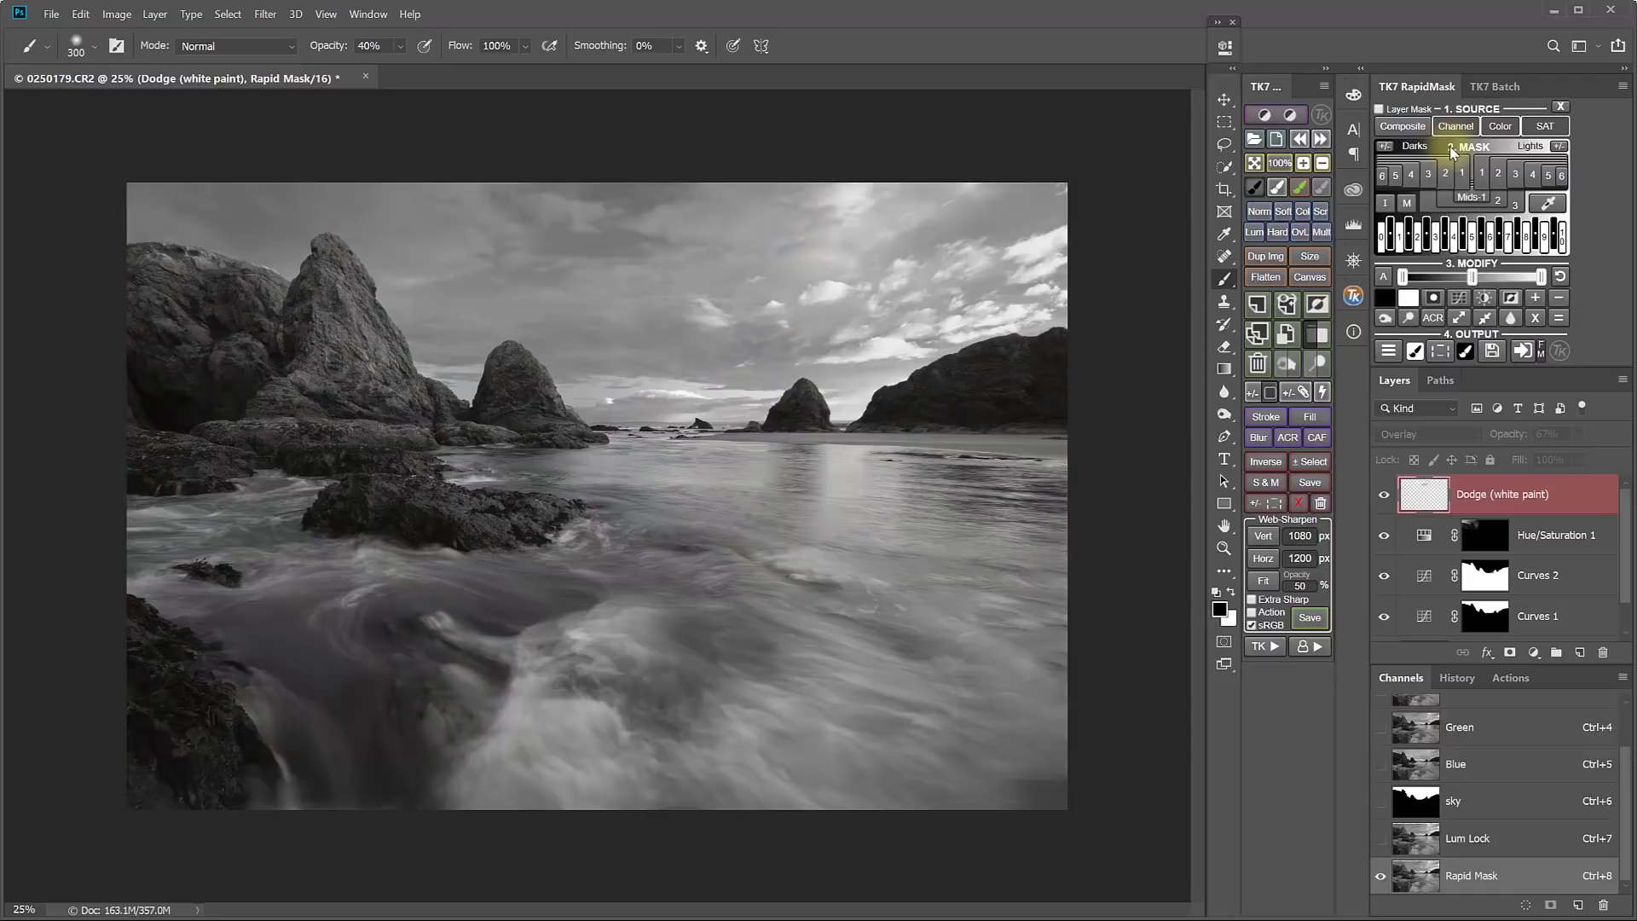
{"action": "left_click", "coordinate": [1457, 128]}
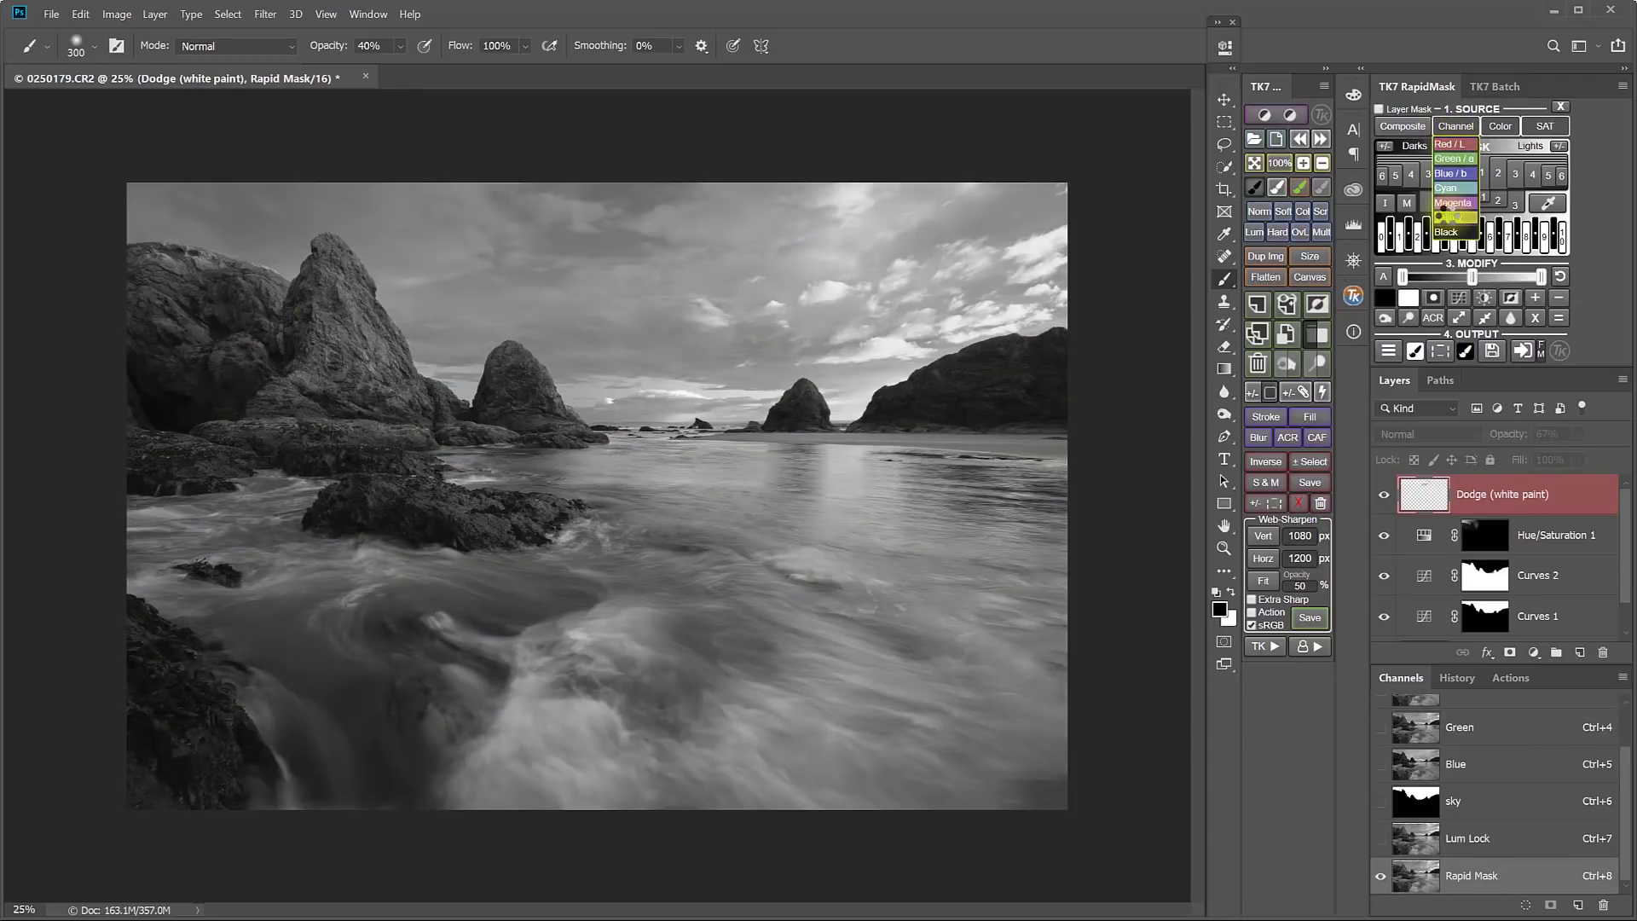
{"action": "left_click", "coordinate": [1449, 217]}
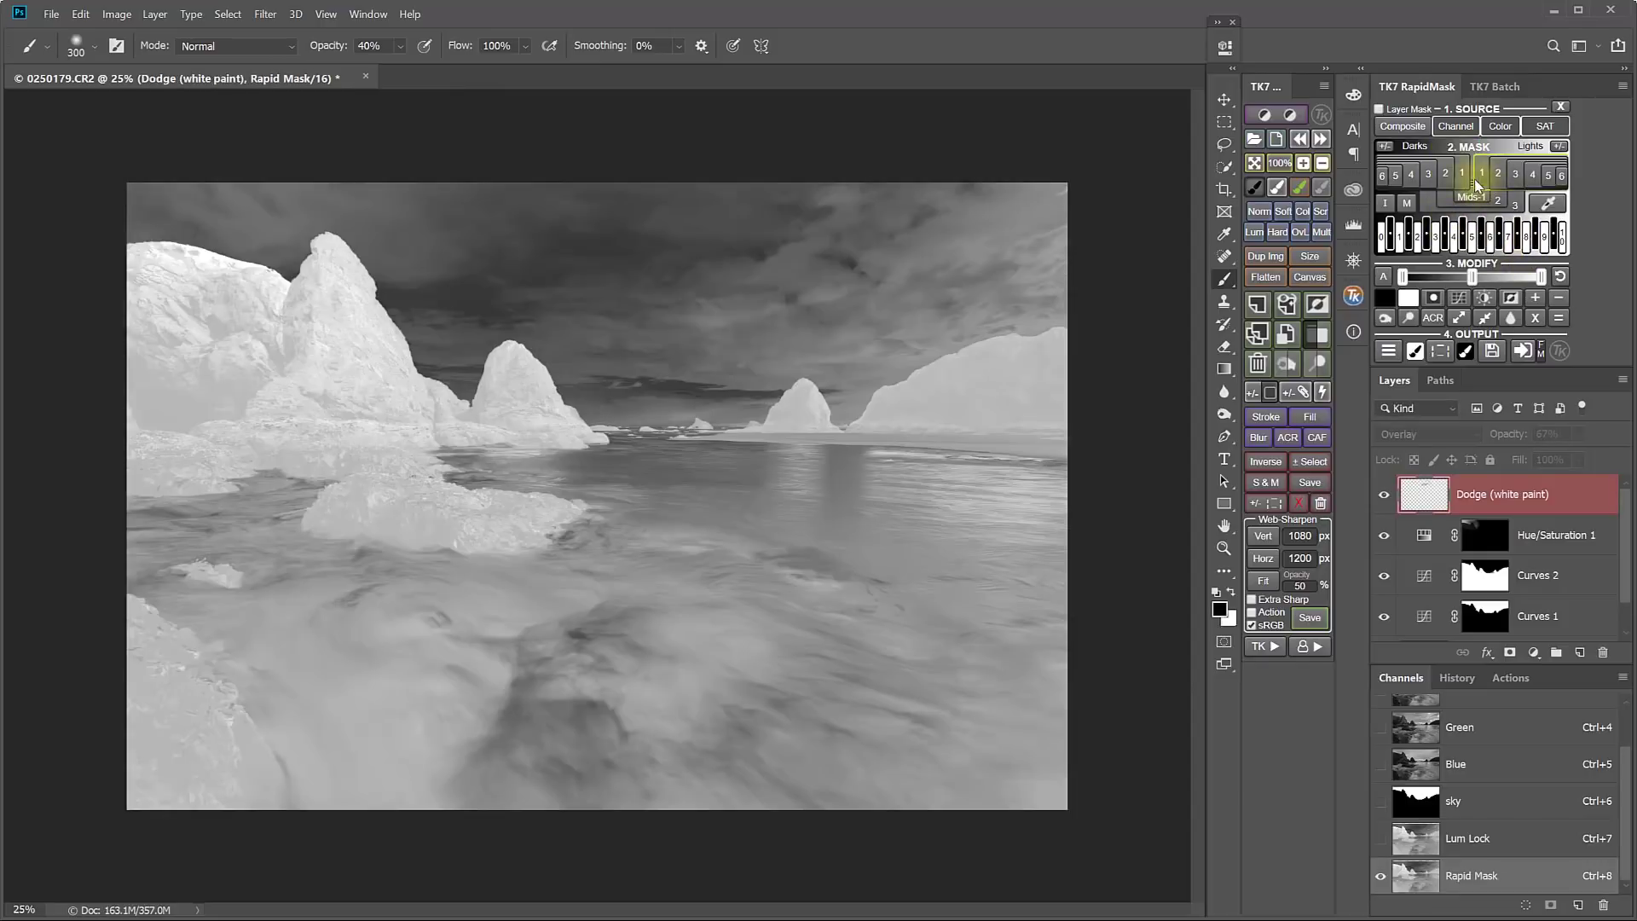
{"action": "left_click", "coordinate": [1461, 175]}
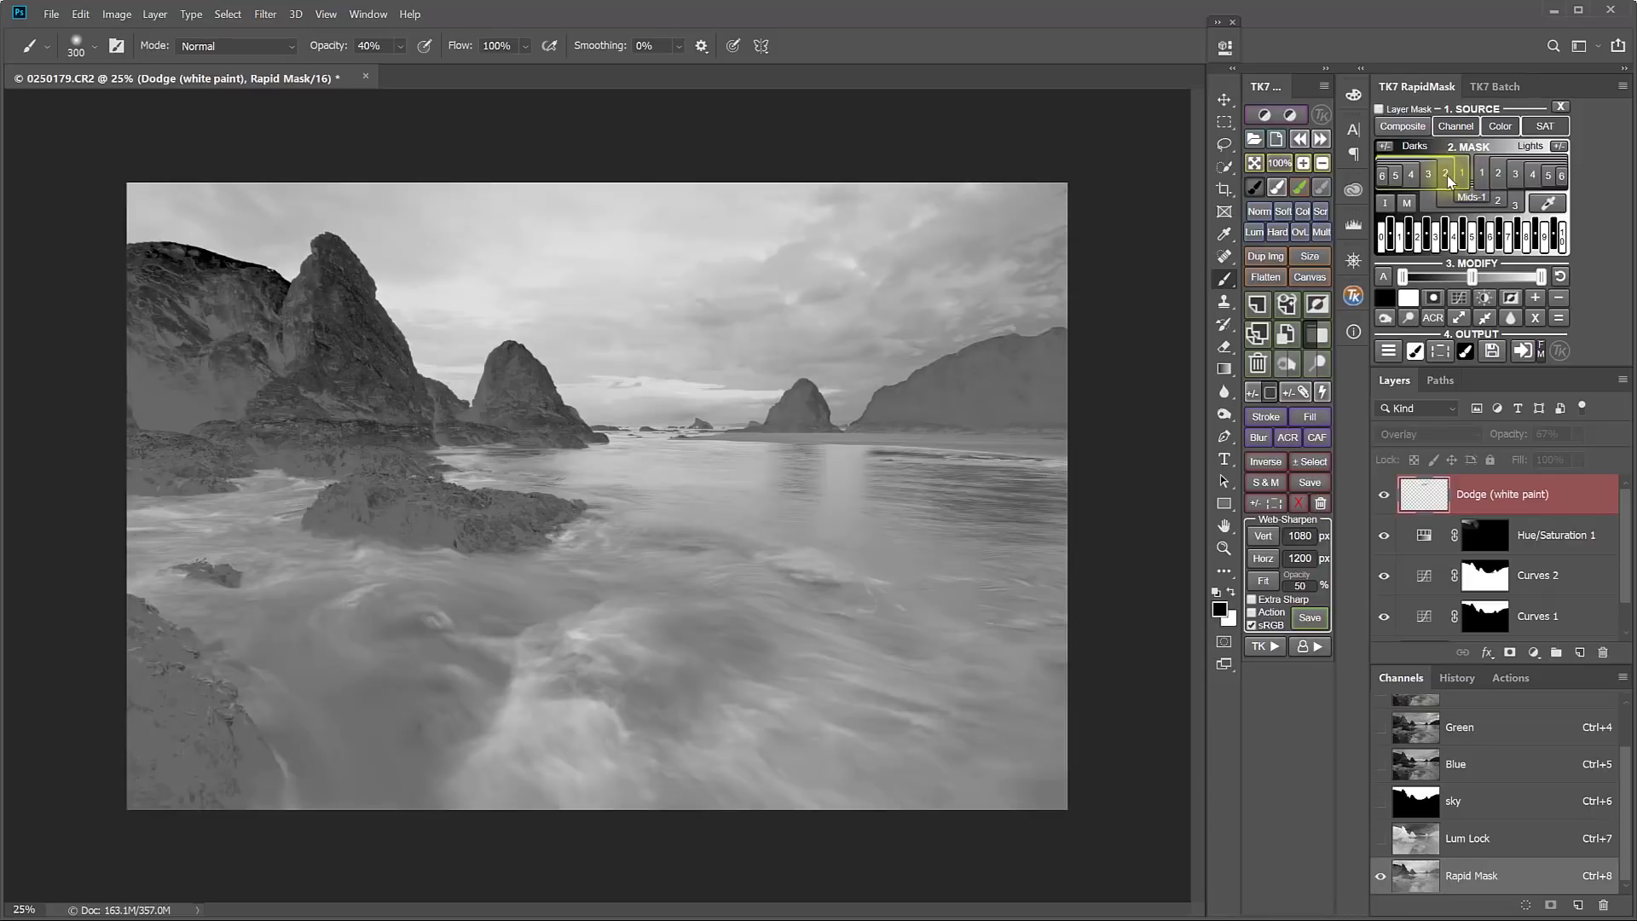
{"action": "left_click", "coordinate": [1431, 176]}
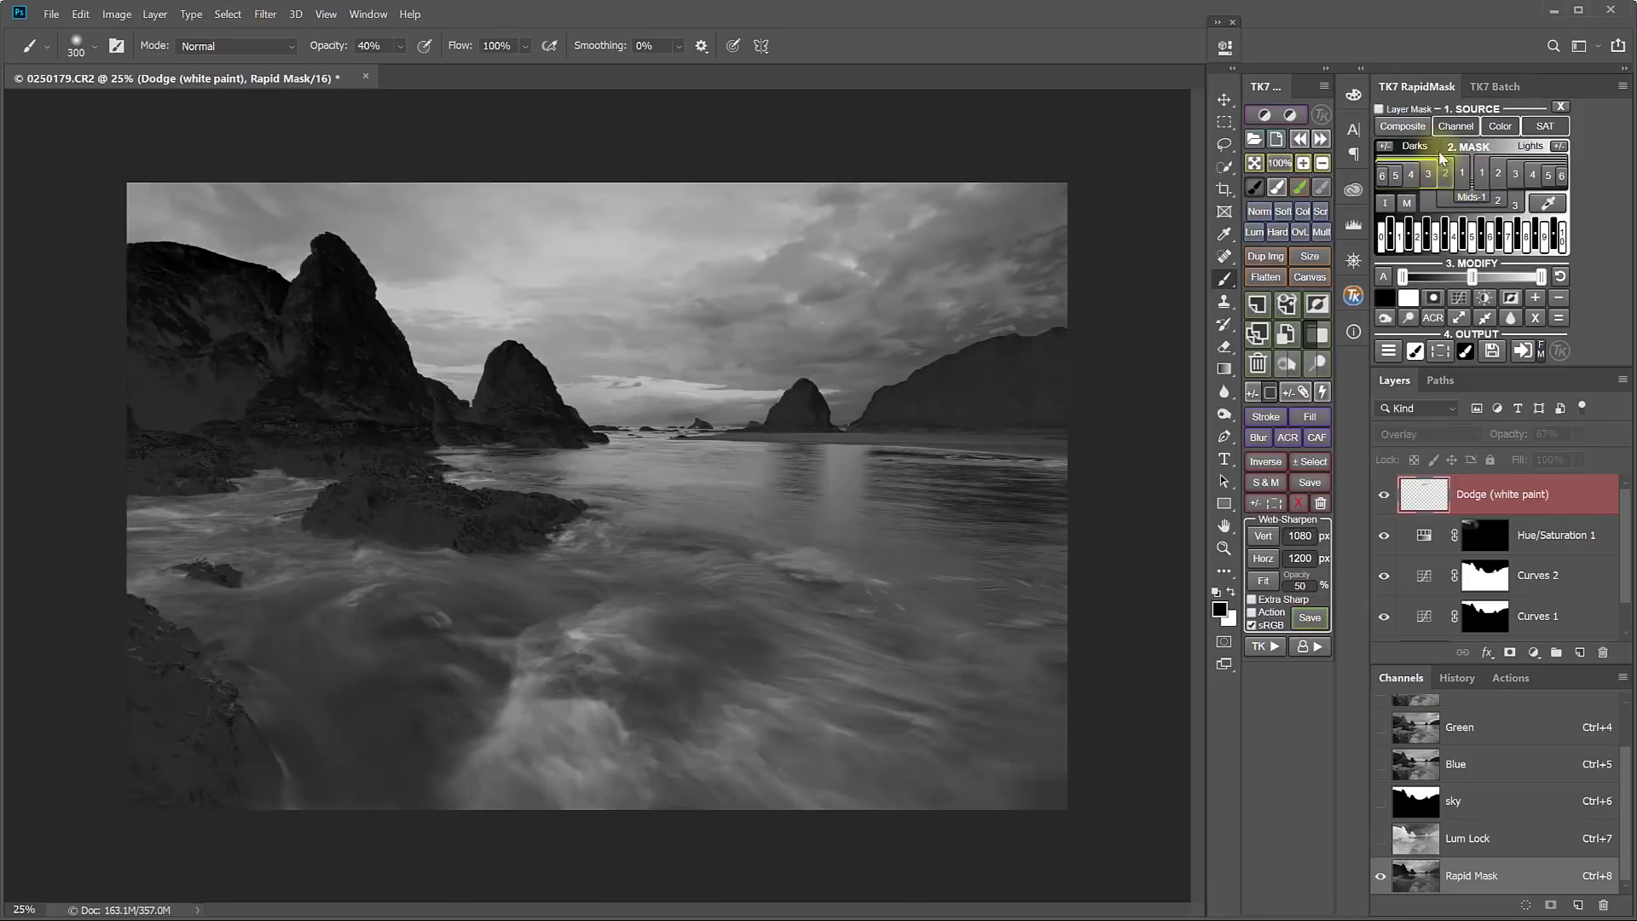
Rebuild the Rapid Mask from the Red channel at the Darks 3 range
{"action": "left_click", "coordinate": [1452, 128]}
{"action": "left_click", "coordinate": [1452, 144]}
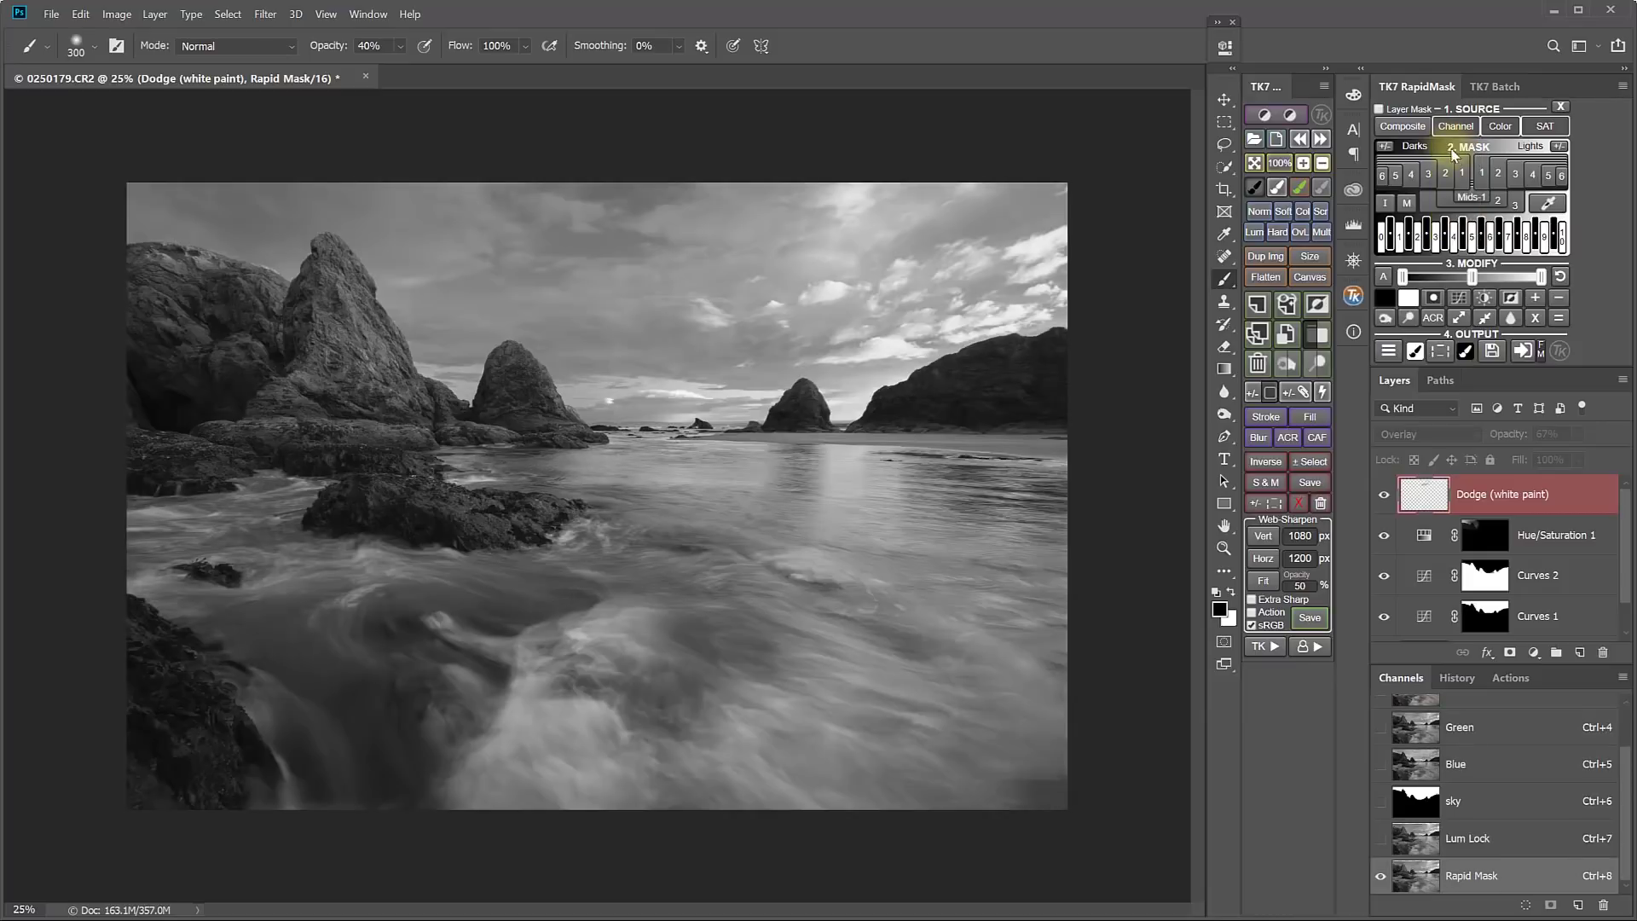
{"action": "left_click", "coordinate": [1446, 179]}
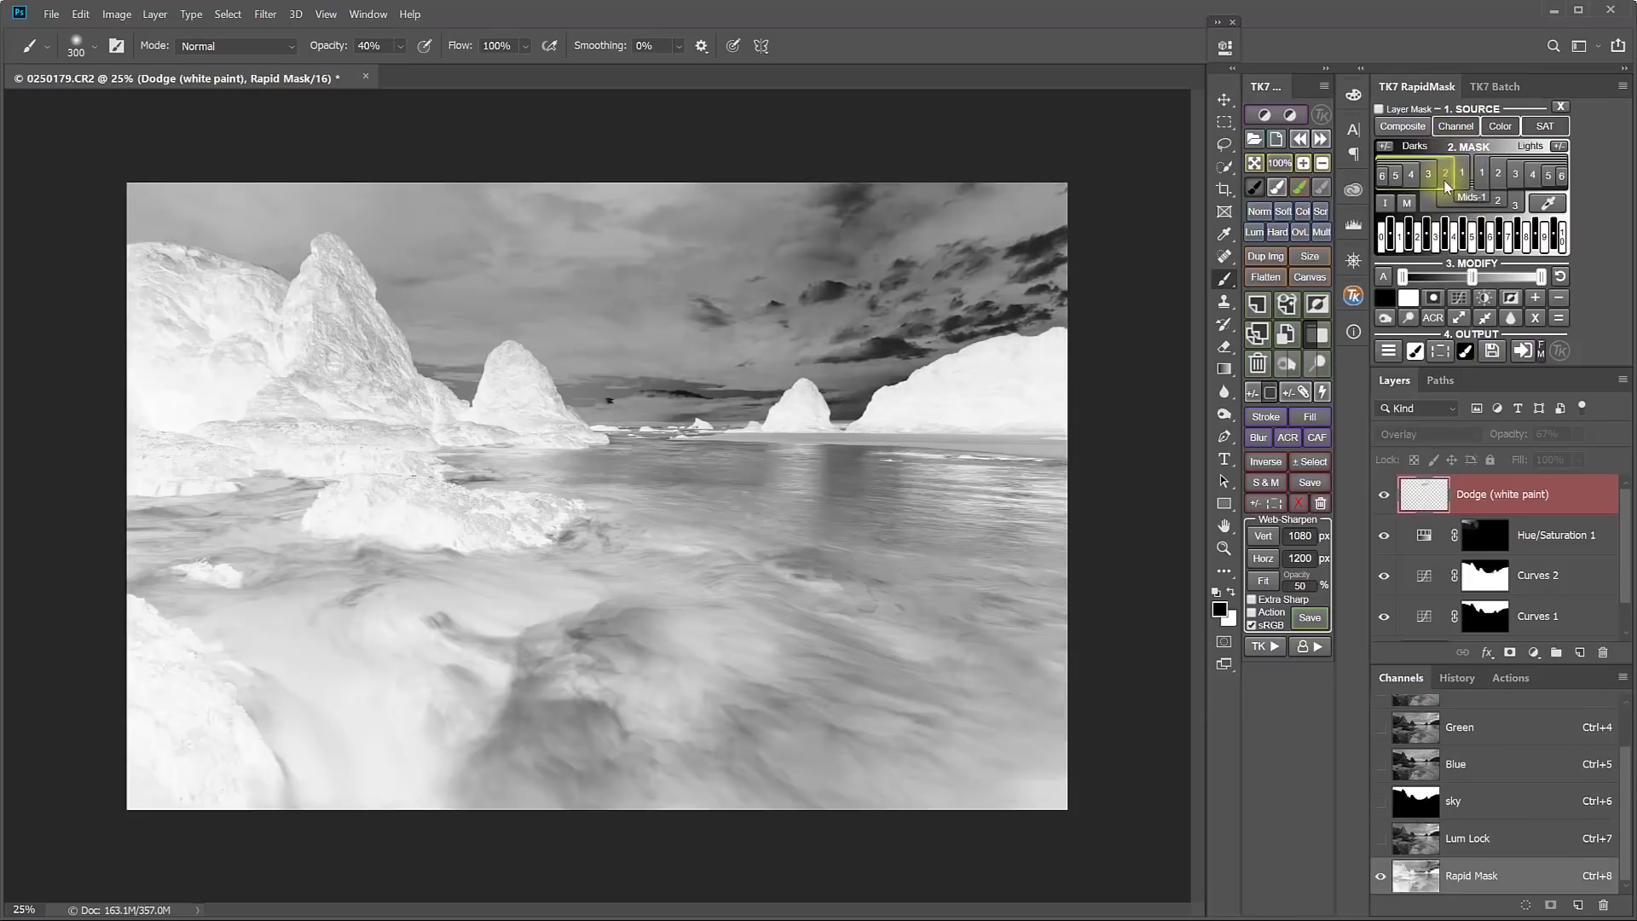
{"action": "left_click", "coordinate": [1430, 176]}
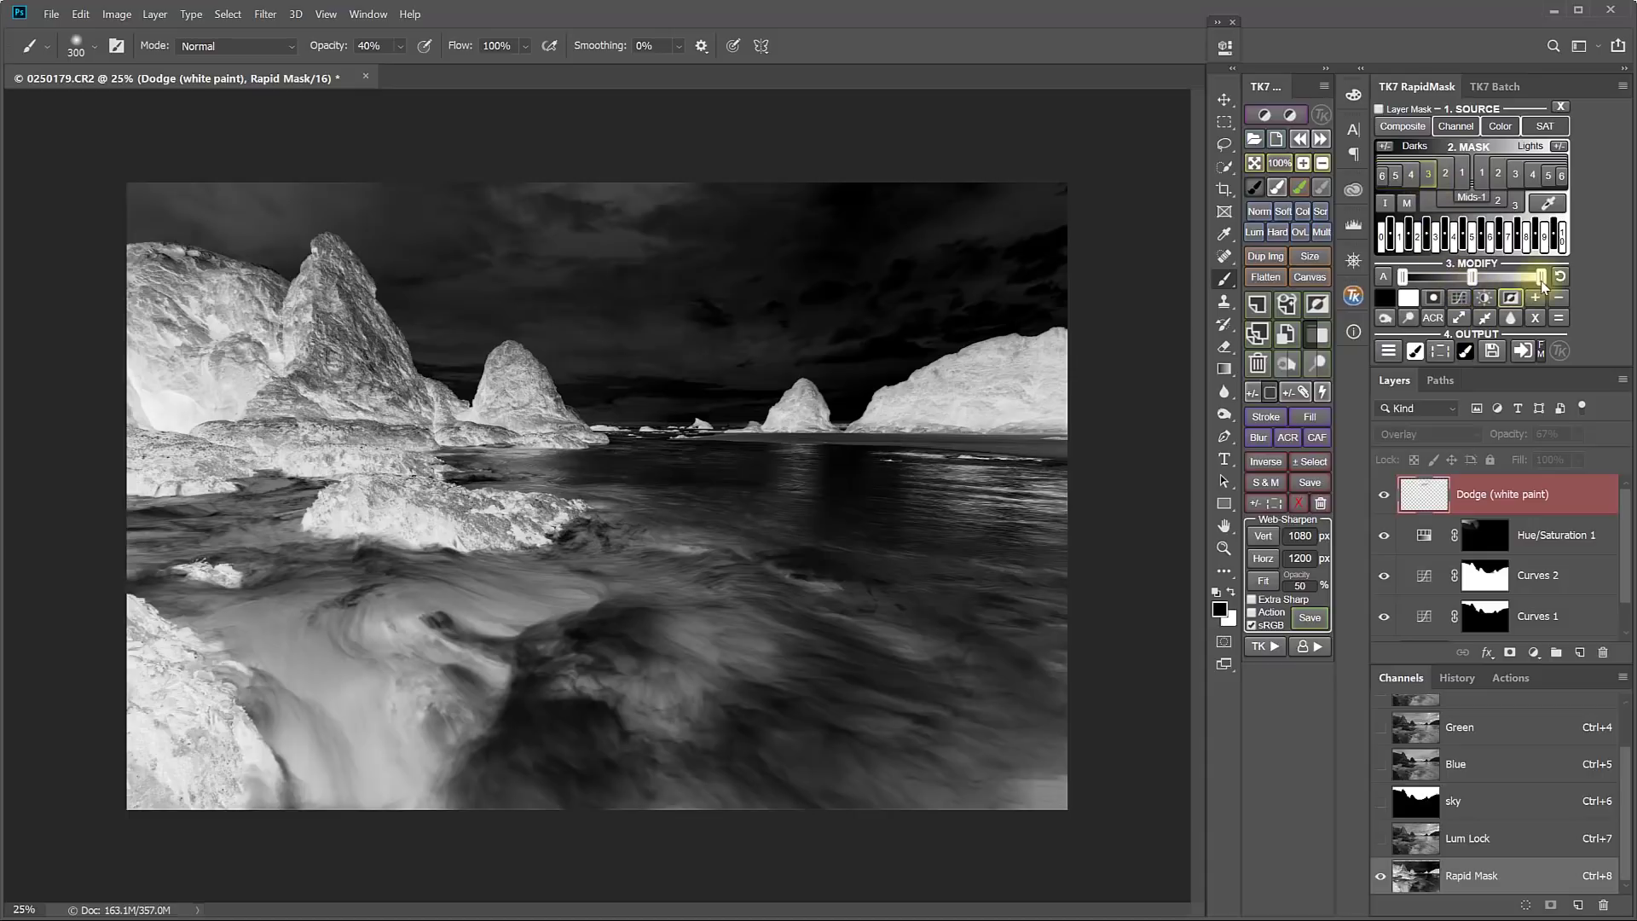
Drag the Modify slider to set the Rapid Mask levels to 1.23/196, whitening the rocks
{"action": "left_click_drag", "start_coordinate": [1543, 283], "coordinate": [1449, 286]}
{"action": "mouse_move", "coordinate": [1457, 286]}
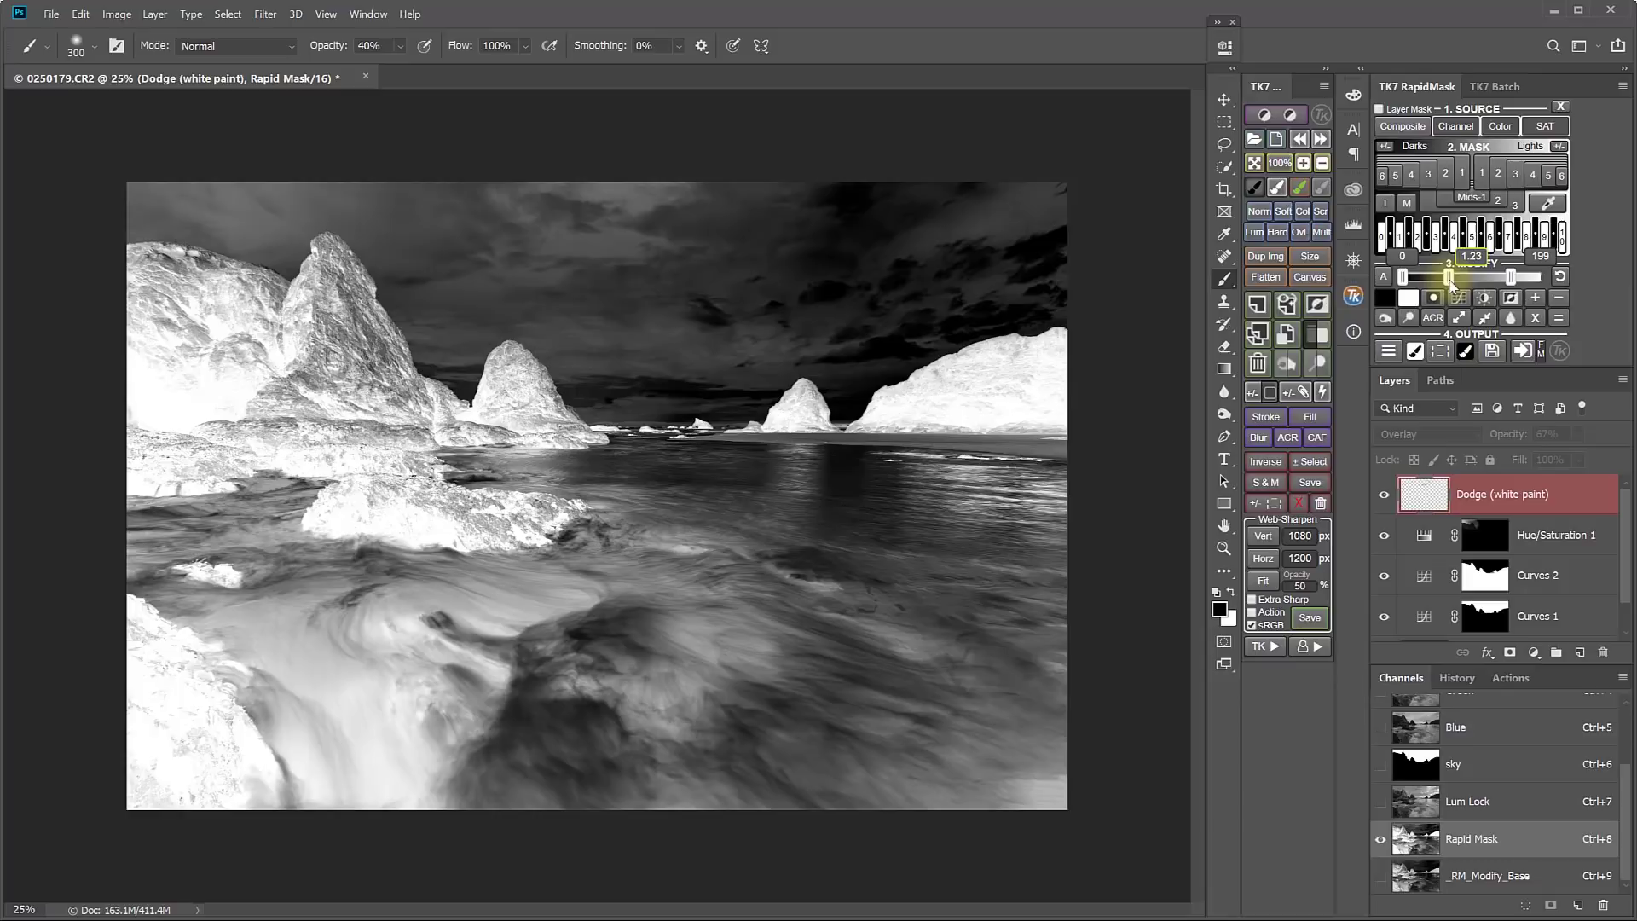
With a large black brush at 50%, paint over the sky, right mountains and water
{"action": "left_click", "coordinate": [1385, 299]}
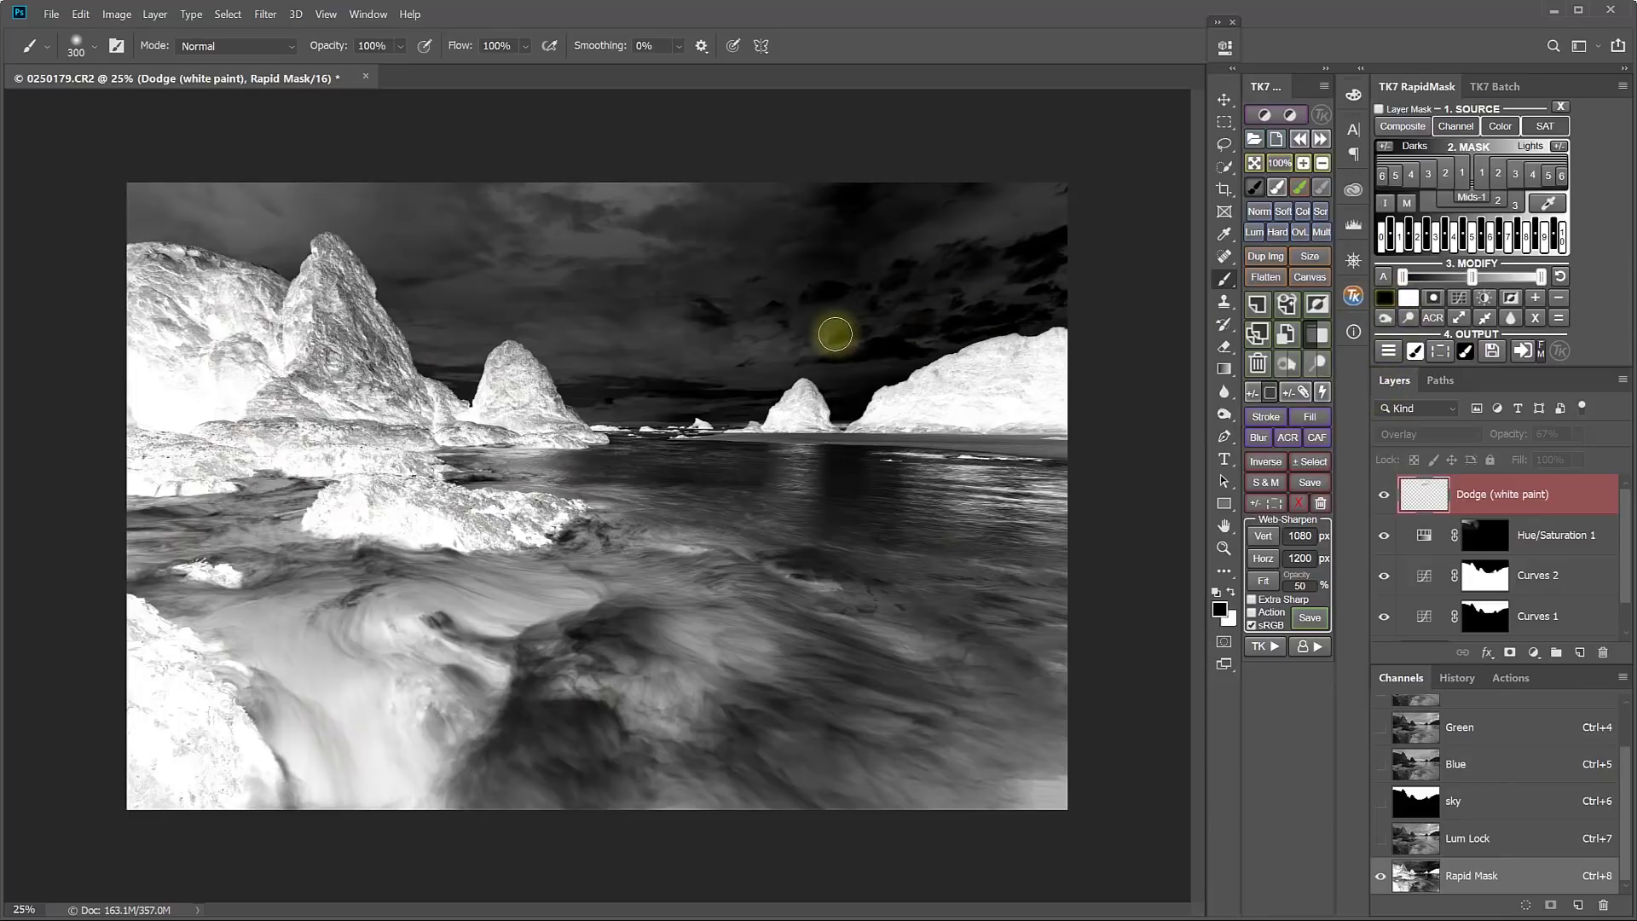
{"action": "key", "text": "bracketright"}
{"action": "key", "text": "bracketright"}
{"action": "key", "text": "bracketright"}
{"action": "key", "text": "bracketright"}
{"action": "key", "text": "bracketright"}
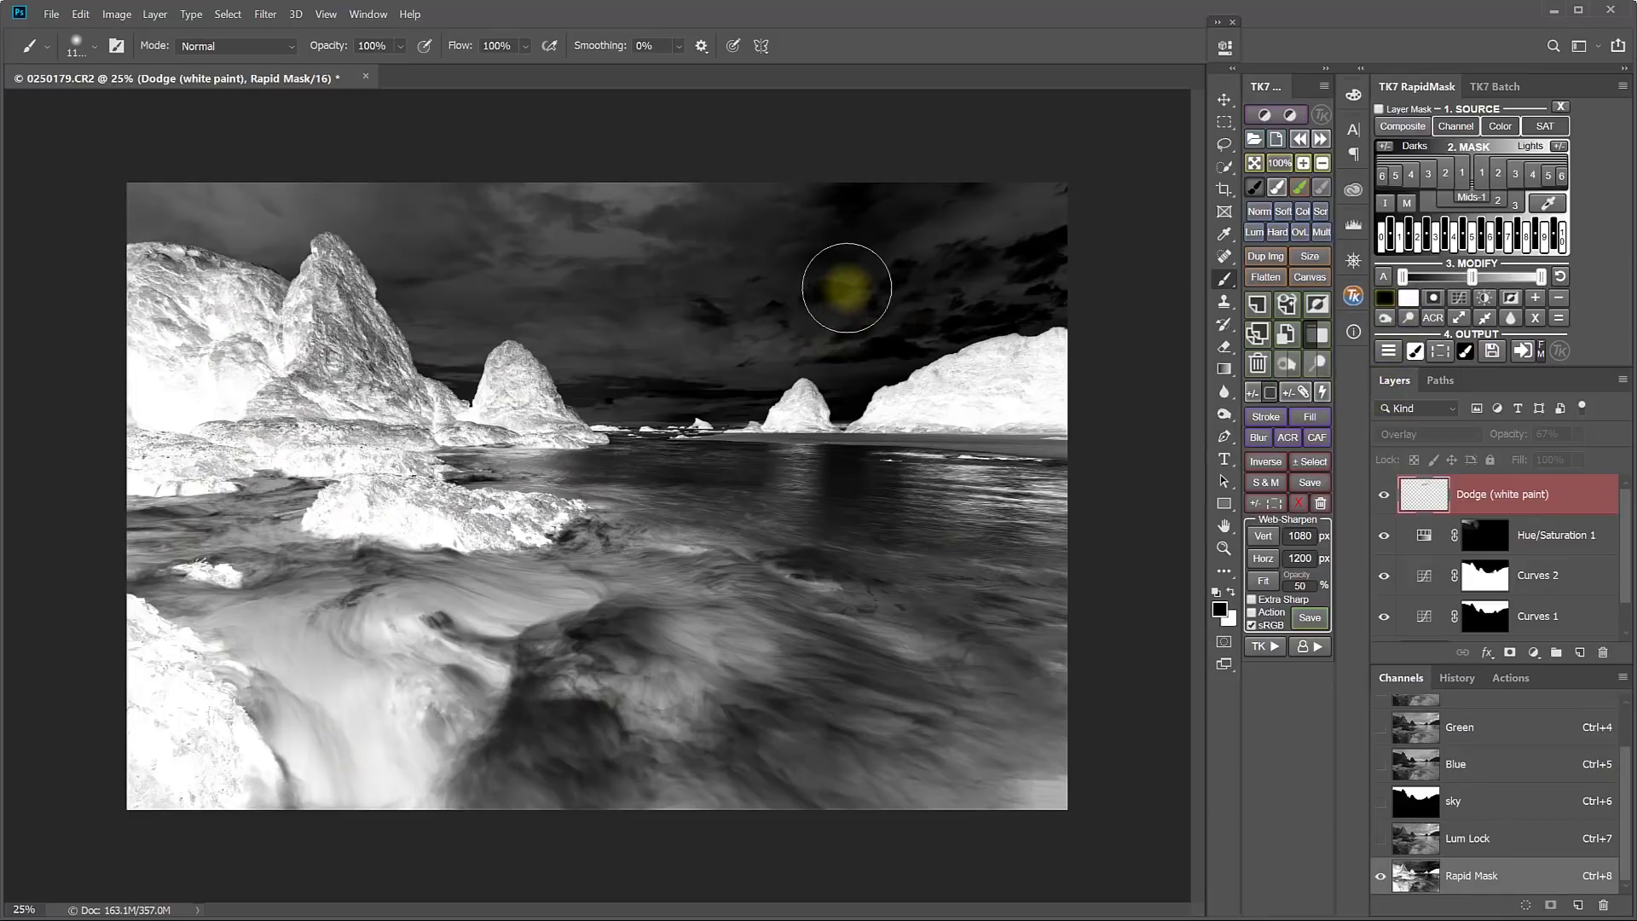
{"action": "key", "text": "bracketright"}
{"action": "key", "text": "bracketright"}
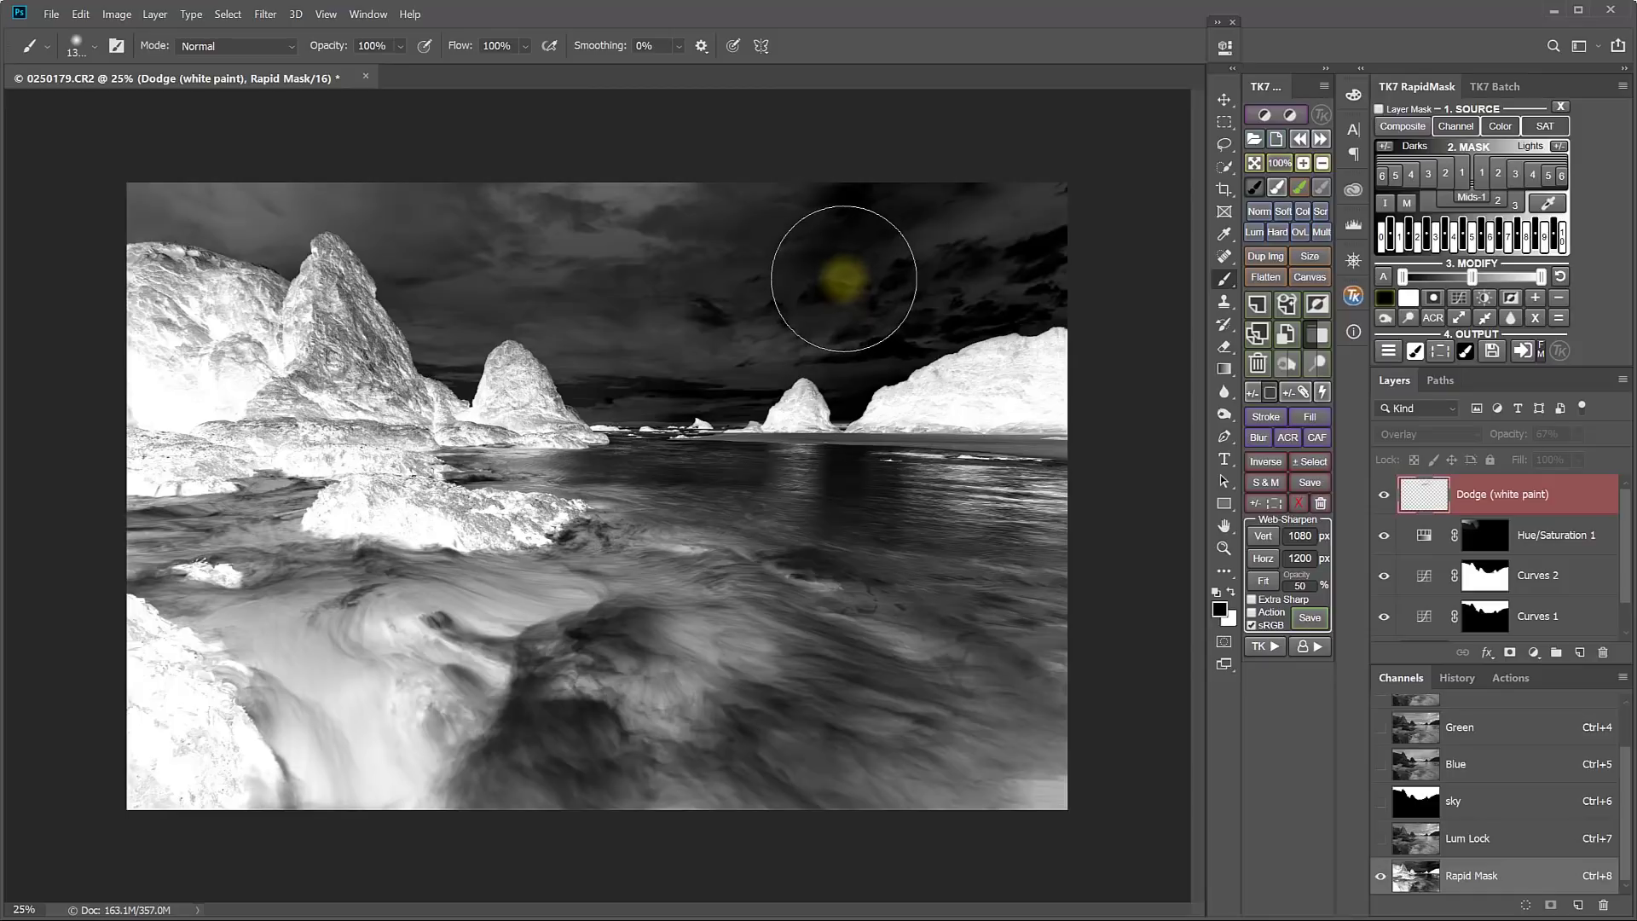
{"action": "key", "text": "5"}
{"action": "mouse_move", "coordinate": [613, 209]}
{"action": "left_mouse_down"}
{"action": "mouse_move", "coordinate": [1026, 209]}
{"action": "mouse_move", "coordinate": [1108, 256]}
{"action": "mouse_move", "coordinate": [979, 409]}
{"action": "mouse_move", "coordinate": [796, 395]}
{"action": "mouse_move", "coordinate": [980, 369]}
{"action": "mouse_move", "coordinate": [1034, 208]}
{"action": "mouse_move", "coordinate": [414, 196]}
{"action": "mouse_move", "coordinate": [452, 209]}
{"action": "left_mouse_up"}
{"action": "mouse_move", "coordinate": [873, 475]}
{"action": "left_mouse_down"}
{"action": "mouse_move", "coordinate": [999, 539]}
{"action": "mouse_move", "coordinate": [793, 641]}
{"action": "mouse_move", "coordinate": [931, 504]}
{"action": "left_mouse_up"}
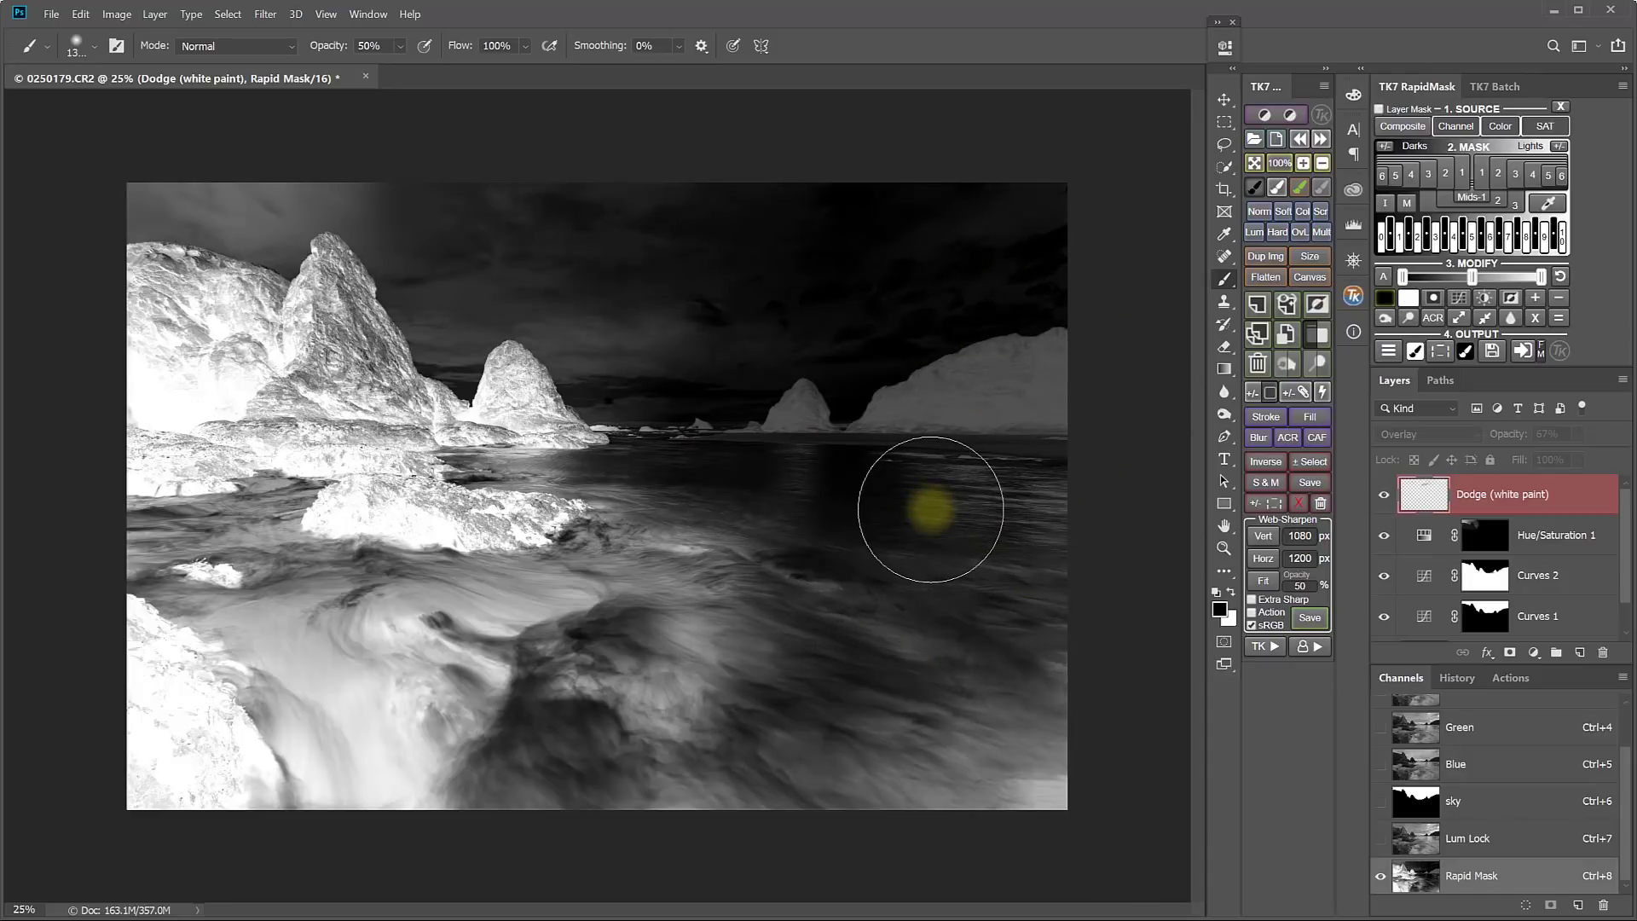
At full strength, paint black over the sky, water, lower-left area and sky right of the peaks
{"action": "key", "text": "0"}
{"action": "mouse_move", "coordinate": [482, 175]}
{"action": "left_mouse_down"}
{"action": "mouse_move", "coordinate": [976, 220]}
{"action": "mouse_move", "coordinate": [925, 369]}
{"action": "mouse_move", "coordinate": [756, 404]}
{"action": "mouse_move", "coordinate": [978, 457]}
{"action": "mouse_move", "coordinate": [1027, 673]}
{"action": "mouse_move", "coordinate": [998, 825]}
{"action": "mouse_move", "coordinate": [894, 749]}
{"action": "mouse_move", "coordinate": [1033, 498]}
{"action": "mouse_move", "coordinate": [1025, 565]}
{"action": "mouse_move", "coordinate": [682, 774]}
{"action": "mouse_move", "coordinate": [863, 558]}
{"action": "mouse_move", "coordinate": [703, 591]}
{"action": "mouse_move", "coordinate": [723, 564]}
{"action": "mouse_move", "coordinate": [638, 631]}
{"action": "mouse_move", "coordinate": [527, 663]}
{"action": "mouse_move", "coordinate": [464, 660]}
{"action": "mouse_move", "coordinate": [503, 682]}
{"action": "mouse_move", "coordinate": [432, 739]}
{"action": "mouse_move", "coordinate": [682, 774]}
{"action": "mouse_move", "coordinate": [1012, 764]}
{"action": "mouse_move", "coordinate": [1043, 682]}
{"action": "mouse_move", "coordinate": [878, 739]}
{"action": "left_mouse_up"}
{"action": "key", "text": "bracketleft"}
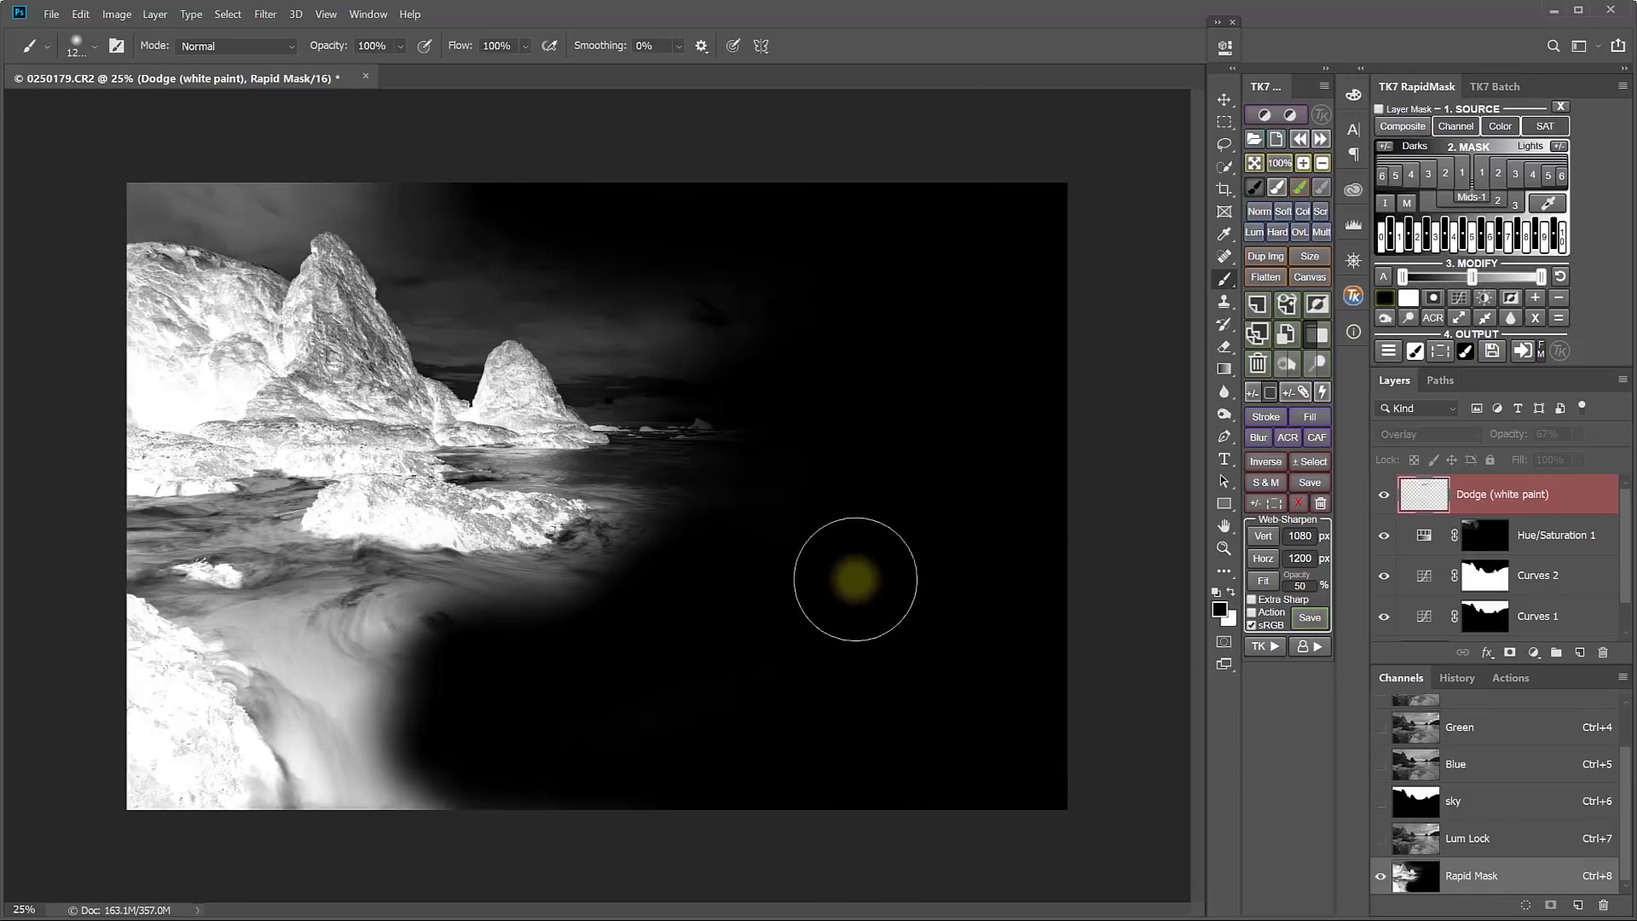
{"action": "key", "text": "bracketleft"}
{"action": "key", "text": "bracketleft"}
{"action": "key", "text": "bracketleft"}
{"action": "key", "text": "bracketleft"}
{"action": "key", "text": "bracketleft"}
{"action": "key", "text": "bracketleft"}
{"action": "mouse_move", "coordinate": [501, 468]}
{"action": "left_mouse_down"}
{"action": "mouse_move", "coordinate": [750, 464]}
{"action": "mouse_move", "coordinate": [592, 500]}
{"action": "mouse_move", "coordinate": [663, 504]}
{"action": "mouse_move", "coordinate": [578, 595]}
{"action": "mouse_move", "coordinate": [637, 549]}
{"action": "mouse_move", "coordinate": [573, 590]}
{"action": "mouse_move", "coordinate": [486, 599]}
{"action": "mouse_move", "coordinate": [303, 571]}
{"action": "mouse_move", "coordinate": [278, 525]}
{"action": "mouse_move", "coordinate": [286, 502]}
{"action": "mouse_move", "coordinate": [138, 536]}
{"action": "mouse_move", "coordinate": [224, 519]}
{"action": "mouse_move", "coordinate": [200, 545]}
{"action": "mouse_move", "coordinate": [264, 567]}
{"action": "mouse_move", "coordinate": [222, 618]}
{"action": "mouse_move", "coordinate": [159, 596]}
{"action": "mouse_move", "coordinate": [134, 528]}
{"action": "mouse_move", "coordinate": [260, 506]}
{"action": "mouse_move", "coordinate": [286, 583]}
{"action": "left_mouse_up"}
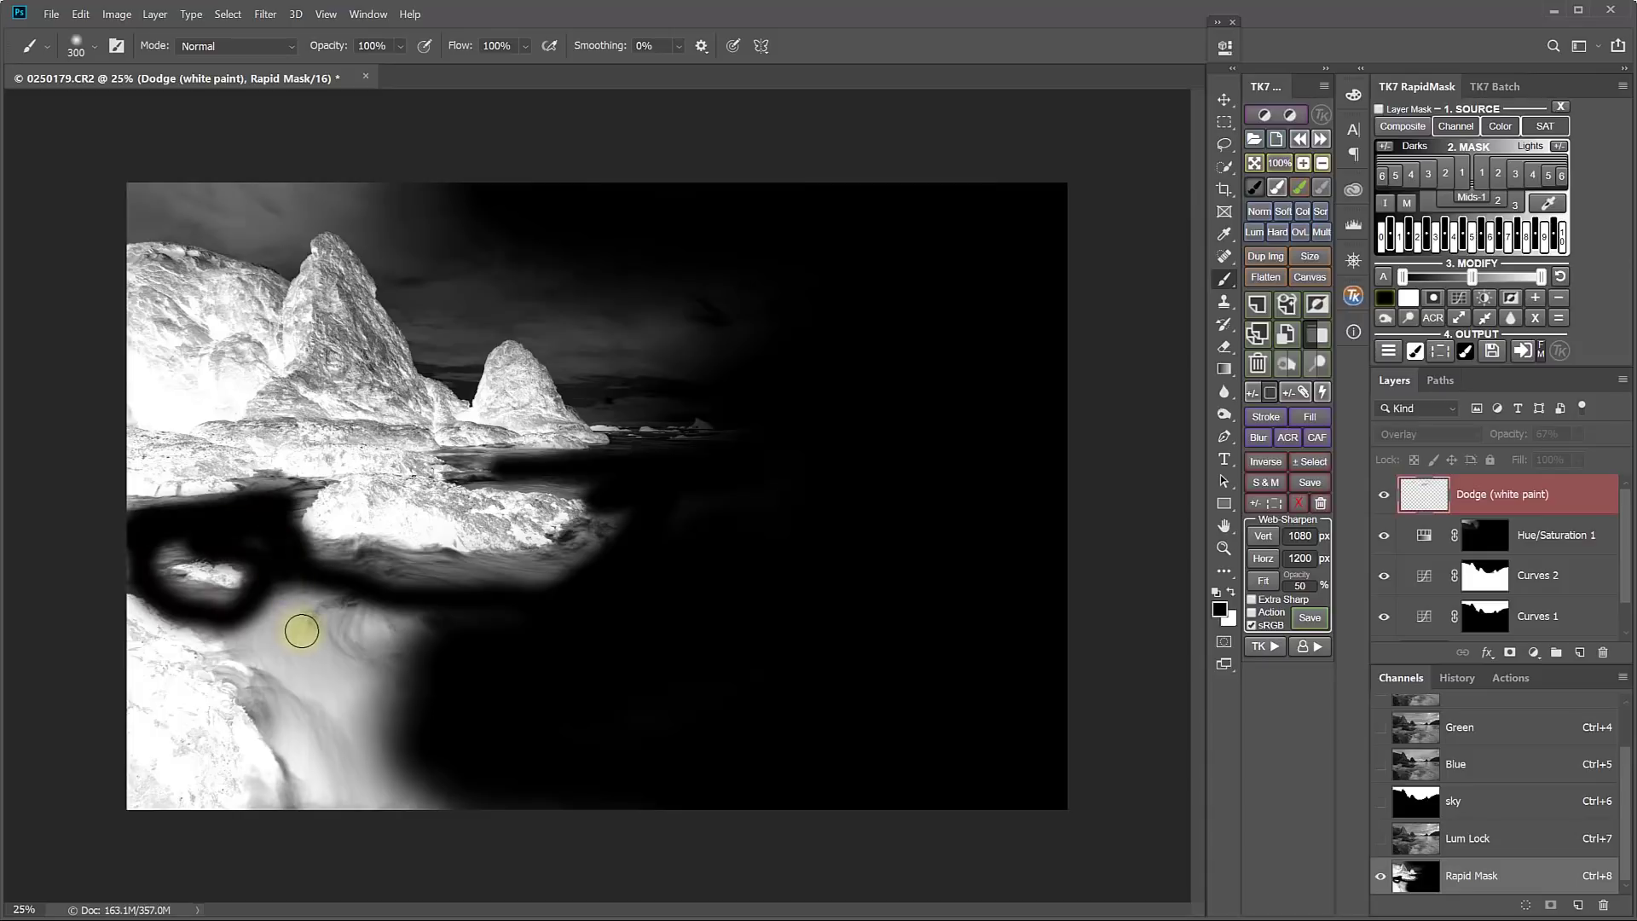
{"action": "key", "text": "bracketright"}
{"action": "key", "text": "bracketright"}
{"action": "key", "text": "bracketright"}
{"action": "key", "text": "bracketright"}
{"action": "mouse_move", "coordinate": [256, 640]}
{"action": "left_mouse_down"}
{"action": "mouse_move", "coordinate": [348, 799]}
{"action": "mouse_move", "coordinate": [327, 610]}
{"action": "mouse_move", "coordinate": [598, 608]}
{"action": "mouse_move", "coordinate": [479, 633]}
{"action": "mouse_move", "coordinate": [355, 706]}
{"action": "mouse_move", "coordinate": [413, 833]}
{"action": "left_mouse_up"}
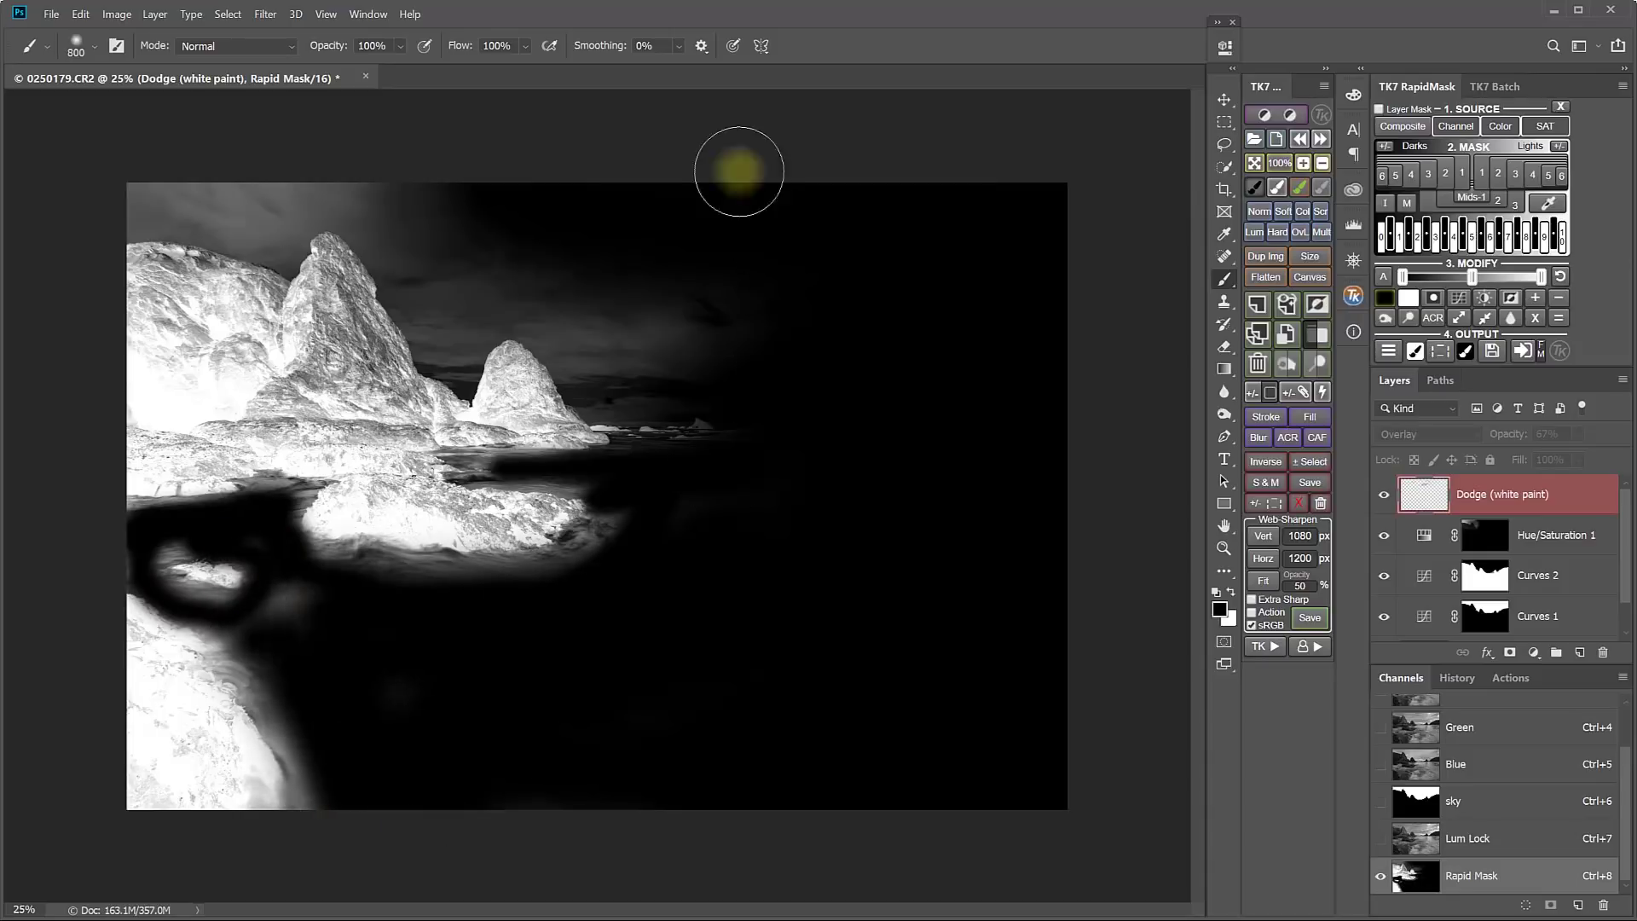
{"action": "mouse_move", "coordinate": [491, 230]}
{"action": "left_mouse_down"}
{"action": "mouse_move", "coordinate": [471, 286]}
{"action": "mouse_move", "coordinate": [563, 270]}
{"action": "mouse_move", "coordinate": [578, 327]}
{"action": "mouse_move", "coordinate": [785, 314]}
{"action": "mouse_move", "coordinate": [682, 385]}
{"action": "mouse_move", "coordinate": [645, 374]}
{"action": "mouse_move", "coordinate": [644, 394]}
{"action": "mouse_move", "coordinate": [805, 413]}
{"action": "mouse_move", "coordinate": [675, 395]}
{"action": "mouse_move", "coordinate": [596, 263]}
{"action": "mouse_move", "coordinate": [405, 185]}
{"action": "mouse_move", "coordinate": [167, 188]}
{"action": "mouse_move", "coordinate": [366, 184]}
{"action": "mouse_move", "coordinate": [460, 285]}
{"action": "mouse_move", "coordinate": [575, 278]}
{"action": "left_mouse_up"}
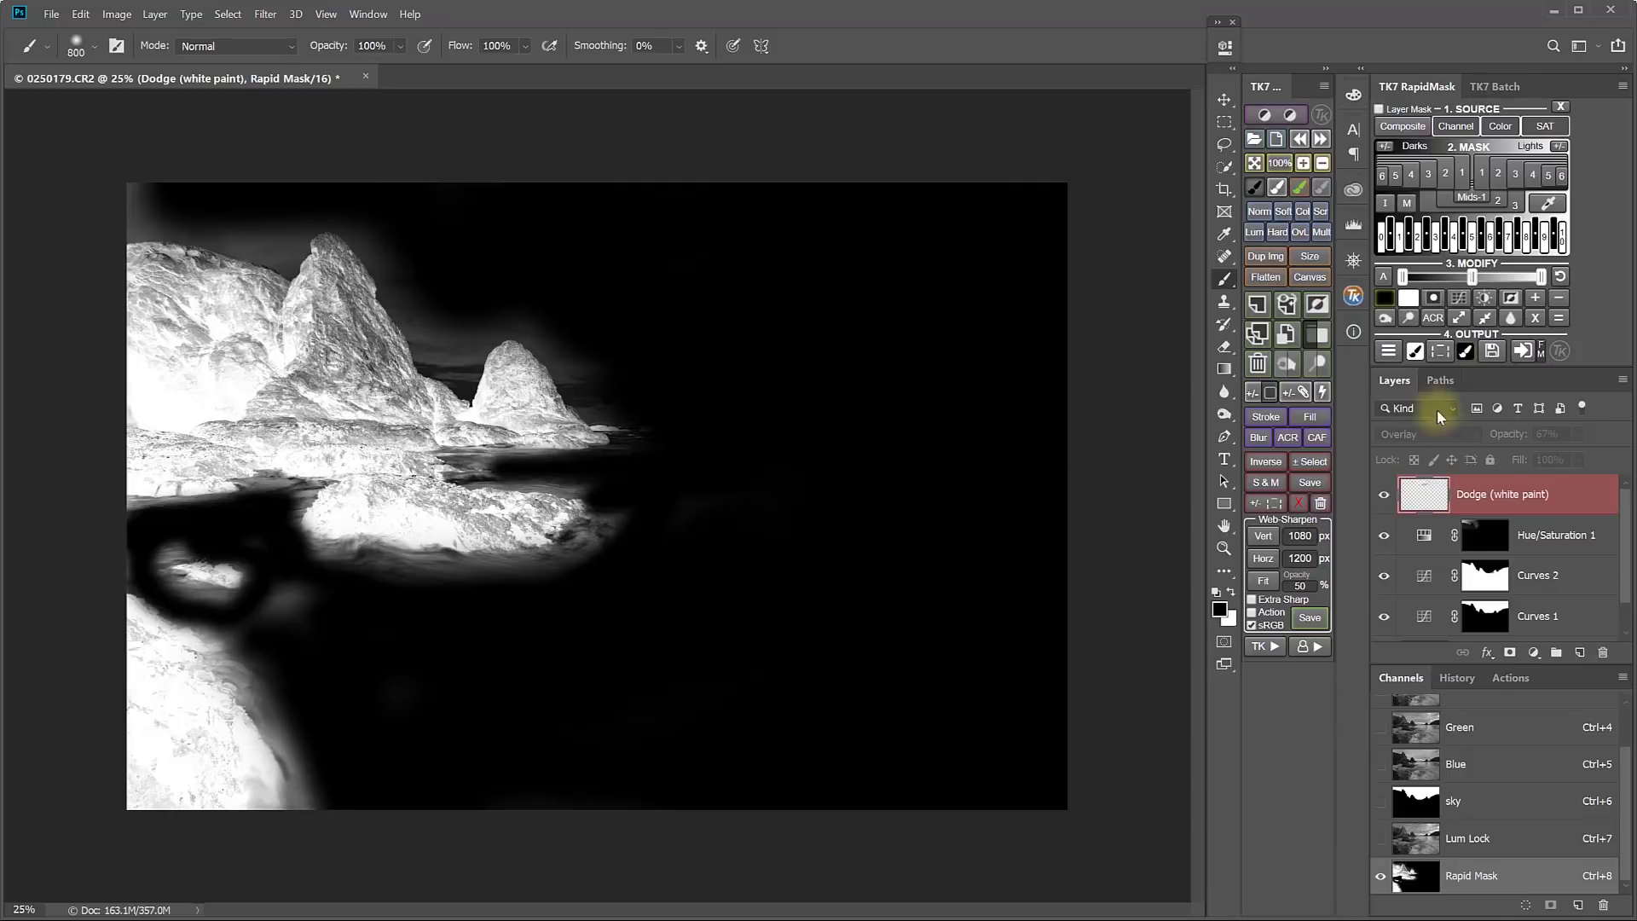
Add a masked Brightness/Contrast adjustment and set Brightness 87 and Contrast 17 for the rocks
{"action": "left_click", "coordinate": [1387, 352]}
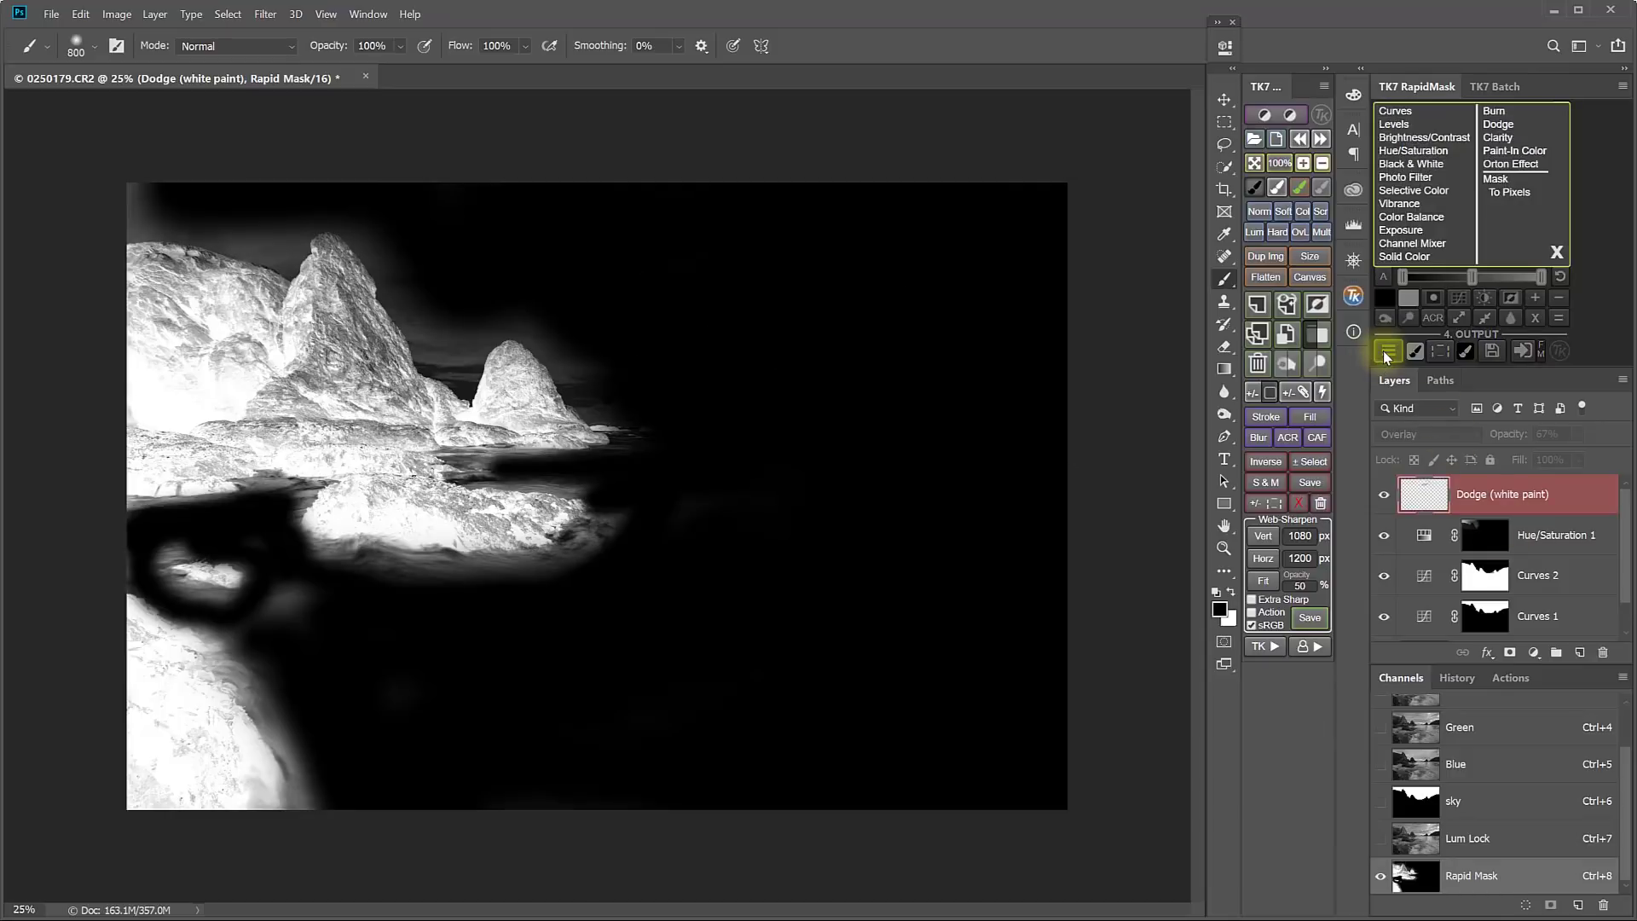
{"action": "left_click", "coordinate": [1408, 139]}
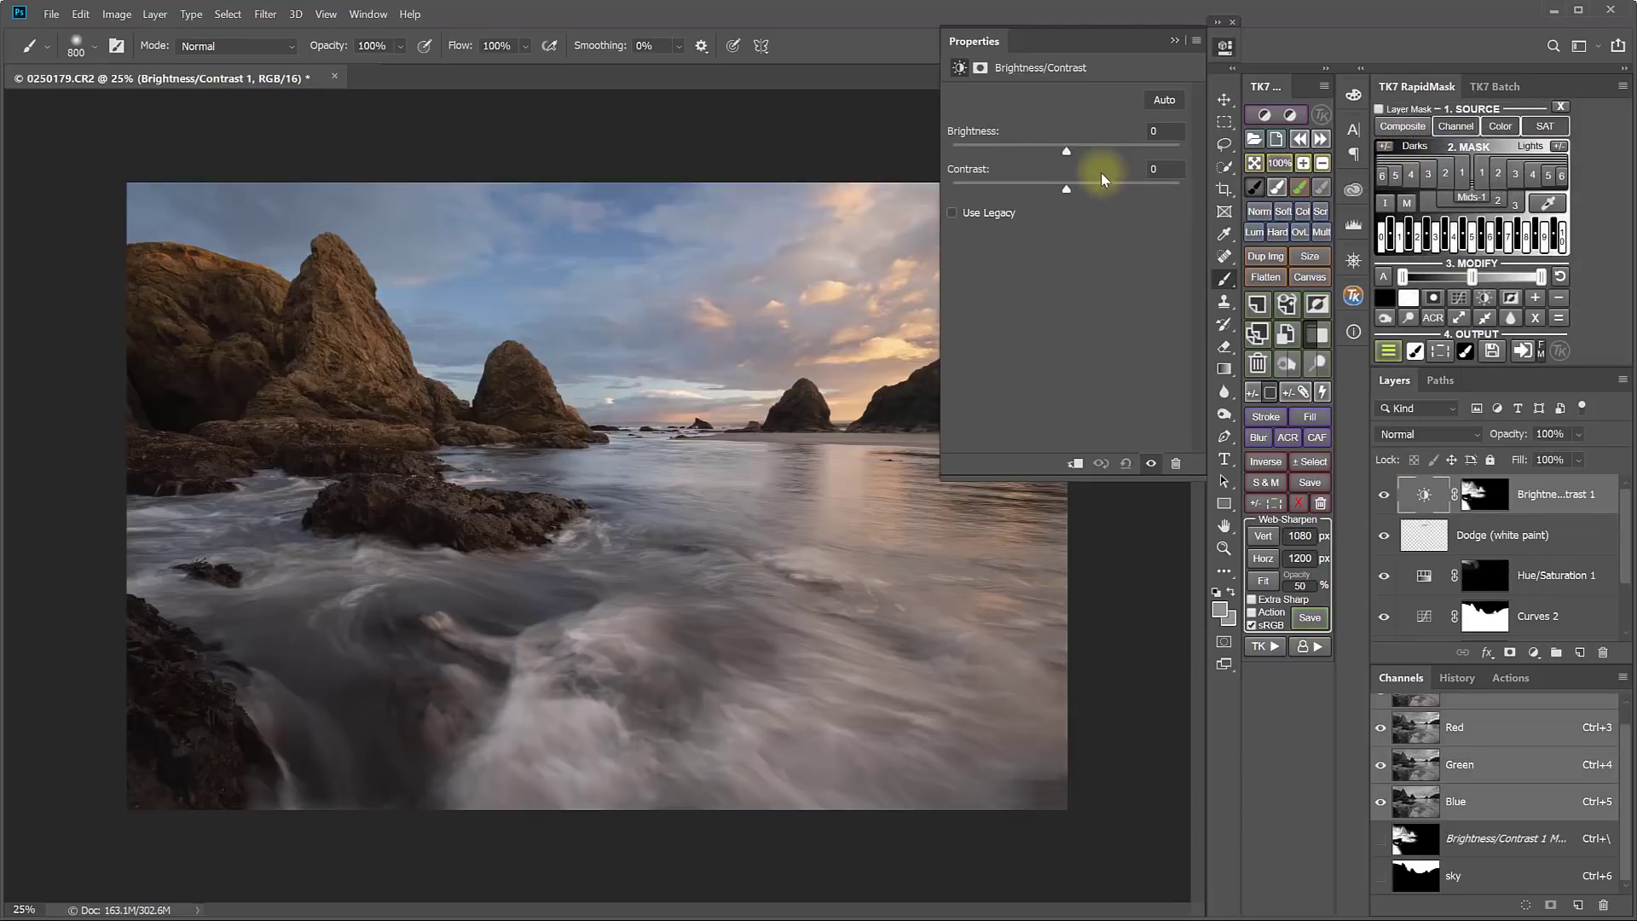
{"action": "left_click", "coordinate": [1485, 500], "text": "alt"}
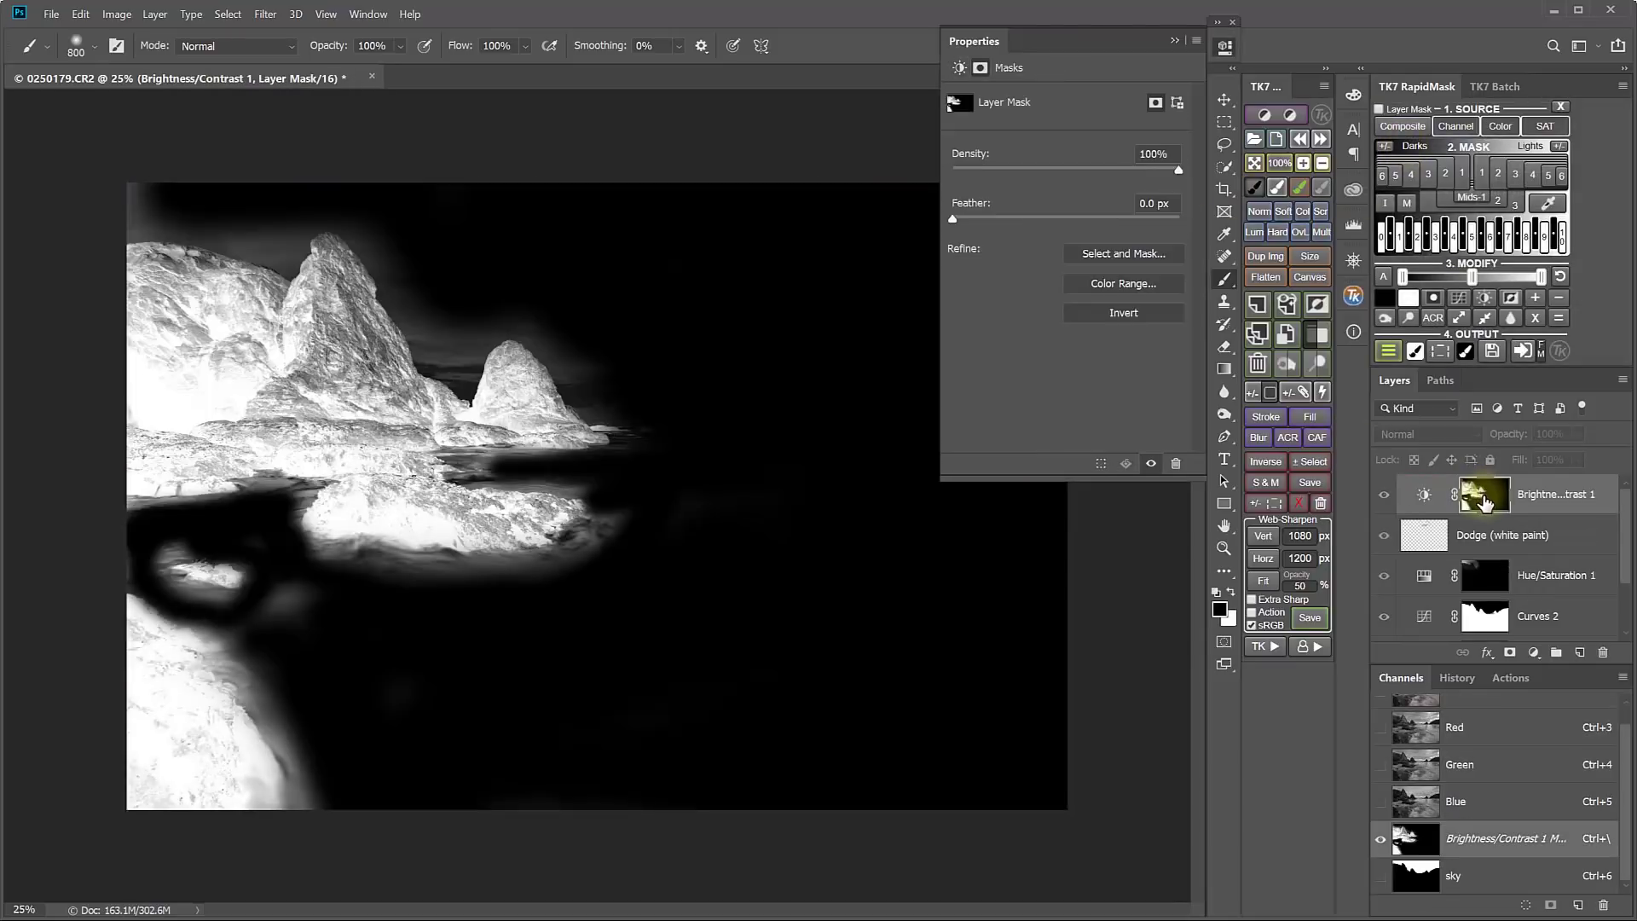
{"action": "left_click", "coordinate": [1485, 501], "text": "alt"}
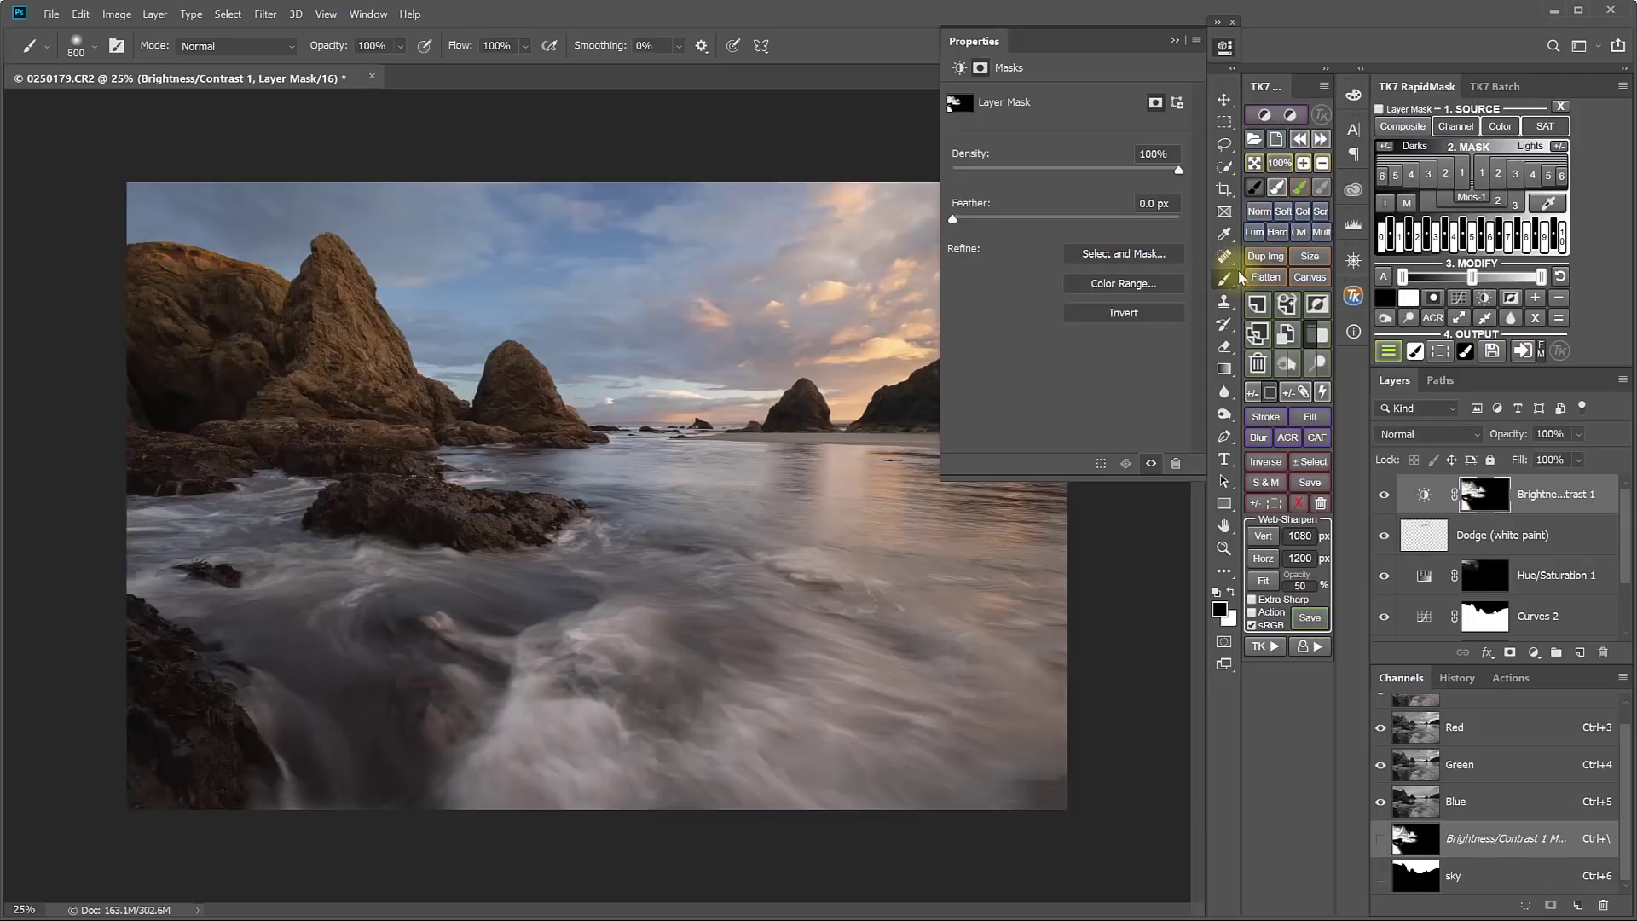
{"action": "left_click", "coordinate": [1426, 510]}
{"action": "left_click_drag", "start_coordinate": [1067, 153], "coordinate": [1113, 151]}
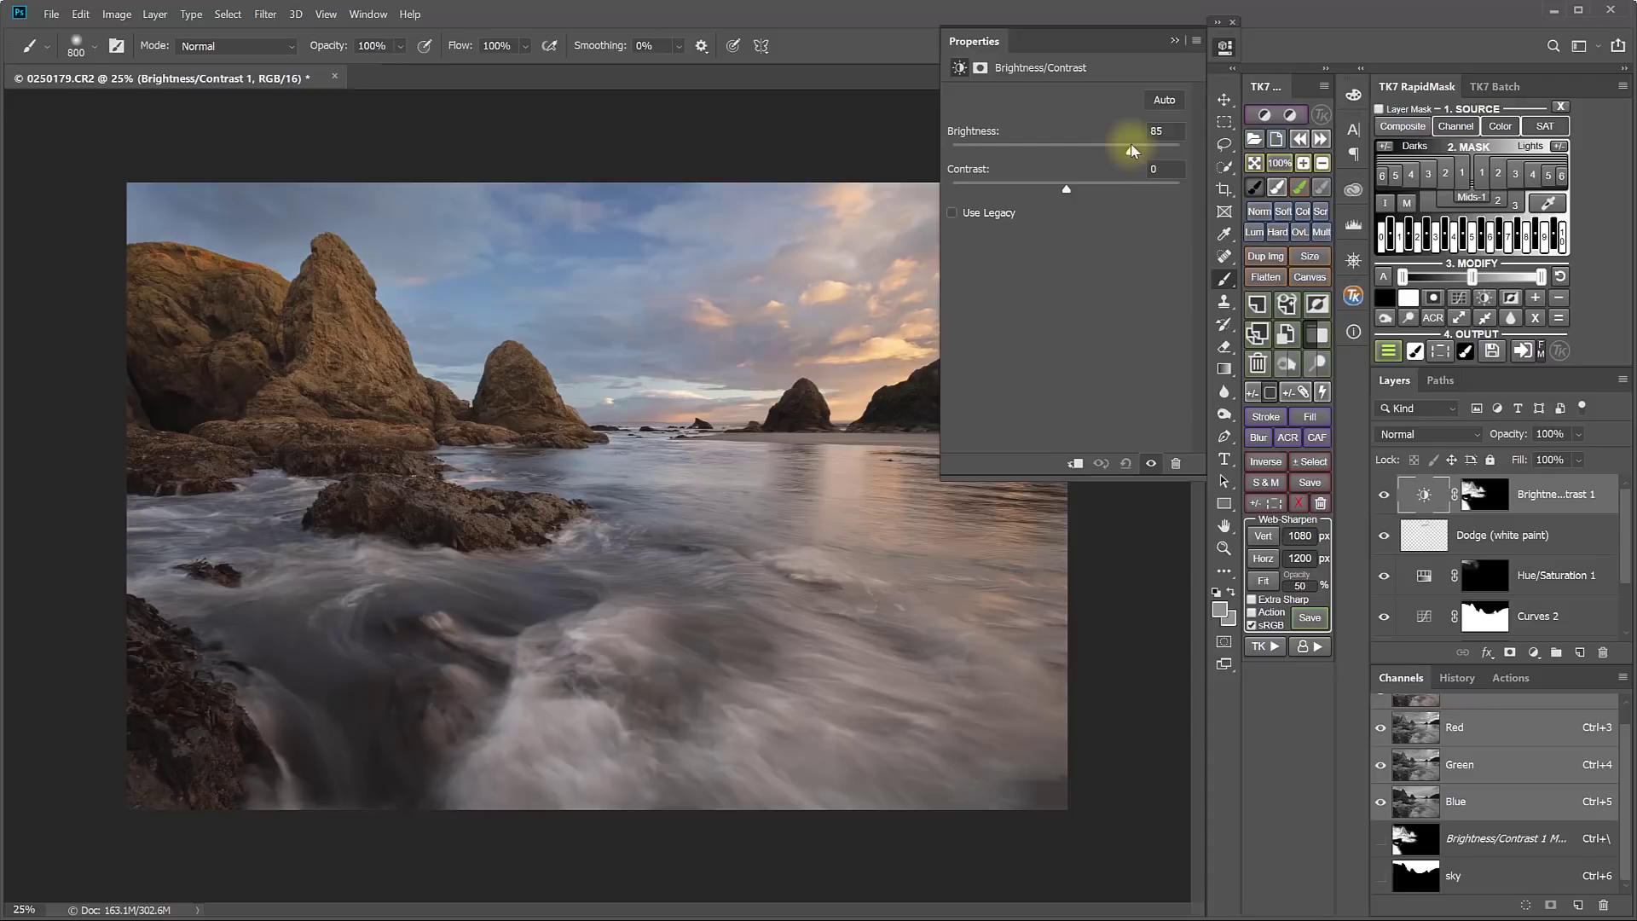
{"action": "left_click_drag", "start_coordinate": [1065, 189], "coordinate": [1081, 151]}
{"action": "left_click", "coordinate": [1123, 150]}
{"action": "mouse_move", "coordinate": [1131, 155]}
{"action": "left_mouse_down"}
{"action": "mouse_move", "coordinate": [1086, 154]}
{"action": "mouse_move", "coordinate": [1136, 155]}
{"action": "left_mouse_up"}
Set the Brightness/Contrast 1 layer's opacity to 87%
{"action": "left_click", "coordinate": [1228, 47]}
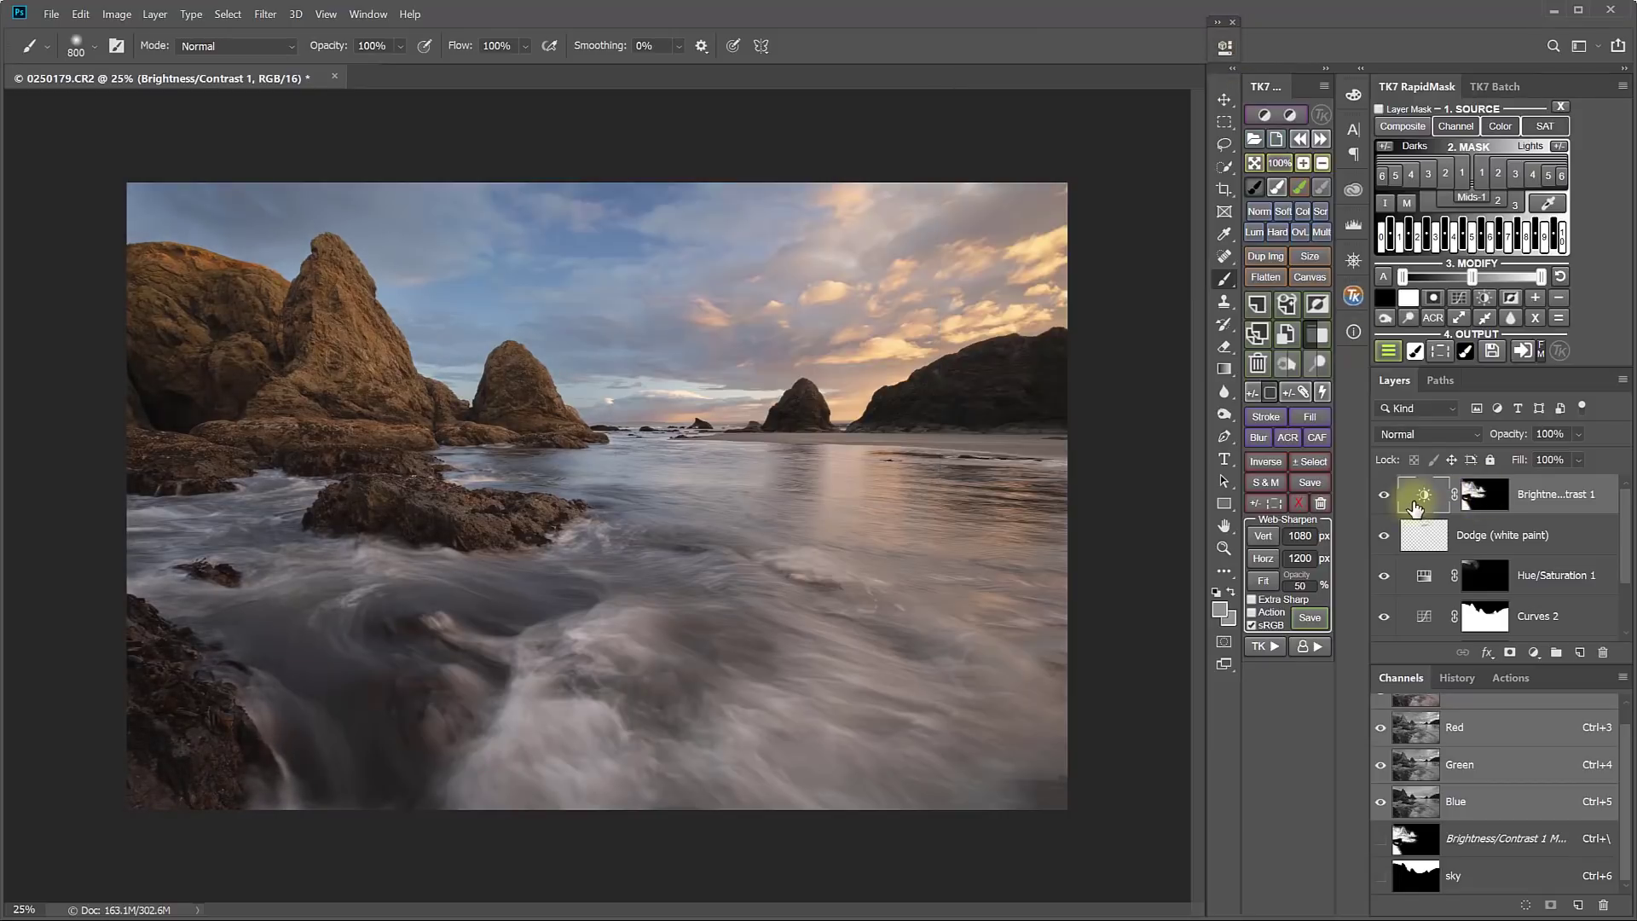
{"action": "left_click", "coordinate": [1578, 434]}
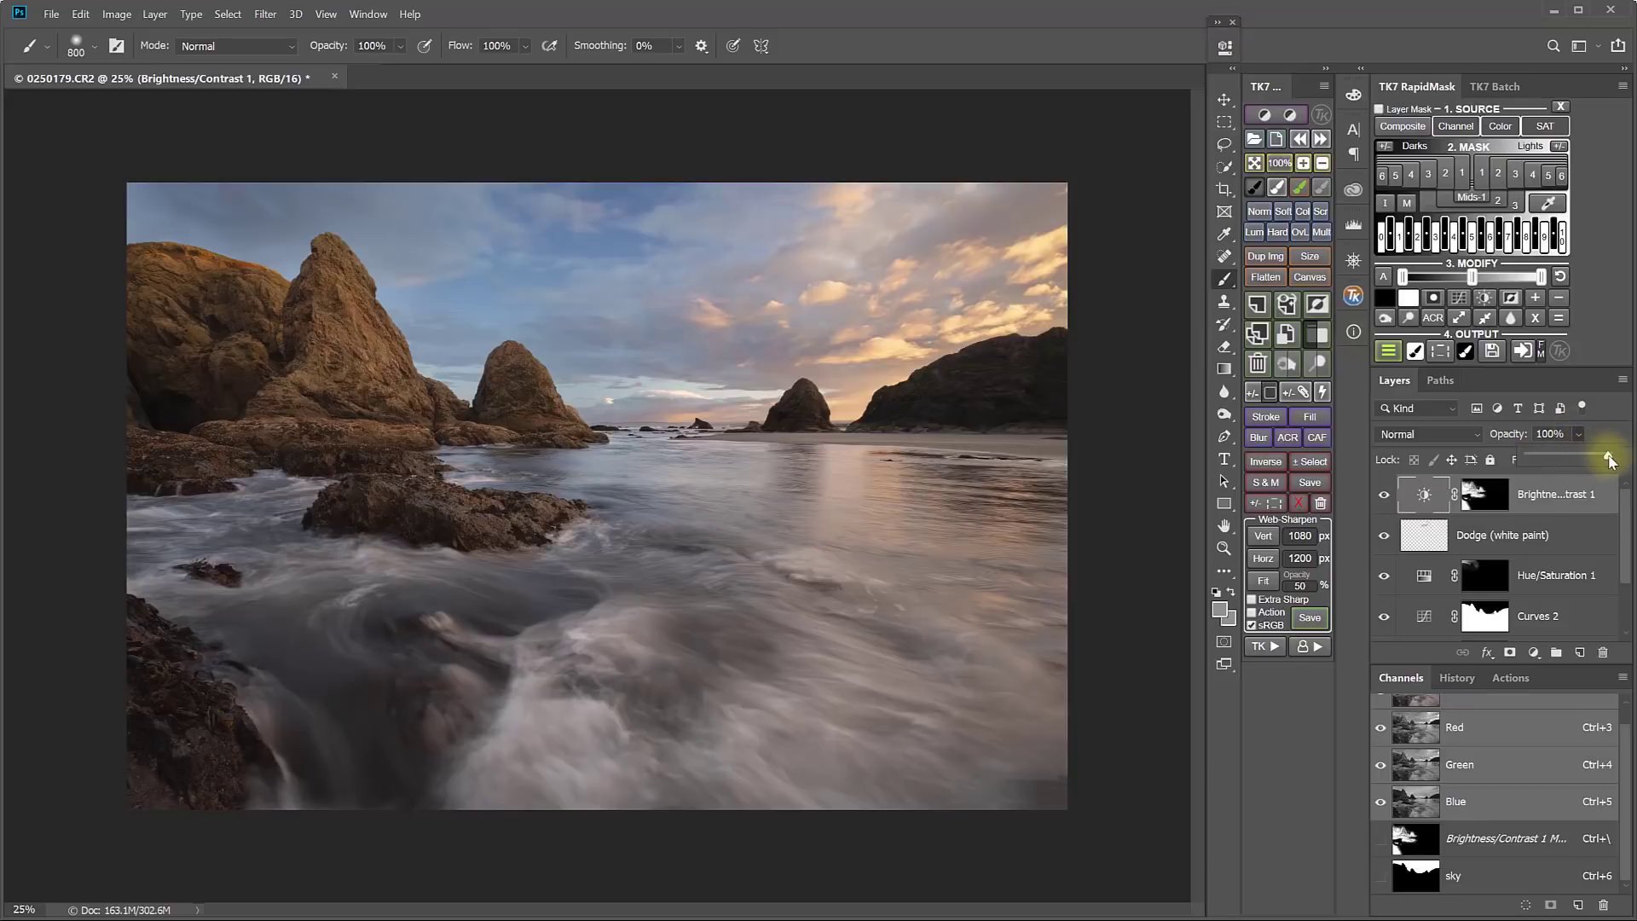
{"action": "mouse_move", "coordinate": [1609, 453]}
{"action": "left_mouse_down"}
{"action": "mouse_move", "coordinate": [1522, 457]}
{"action": "mouse_move", "coordinate": [1603, 465]}
{"action": "left_mouse_up"}
{"action": "left_click_drag", "start_coordinate": [1588, 459], "coordinate": [1598, 457]}
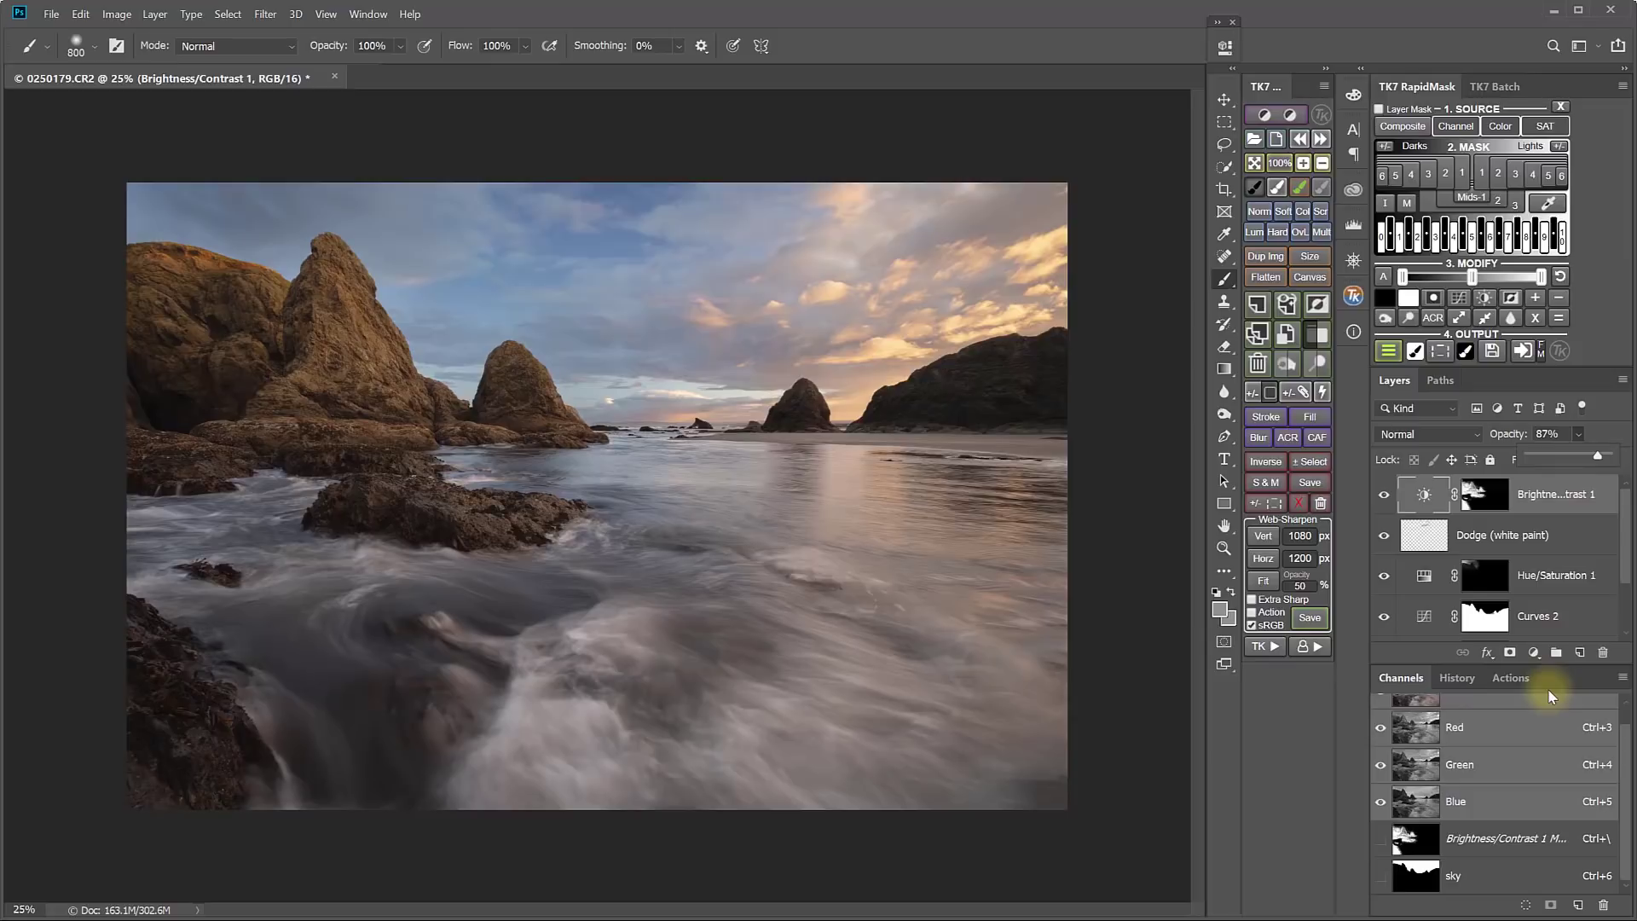
Run the TK7 Clarity action with a High Pass radius of about 112.9 pixels
{"action": "left_click", "coordinate": [1276, 646]}
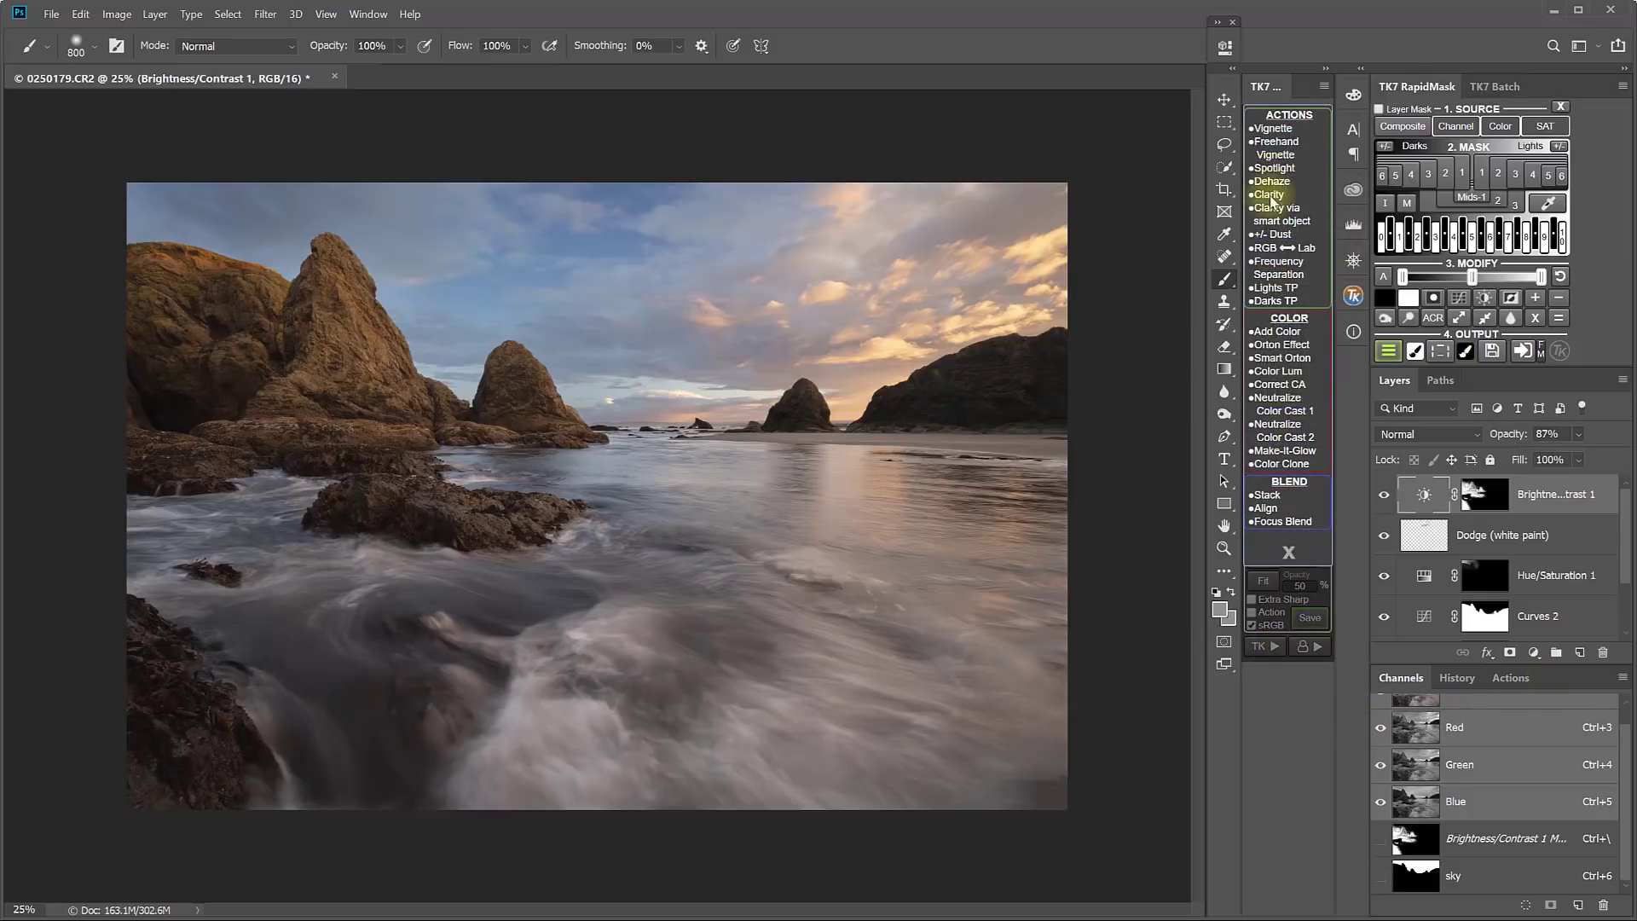
{"action": "left_click", "coordinate": [1271, 196]}
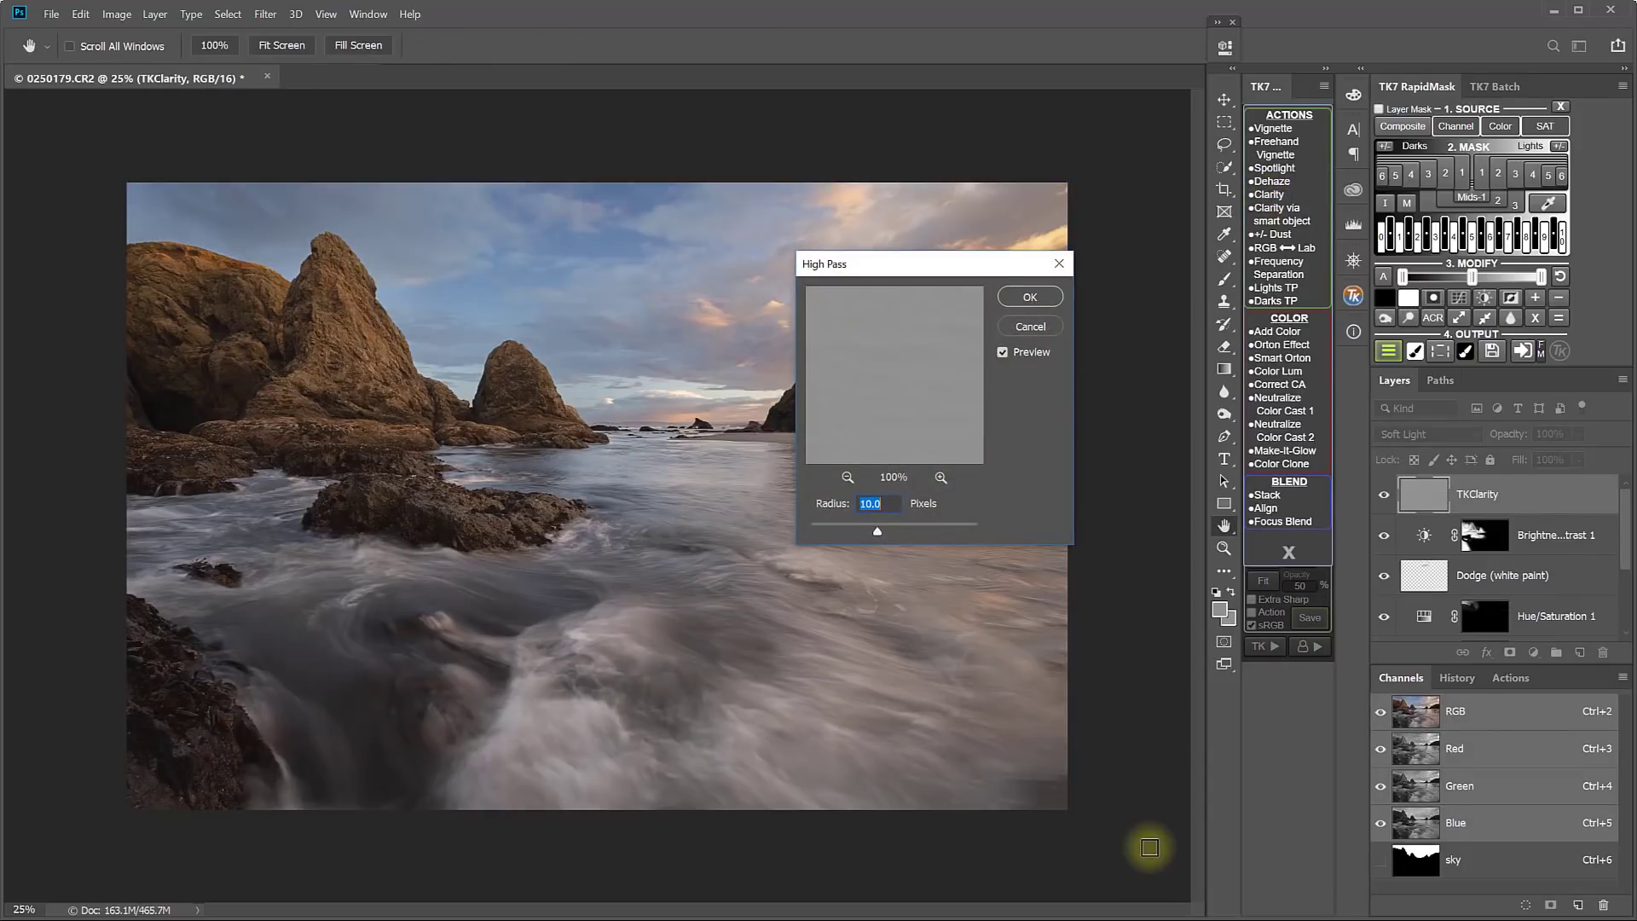
{"action": "key", "text": "ctrl+plus"}
{"action": "key", "text": "ctrl+plus"}
{"action": "key", "text": "ctrl+plus"}
{"action": "key", "text": "ctrl+plus"}
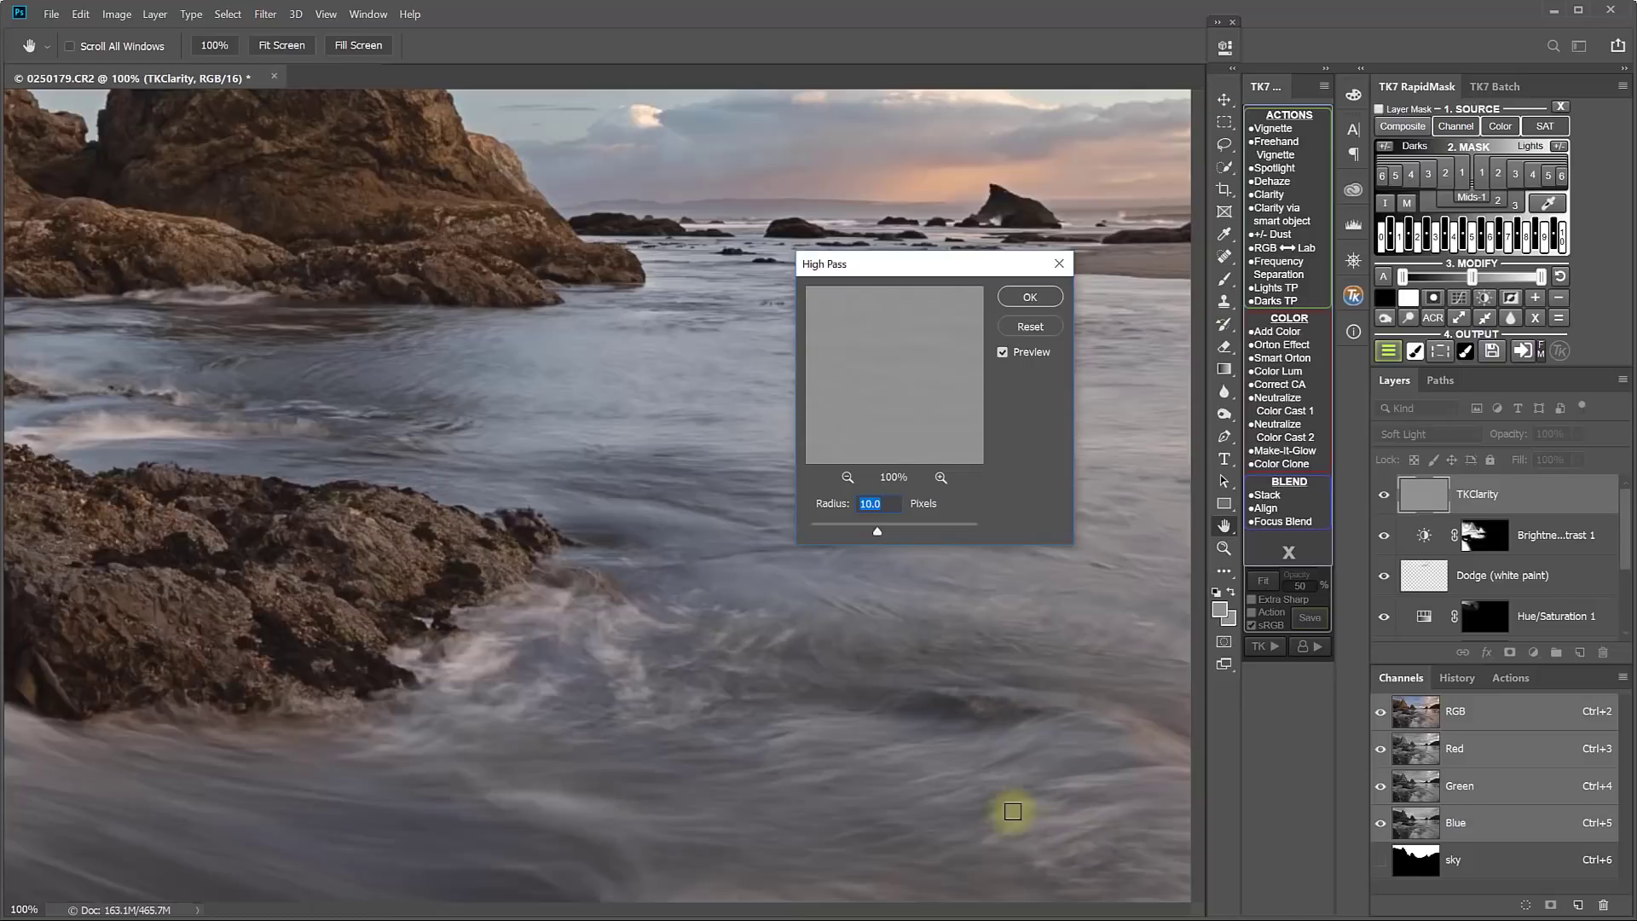
{"action": "scroll", "coordinate": [993, 502], "scroll_direction": "left", "scroll_amount": 10}
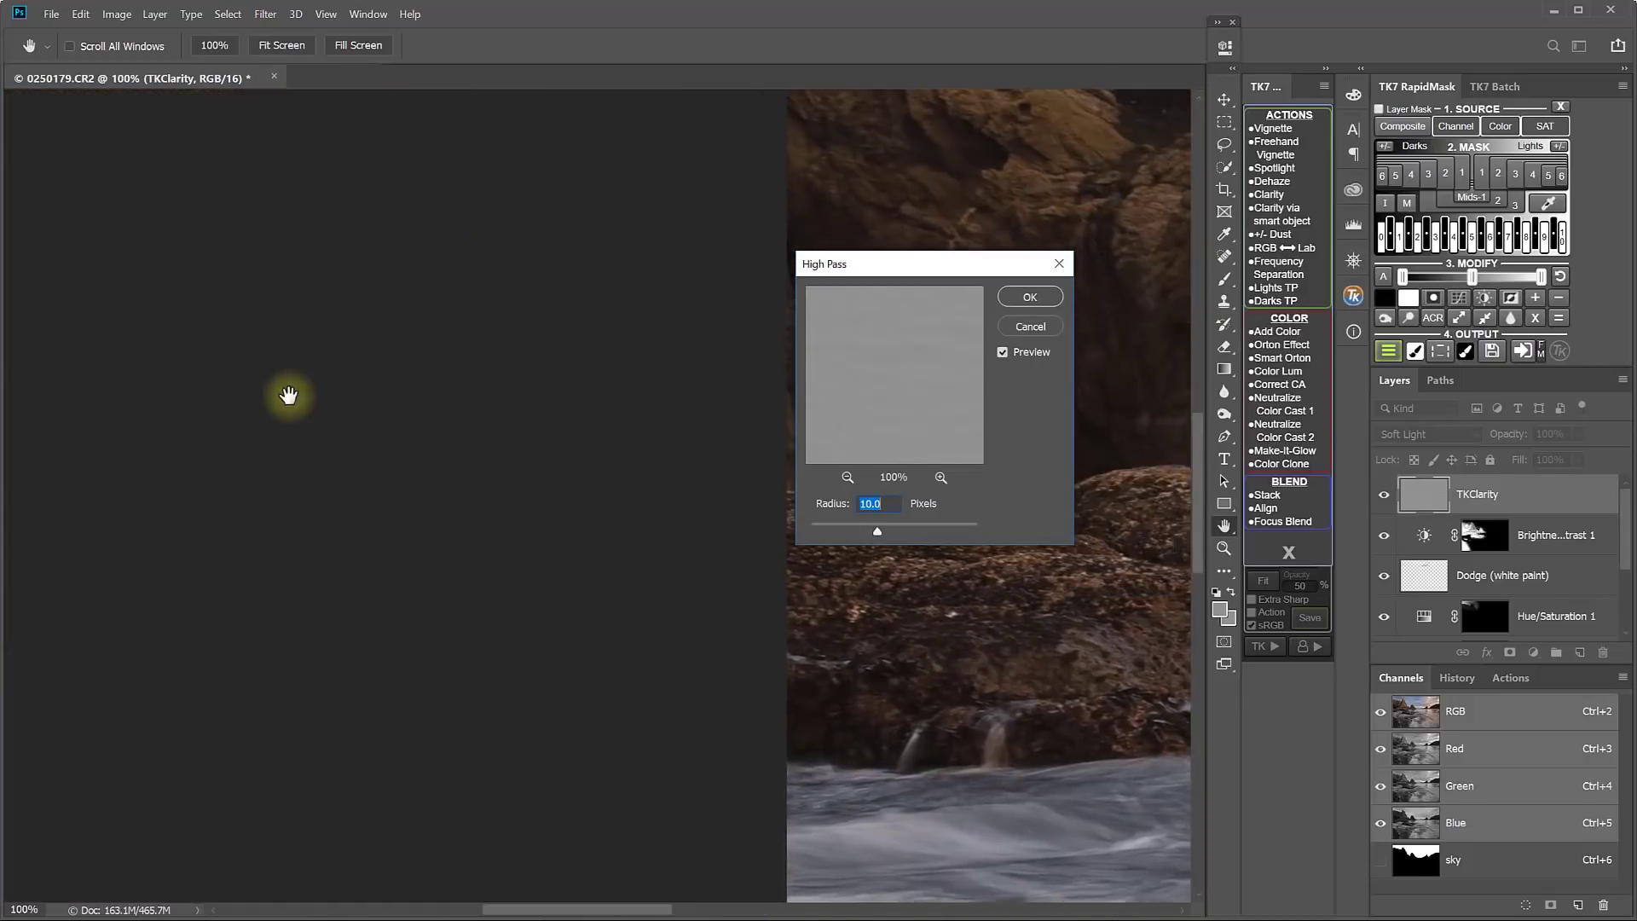
{"action": "scroll", "coordinate": [835, 675], "scroll_direction": "right", "scroll_amount": 10}
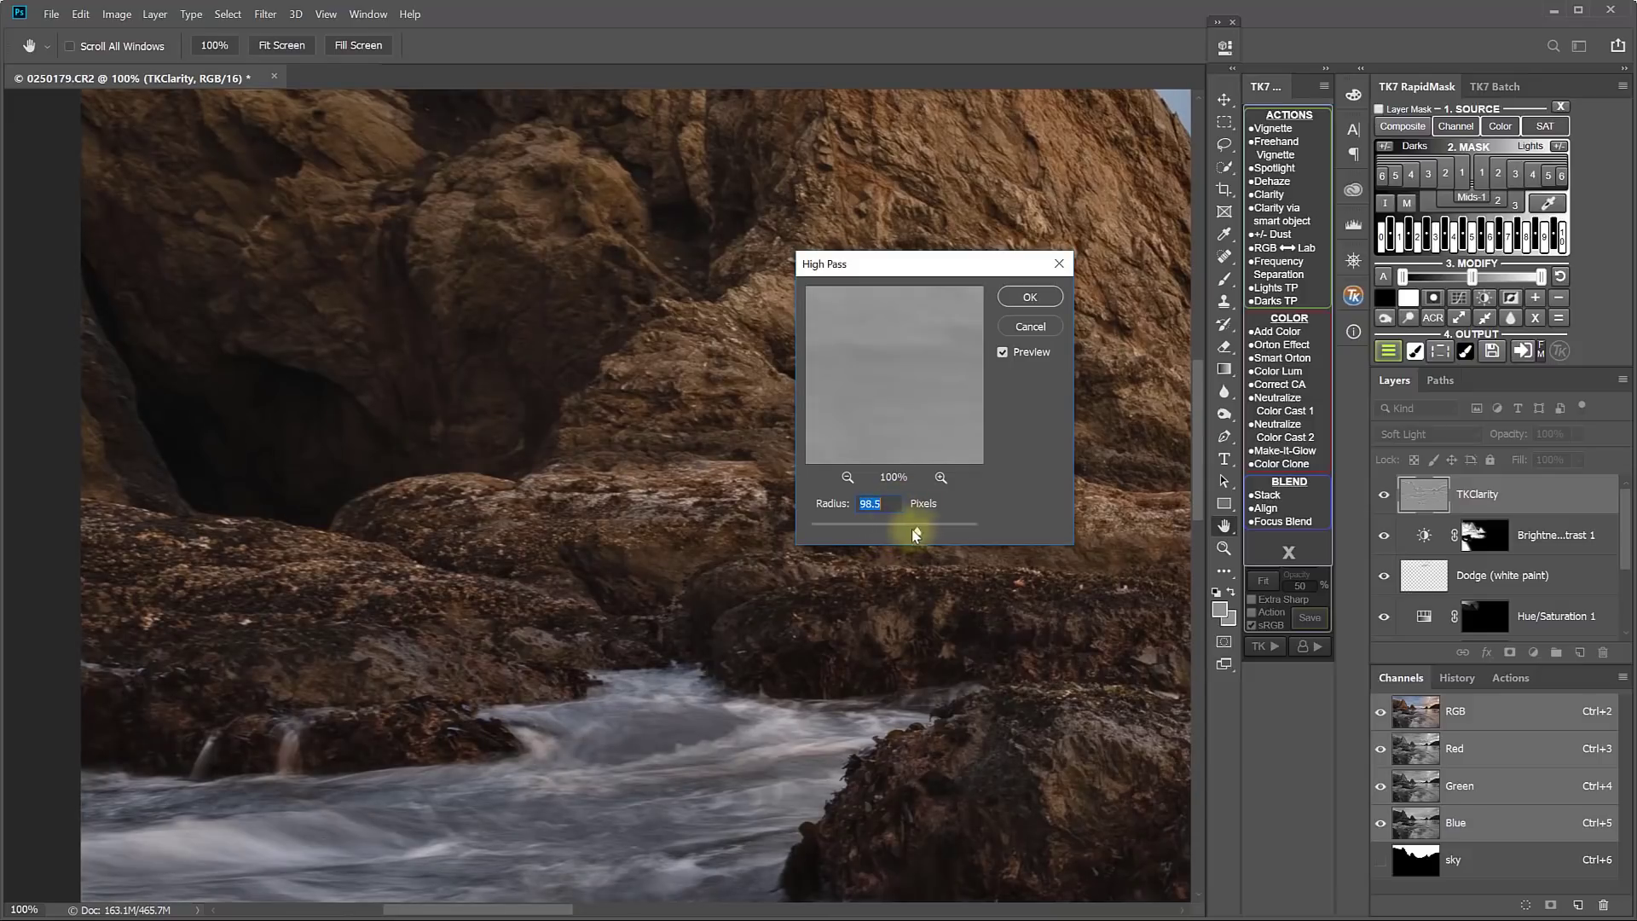
{"action": "mouse_move", "coordinate": [912, 529]}
{"action": "left_mouse_down"}
{"action": "mouse_move", "coordinate": [869, 530]}
{"action": "mouse_move", "coordinate": [920, 534]}
{"action": "left_mouse_up"}
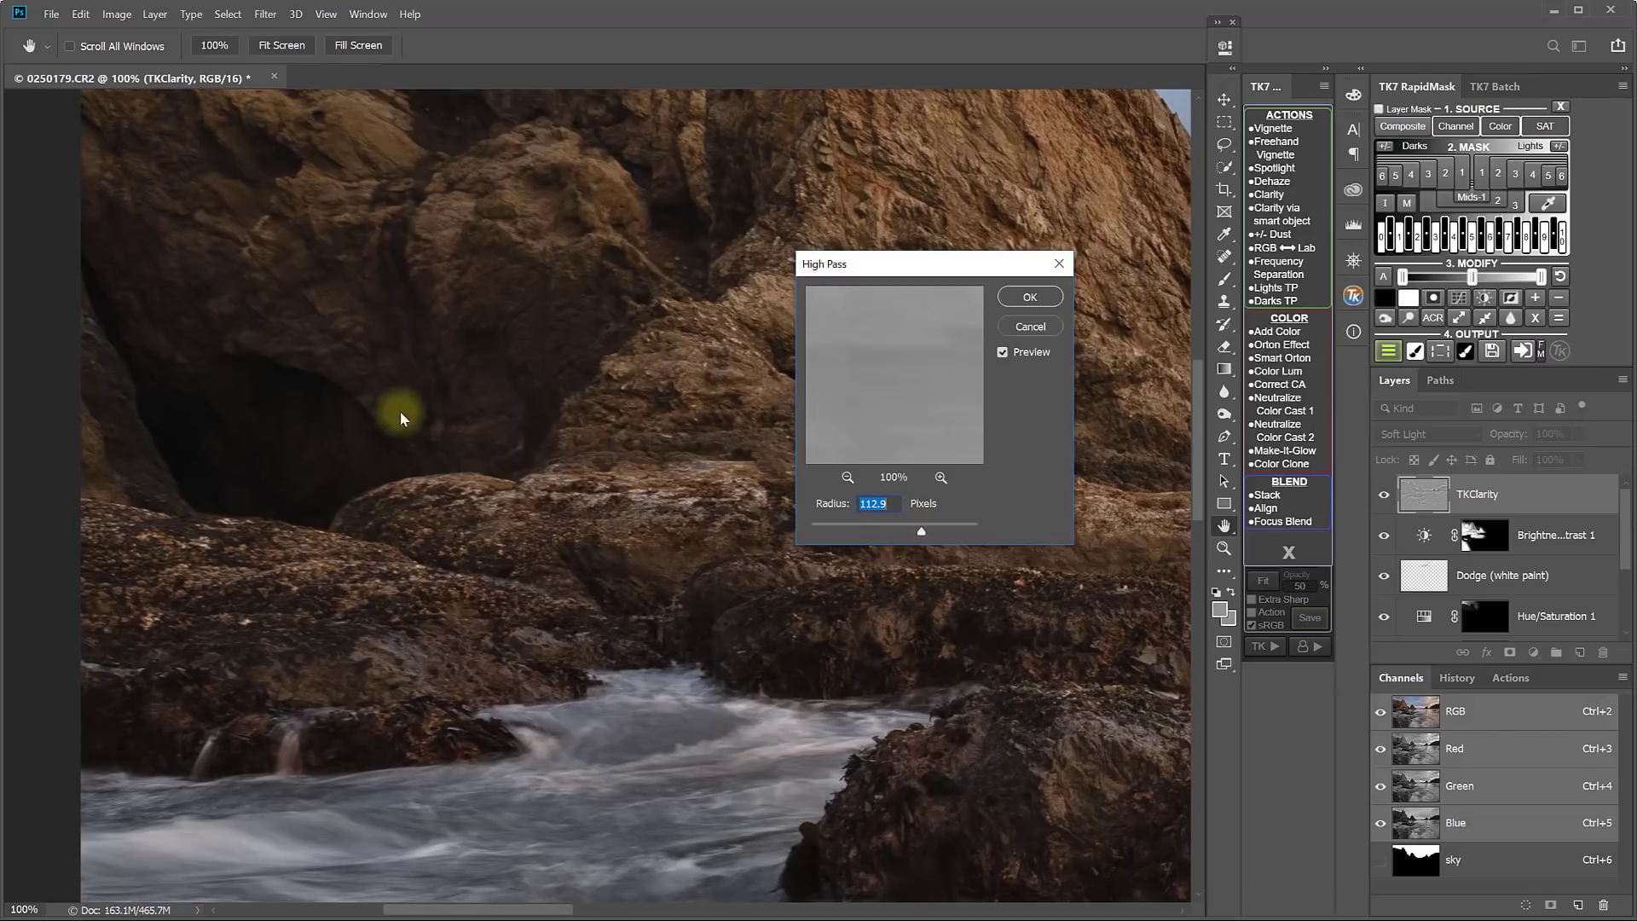
{"action": "left_click", "coordinate": [1030, 298]}
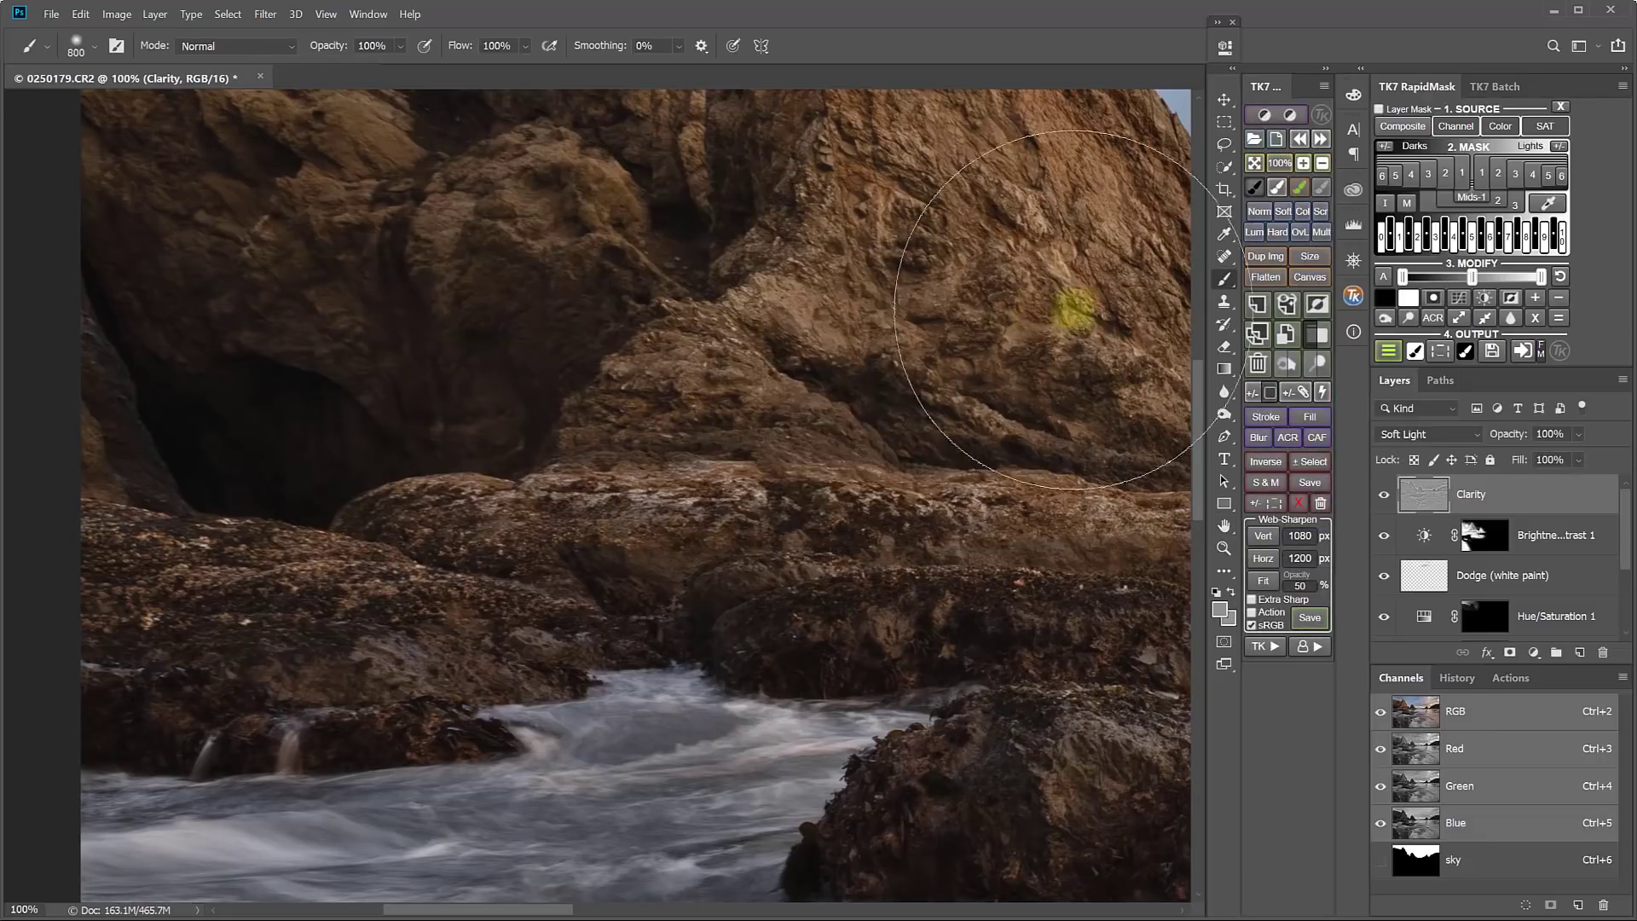
Copy the Brightness/Contrast mask onto the Clarity layer and compare with Clarity on and off
{"action": "left_click", "coordinate": [1253, 163]}
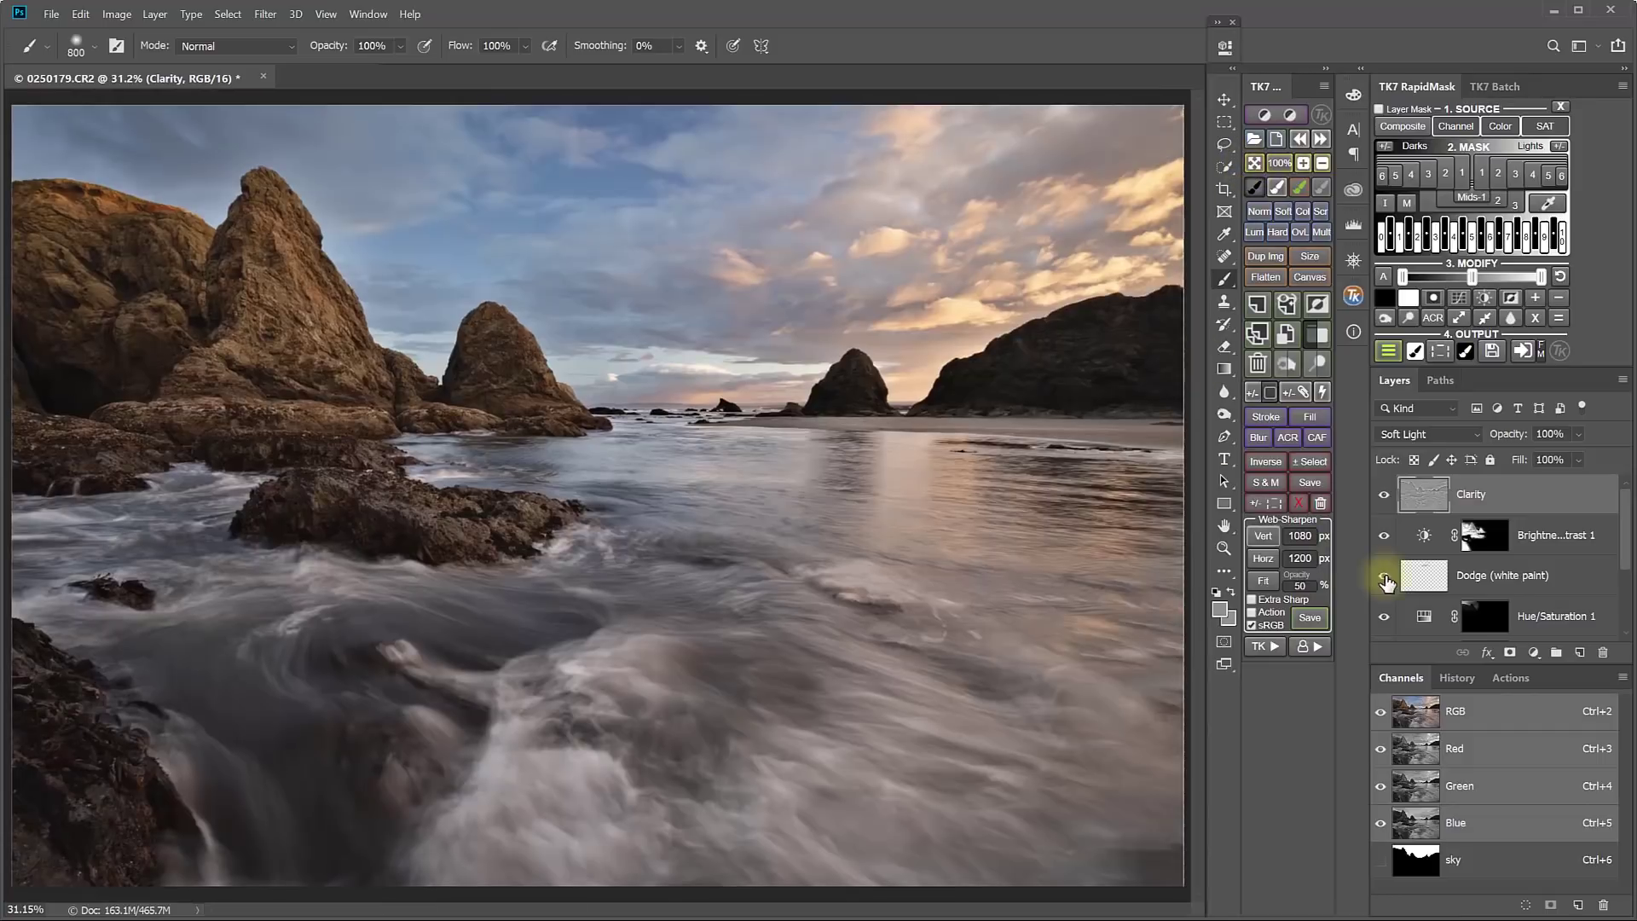
{"action": "left_click", "coordinate": [1384, 496]}
{"action": "left_click", "coordinate": [1385, 496]}
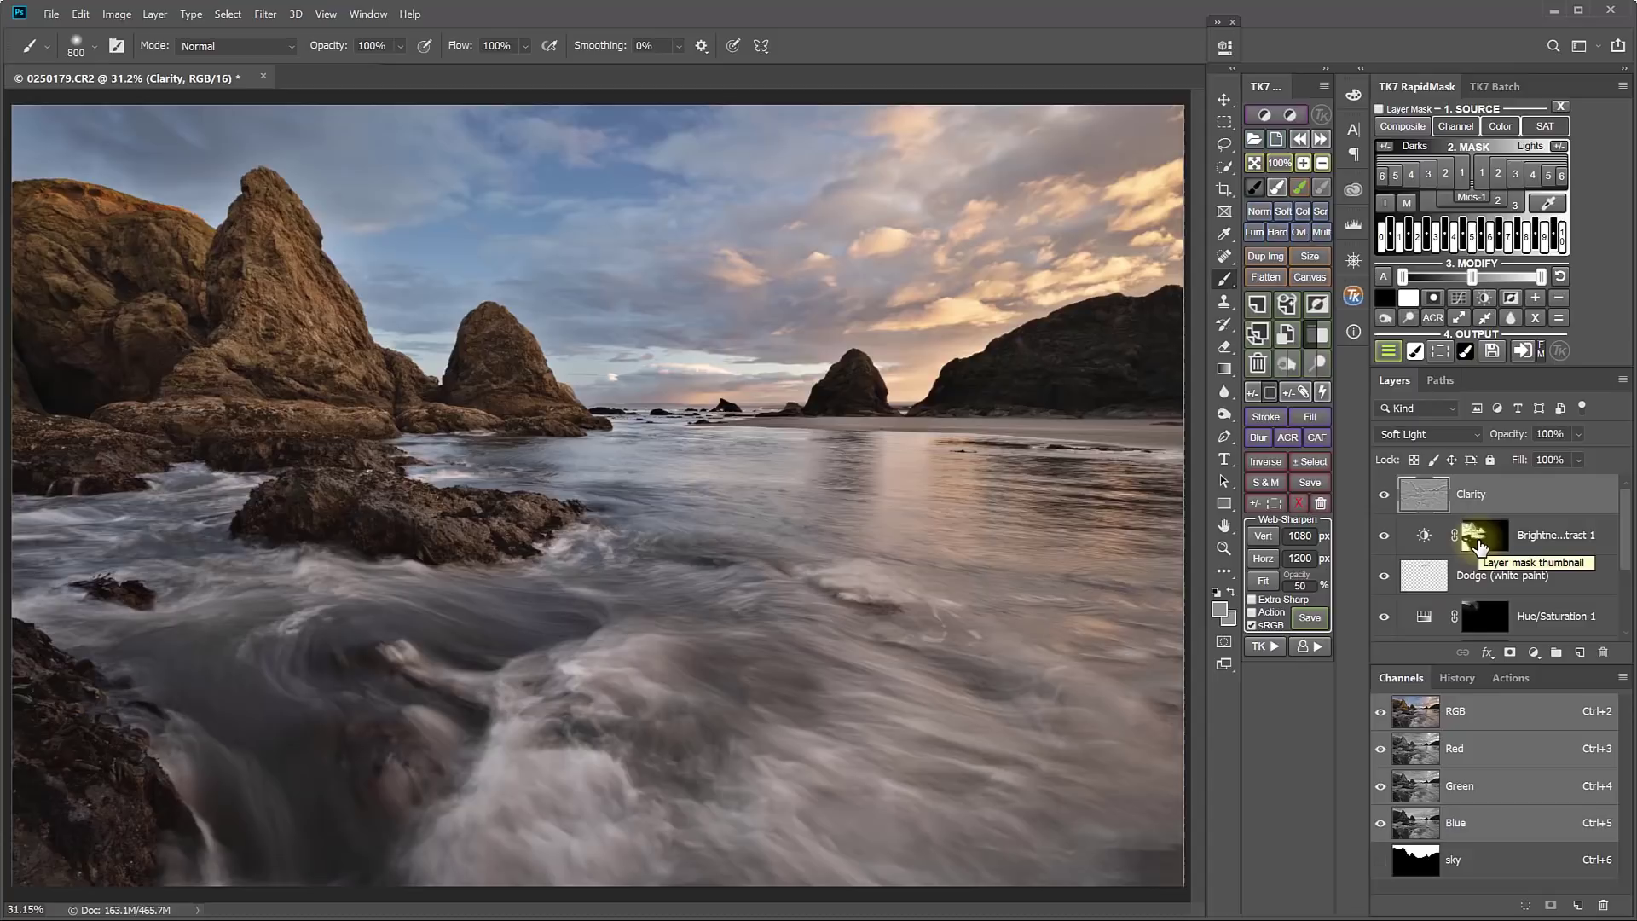
{"action": "left_click_drag", "start_coordinate": [1479, 547], "coordinate": [1485, 500]}
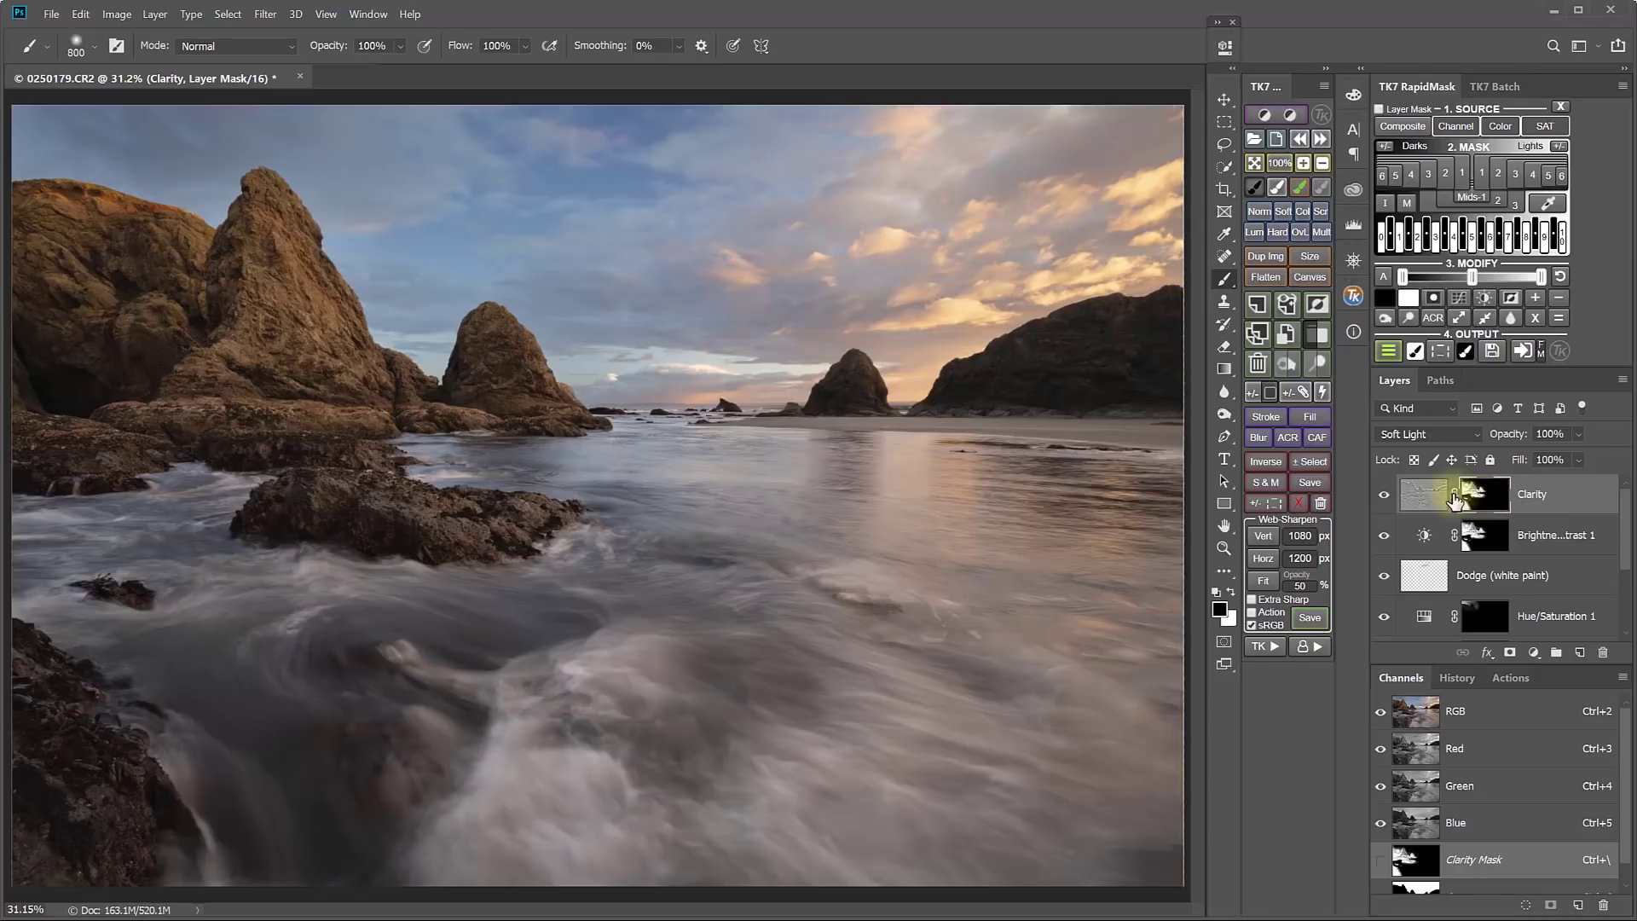
{"action": "left_click", "coordinate": [1385, 496]}
{"action": "left_click", "coordinate": [1385, 496]}
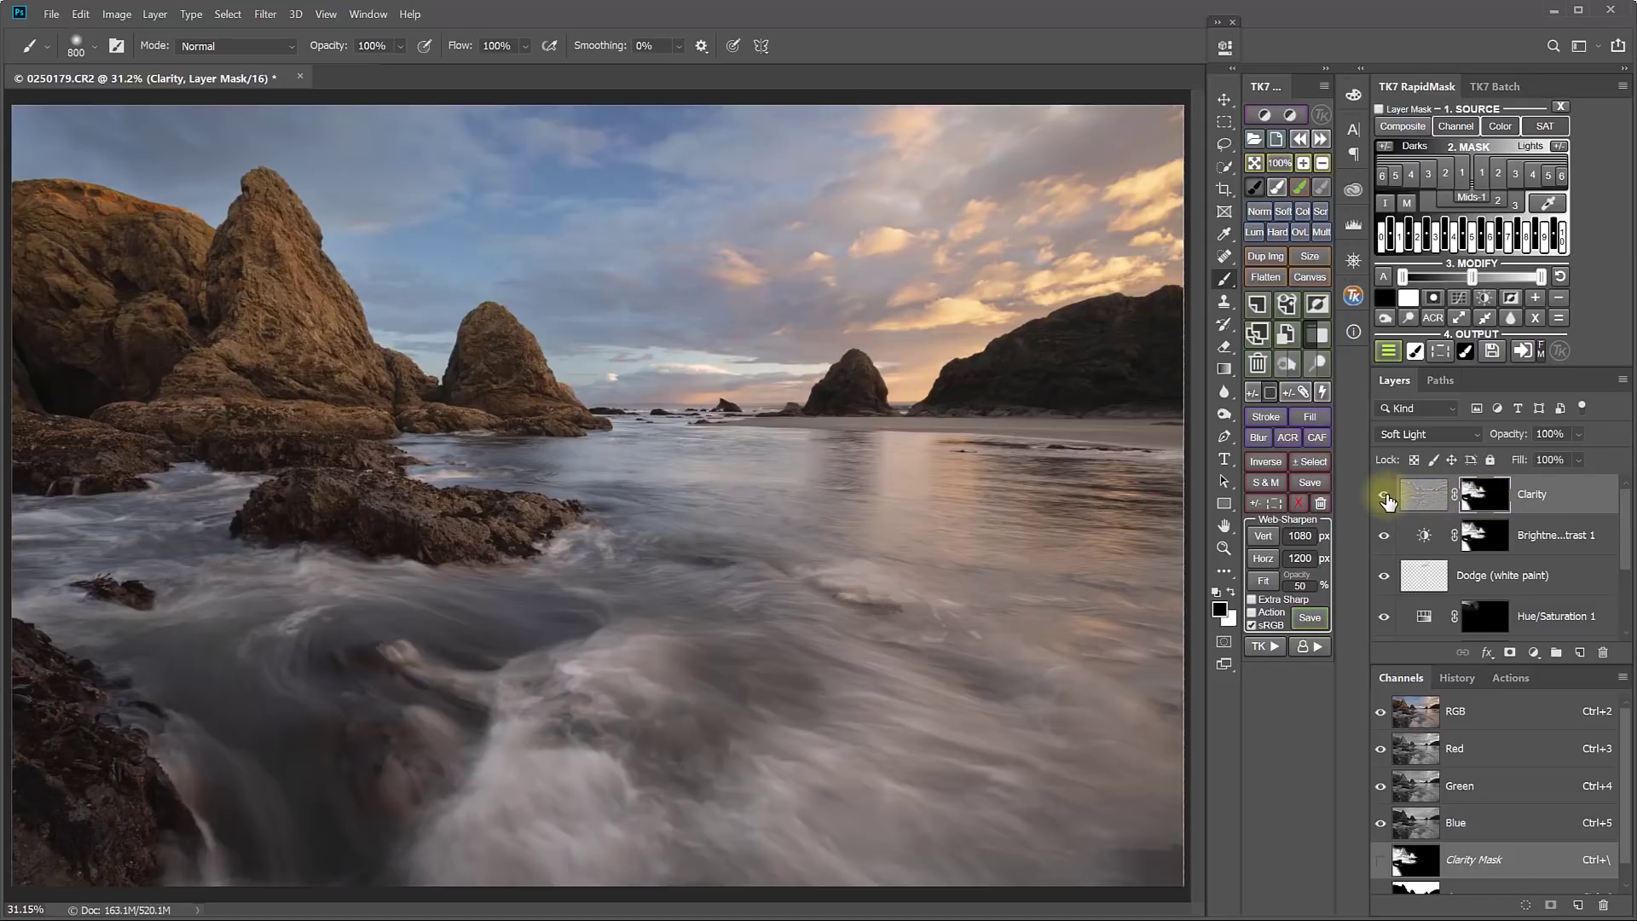
{"action": "left_click", "coordinate": [1384, 497]}
{"action": "left_click", "coordinate": [1385, 496]}
{"action": "left_click", "coordinate": [1384, 496]}
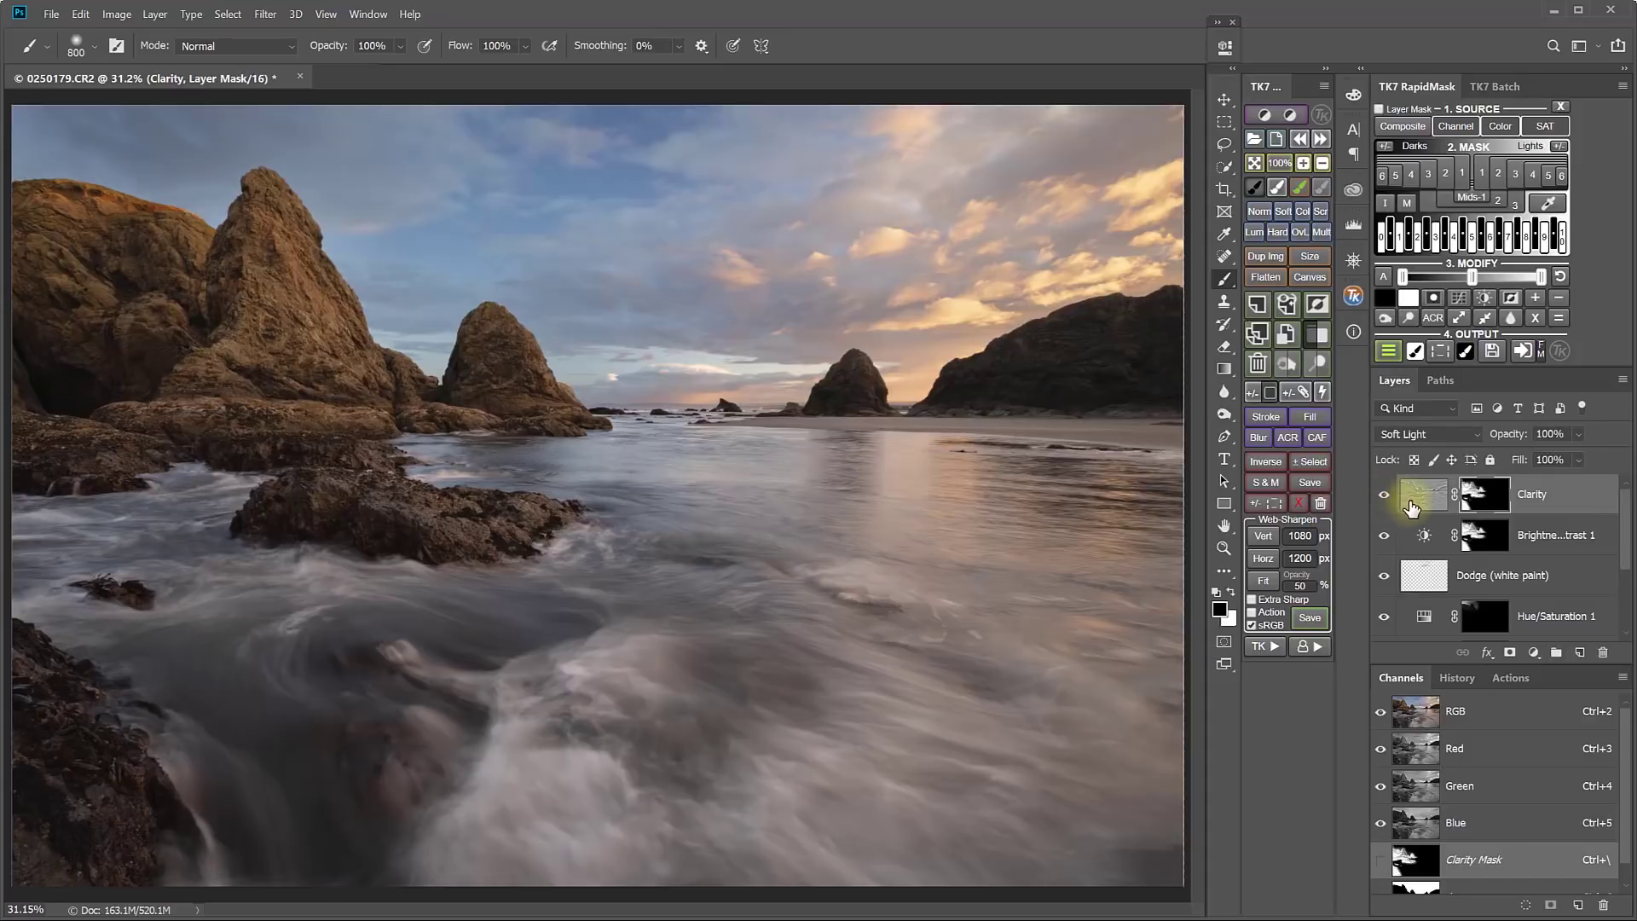
Lower the Clarity layer's opacity to 62% and zoom out to 25%
{"action": "left_click", "coordinate": [1578, 459]}
{"action": "left_click_drag", "start_coordinate": [1608, 460], "coordinate": [1507, 464]}
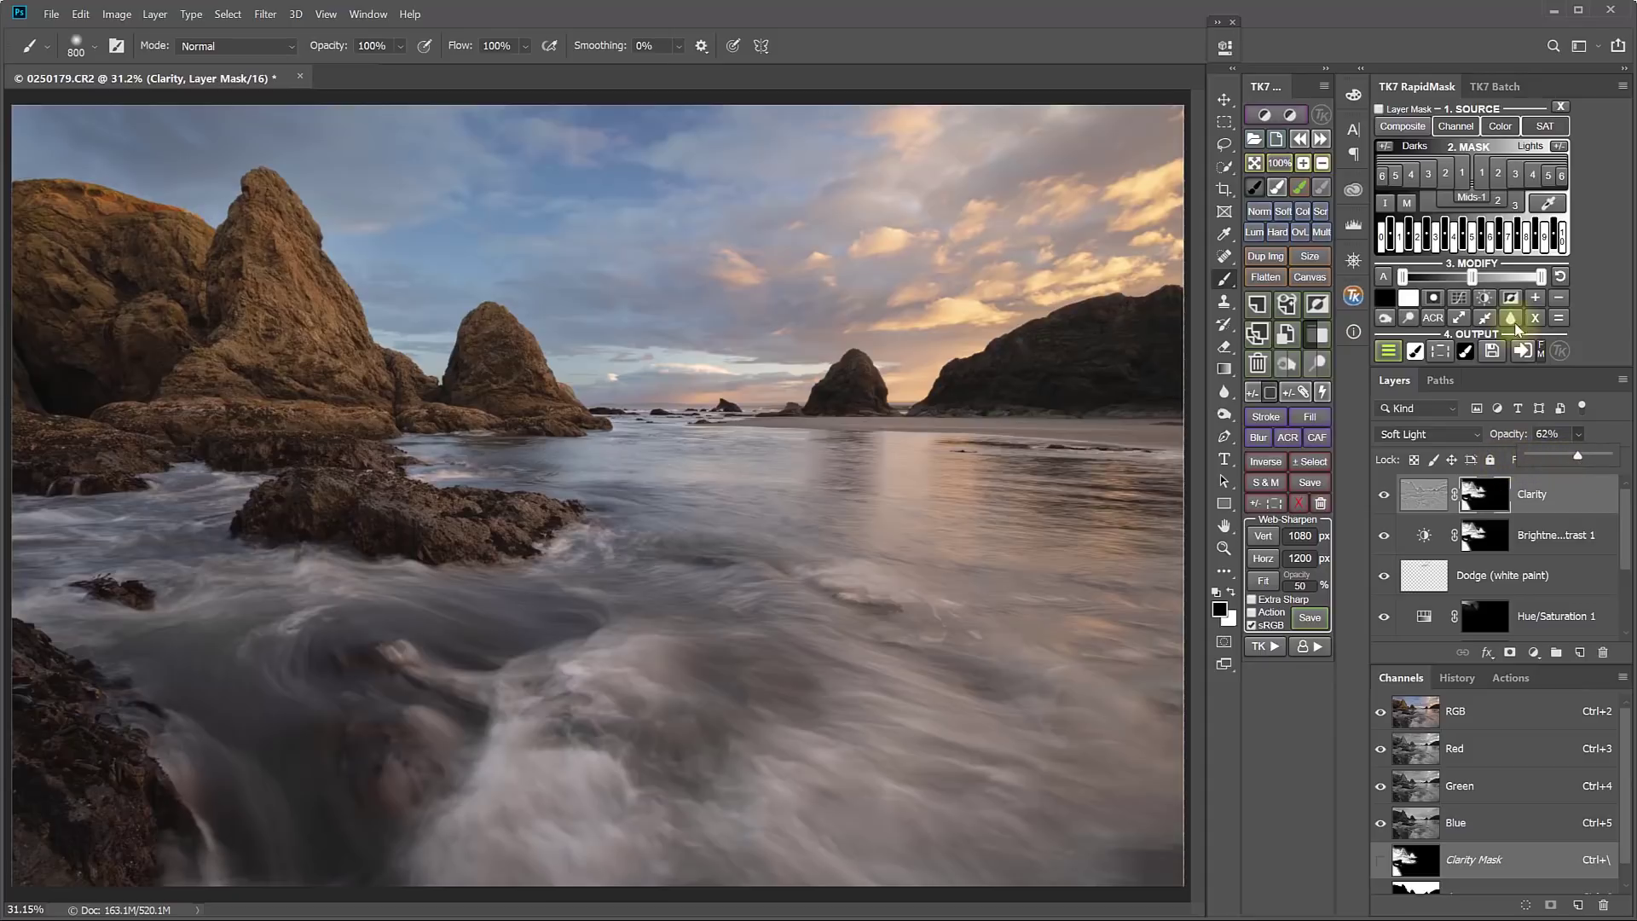
{"action": "left_click", "coordinate": [1322, 164]}
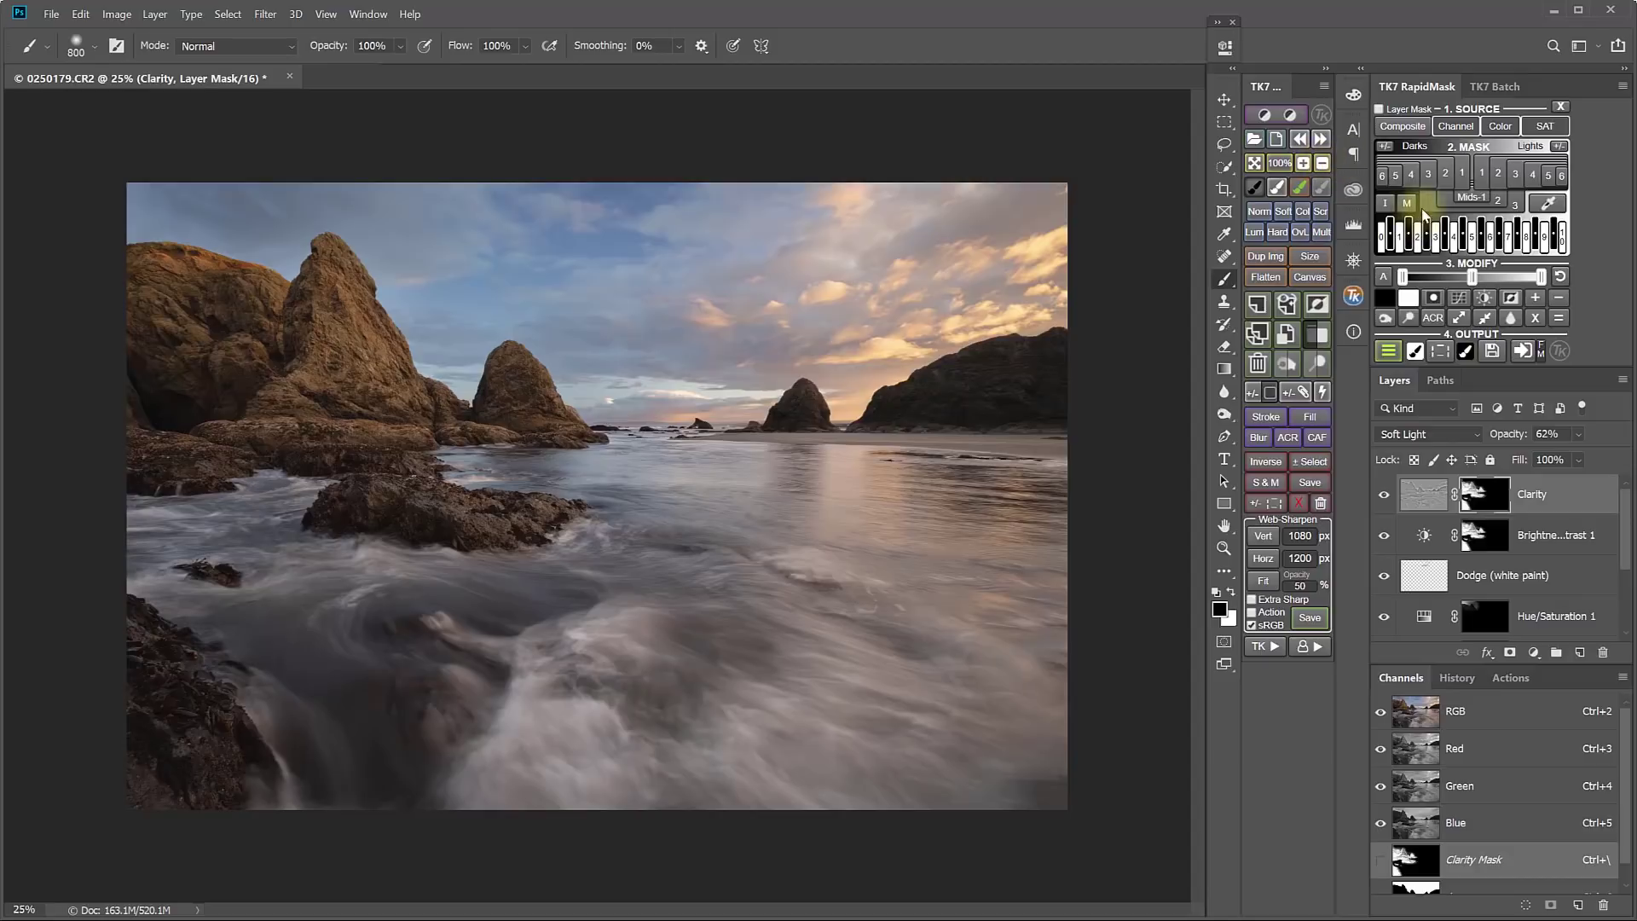
Add a masked Curves adjustment with S-curve points at 122/82 and 187/172
{"action": "left_click", "coordinate": [1418, 127]}
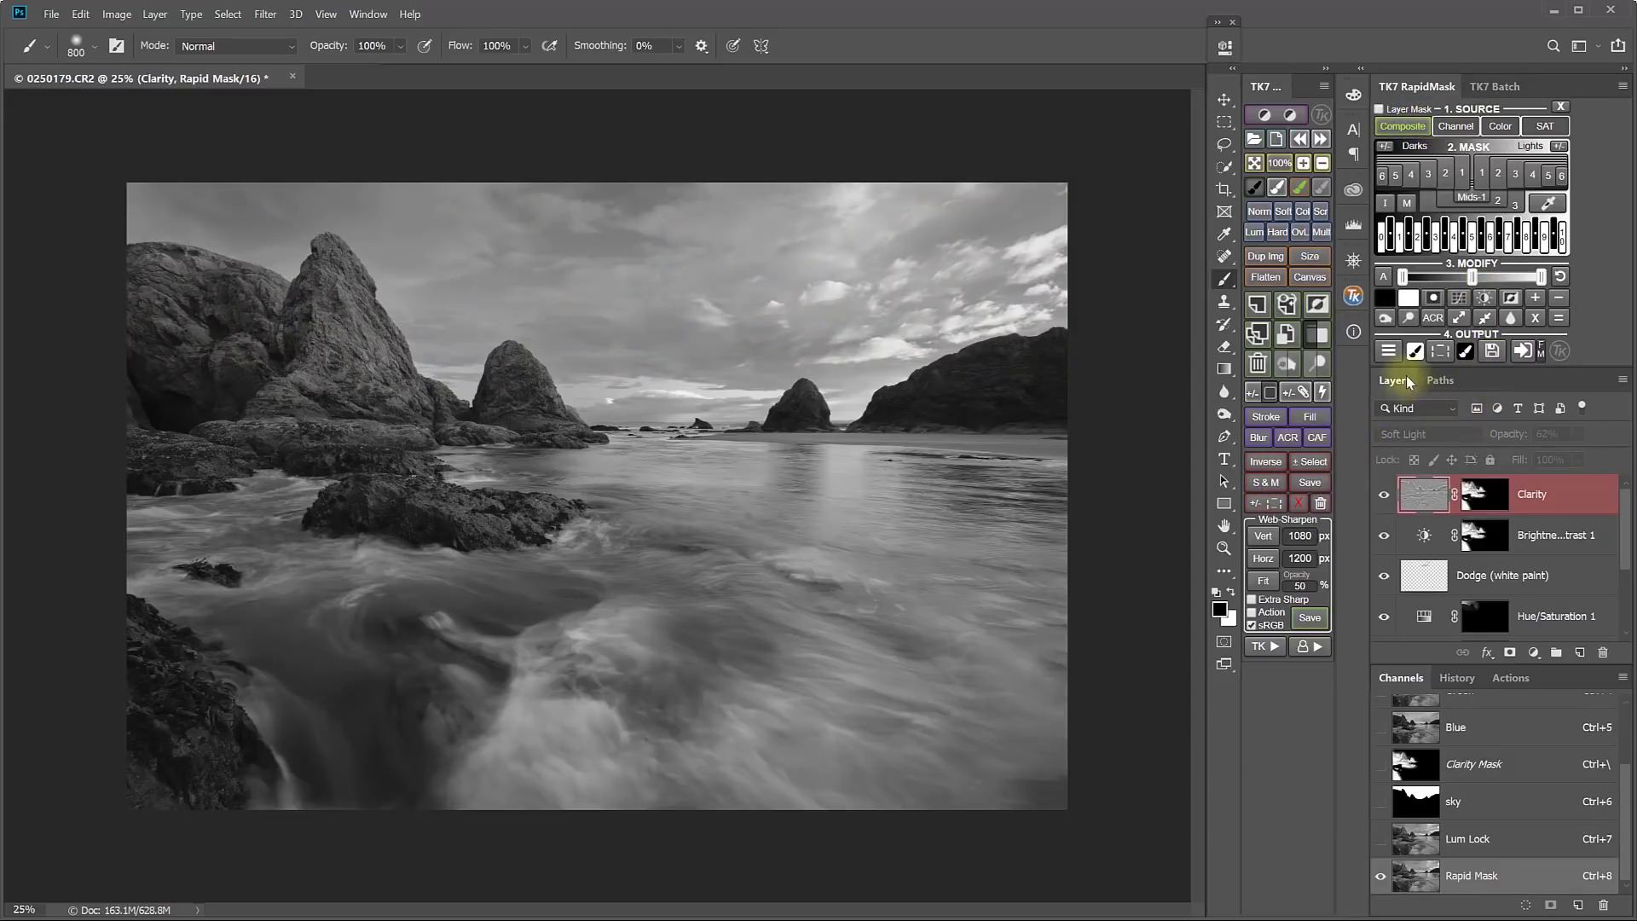
{"action": "left_click", "coordinate": [1390, 353]}
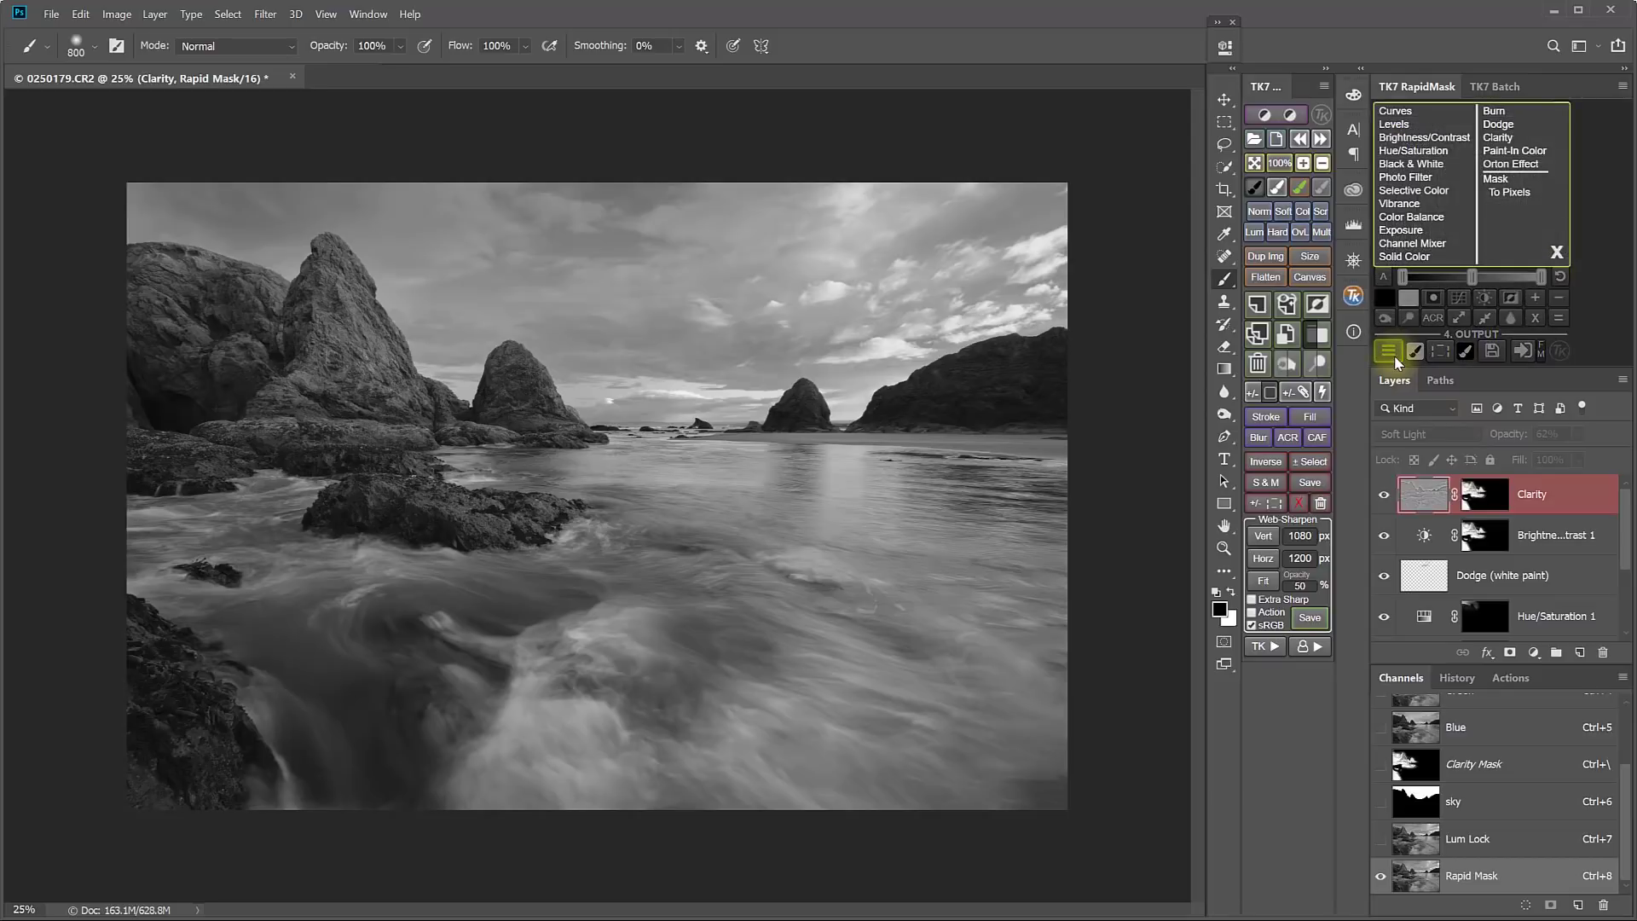
{"action": "left_click", "coordinate": [1396, 111]}
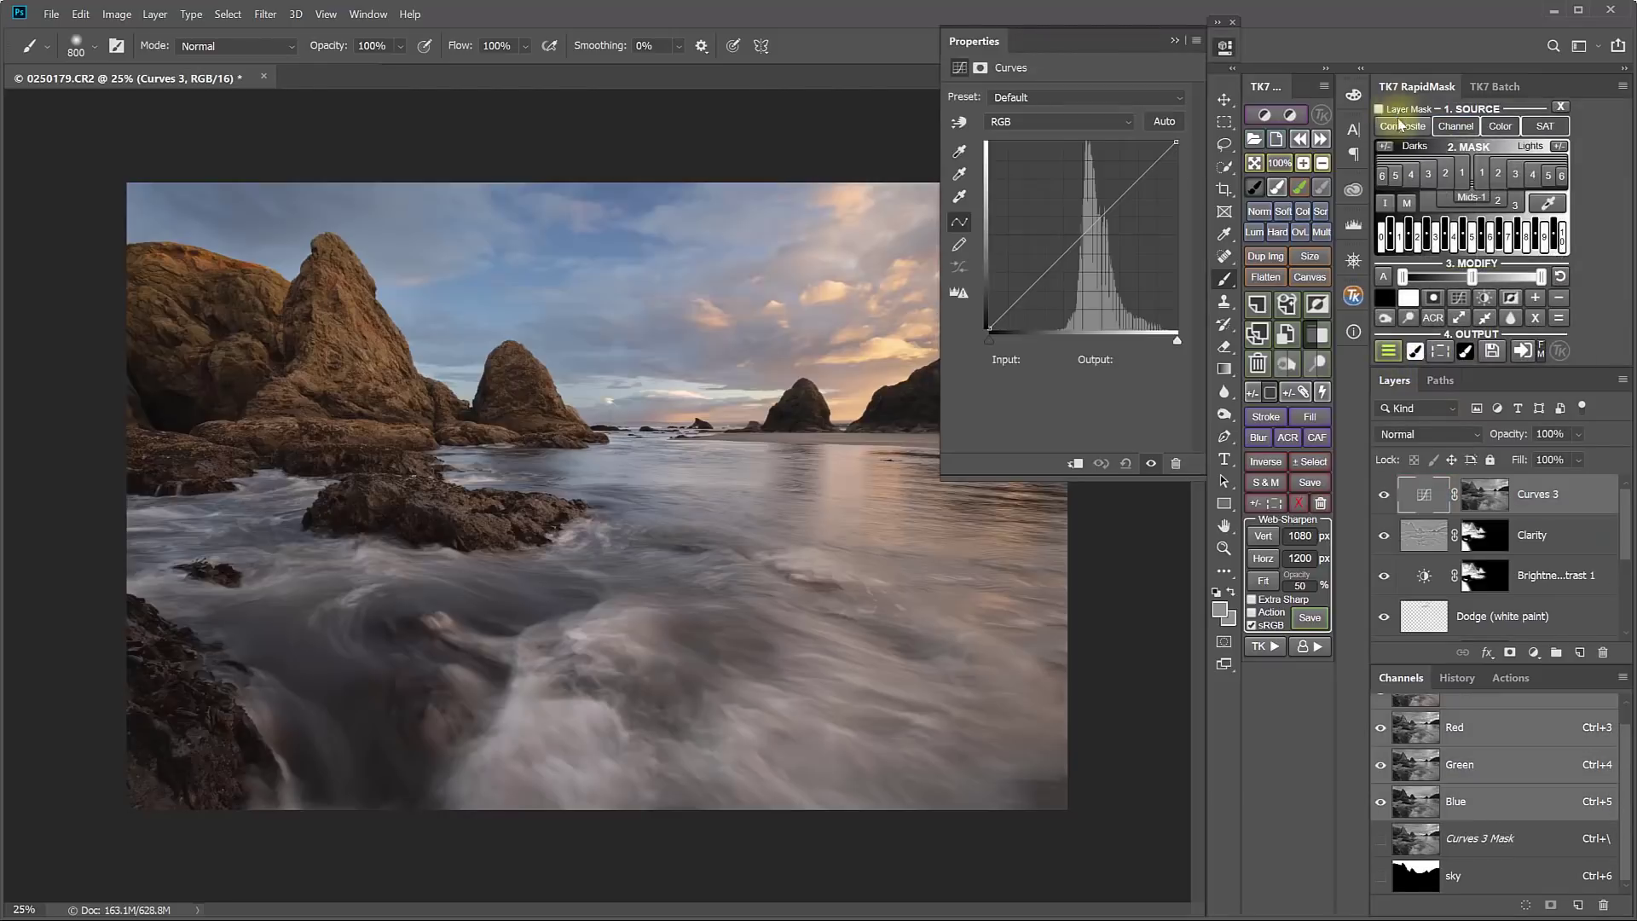
{"action": "left_click", "coordinate": [1080, 238]}
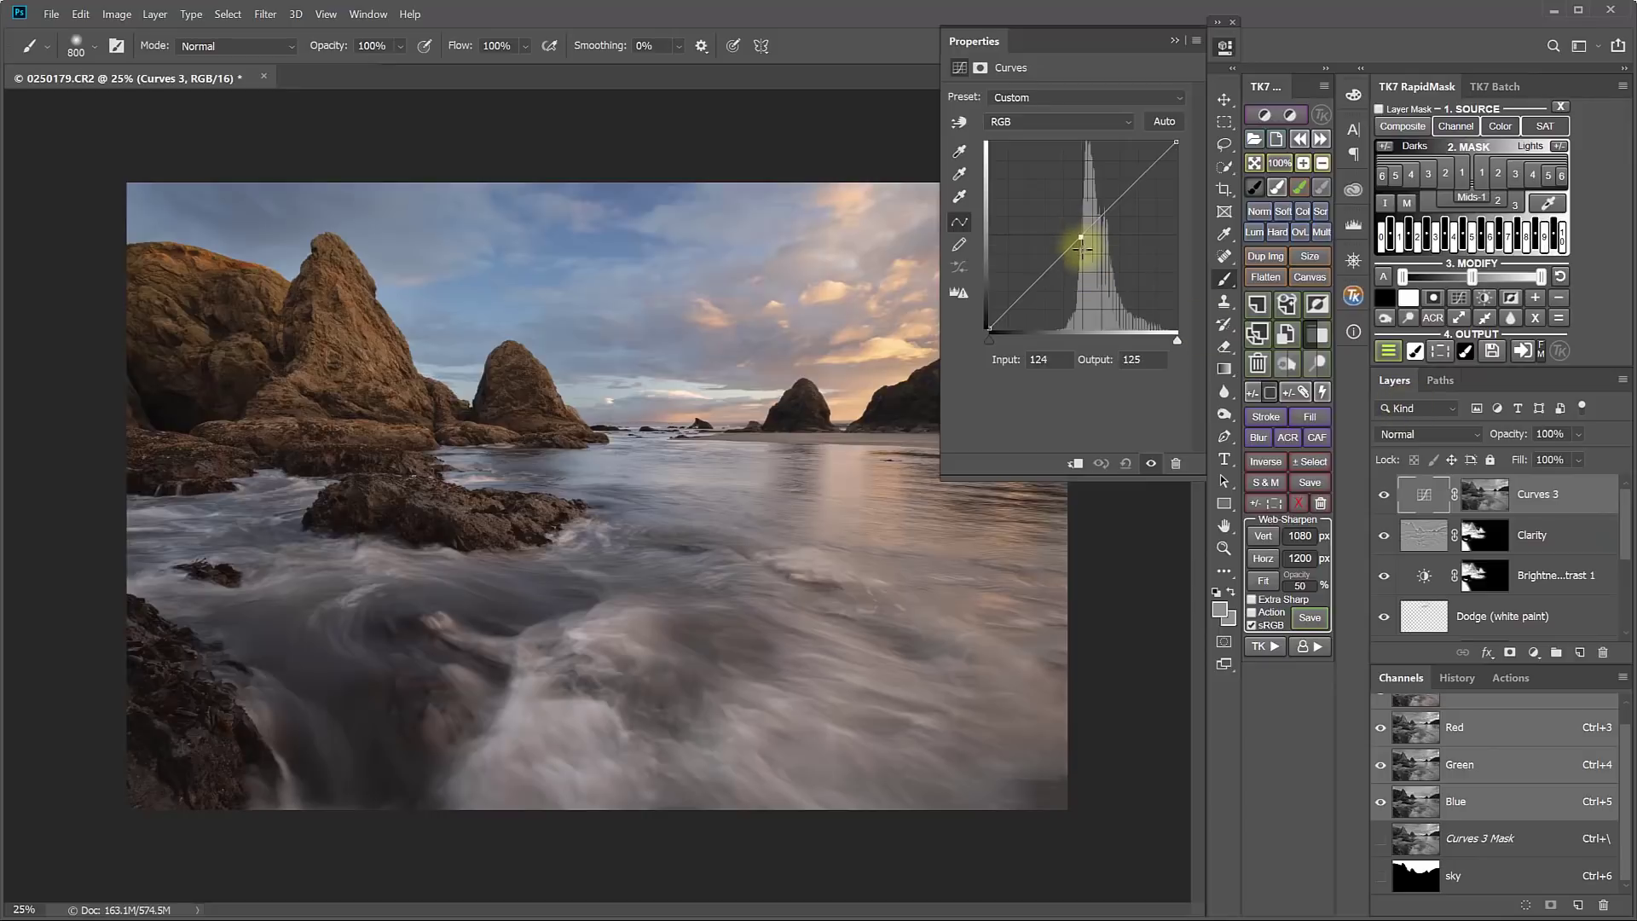
{"action": "left_click_drag", "start_coordinate": [1080, 238], "coordinate": [1079, 269]}
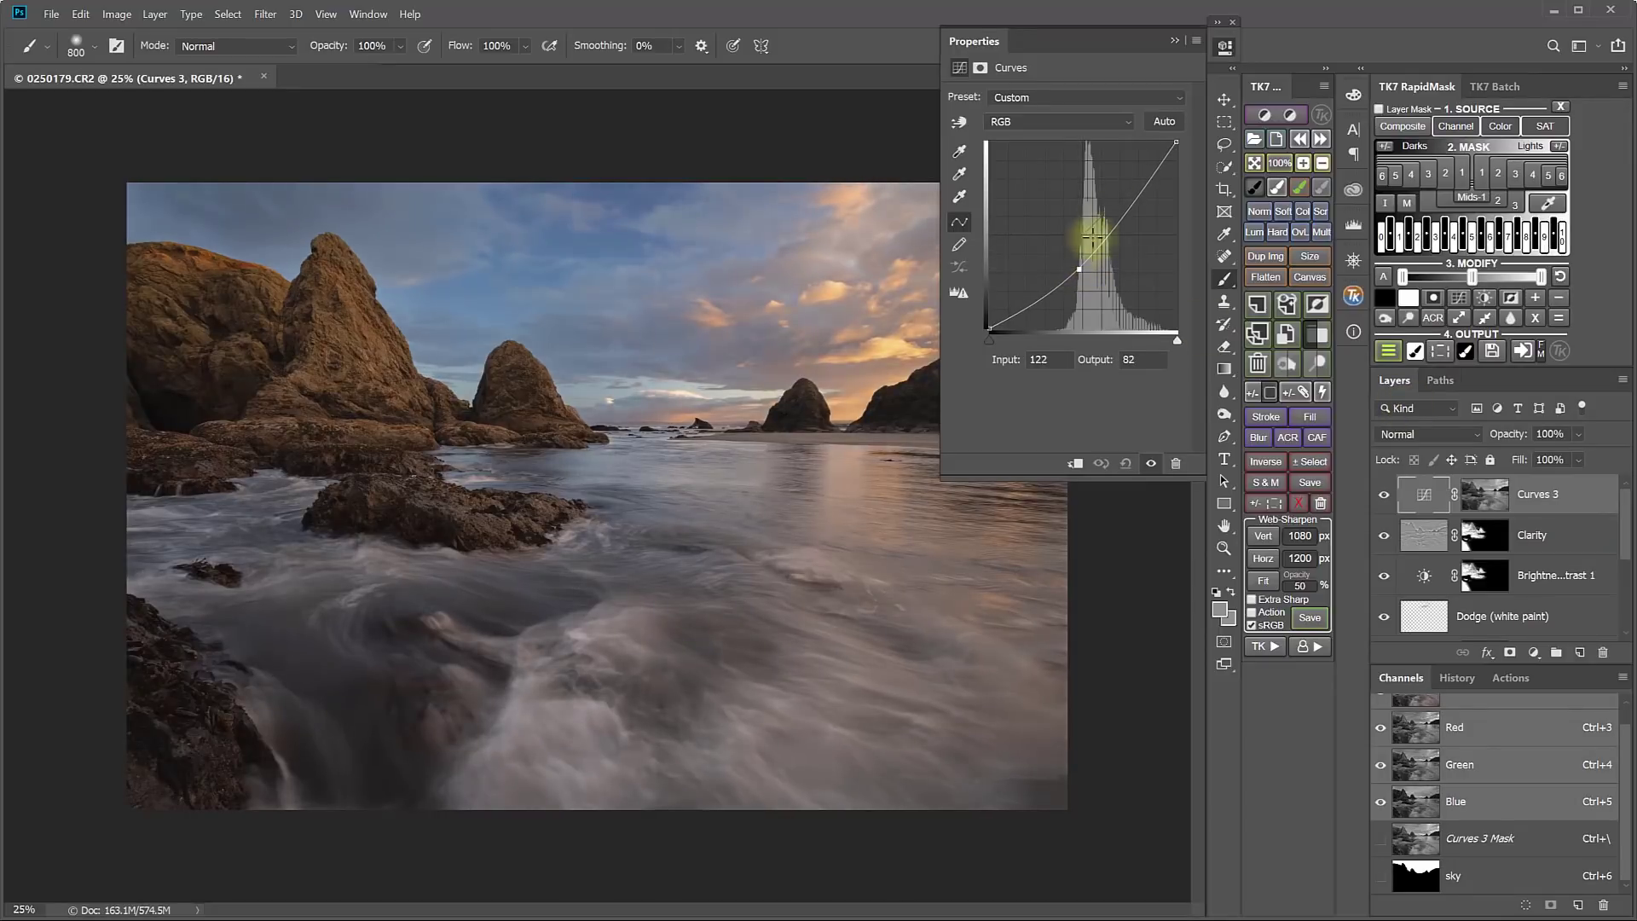
{"action": "left_click_drag", "start_coordinate": [1131, 206], "coordinate": [1126, 202]}
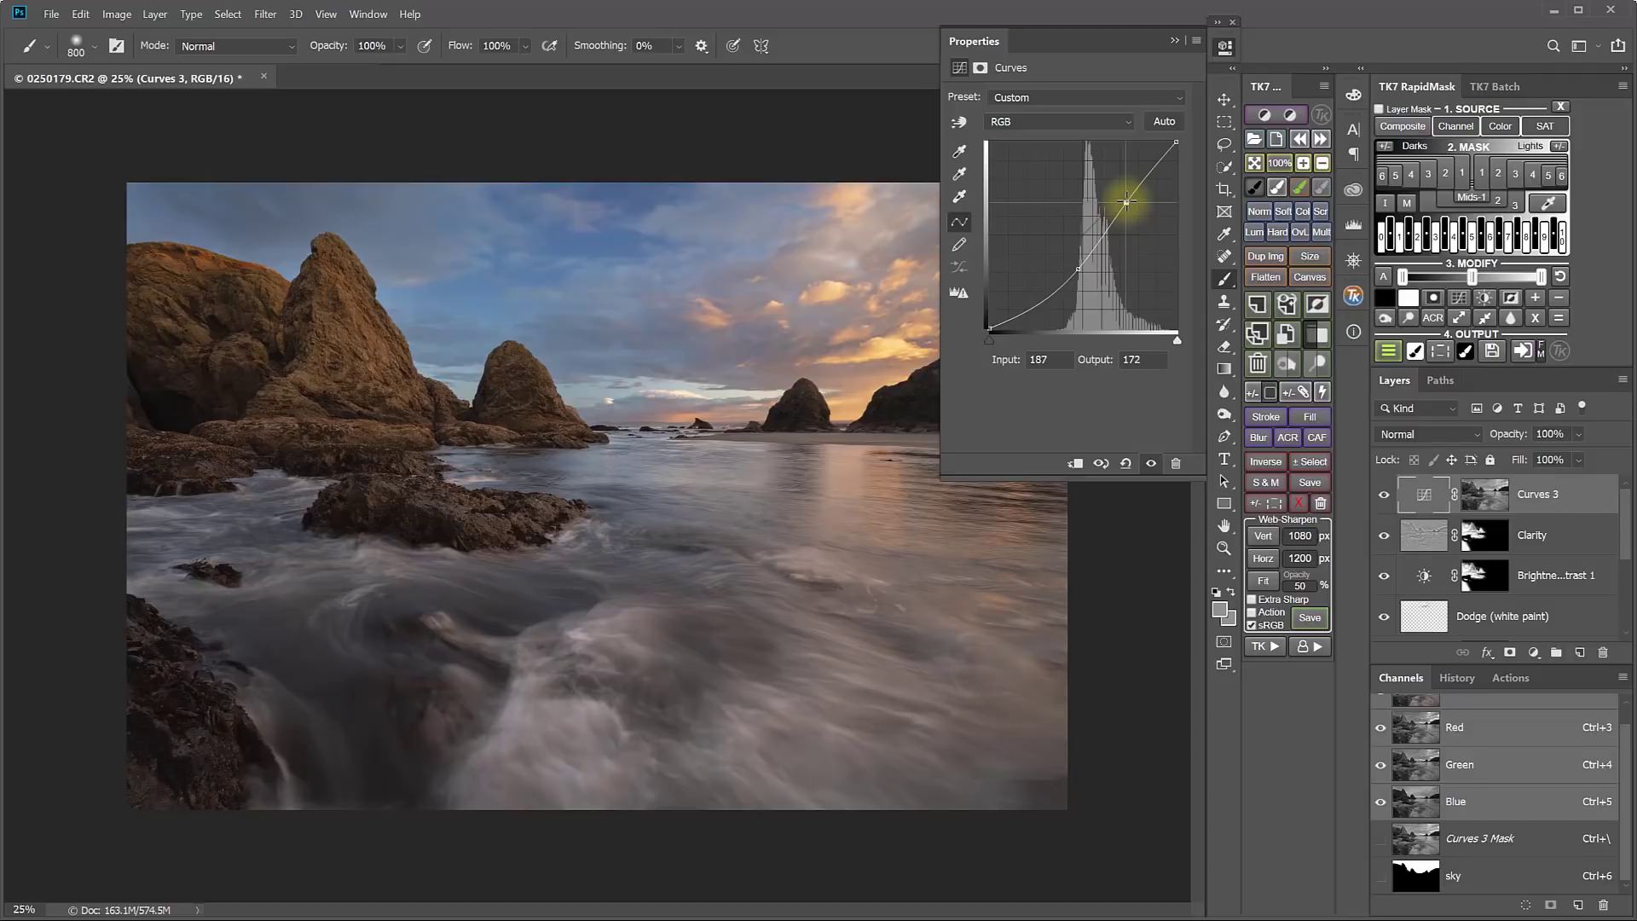
{"action": "left_click", "coordinate": [1224, 48]}
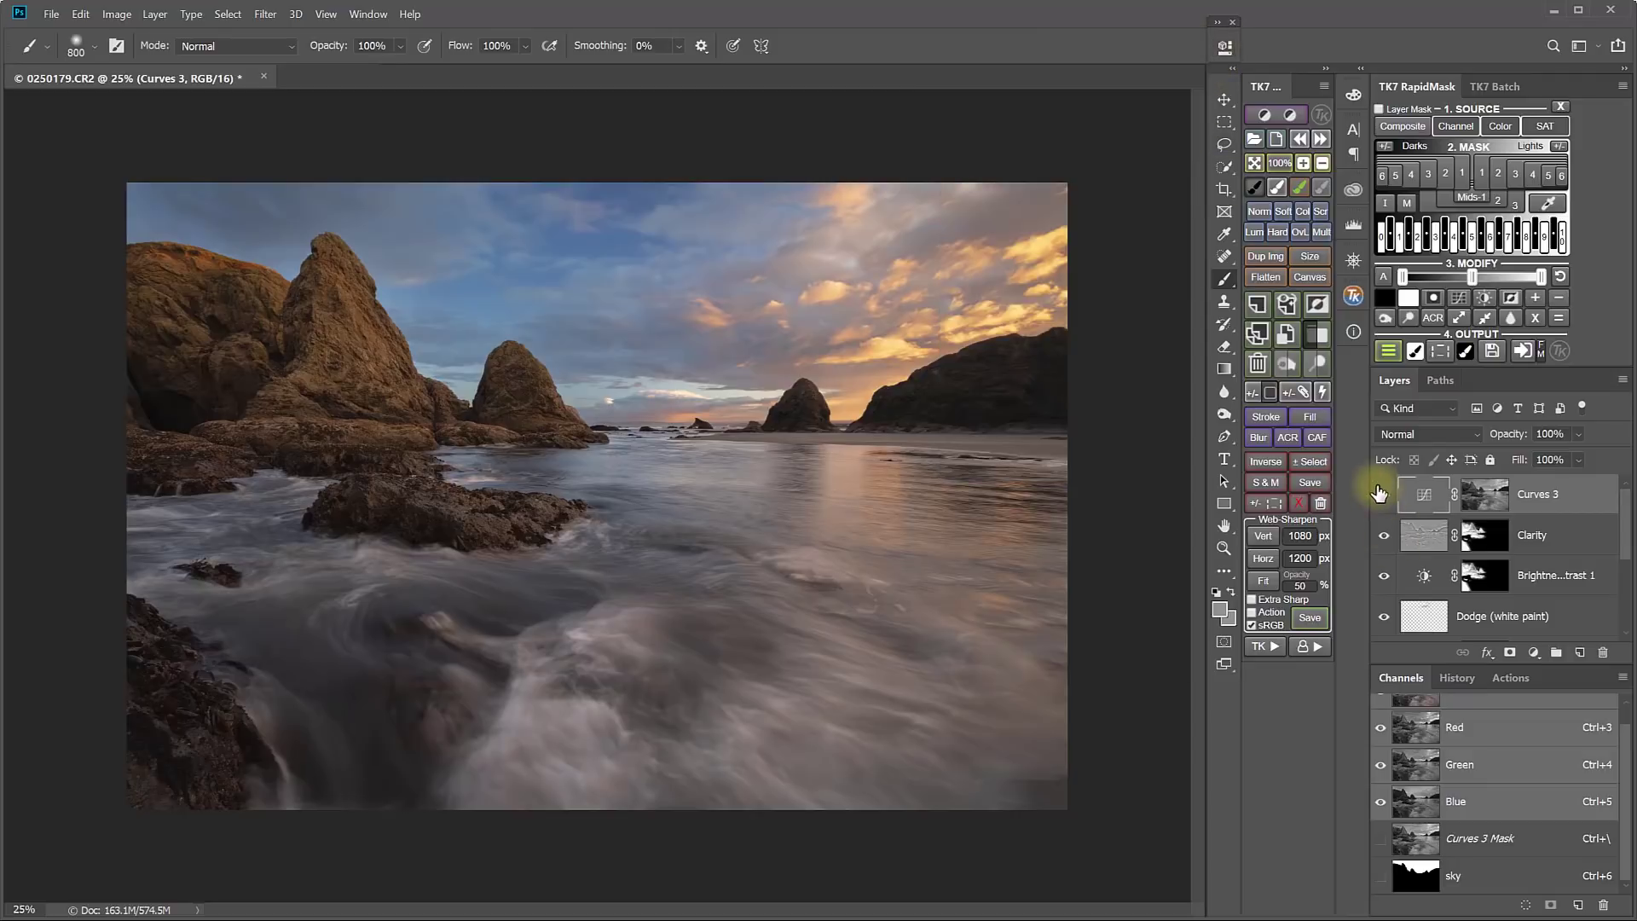
Compare the image with and without Curves 3, and preview it without its mask
{"action": "left_click", "coordinate": [1384, 495]}
{"action": "left_click", "coordinate": [1384, 495]}
{"action": "left_click", "coordinate": [1384, 495]}
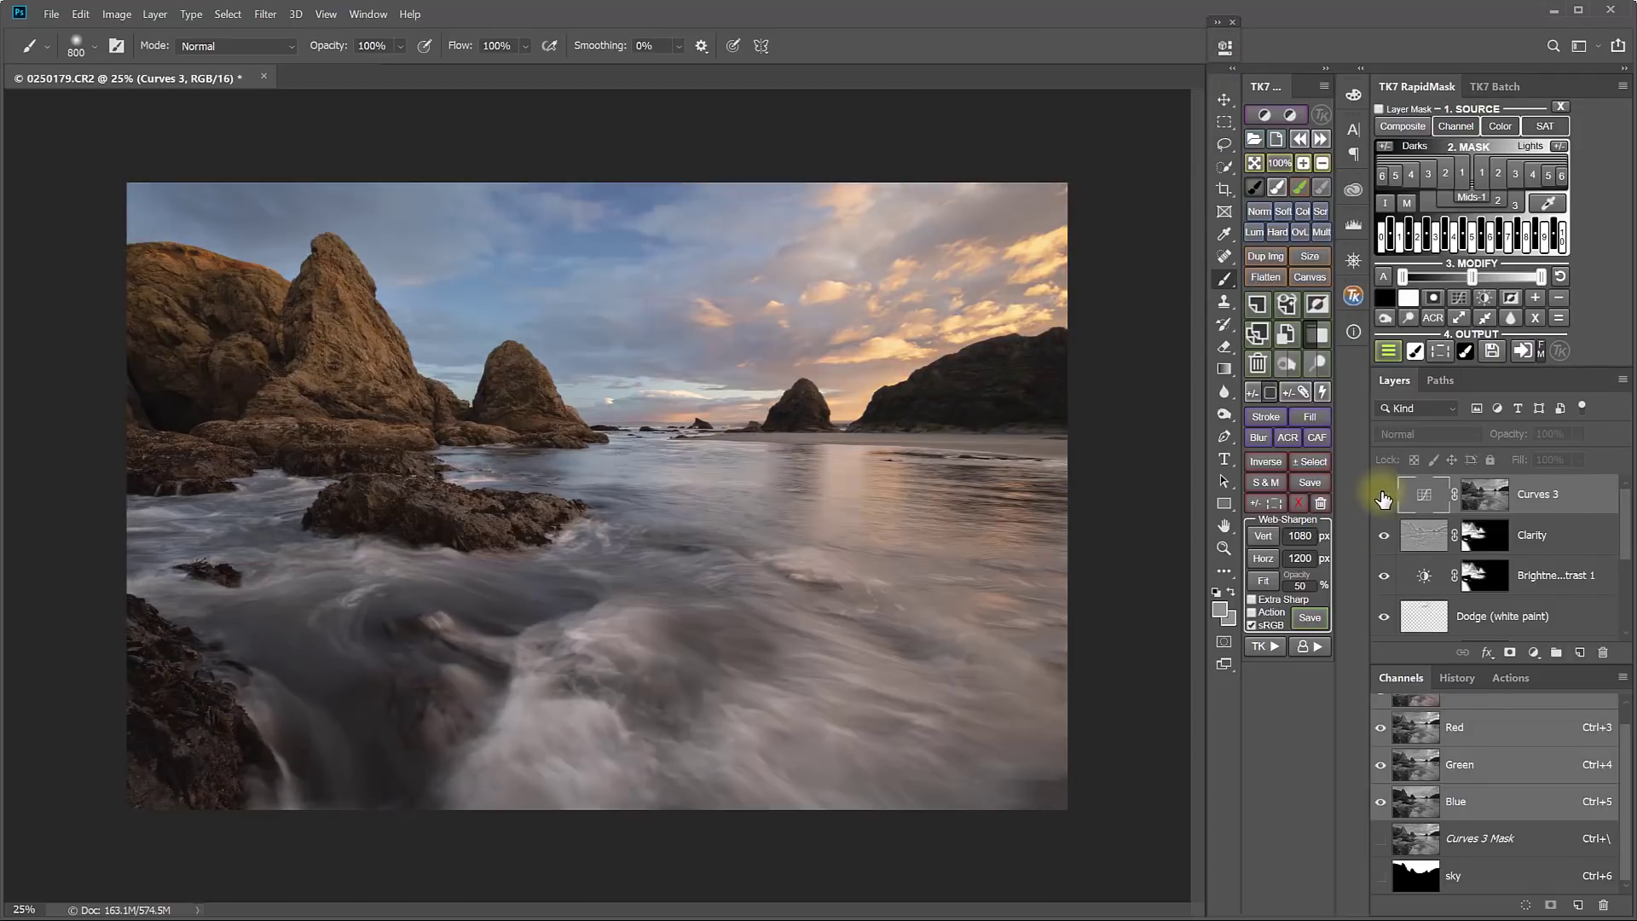
{"action": "left_click", "coordinate": [1384, 496]}
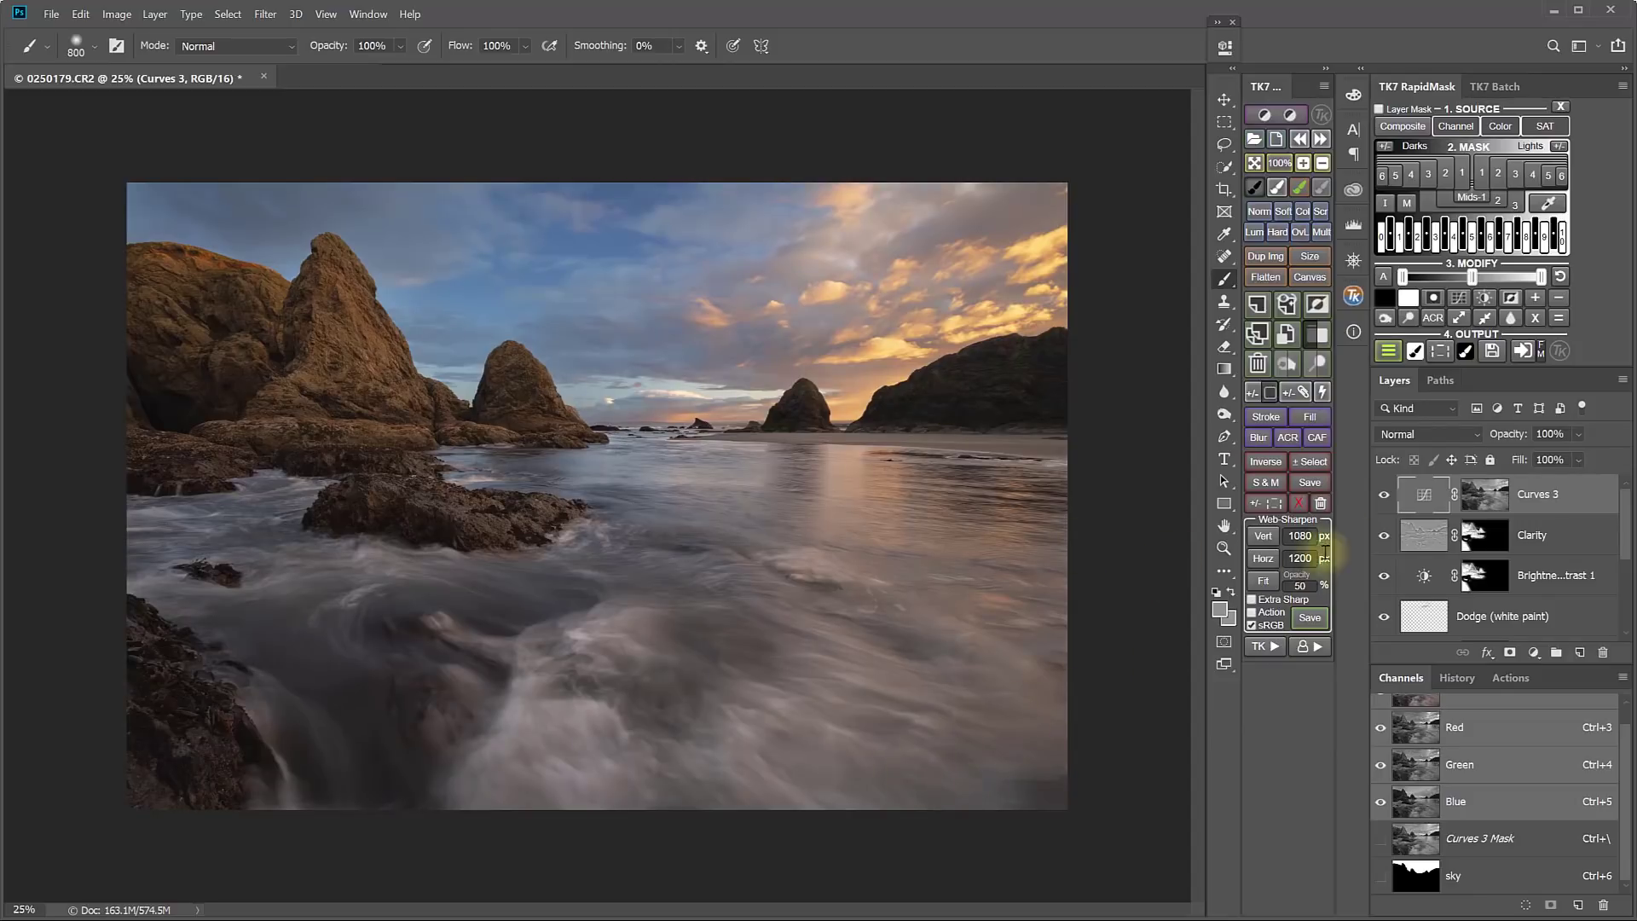
{"action": "left_click", "coordinate": [1384, 495]}
{"action": "left_click", "coordinate": [1384, 495]}
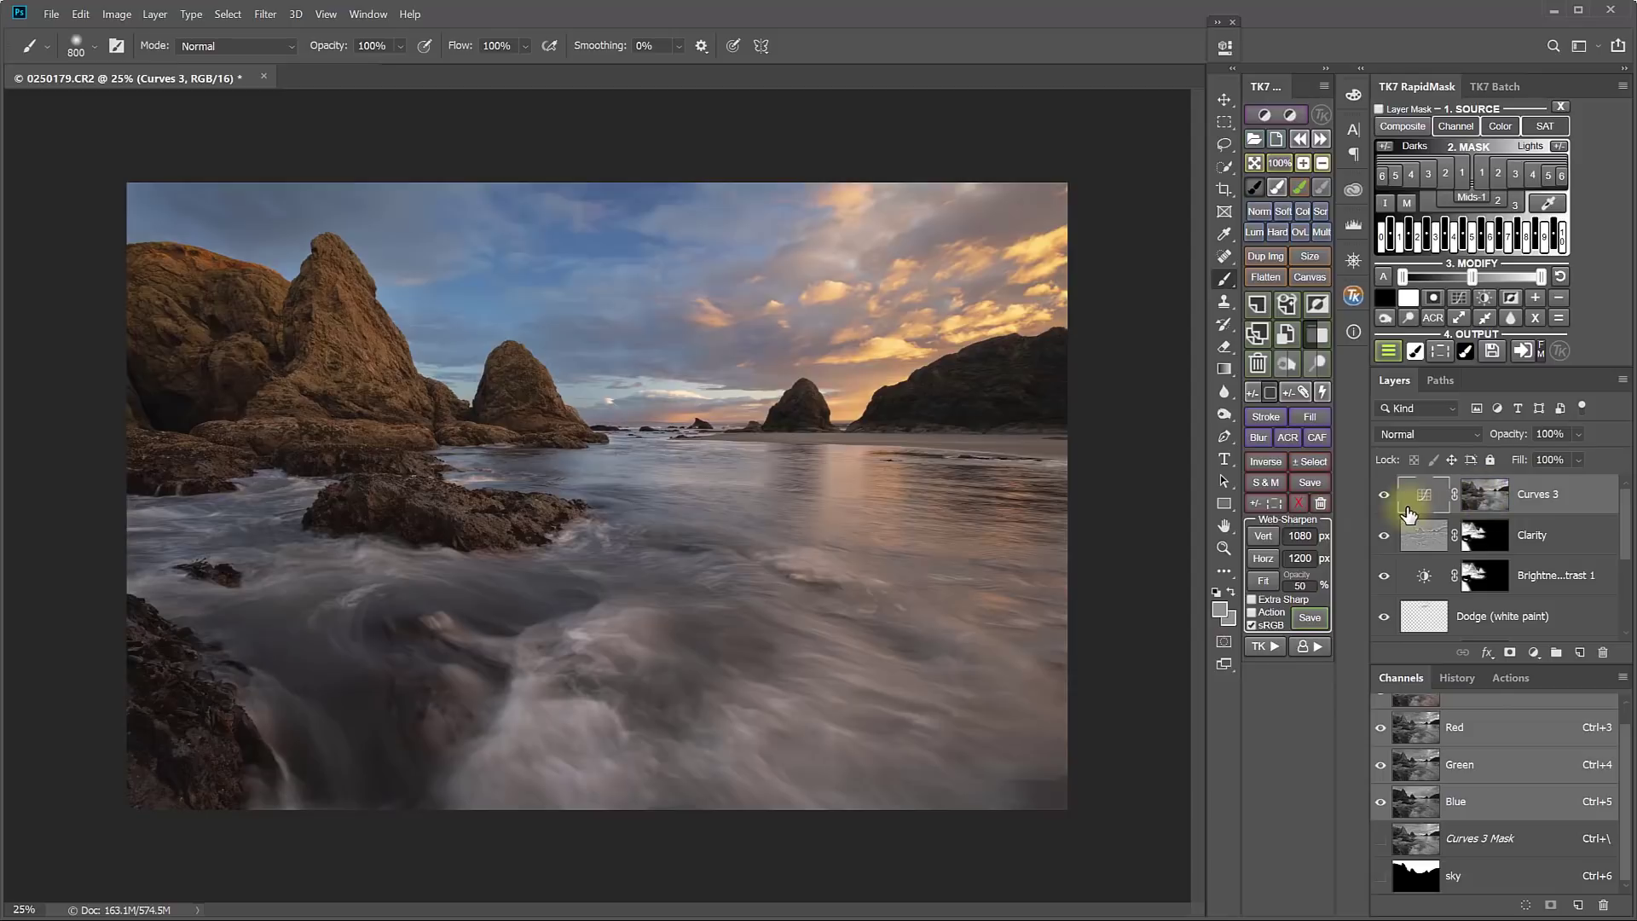
{"action": "left_click", "coordinate": [1298, 504]}
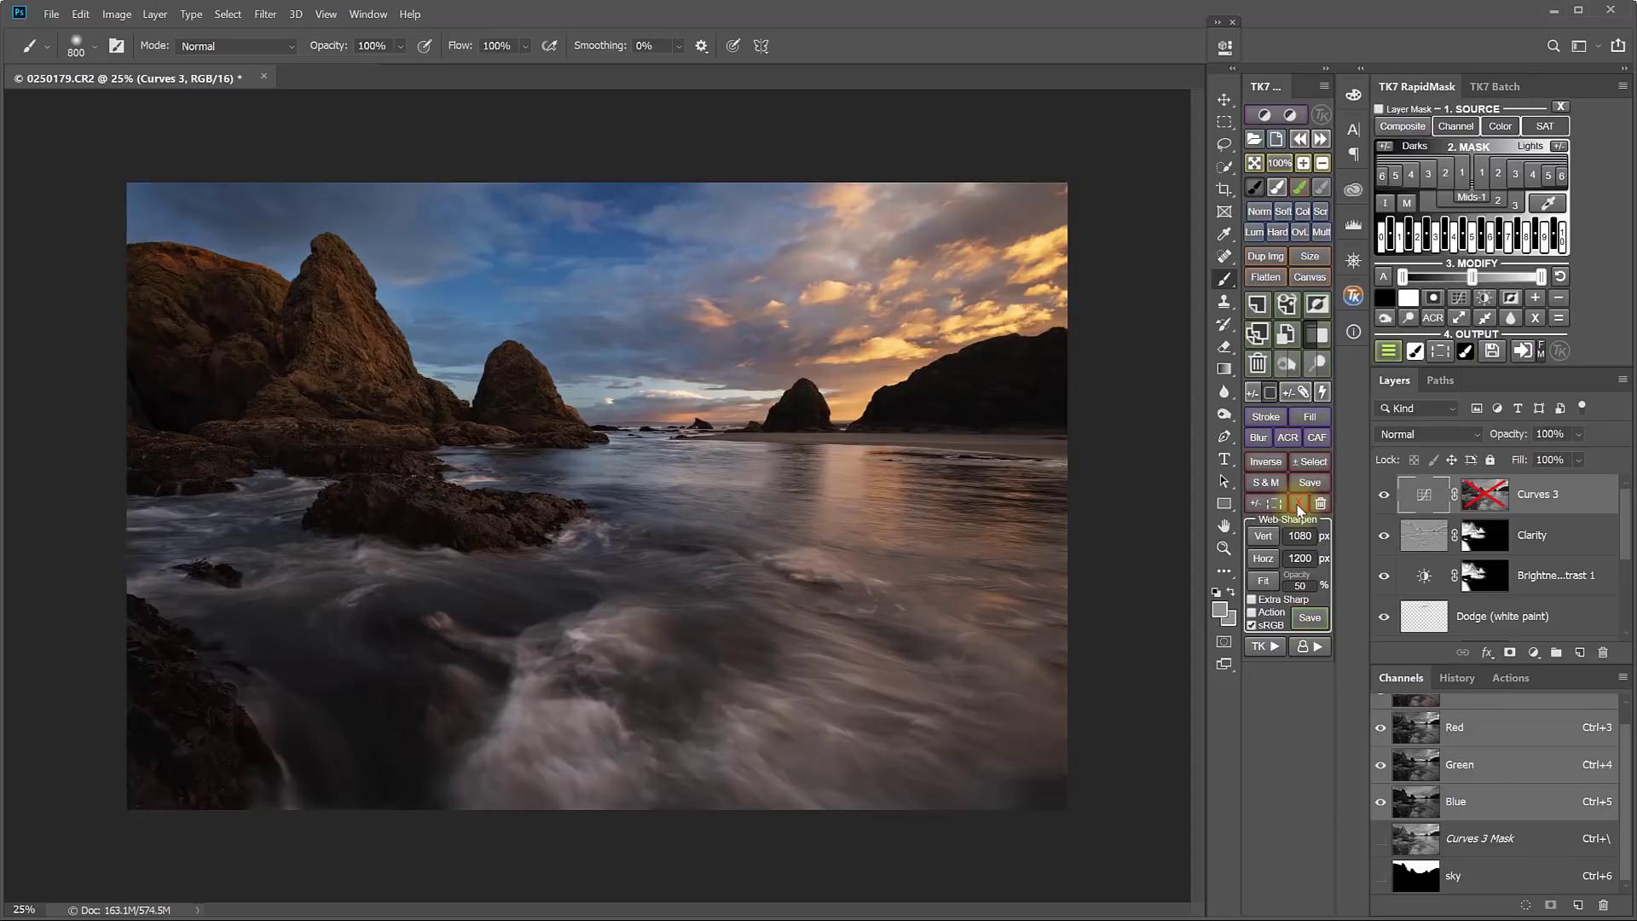
{"action": "left_click", "coordinate": [1298, 504]}
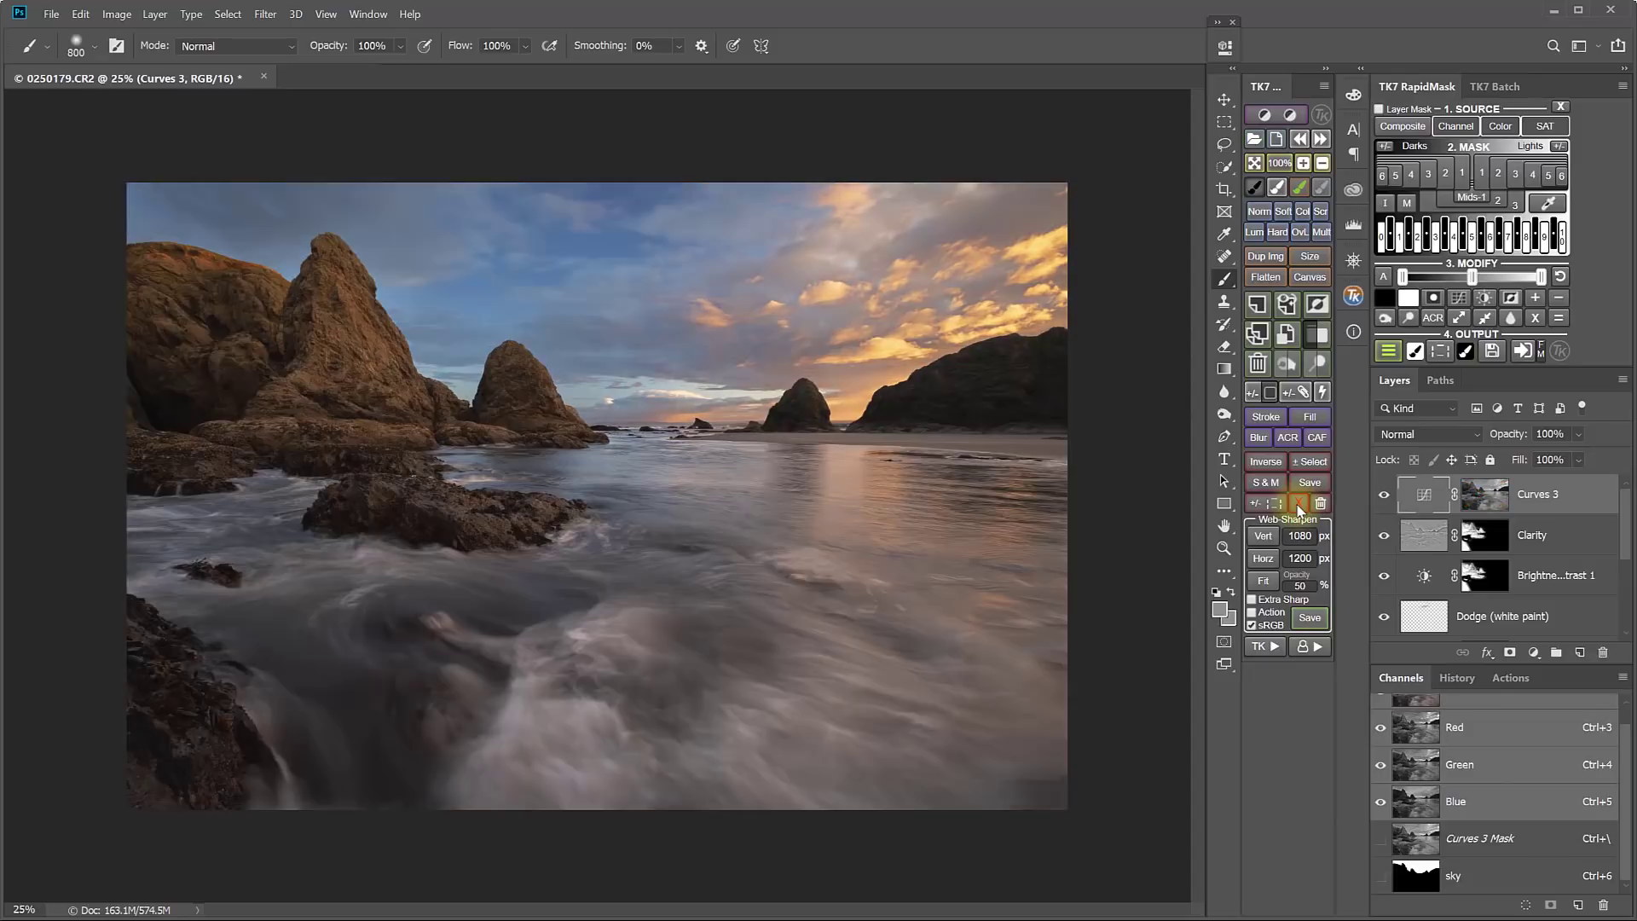
Wrap Curves 3 in a black-masked Group 1 and ready a large white brush at about 12% flow
{"action": "left_click", "coordinate": [1311, 334]}
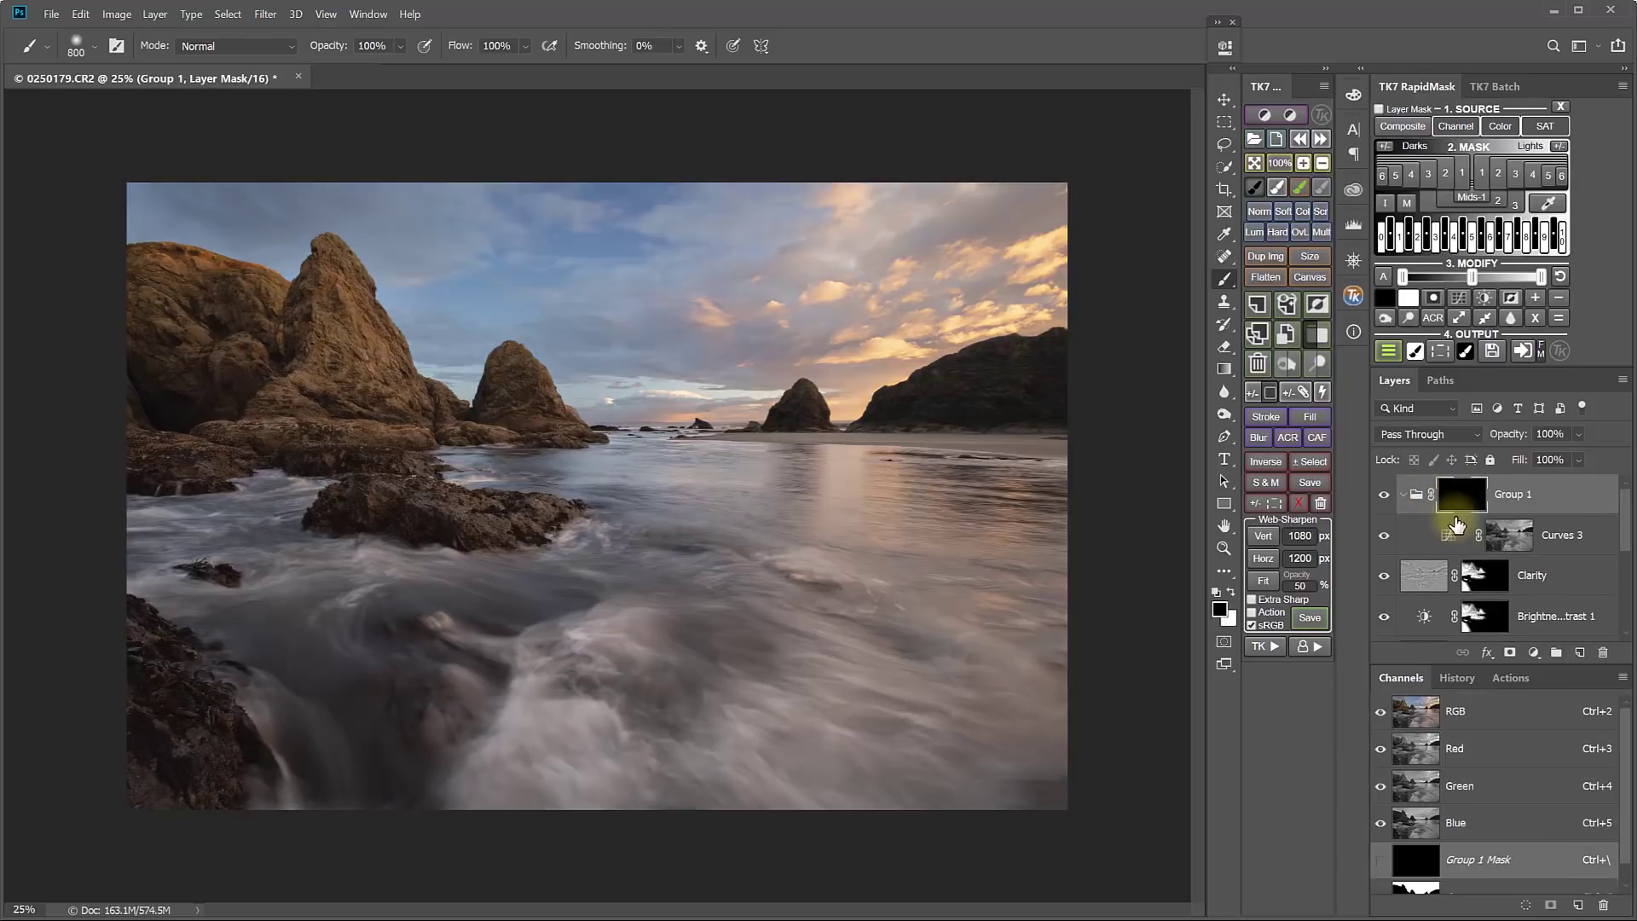
{"action": "left_click", "coordinate": [1383, 498]}
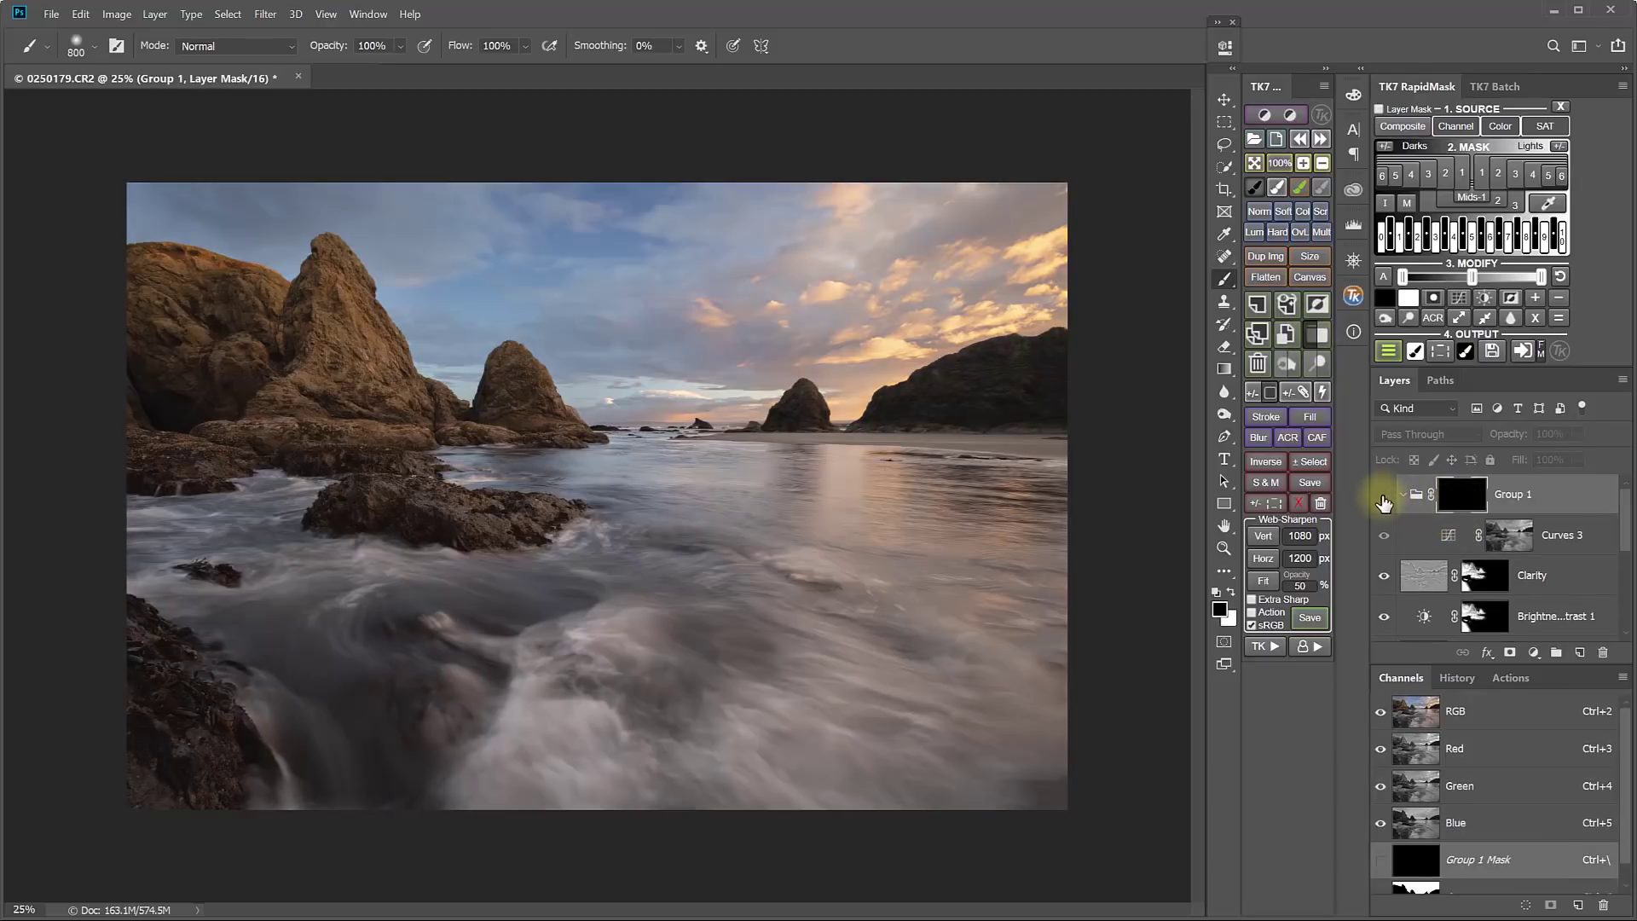
{"action": "left_click", "coordinate": [1383, 498]}
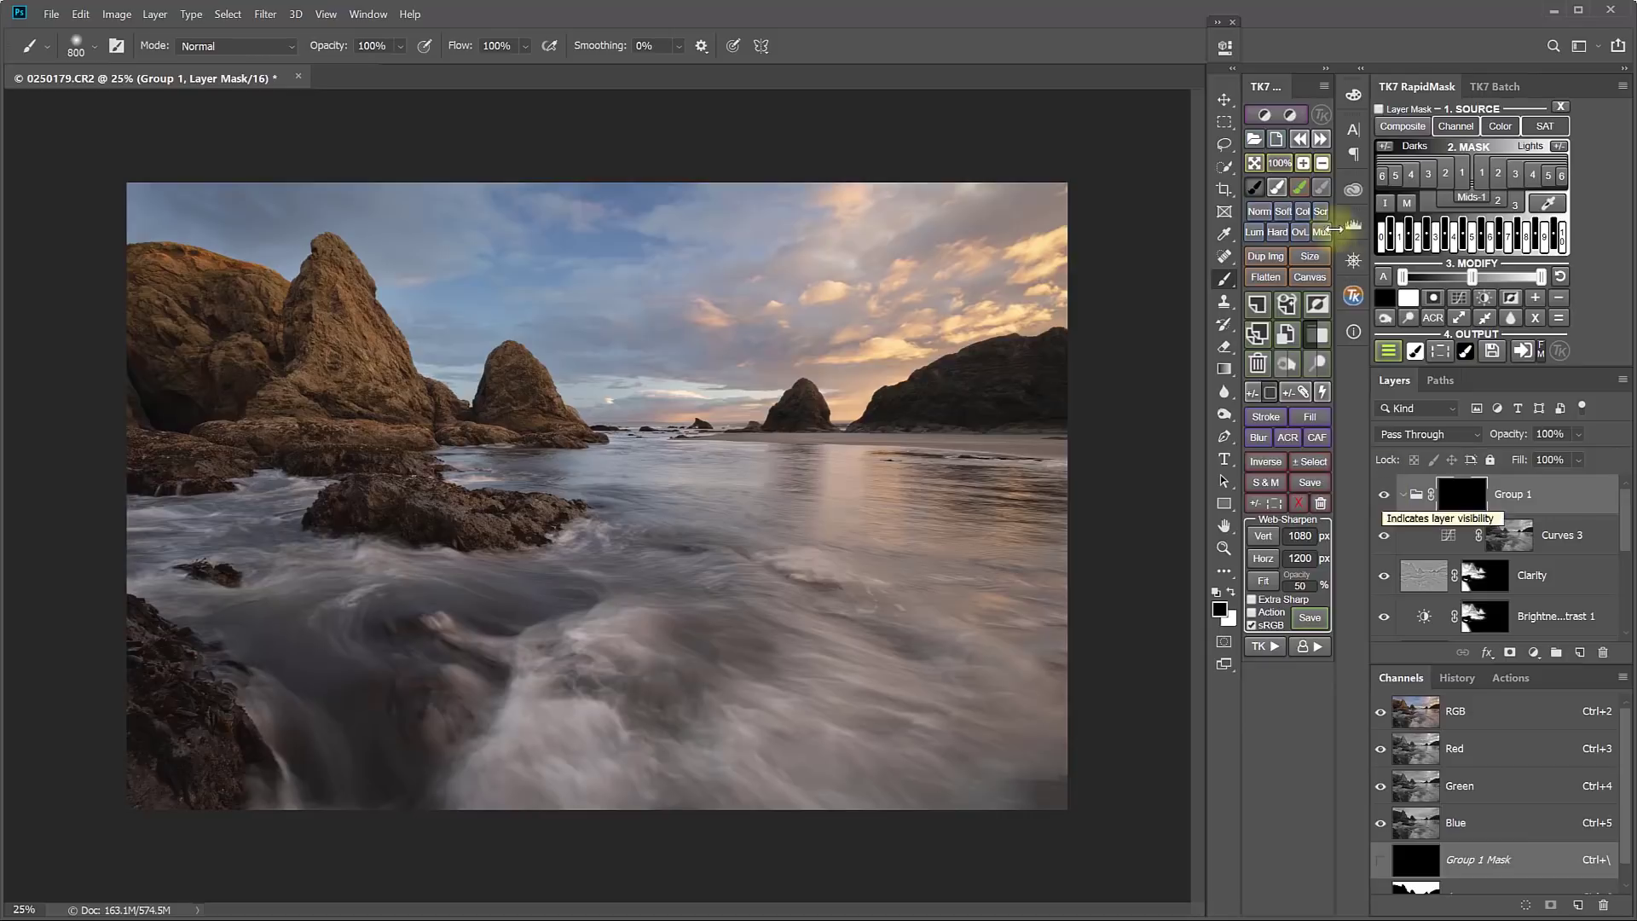
{"action": "left_click", "coordinate": [1278, 189]}
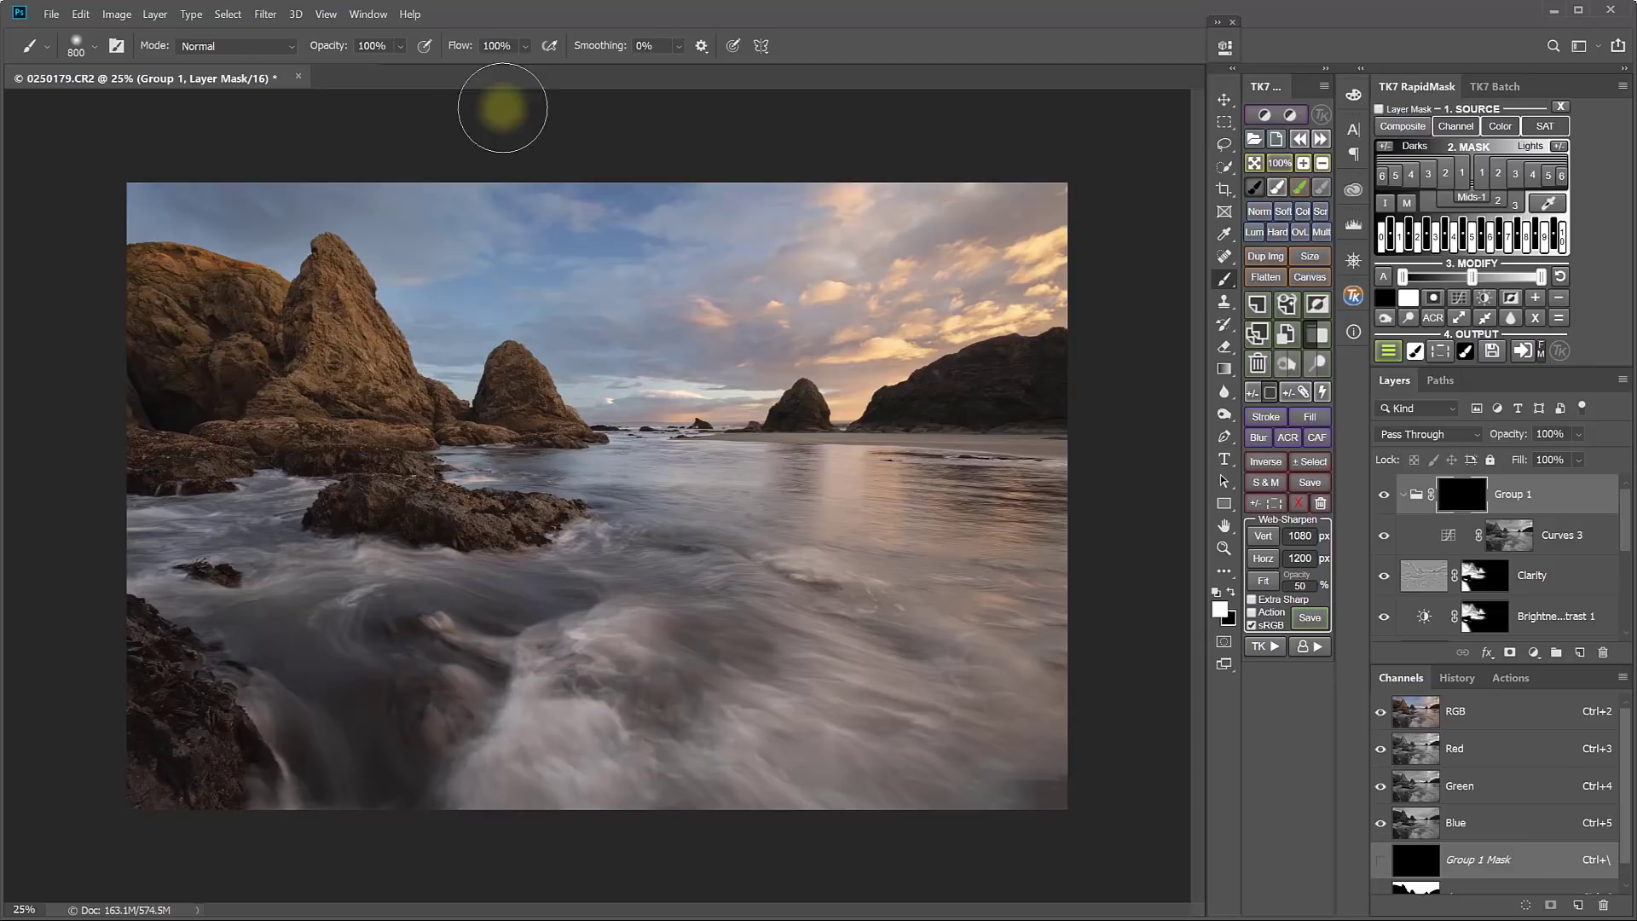
{"action": "left_click", "coordinate": [525, 47]}
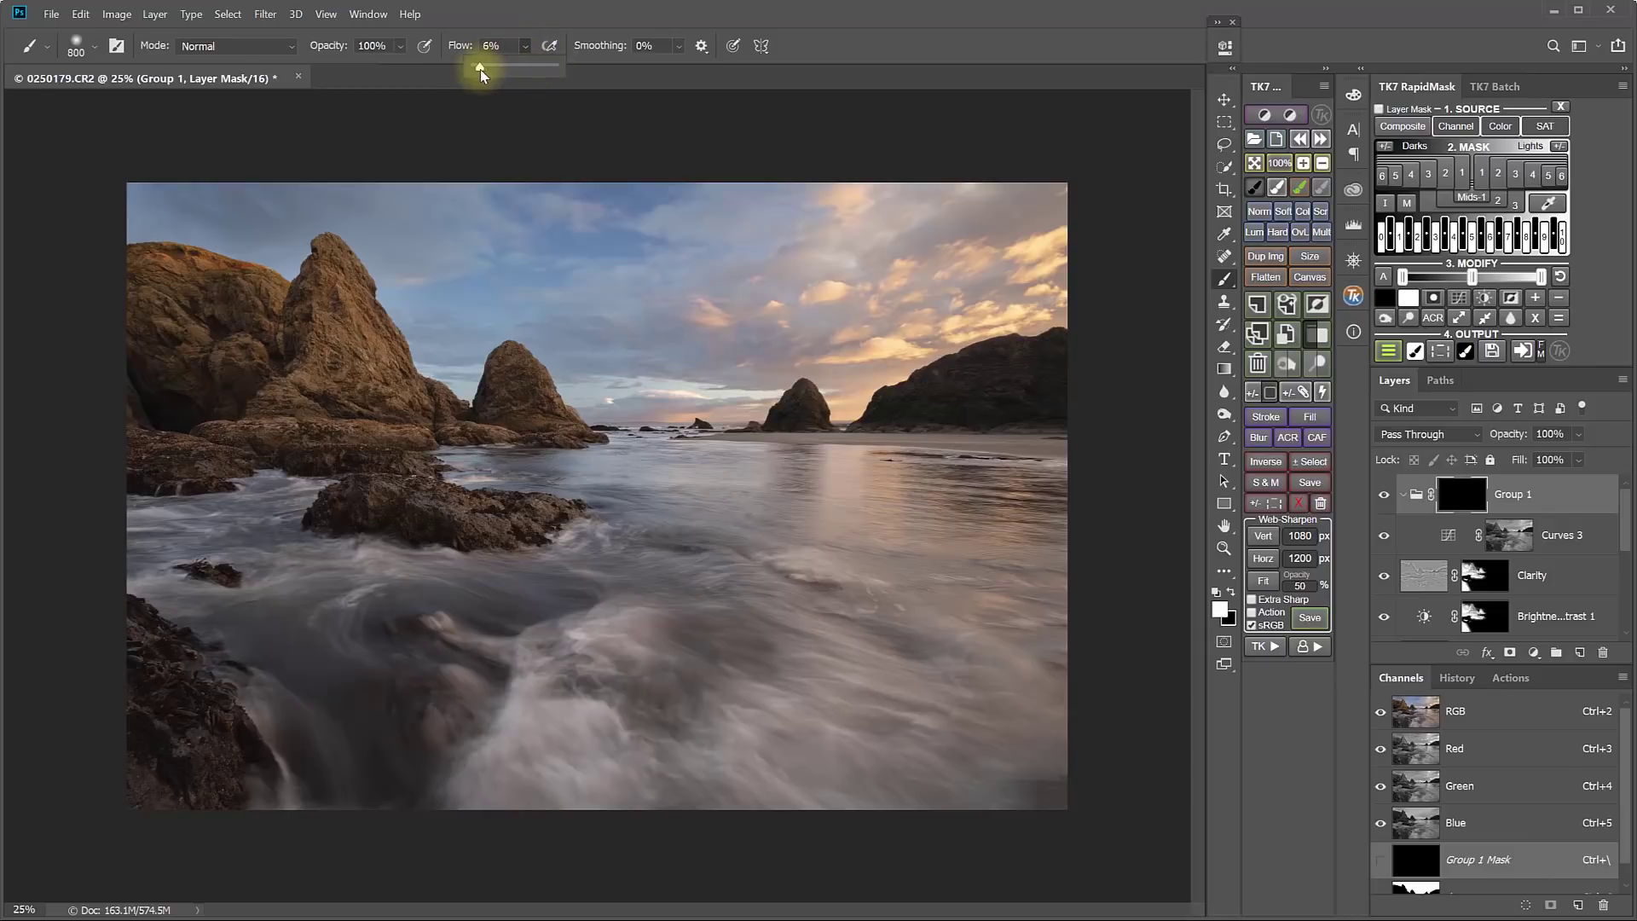
{"action": "left_click_drag", "start_coordinate": [480, 69], "coordinate": [484, 71]}
{"action": "key", "text": "bracketright"}
{"action": "key", "text": "bracketright"}
{"action": "key", "text": "bracketright"}
{"action": "key", "text": "bracketright"}
{"action": "key", "text": "bracketright"}
{"action": "key", "text": "bracketright"}
{"action": "key", "text": "bracketright"}
{"action": "key", "text": "bracketright"}
{"action": "key", "text": "bracketright"}
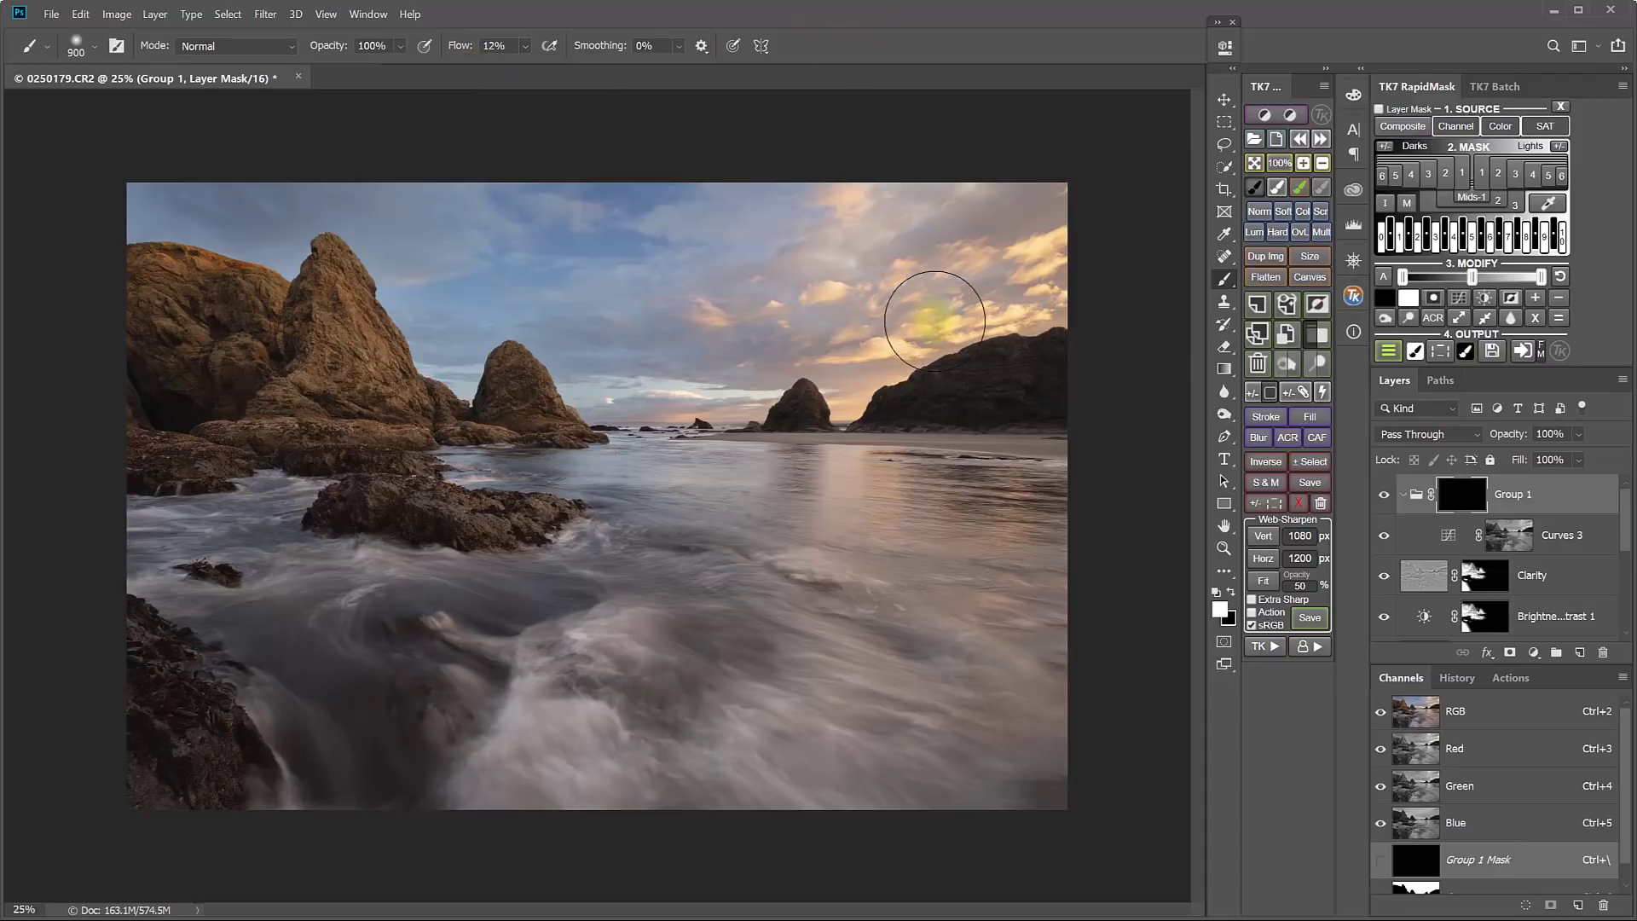
Paint the contrast curve back into the sky and sea on Group 1's mask
{"action": "mouse_move", "coordinate": [729, 346]}
{"action": "left_mouse_down"}
{"action": "mouse_move", "coordinate": [943, 277]}
{"action": "mouse_move", "coordinate": [770, 258]}
{"action": "mouse_move", "coordinate": [684, 285]}
{"action": "mouse_move", "coordinate": [949, 242]}
{"action": "mouse_move", "coordinate": [286, 221]}
{"action": "mouse_move", "coordinate": [684, 239]}
{"action": "mouse_move", "coordinate": [100, 233]}
{"action": "mouse_move", "coordinate": [349, 341]}
{"action": "mouse_move", "coordinate": [570, 349]}
{"action": "mouse_move", "coordinate": [491, 353]}
{"action": "mouse_move", "coordinate": [553, 364]}
{"action": "mouse_move", "coordinate": [163, 381]}
{"action": "mouse_move", "coordinate": [561, 441]}
{"action": "mouse_move", "coordinate": [863, 402]}
{"action": "mouse_move", "coordinate": [932, 308]}
{"action": "mouse_move", "coordinate": [1100, 228]}
{"action": "mouse_move", "coordinate": [999, 234]}
{"action": "mouse_move", "coordinate": [746, 342]}
{"action": "mouse_move", "coordinate": [897, 630]}
{"action": "mouse_move", "coordinate": [988, 584]}
{"action": "mouse_move", "coordinate": [908, 711]}
{"action": "mouse_move", "coordinate": [978, 711]}
{"action": "mouse_move", "coordinate": [1034, 644]}
{"action": "mouse_move", "coordinate": [800, 815]}
{"action": "mouse_move", "coordinate": [1022, 748]}
{"action": "mouse_move", "coordinate": [642, 874]}
{"action": "mouse_move", "coordinate": [321, 824]}
{"action": "mouse_move", "coordinate": [230, 776]}
{"action": "mouse_move", "coordinate": [339, 795]}
{"action": "mouse_move", "coordinate": [329, 538]}
{"action": "mouse_move", "coordinate": [234, 533]}
{"action": "mouse_move", "coordinate": [488, 509]}
{"action": "mouse_move", "coordinate": [502, 488]}
{"action": "mouse_move", "coordinate": [607, 478]}
{"action": "mouse_move", "coordinate": [595, 466]}
{"action": "mouse_move", "coordinate": [983, 484]}
{"action": "mouse_move", "coordinate": [1062, 519]}
{"action": "mouse_move", "coordinate": [638, 477]}
{"action": "mouse_move", "coordinate": [712, 477]}
{"action": "mouse_move", "coordinate": [1082, 555]}
{"action": "mouse_move", "coordinate": [818, 490]}
{"action": "mouse_move", "coordinate": [601, 468]}
{"action": "mouse_move", "coordinate": [1002, 538]}
{"action": "mouse_move", "coordinate": [1063, 568]}
{"action": "mouse_move", "coordinate": [585, 468]}
{"action": "mouse_move", "coordinate": [1037, 565]}
{"action": "mouse_move", "coordinate": [818, 530]}
{"action": "mouse_move", "coordinate": [986, 556]}
{"action": "mouse_move", "coordinate": [1014, 542]}
{"action": "mouse_move", "coordinate": [886, 511]}
{"action": "mouse_move", "coordinate": [1015, 566]}
{"action": "left_mouse_up"}
{"action": "left_click", "coordinate": [1384, 494]}
{"action": "left_click", "coordinate": [1385, 497]}
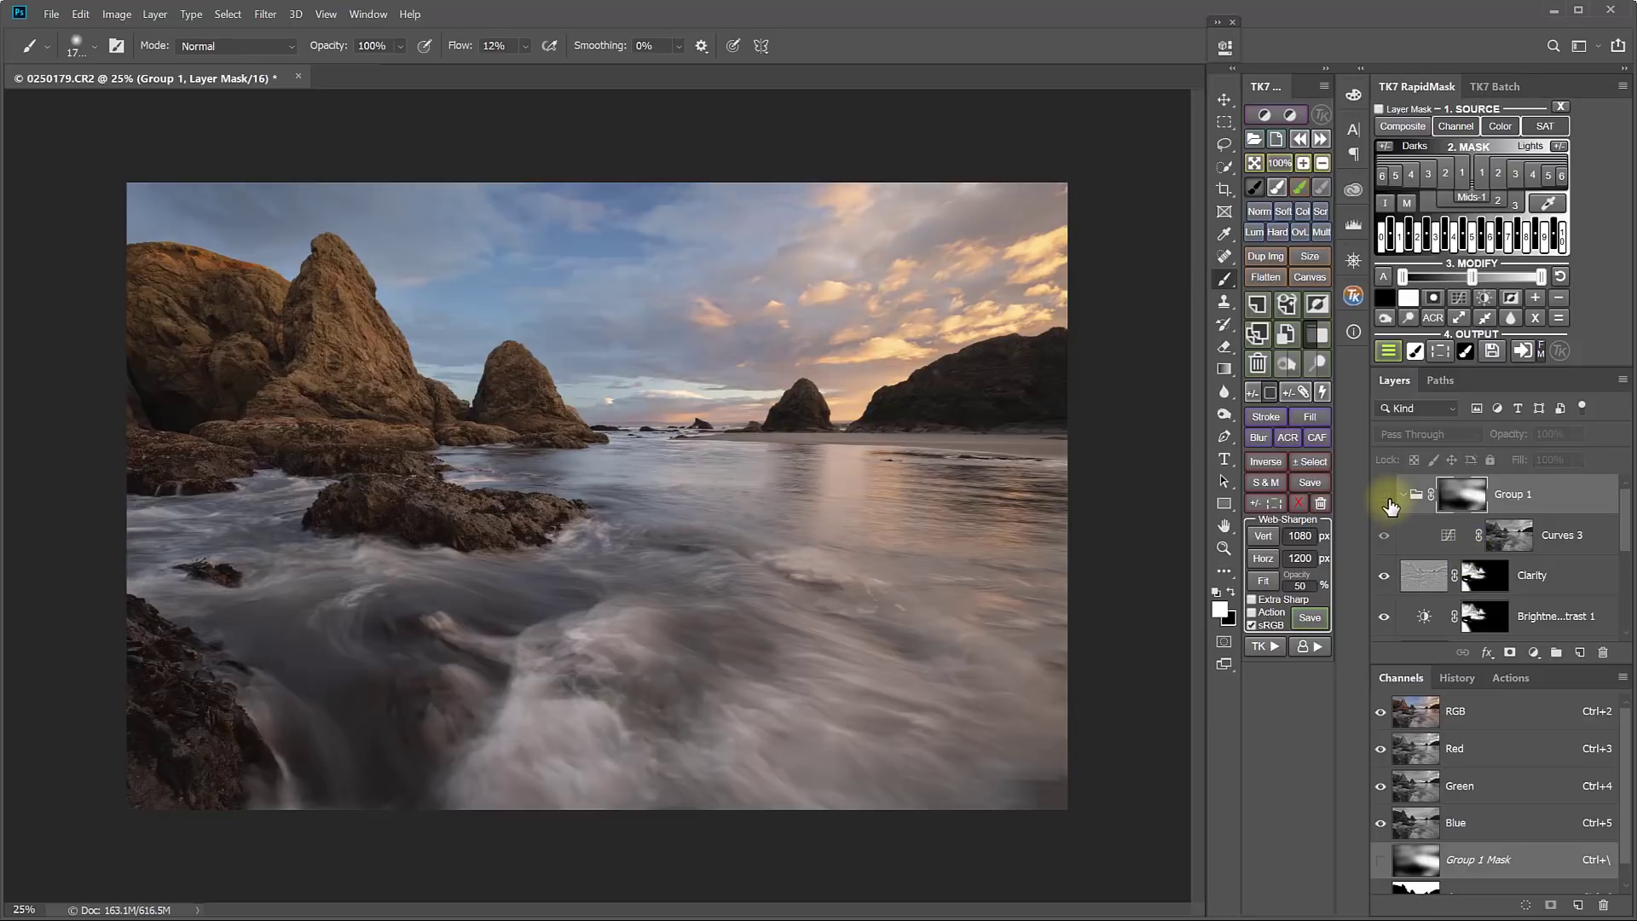
{"action": "left_click", "coordinate": [1384, 496]}
{"action": "left_click", "coordinate": [1385, 496]}
{"action": "left_click", "coordinate": [1385, 496]}
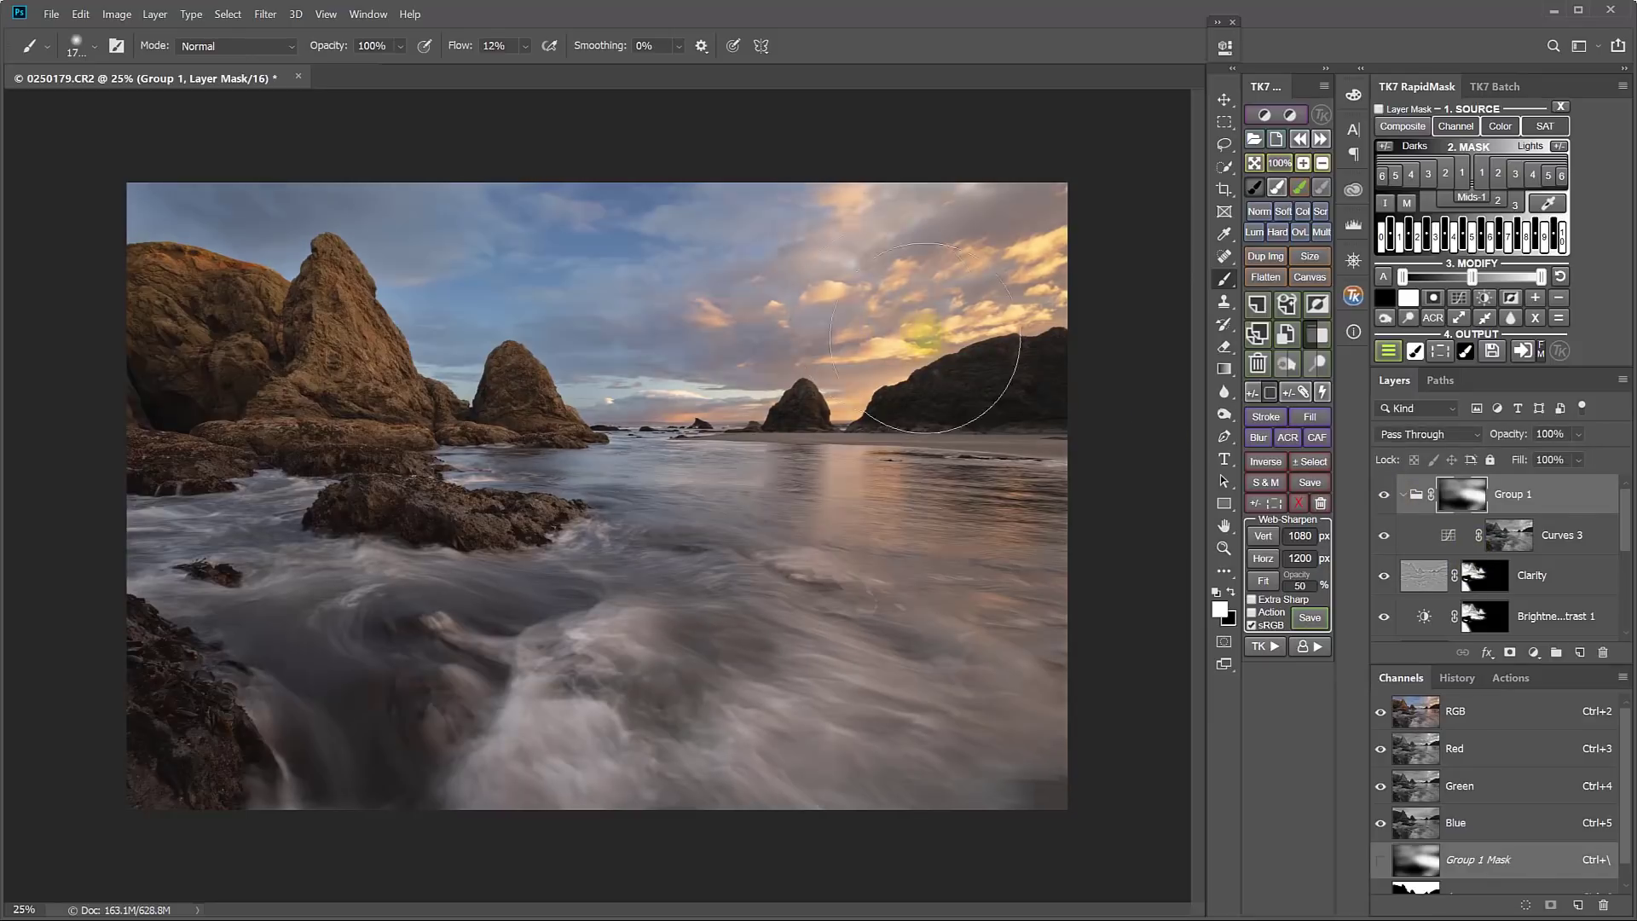
{"action": "mouse_move", "coordinate": [818, 277]}
{"action": "left_mouse_down"}
{"action": "mouse_move", "coordinate": [794, 231]}
{"action": "mouse_move", "coordinate": [66, 227]}
{"action": "mouse_move", "coordinate": [189, 204]}
{"action": "mouse_move", "coordinate": [94, 227]}
{"action": "mouse_move", "coordinate": [957, 797]}
{"action": "mouse_move", "coordinate": [1006, 700]}
{"action": "mouse_move", "coordinate": [1122, 734]}
{"action": "left_mouse_up"}
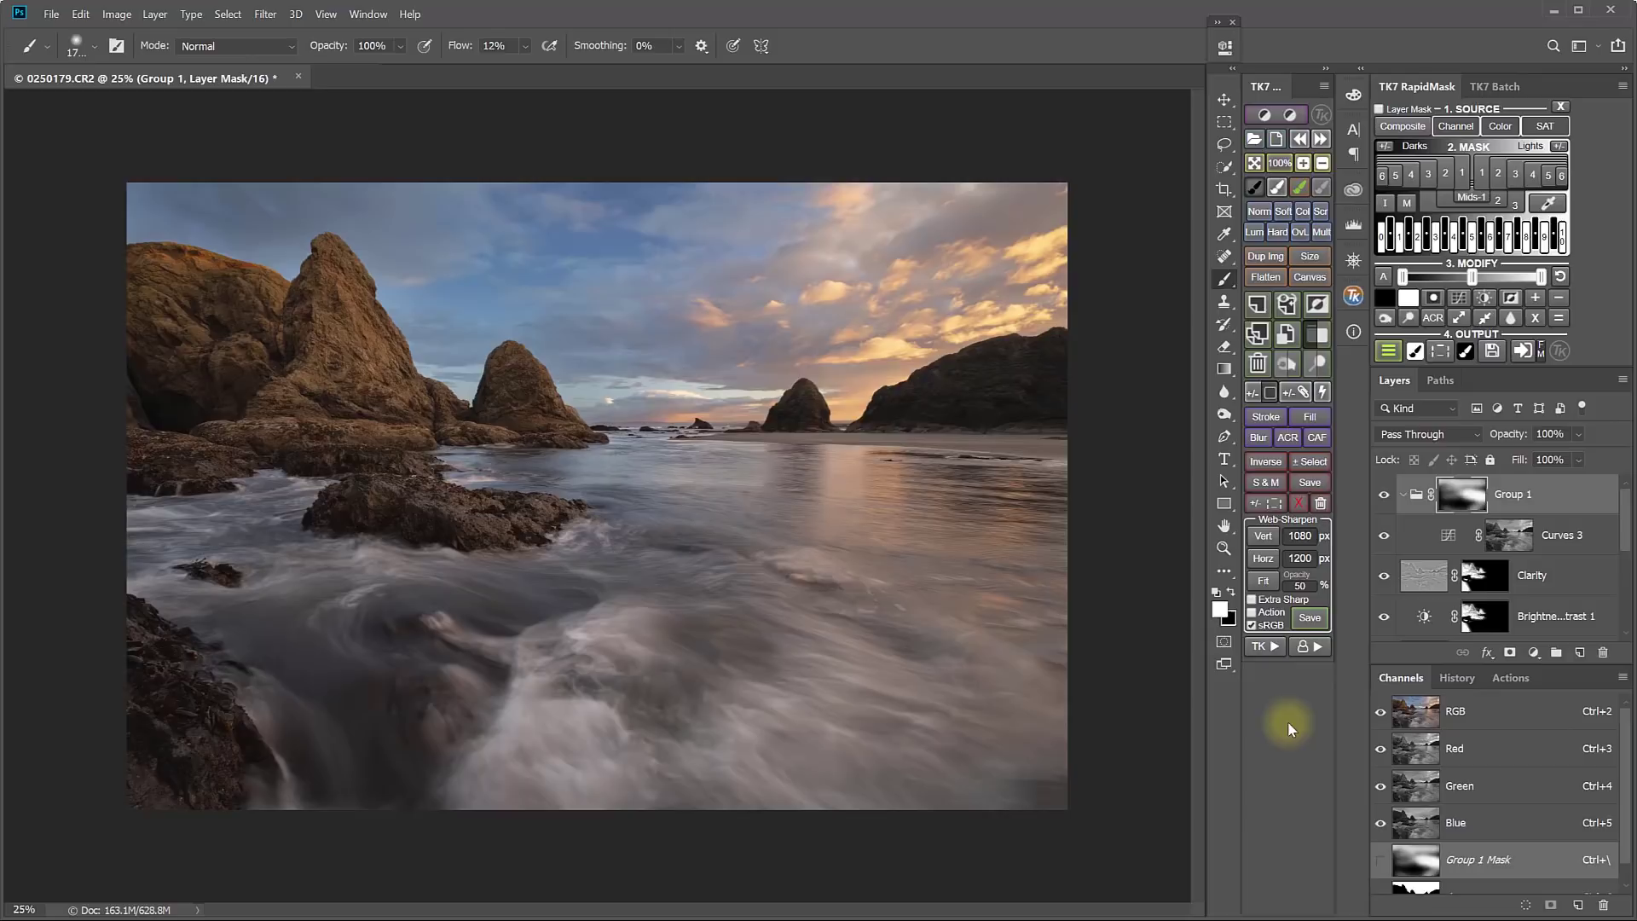
Lasso the central area and add a Freehand Vignette blurred 309.2 px at 55% opacity
{"action": "left_click", "coordinate": [1225, 145]}
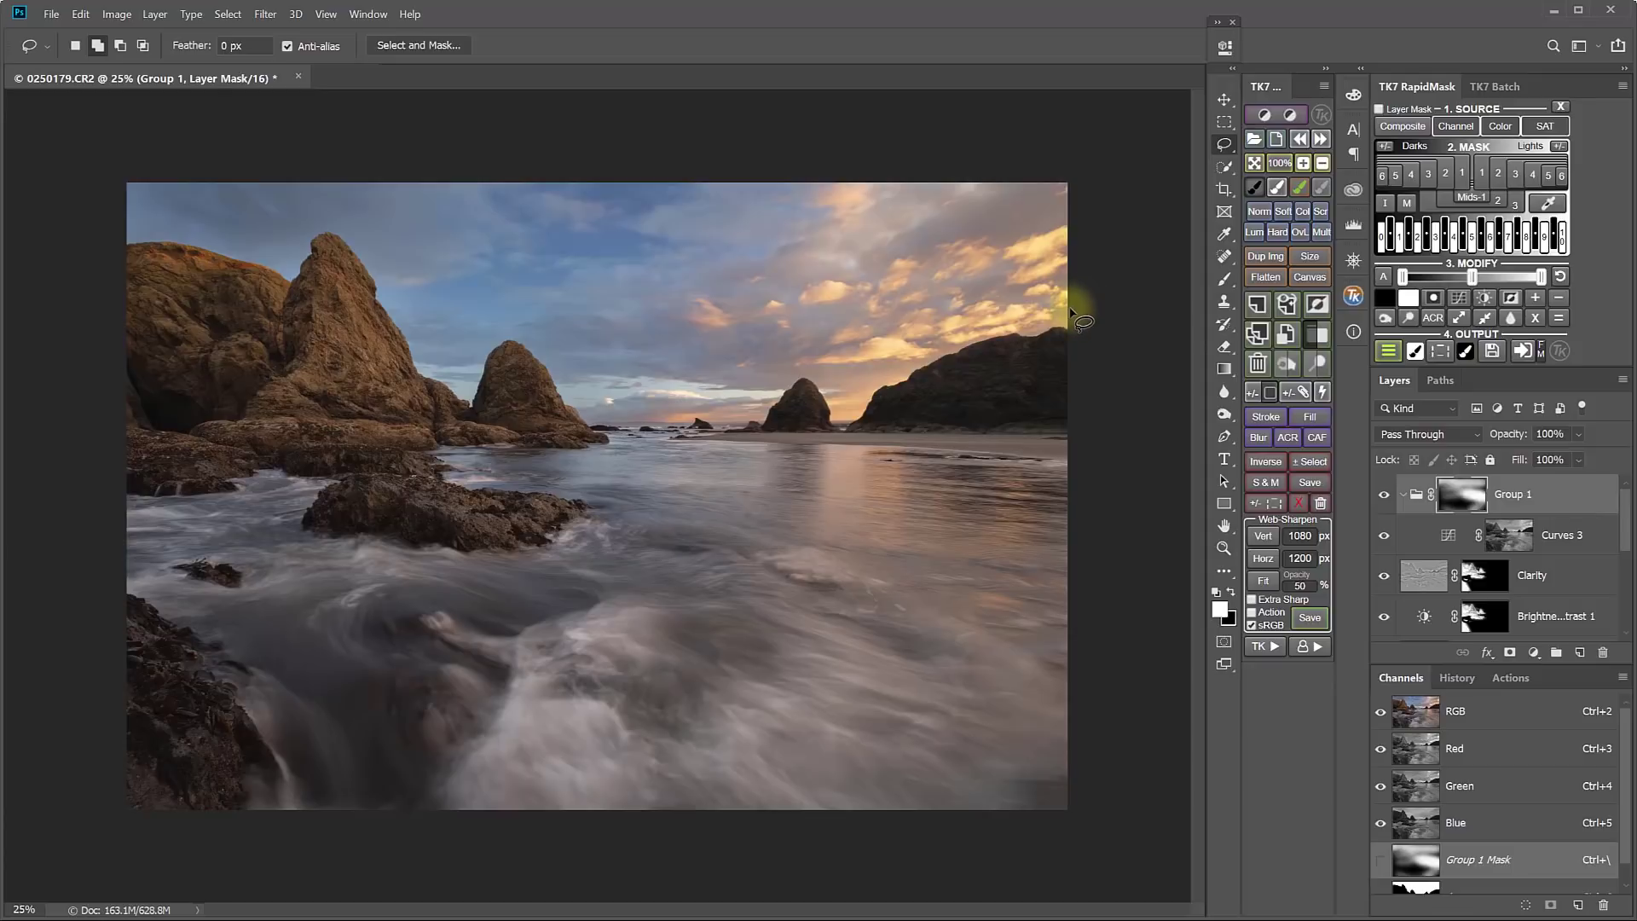
{"action": "mouse_move", "coordinate": [1071, 312]}
{"action": "left_mouse_down"}
{"action": "mouse_move", "coordinate": [878, 240]}
{"action": "mouse_move", "coordinate": [679, 303]}
{"action": "mouse_move", "coordinate": [583, 313]}
{"action": "mouse_move", "coordinate": [380, 220]}
{"action": "mouse_move", "coordinate": [268, 230]}
{"action": "mouse_move", "coordinate": [219, 255]}
{"action": "mouse_move", "coordinate": [152, 327]}
{"action": "mouse_move", "coordinate": [126, 414]}
{"action": "mouse_move", "coordinate": [132, 742]}
{"action": "mouse_move", "coordinate": [172, 824]}
{"action": "mouse_move", "coordinate": [235, 863]}
{"action": "mouse_move", "coordinate": [550, 764]}
{"action": "mouse_move", "coordinate": [833, 813]}
{"action": "mouse_move", "coordinate": [925, 785]}
{"action": "mouse_move", "coordinate": [956, 635]}
{"action": "mouse_move", "coordinate": [1036, 611]}
{"action": "mouse_move", "coordinate": [1050, 543]}
{"action": "mouse_move", "coordinate": [977, 265]}
{"action": "left_mouse_up"}
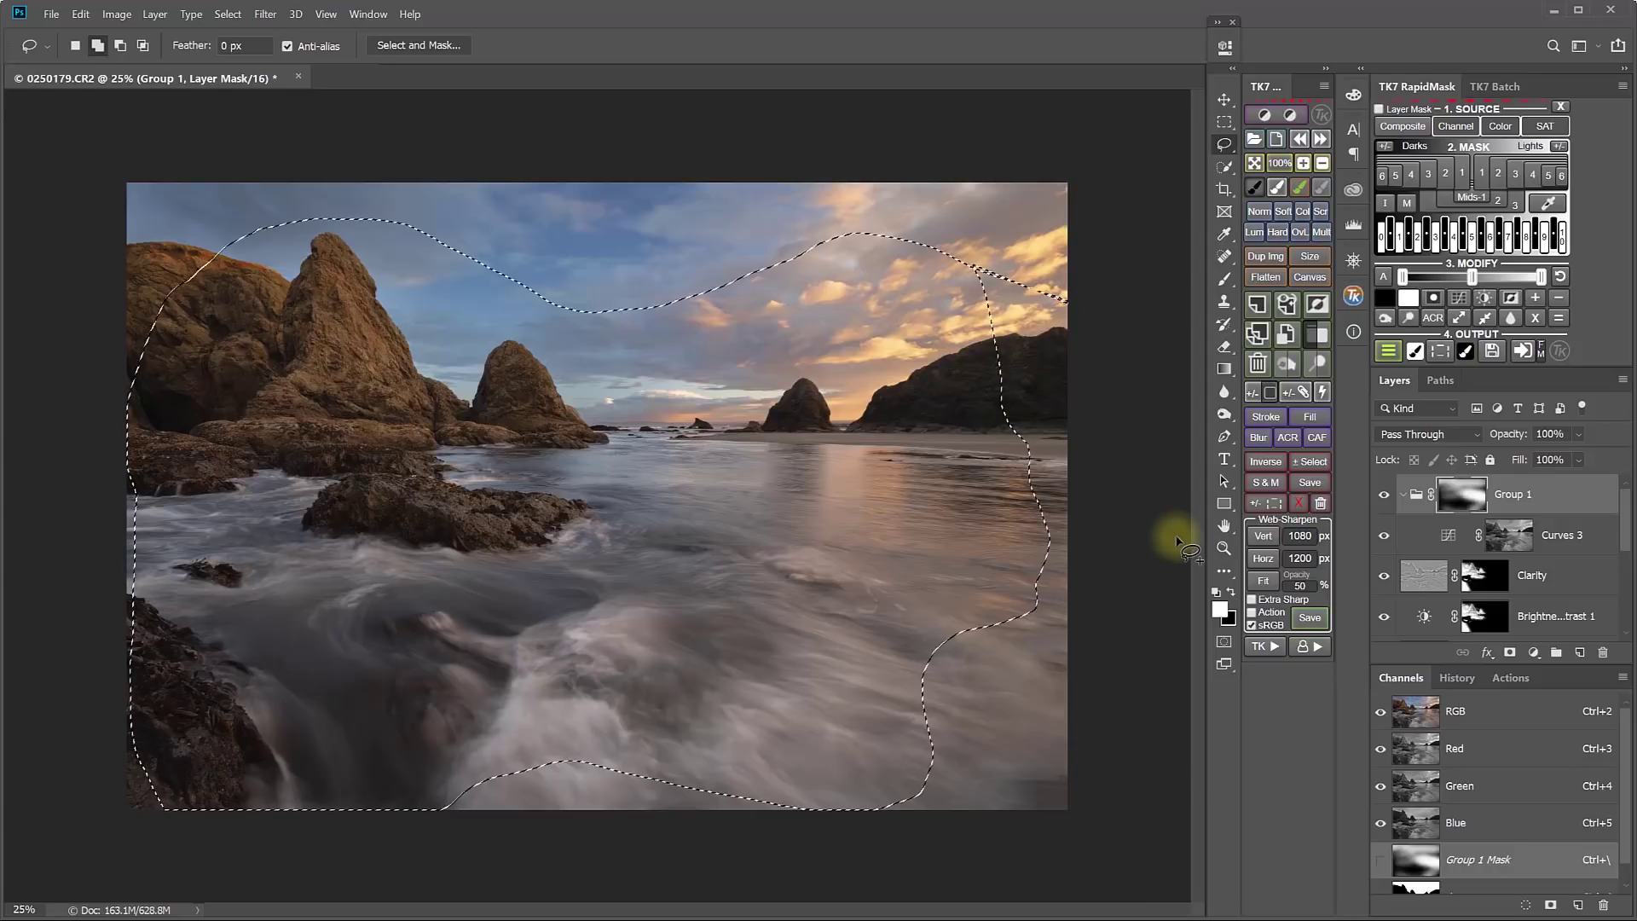
{"action": "left_click", "coordinate": [1265, 650]}
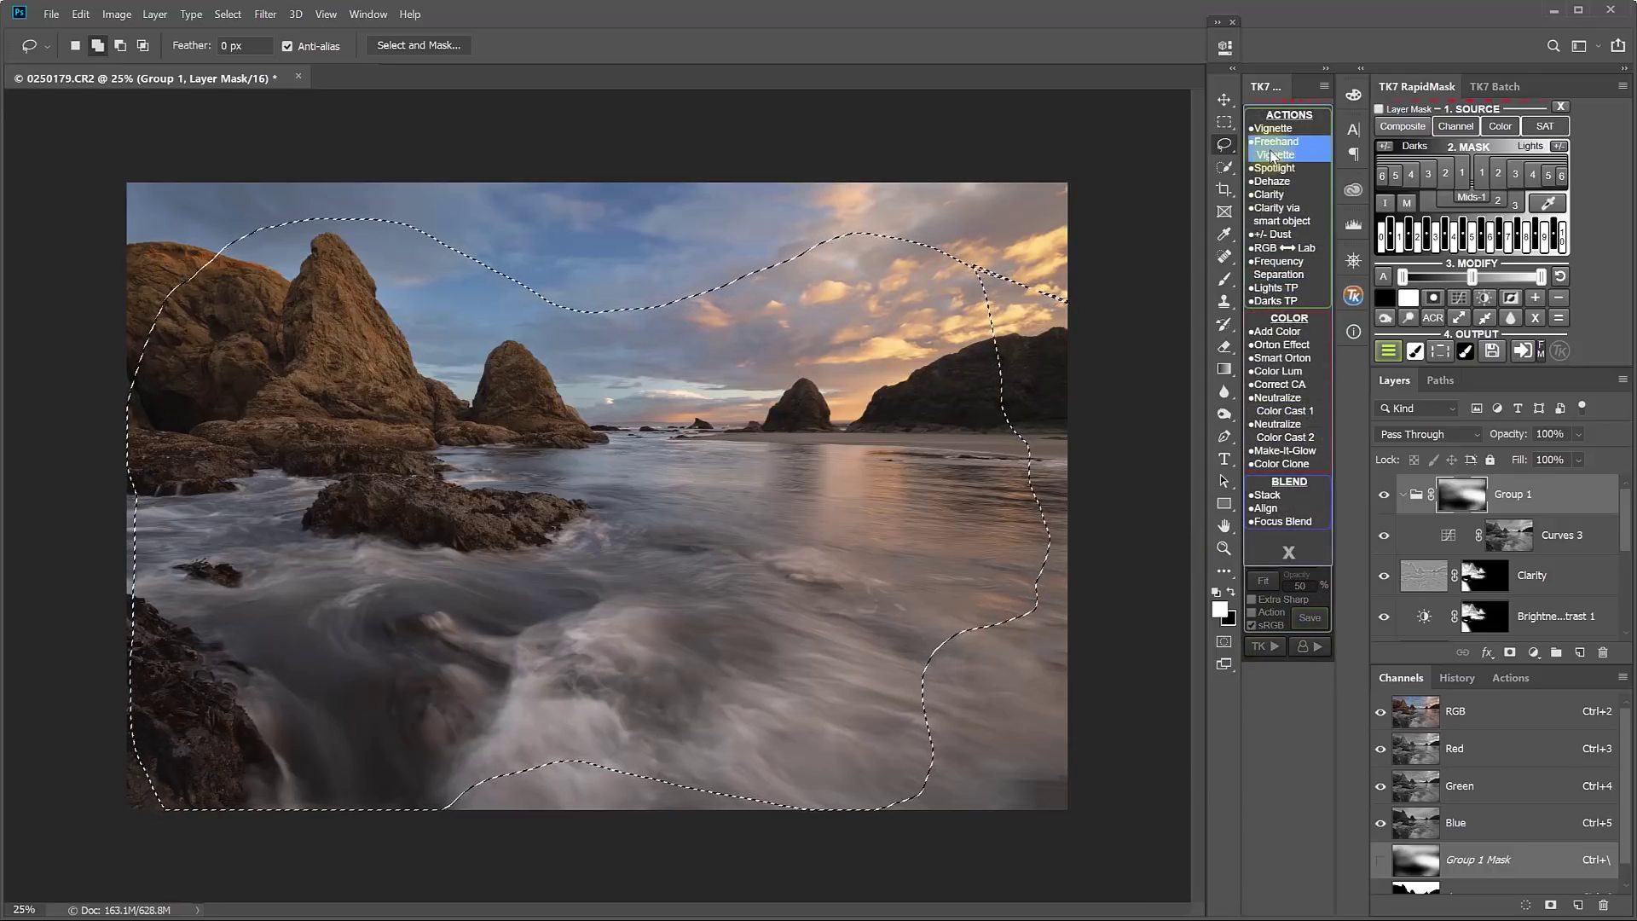
{"action": "left_click", "coordinate": [1272, 154]}
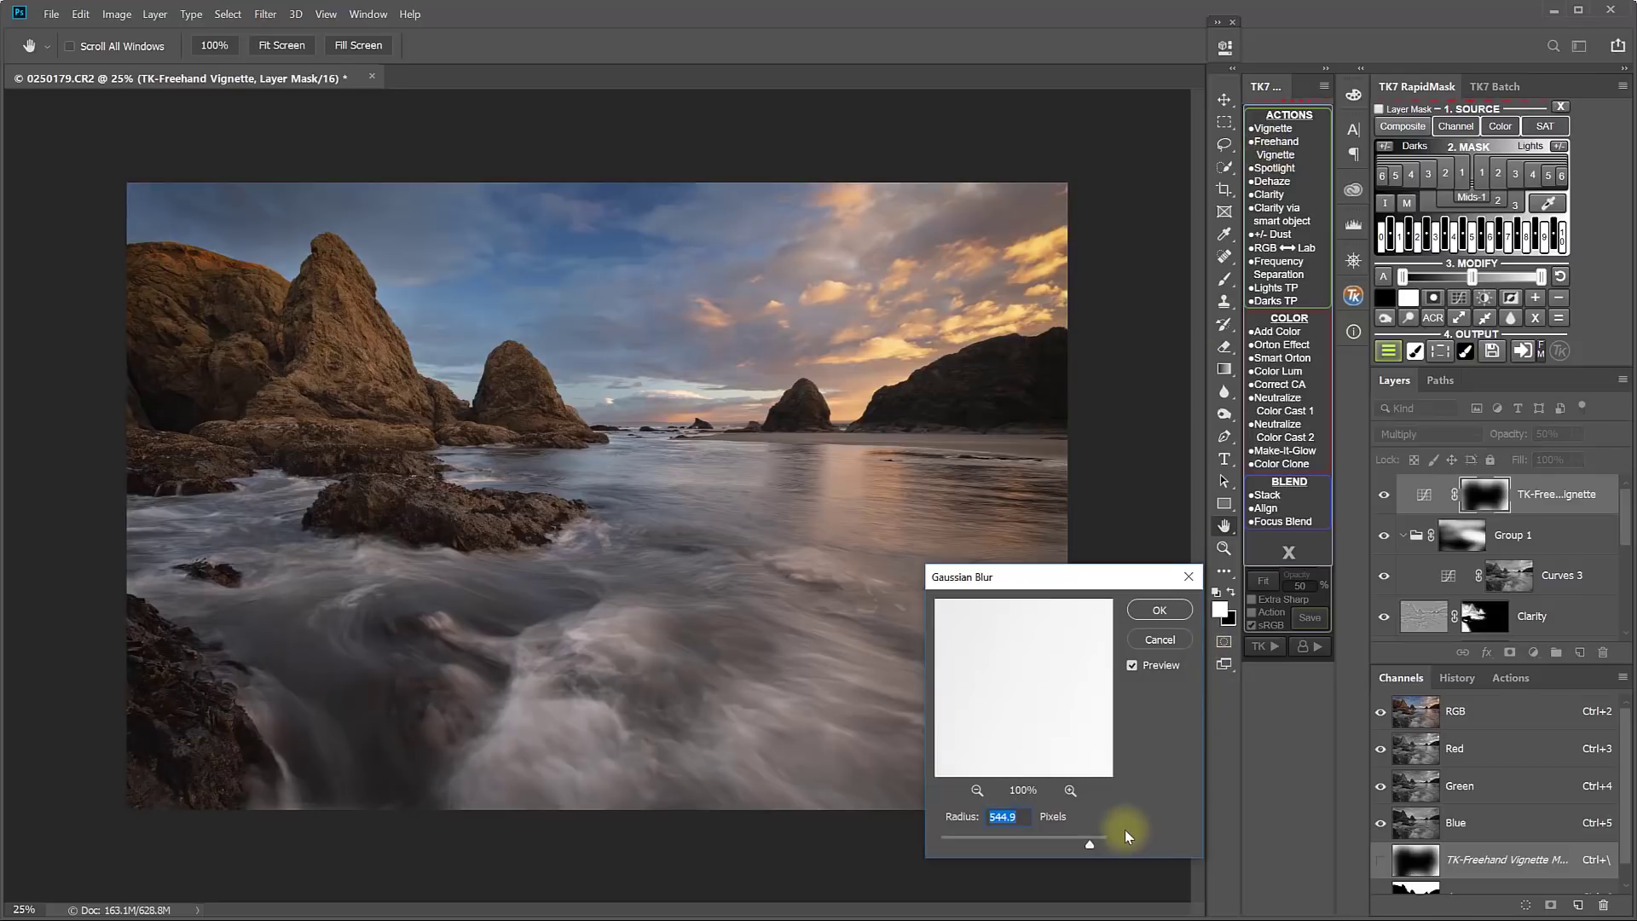
{"action": "left_click_drag", "start_coordinate": [1090, 847], "coordinate": [1082, 847]}
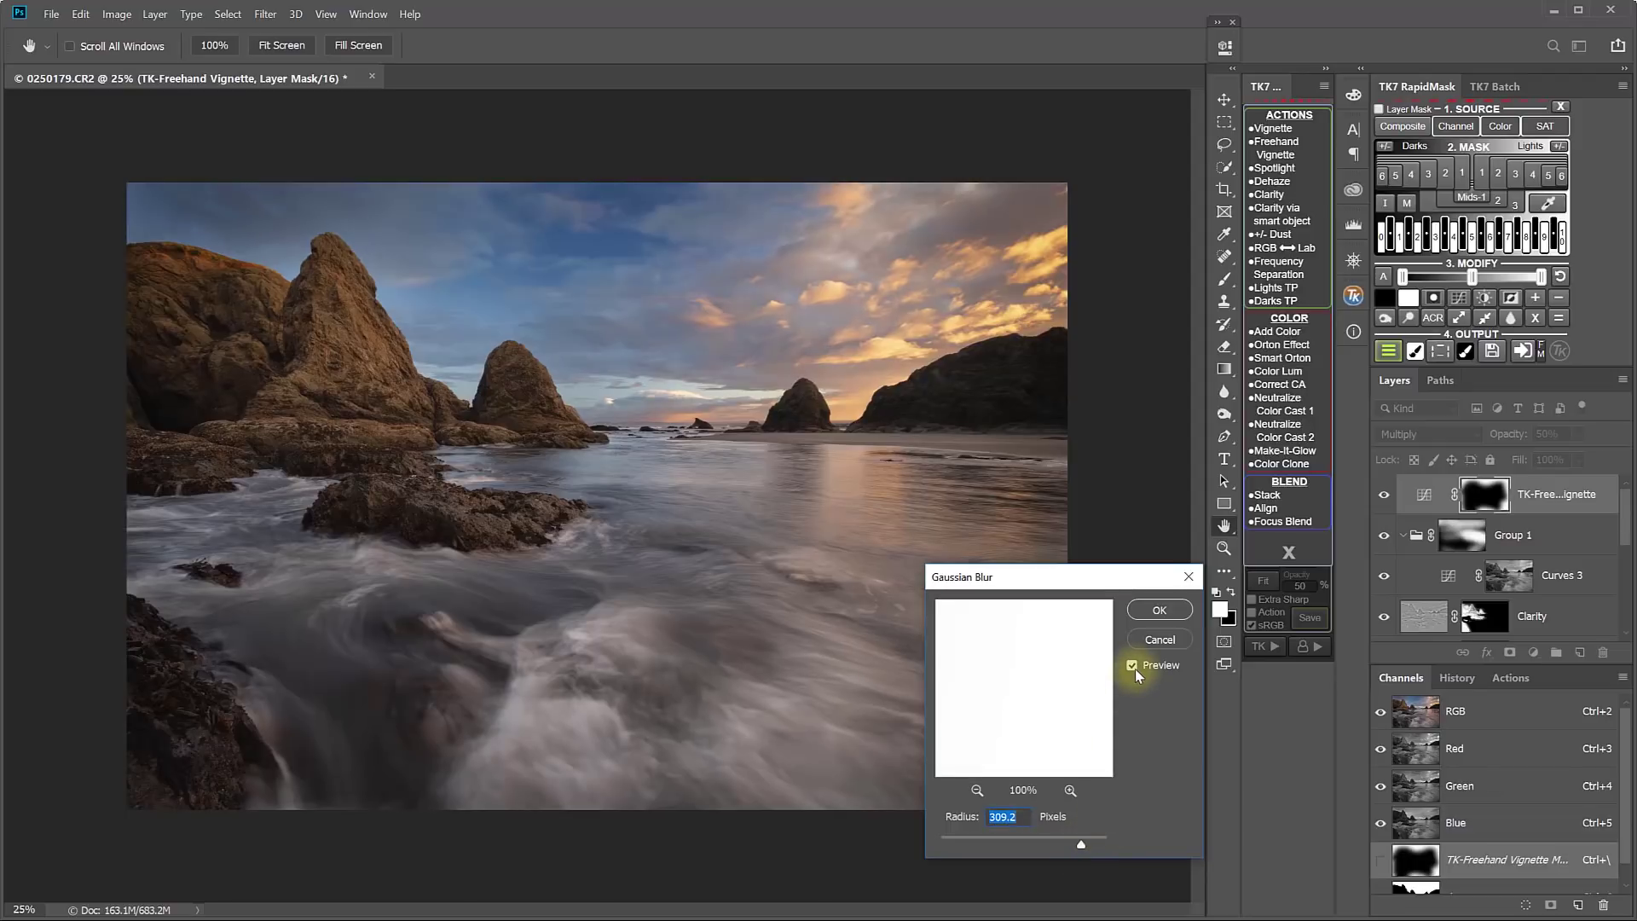
{"action": "left_click", "coordinate": [1158, 609]}
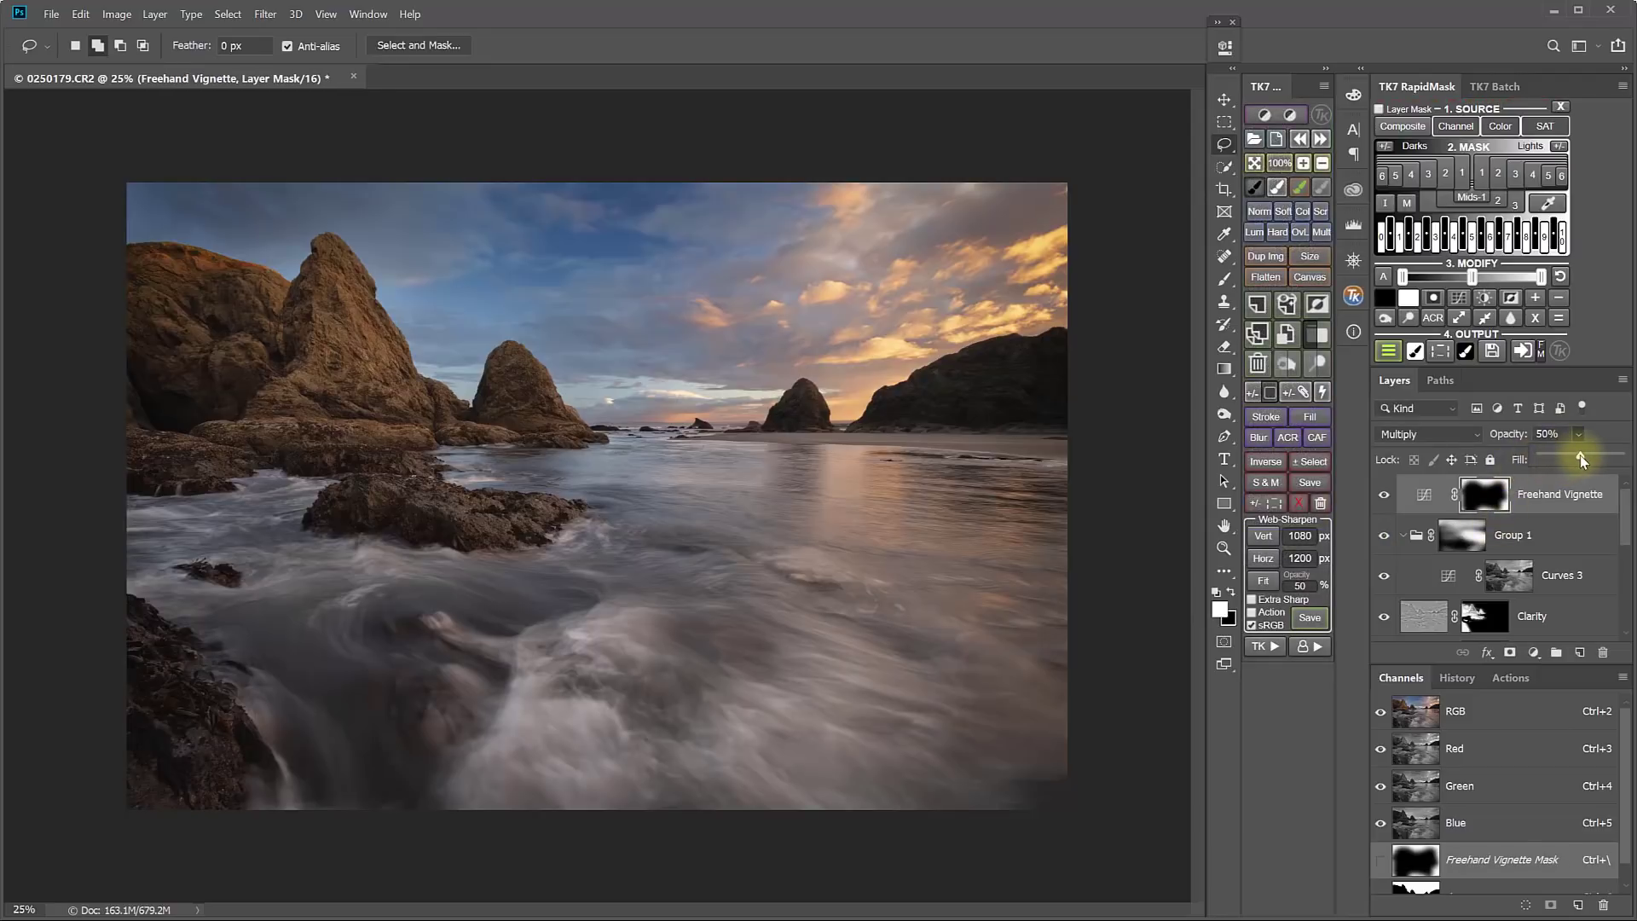
{"action": "left_click_drag", "start_coordinate": [1602, 458], "coordinate": [1585, 454]}
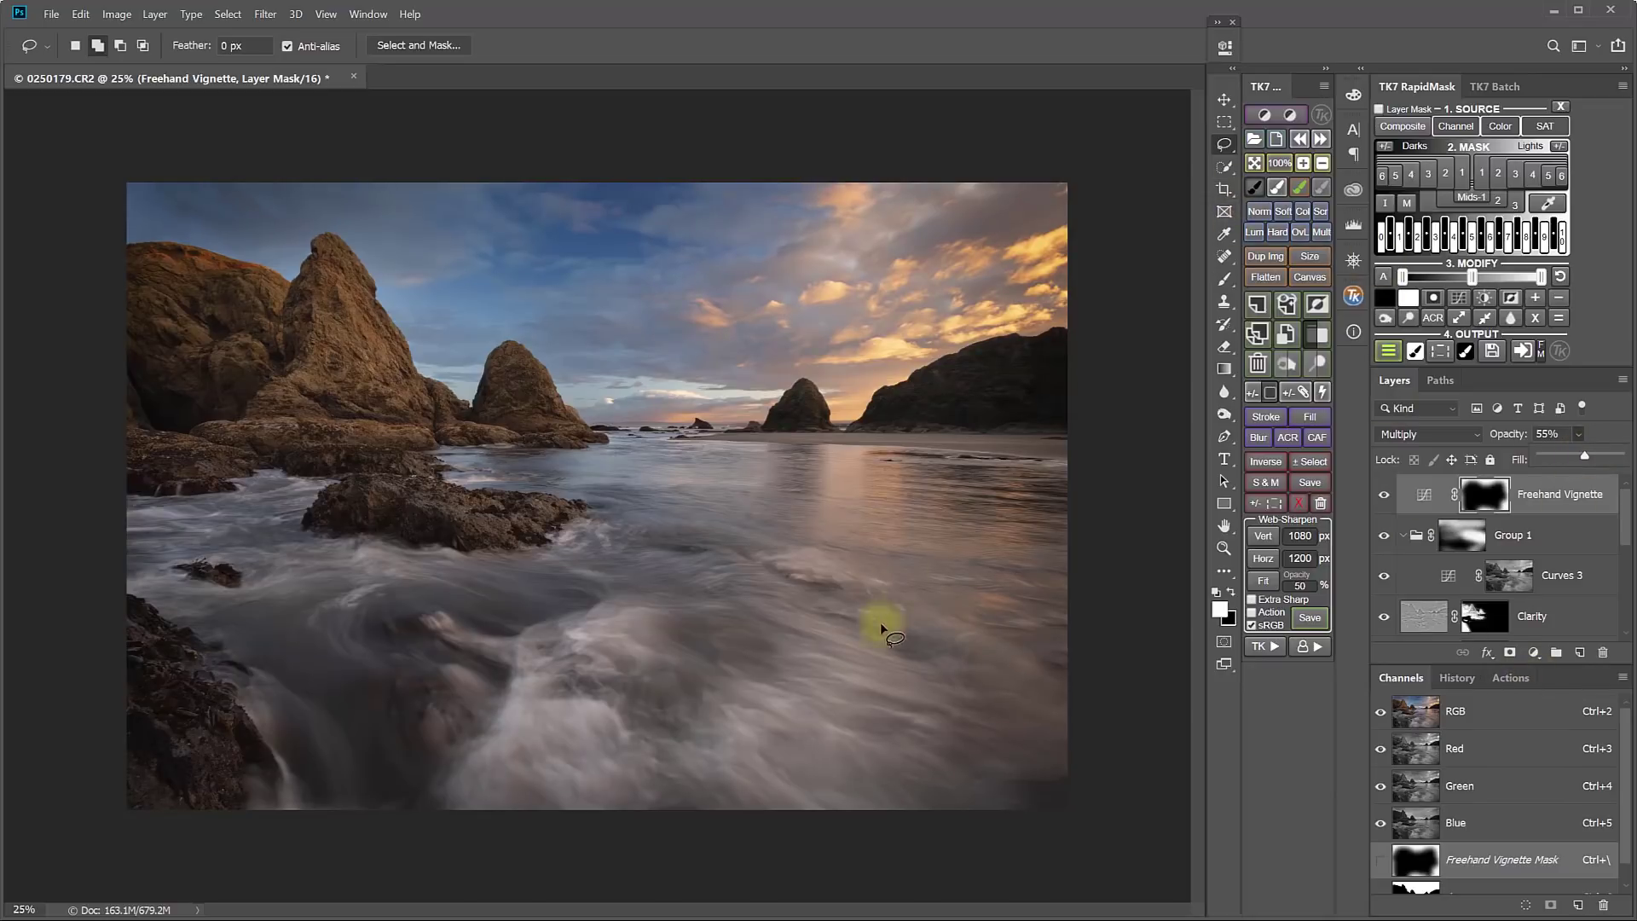
Lasso the foreground water and lower-left rocks and add a Spotlight layer at 61% opacity
{"action": "mouse_move", "coordinate": [961, 562]}
{"action": "left_mouse_down"}
{"action": "mouse_move", "coordinate": [913, 526]}
{"action": "mouse_move", "coordinate": [815, 509]}
{"action": "mouse_move", "coordinate": [681, 558]}
{"action": "mouse_move", "coordinate": [575, 501]}
{"action": "mouse_move", "coordinate": [540, 530]}
{"action": "mouse_move", "coordinate": [492, 699]}
{"action": "mouse_move", "coordinate": [566, 749]}
{"action": "mouse_move", "coordinate": [752, 769]}
{"action": "mouse_move", "coordinate": [926, 689]}
{"action": "mouse_move", "coordinate": [957, 559]}
{"action": "left_mouse_up"}
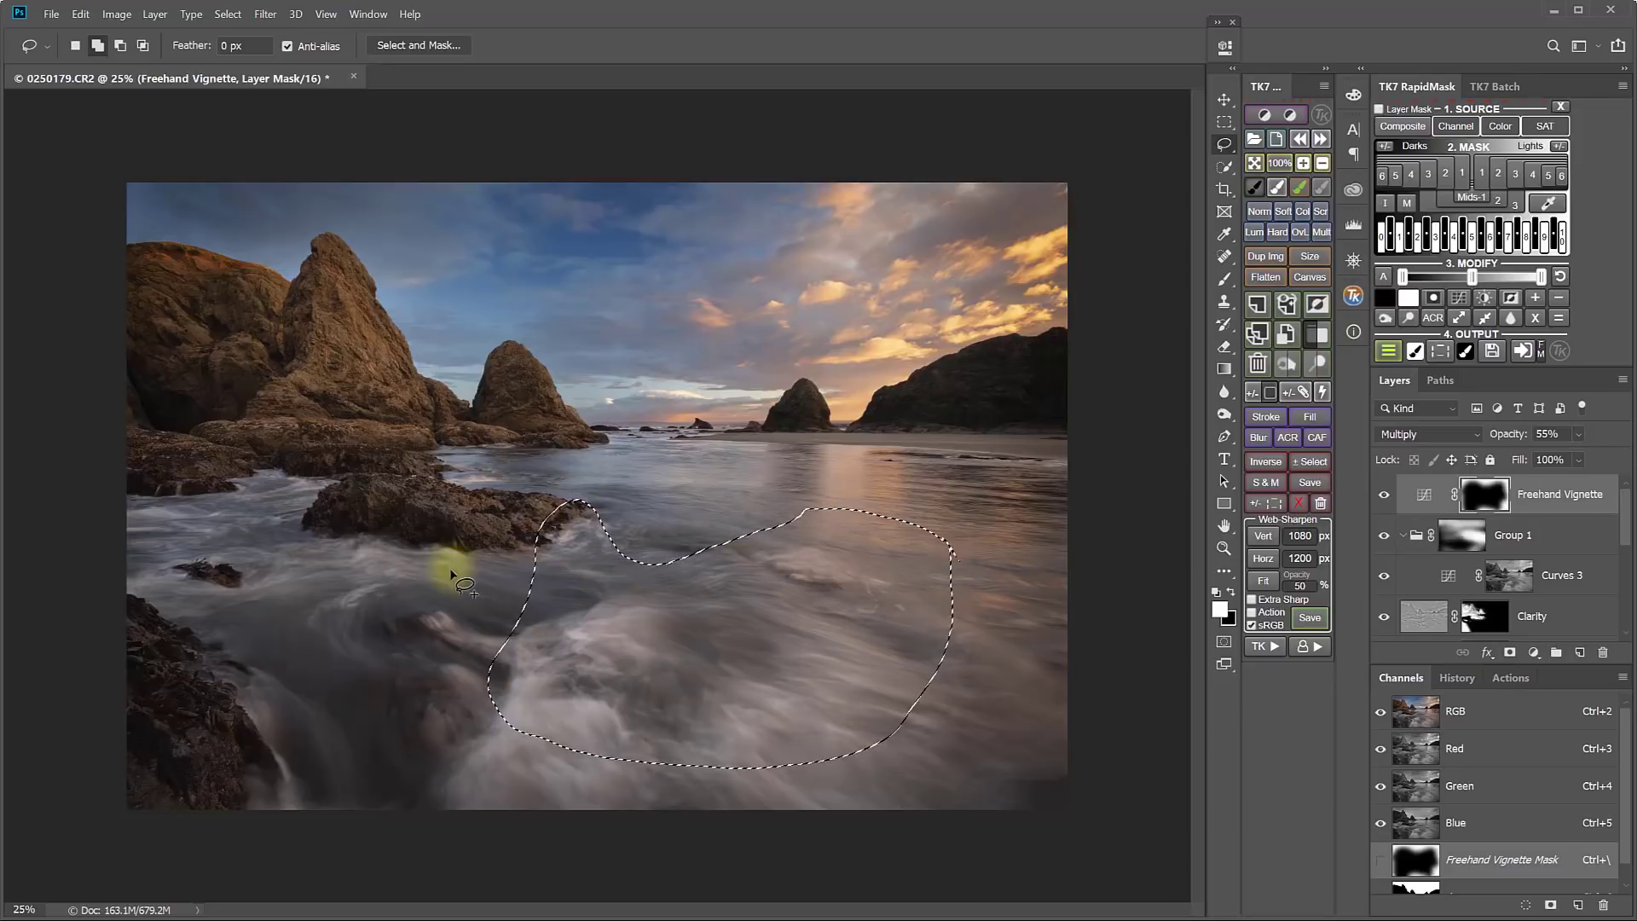
{"action": "mouse_move", "coordinate": [463, 542]}
{"action": "left_mouse_down"}
{"action": "mouse_move", "coordinate": [240, 370]}
{"action": "mouse_move", "coordinate": [166, 426]}
{"action": "mouse_move", "coordinate": [214, 492]}
{"action": "mouse_move", "coordinate": [191, 537]}
{"action": "mouse_move", "coordinate": [194, 603]}
{"action": "mouse_move", "coordinate": [244, 647]}
{"action": "mouse_move", "coordinate": [392, 595]}
{"action": "mouse_move", "coordinate": [463, 543]}
{"action": "left_mouse_up"}
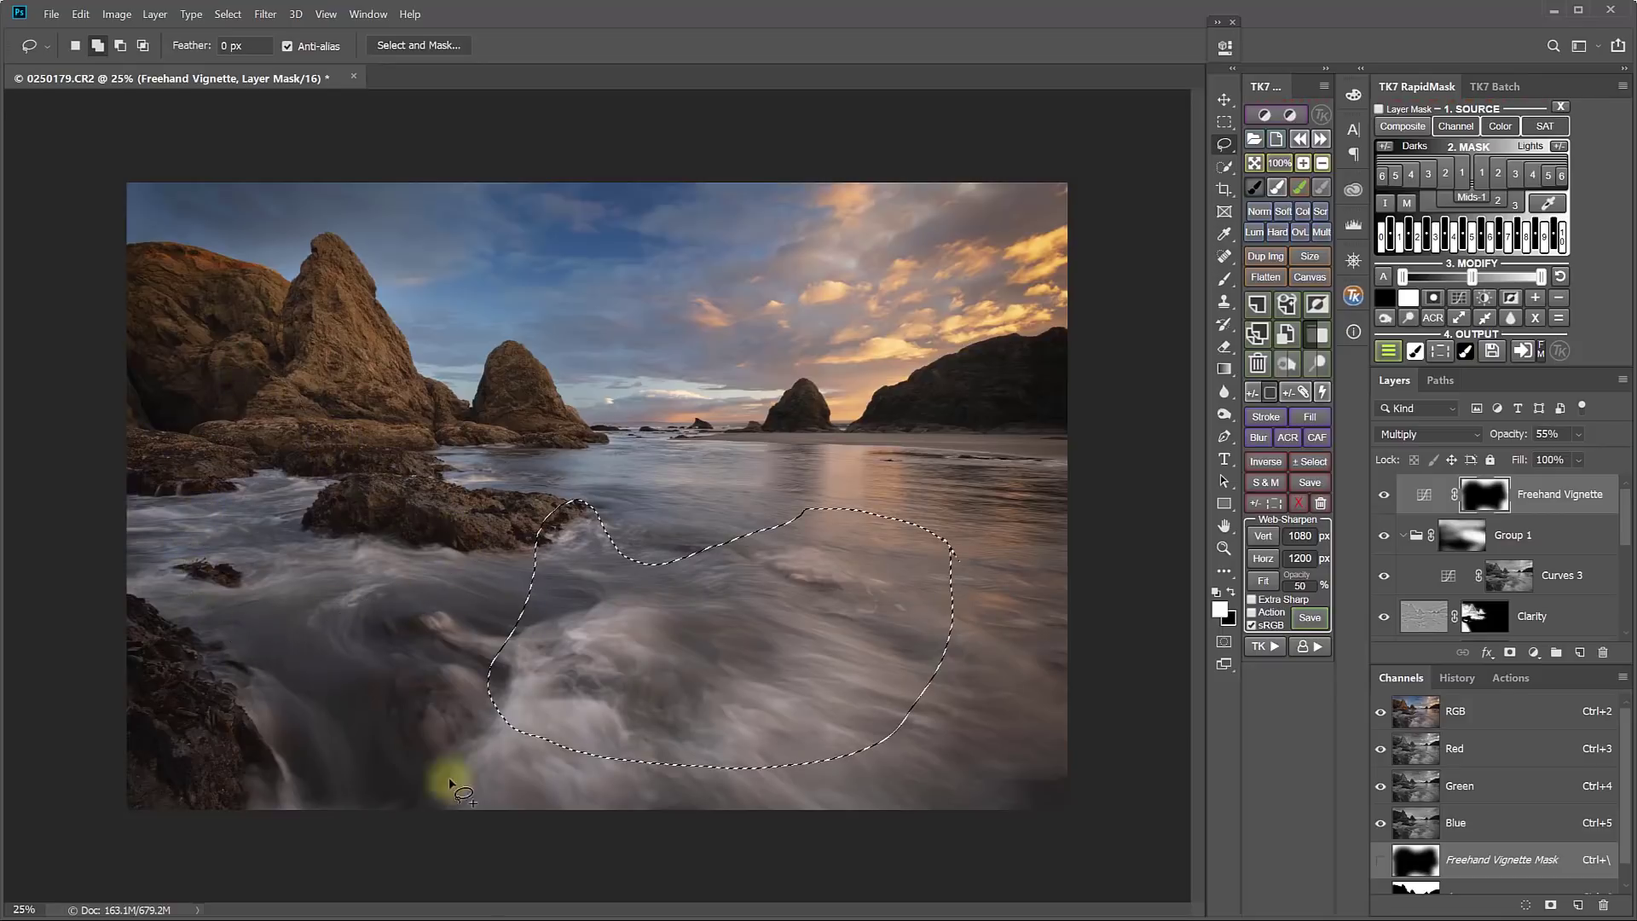
{"action": "mouse_move", "coordinate": [255, 763]}
{"action": "left_mouse_down"}
{"action": "mouse_move", "coordinate": [182, 657]}
{"action": "mouse_move", "coordinate": [182, 731]}
{"action": "mouse_move", "coordinate": [237, 721]}
{"action": "mouse_move", "coordinate": [248, 749]}
{"action": "left_mouse_up"}
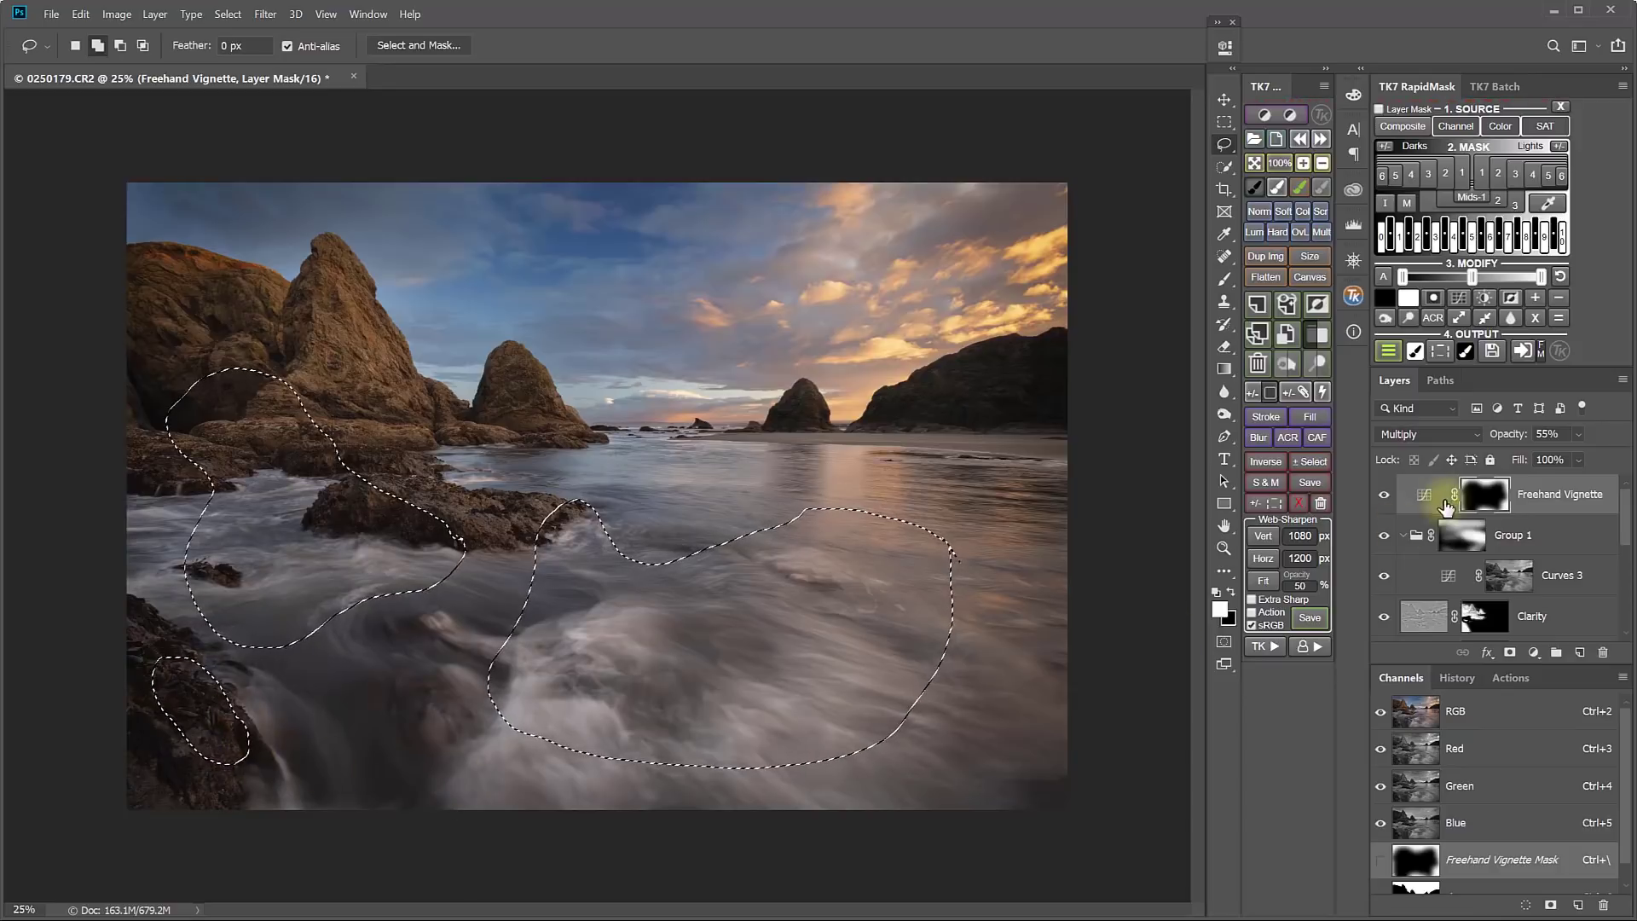
{"action": "left_click", "coordinate": [1259, 645]}
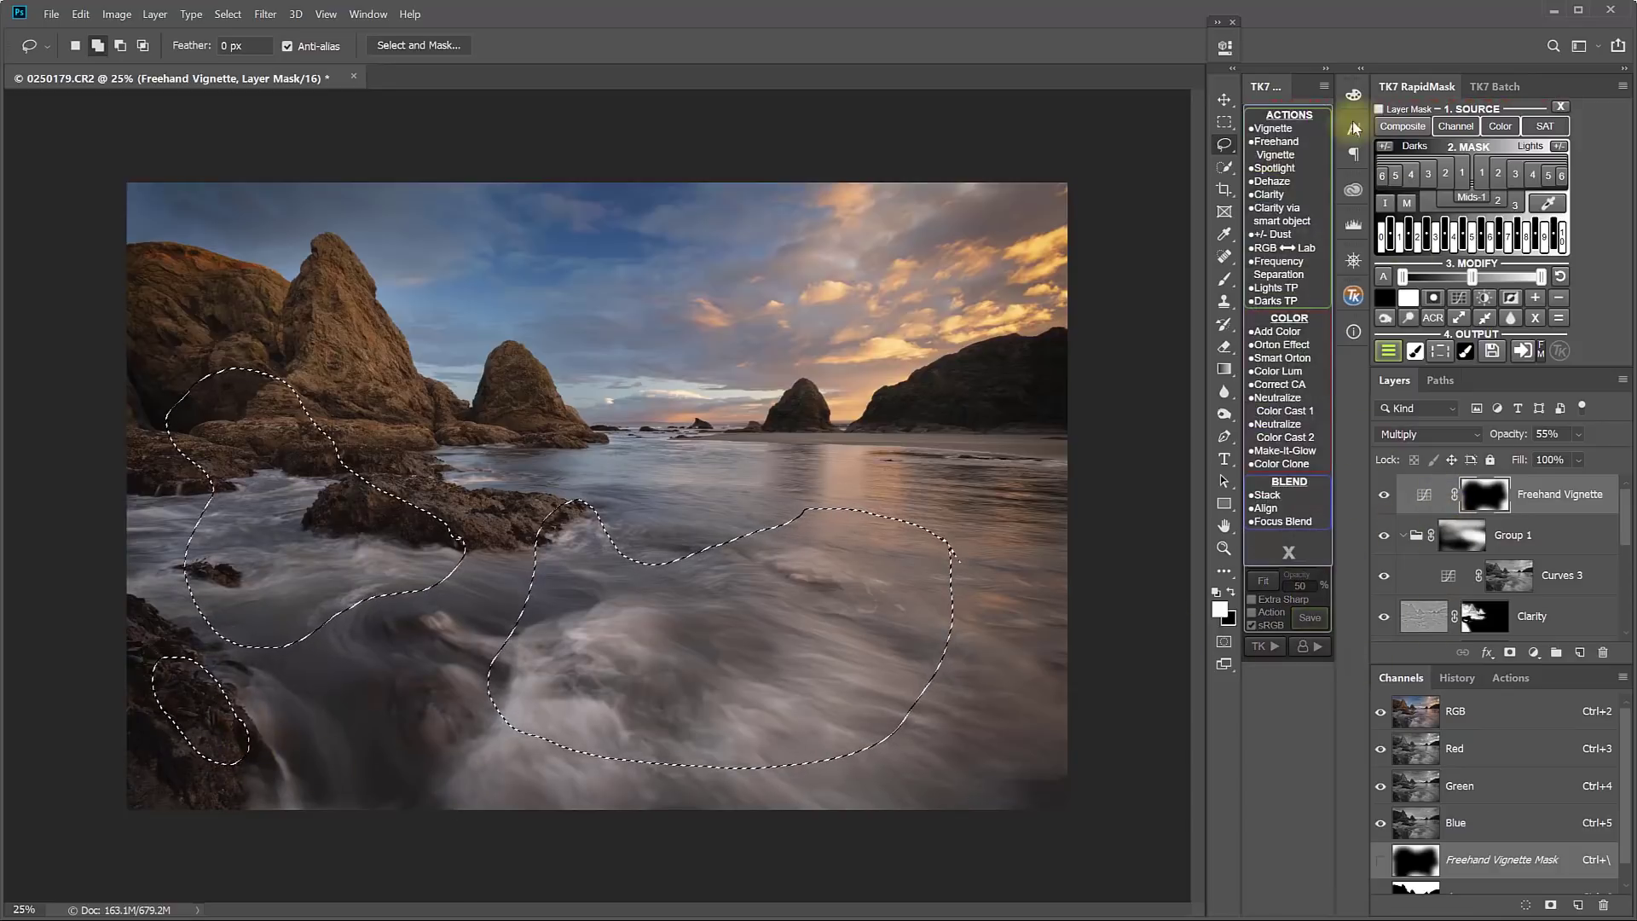
{"action": "left_click", "coordinate": [1281, 170]}
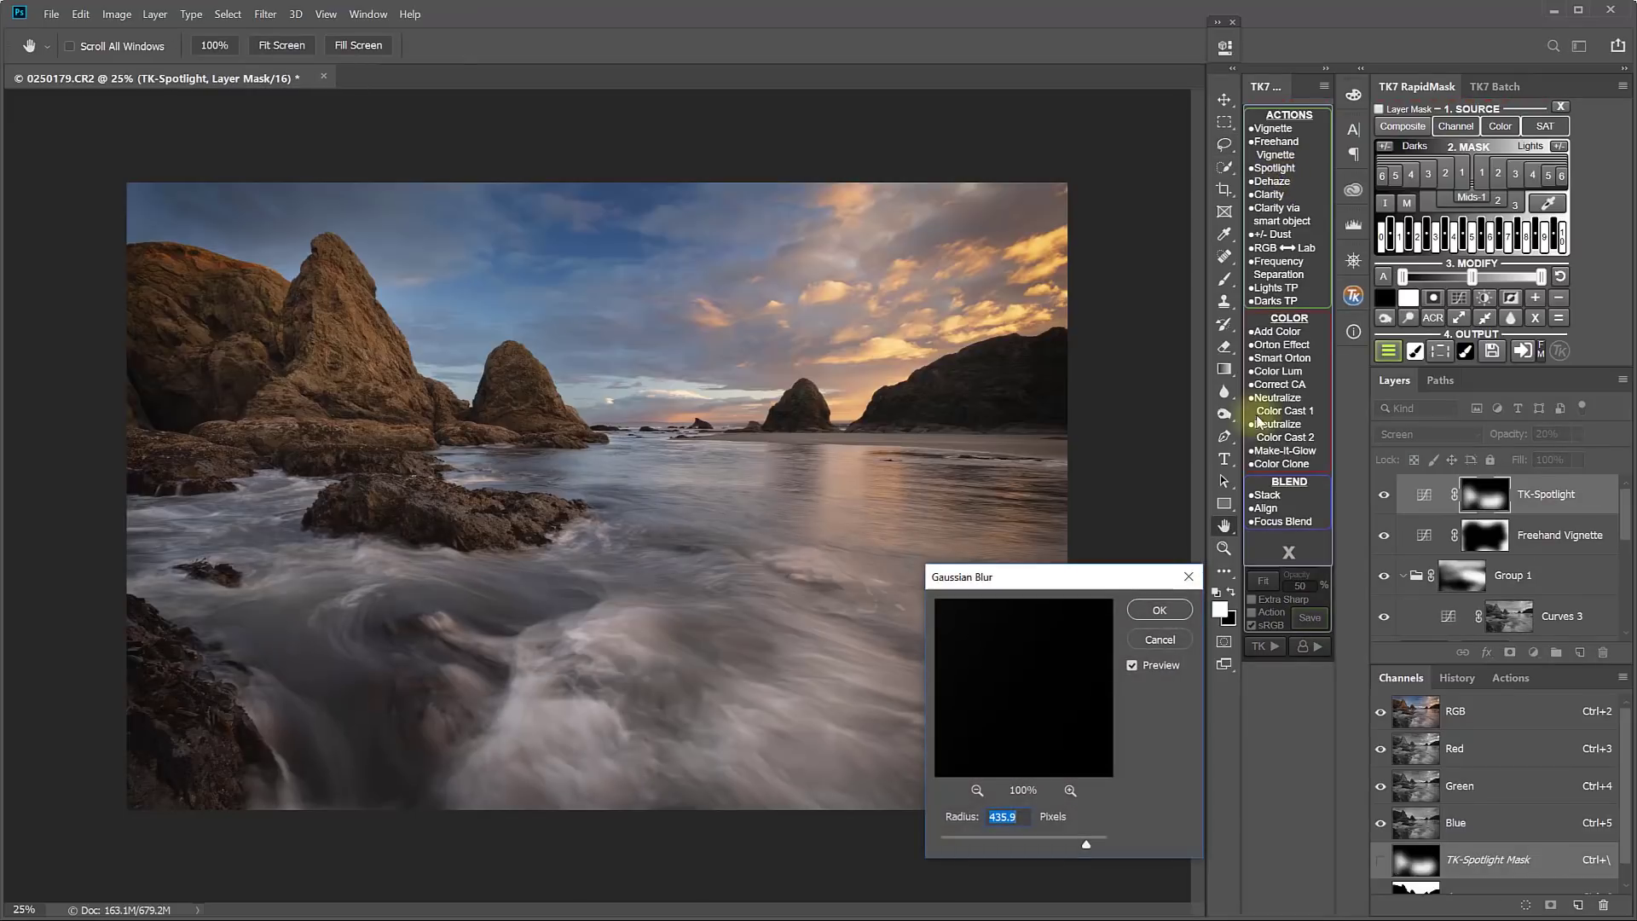
{"action": "left_click", "coordinate": [1159, 611]}
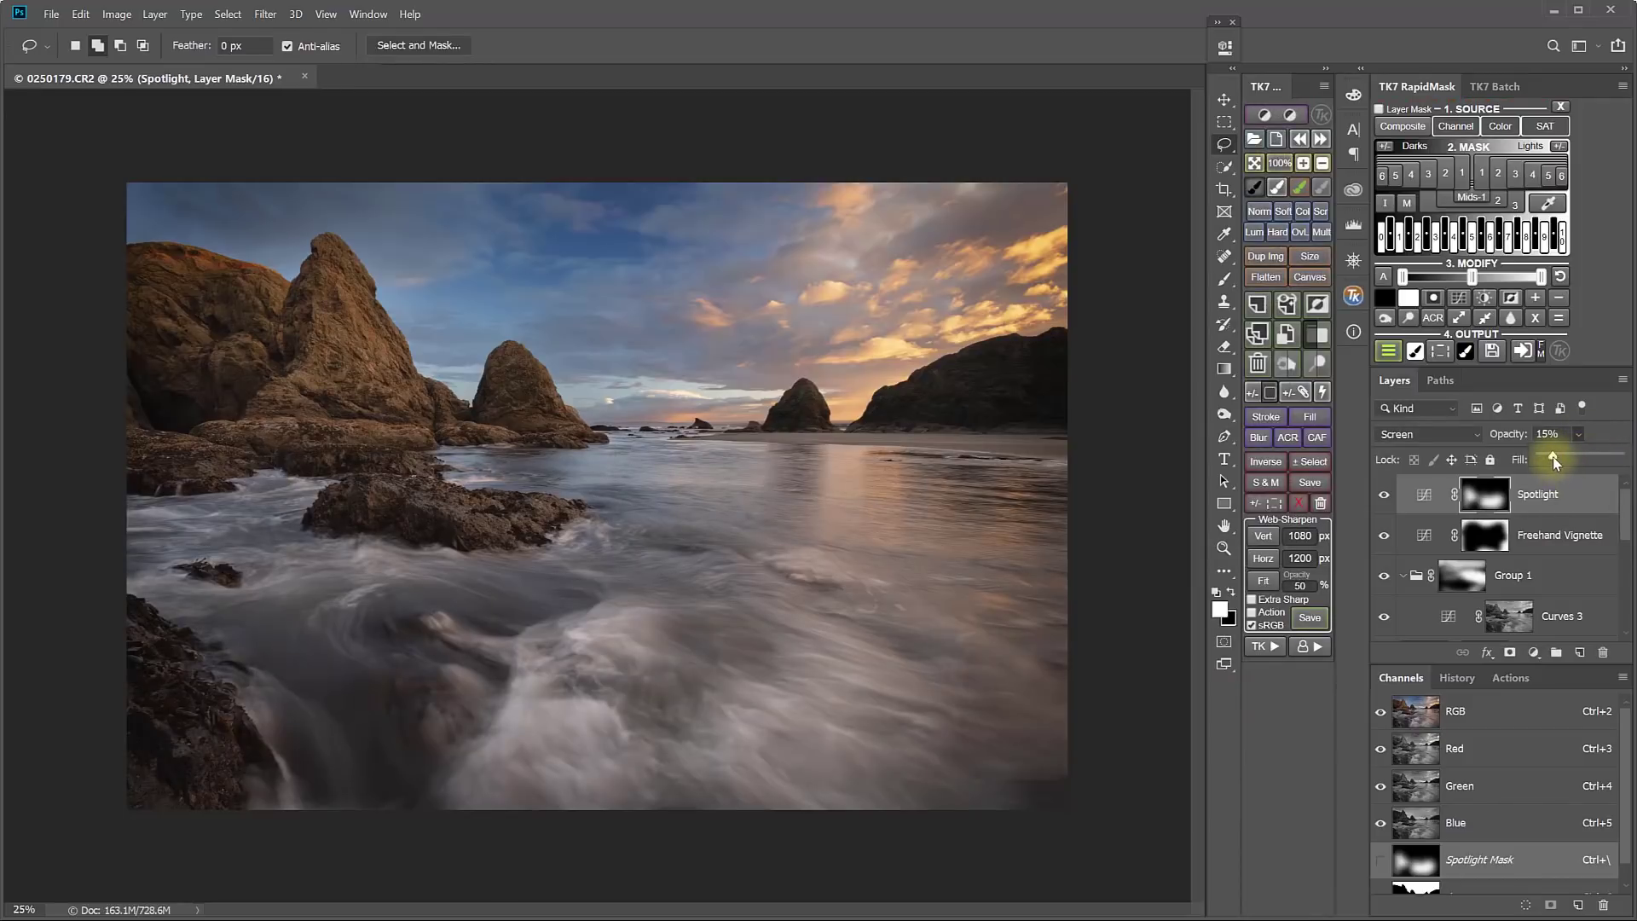
{"action": "left_click_drag", "start_coordinate": [1569, 459], "coordinate": [1591, 458]}
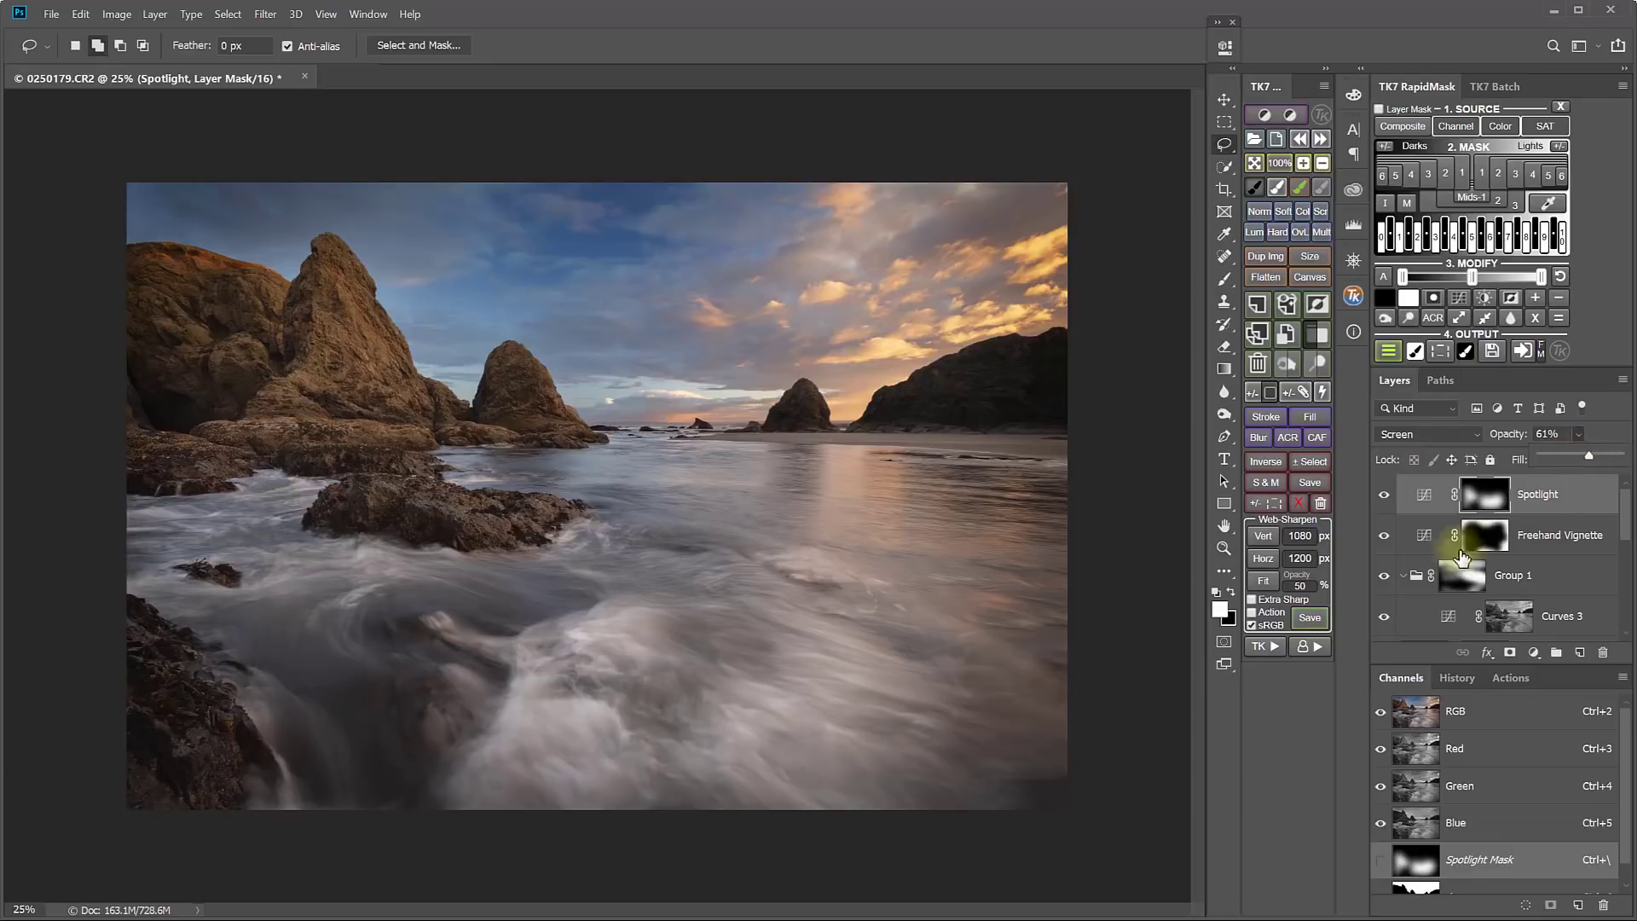
Give the Spotlight layer an S-curve with points at 81→54 and 159→165
{"action": "left_click", "coordinate": [1427, 499]}
{"action": "double_click", "coordinate": [1426, 499]}
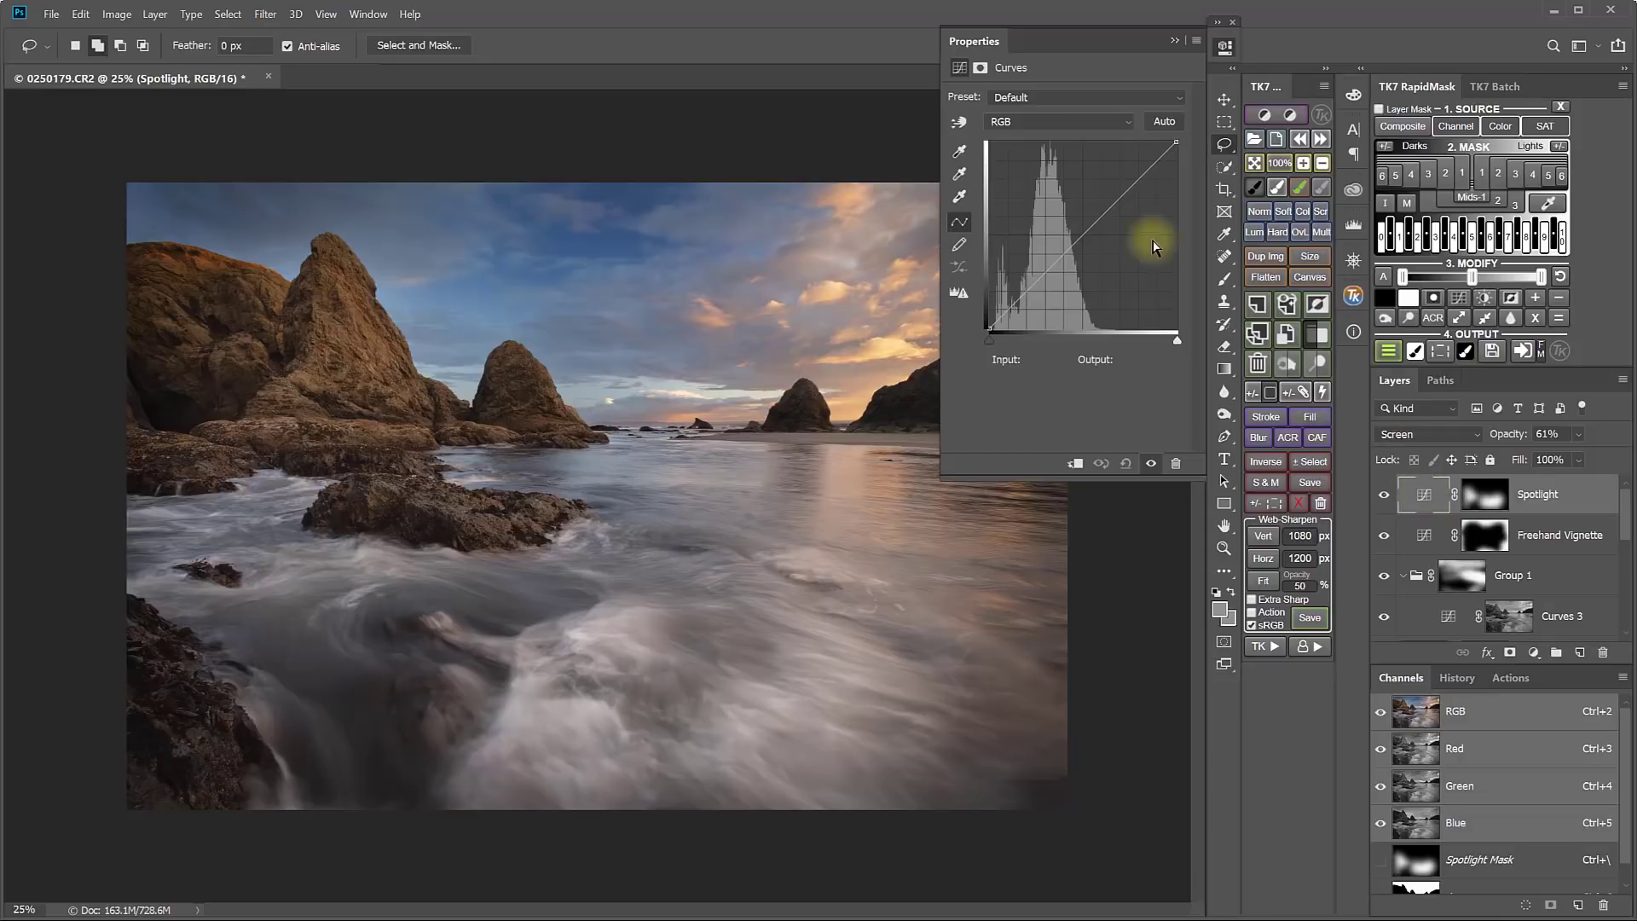
{"action": "left_click", "coordinate": [1071, 248]}
{"action": "left_click_drag", "start_coordinate": [1077, 264], "coordinate": [1051, 288]}
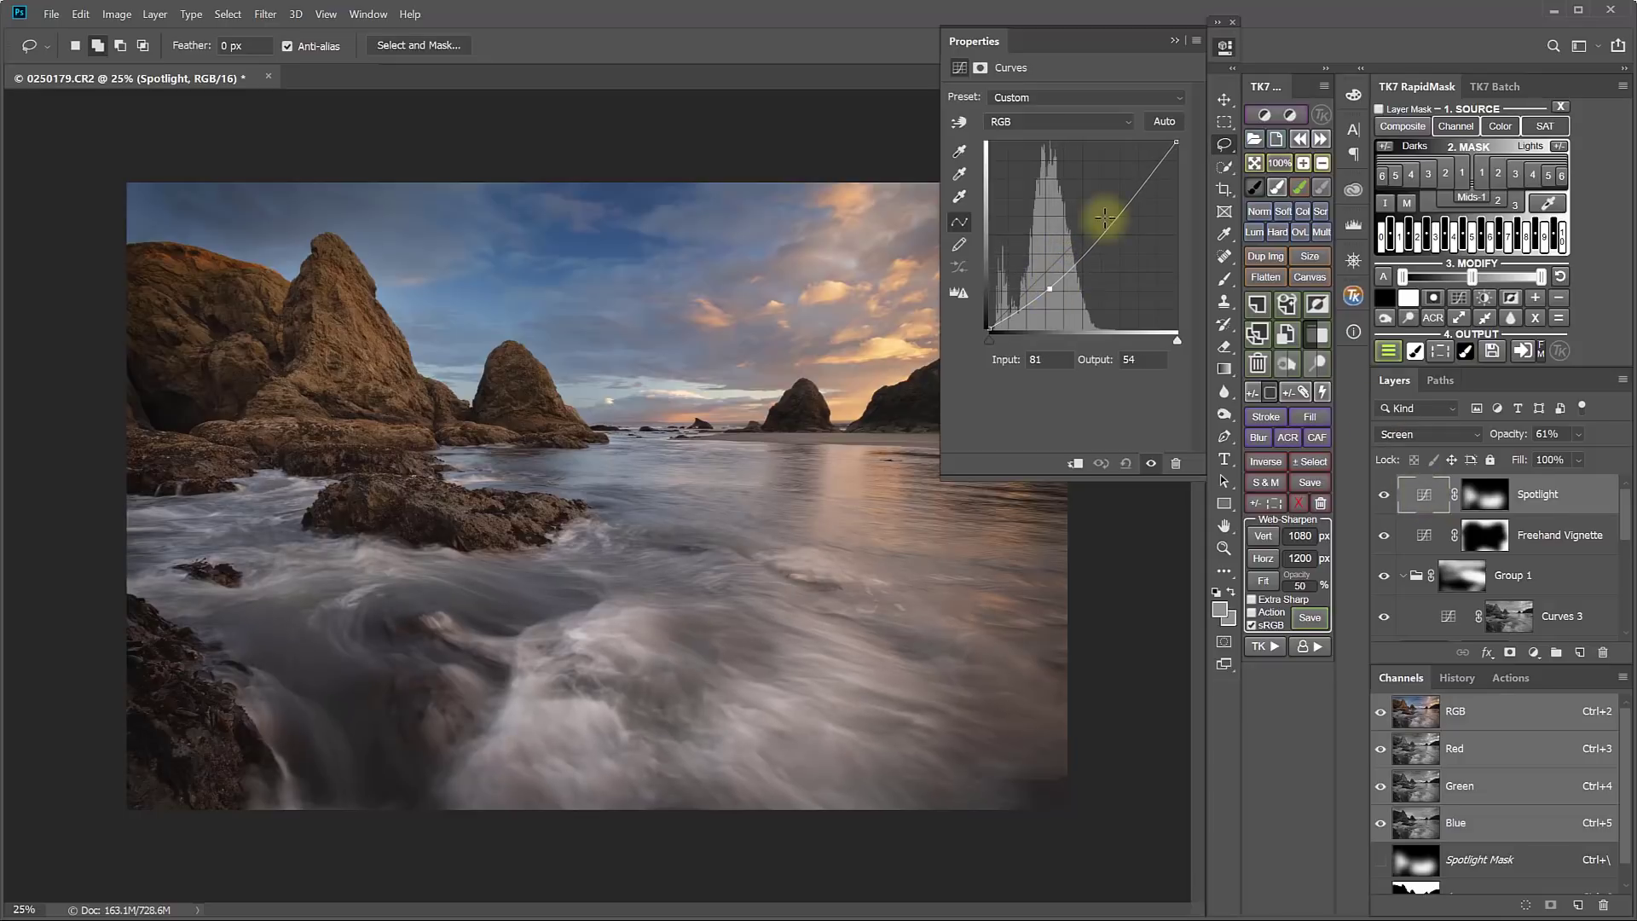
{"action": "left_click_drag", "start_coordinate": [1100, 208], "coordinate": [1106, 207]}
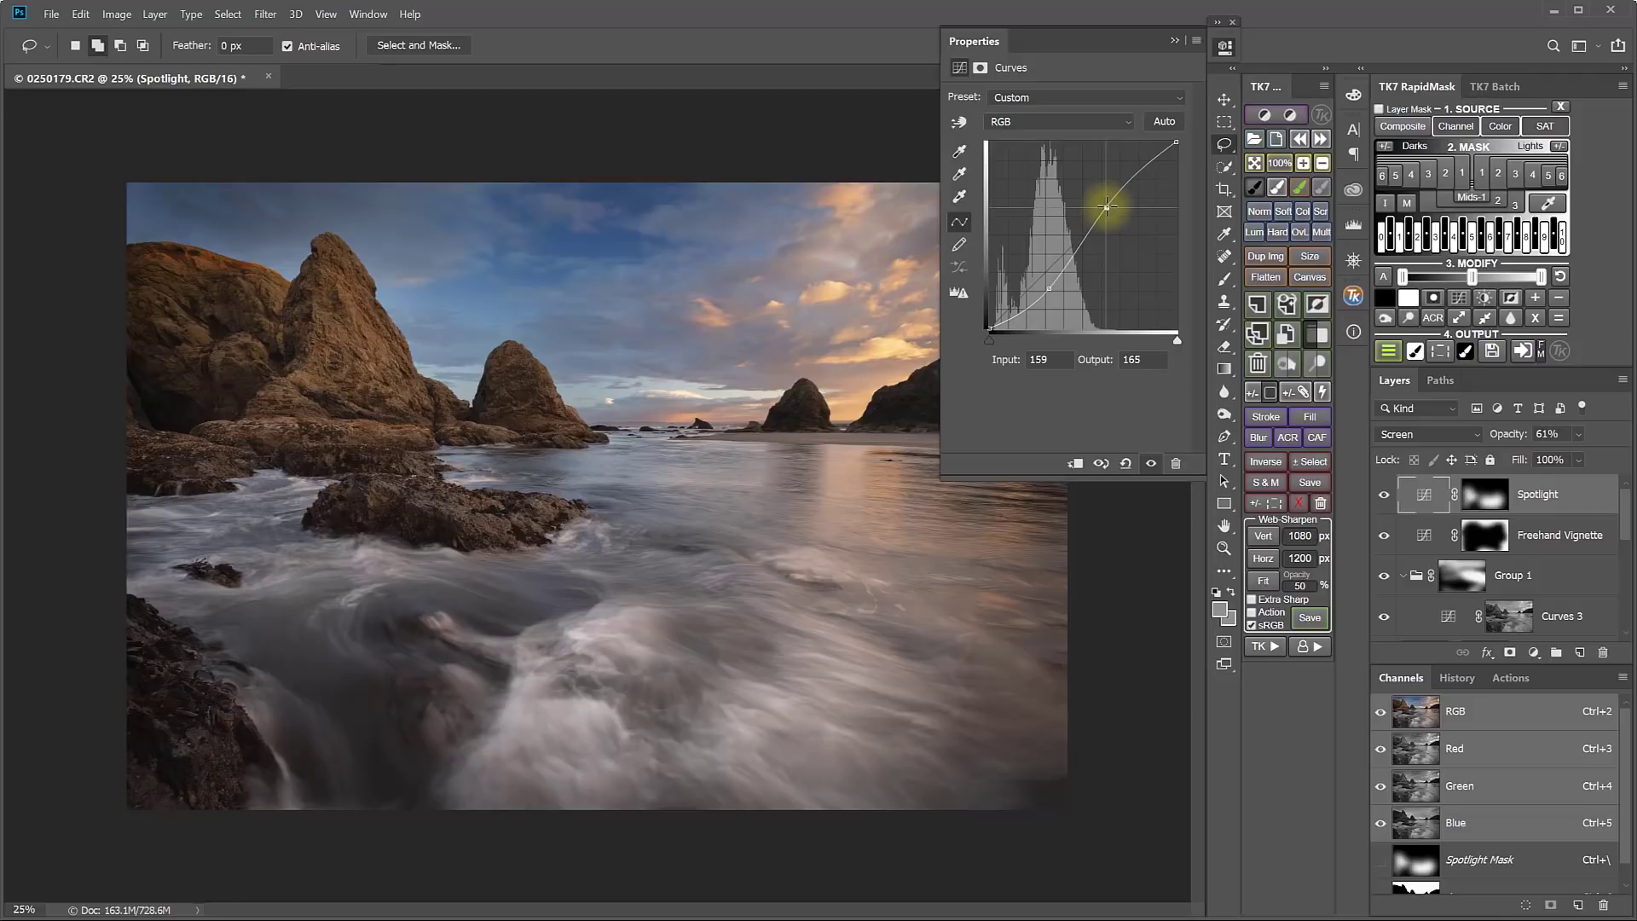
Group Spotlight and Freehand Vignette into a masked group named 'Dimension'
{"action": "left_click", "coordinate": [1224, 47]}
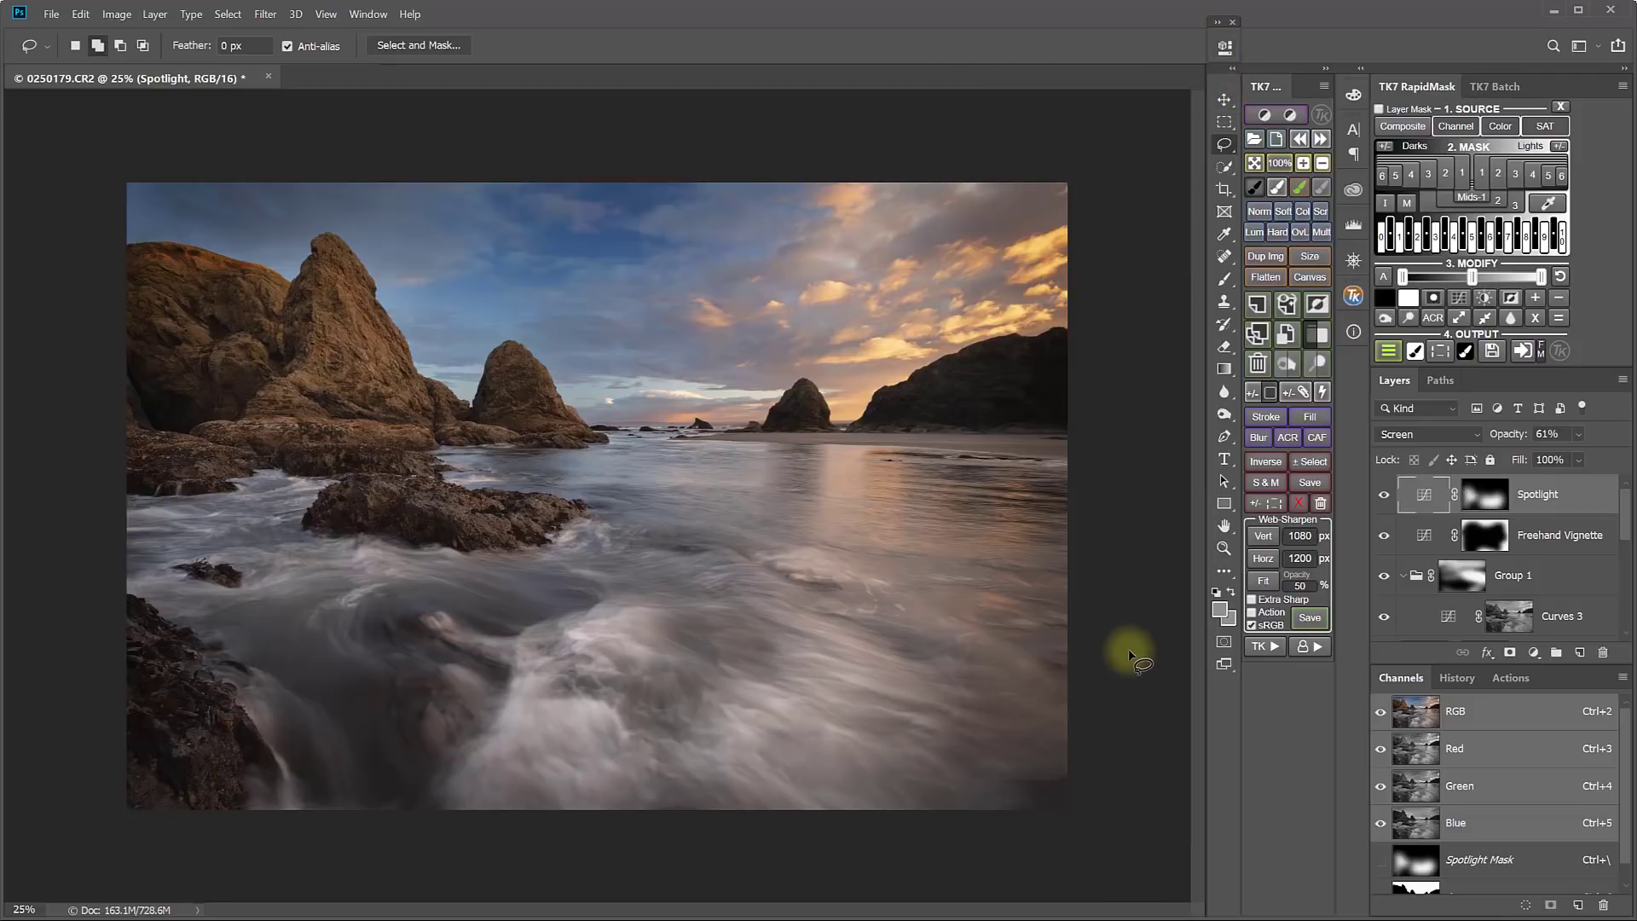
{"action": "left_click", "coordinate": [1599, 542], "text": "shift"}
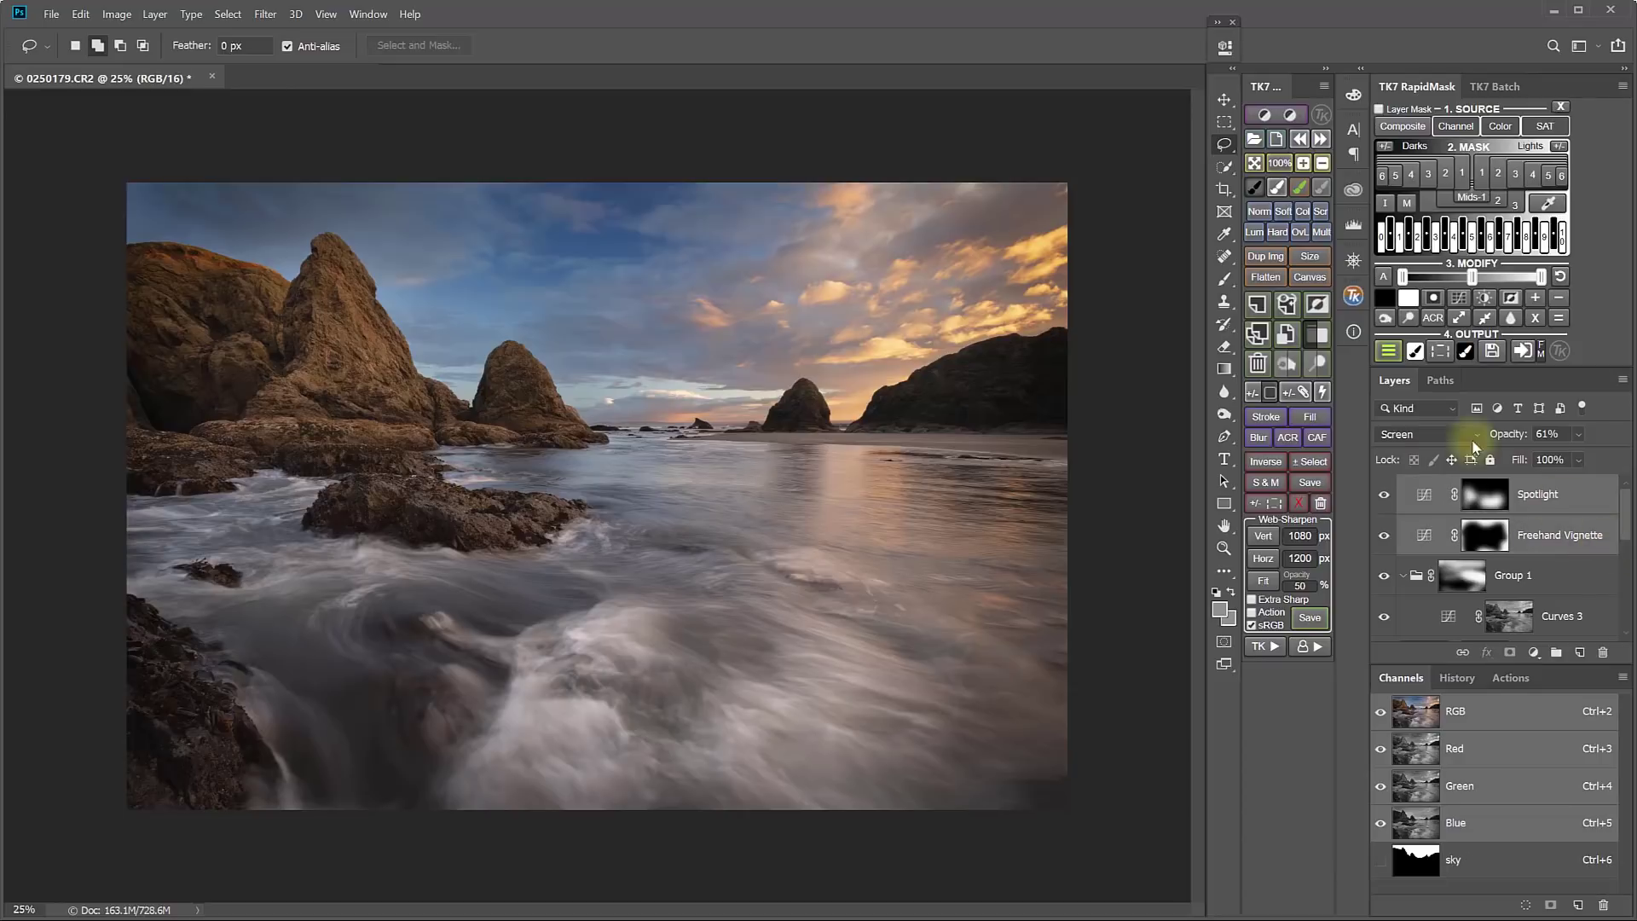
{"action": "left_click", "coordinate": [1330, 337]}
{"action": "double_click", "coordinate": [1509, 496]}
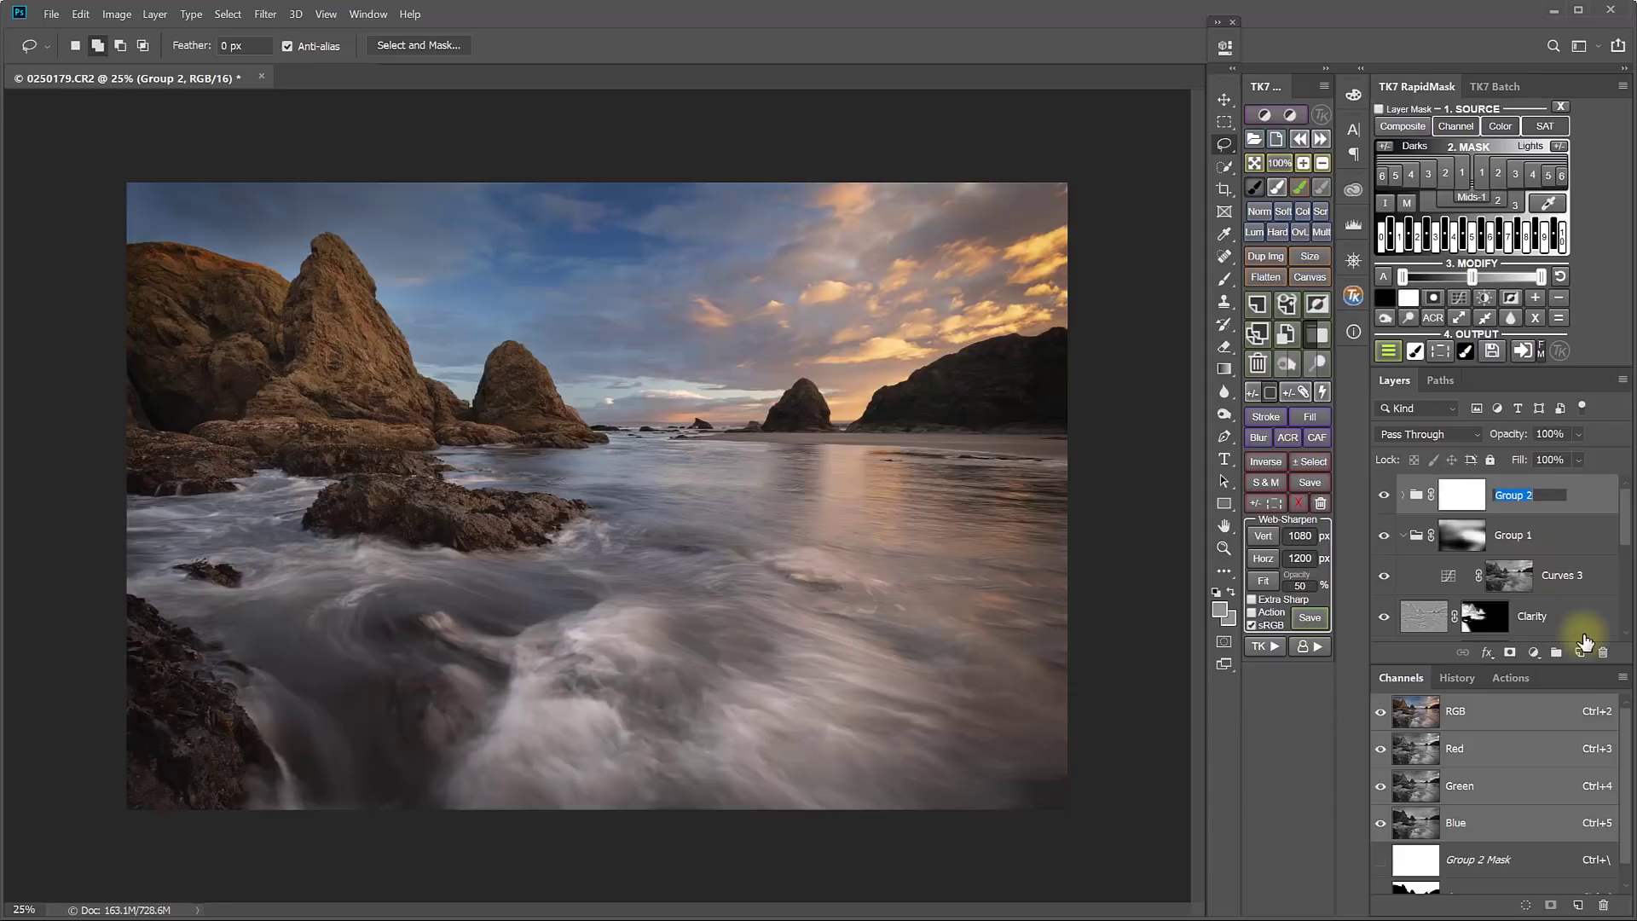
{"action": "key", "text": "BackSpace"}
{"action": "type", "text": "Dimension"}
{"action": "key", "text": "Return"}
Toggle the Dimension group to compare, leave it visible, and collapse Group 1
{"action": "left_click", "coordinate": [1383, 496]}
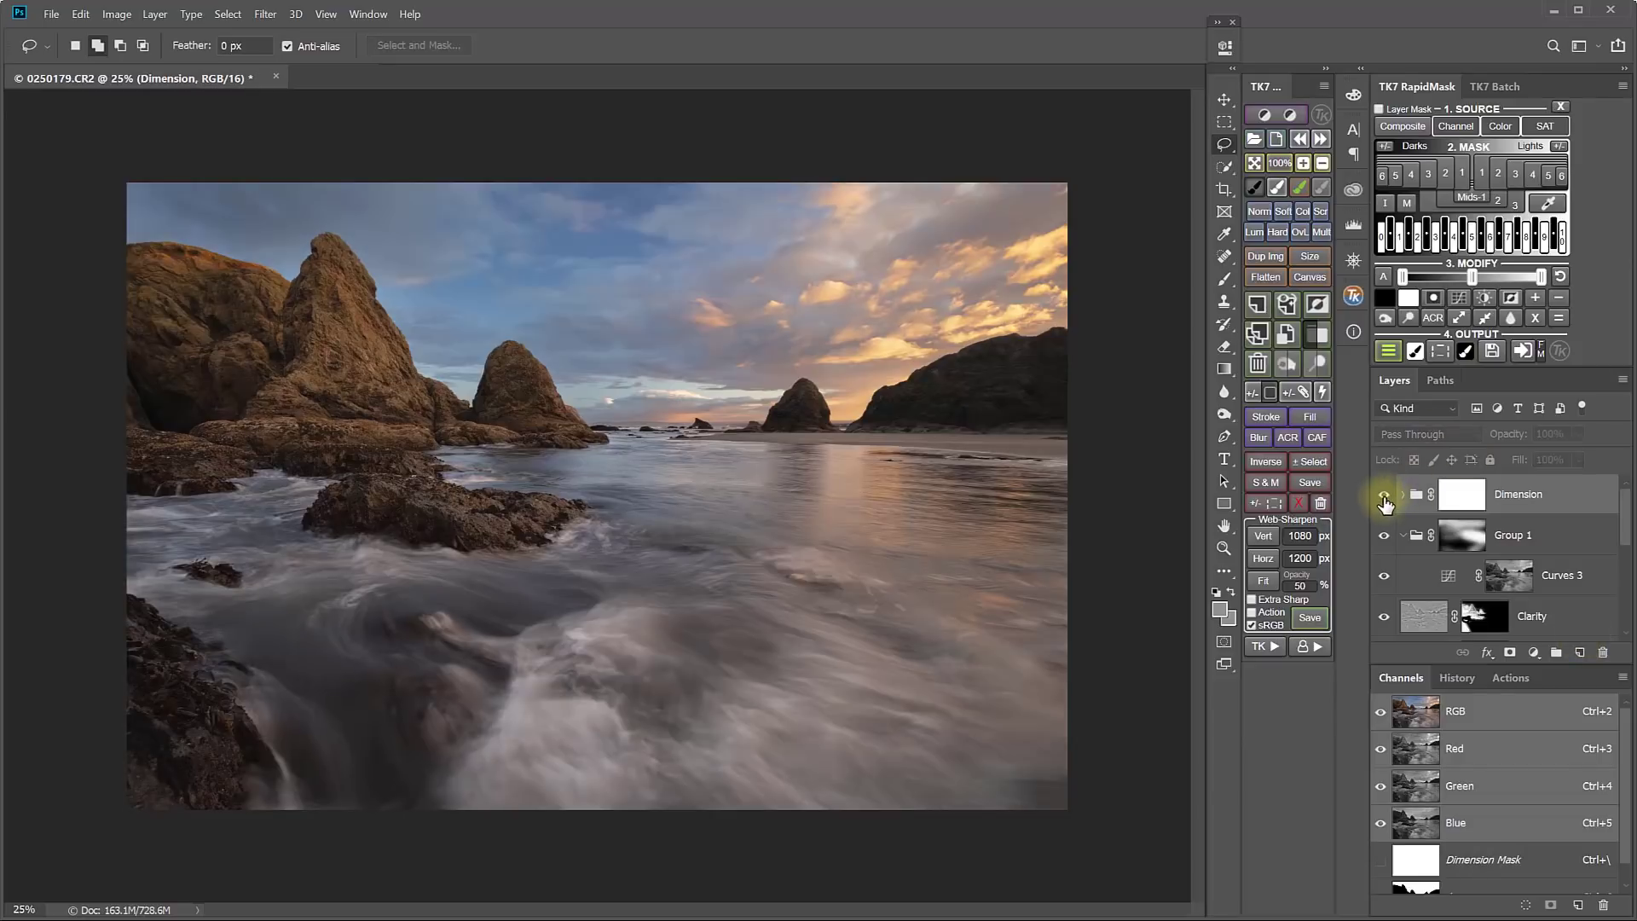
{"action": "left_click", "coordinate": [1383, 496]}
{"action": "left_click", "coordinate": [1383, 496]}
{"action": "left_click", "coordinate": [1383, 496]}
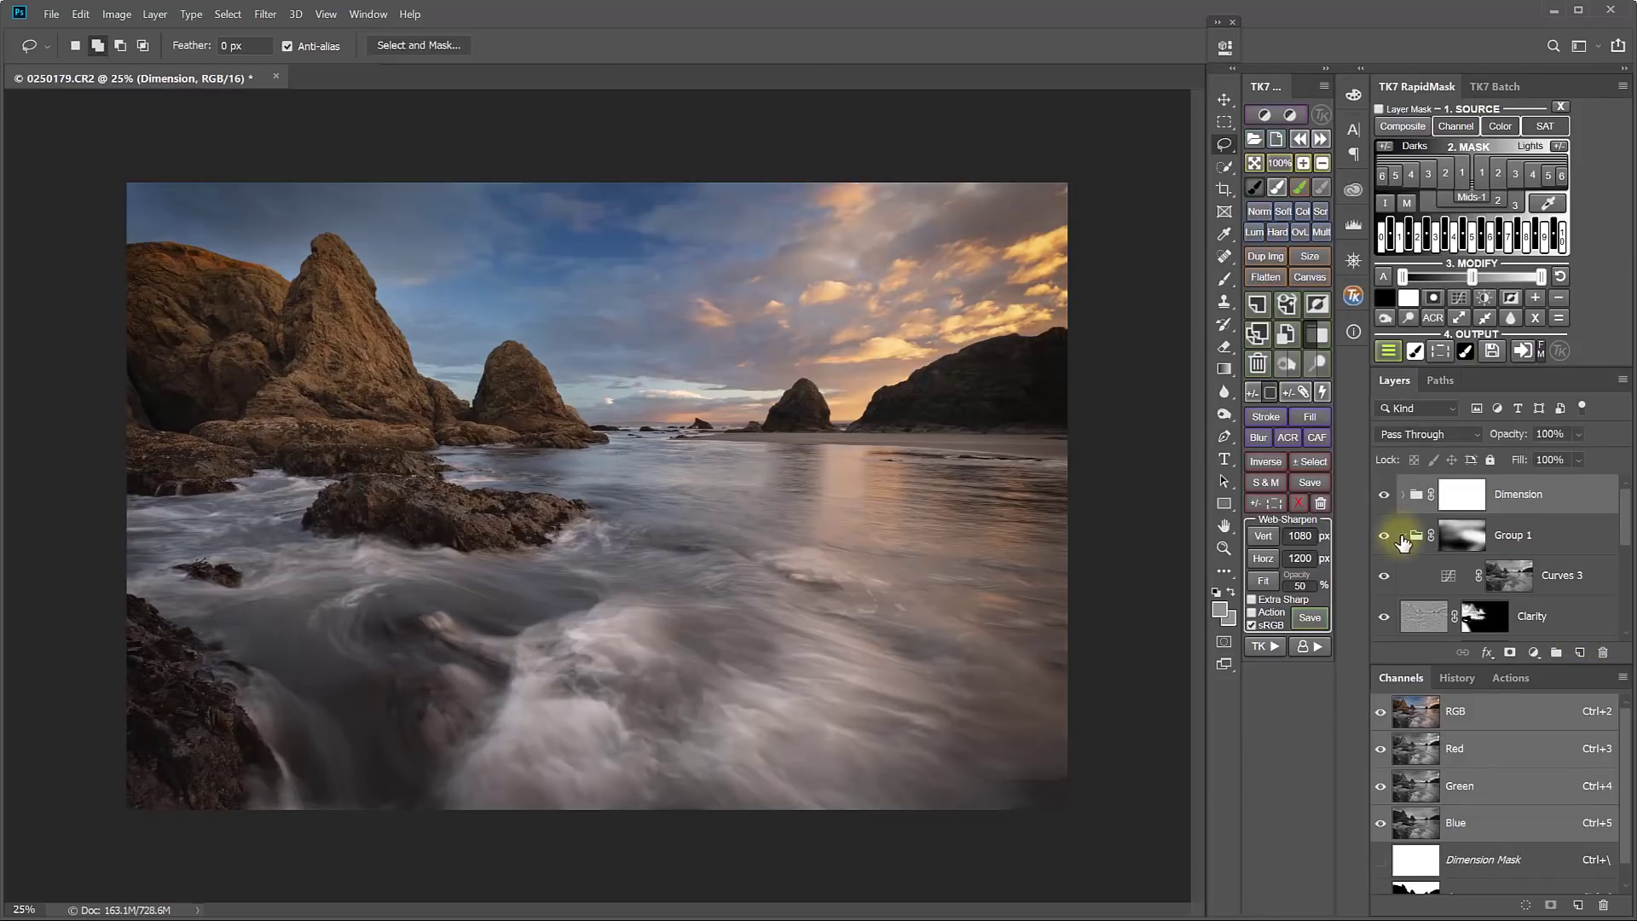
{"action": "left_click", "coordinate": [1402, 540]}
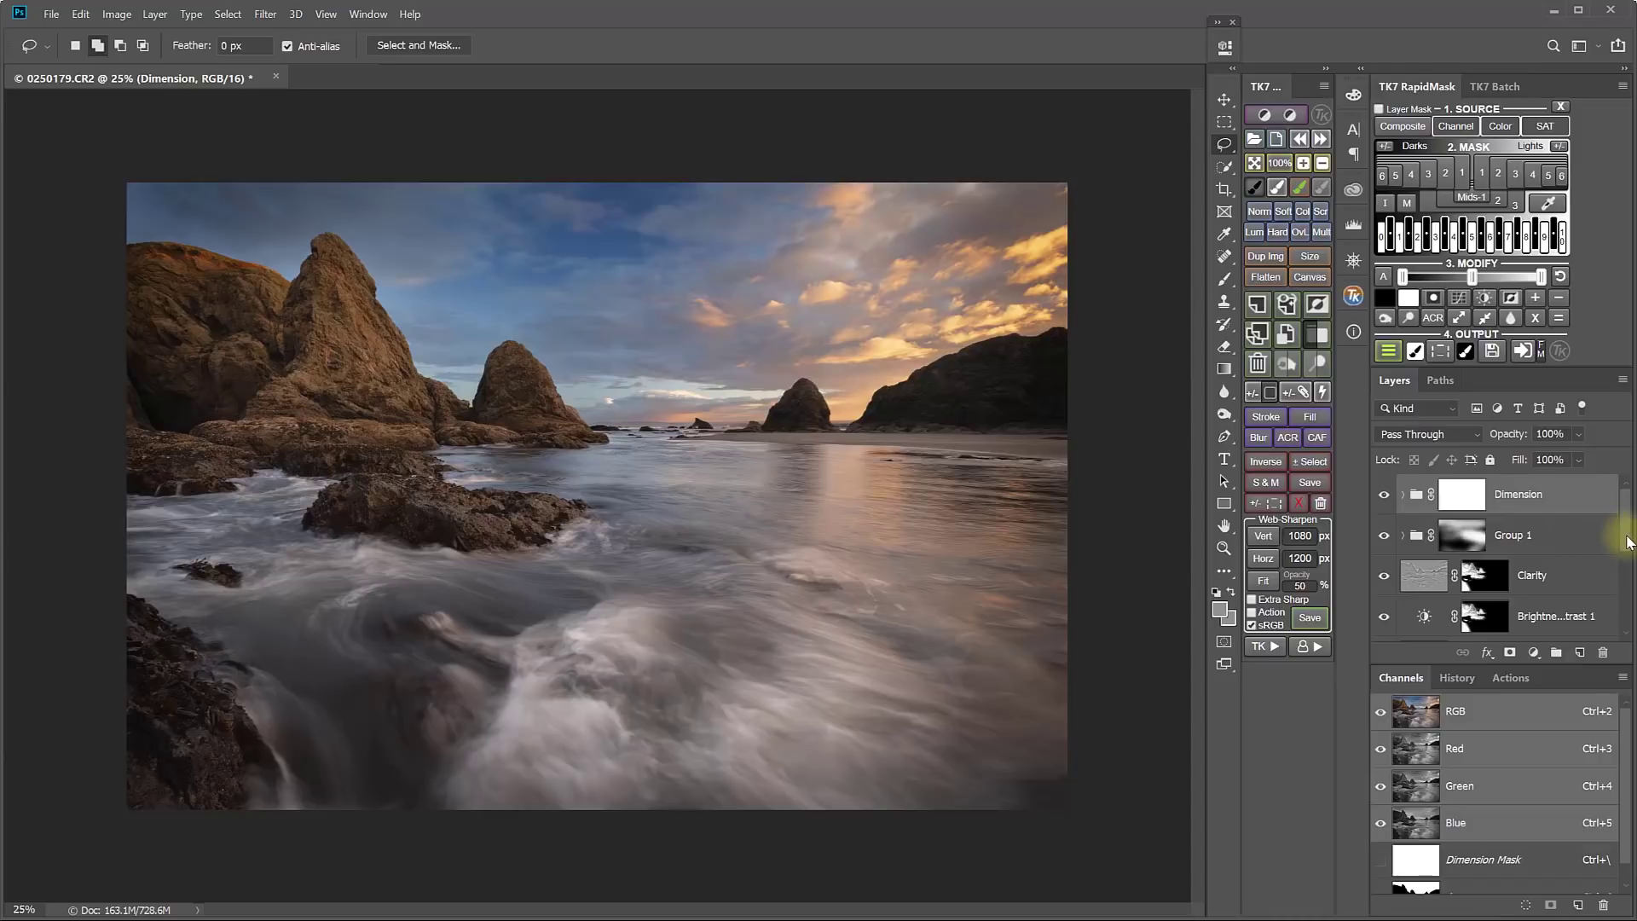
{"action": "mouse_move", "coordinate": [1629, 542]}
{"action": "left_mouse_down"}
{"action": "mouse_move", "coordinate": [1630, 631]}
{"action": "mouse_move", "coordinate": [1620, 523]}
{"action": "left_mouse_up"}
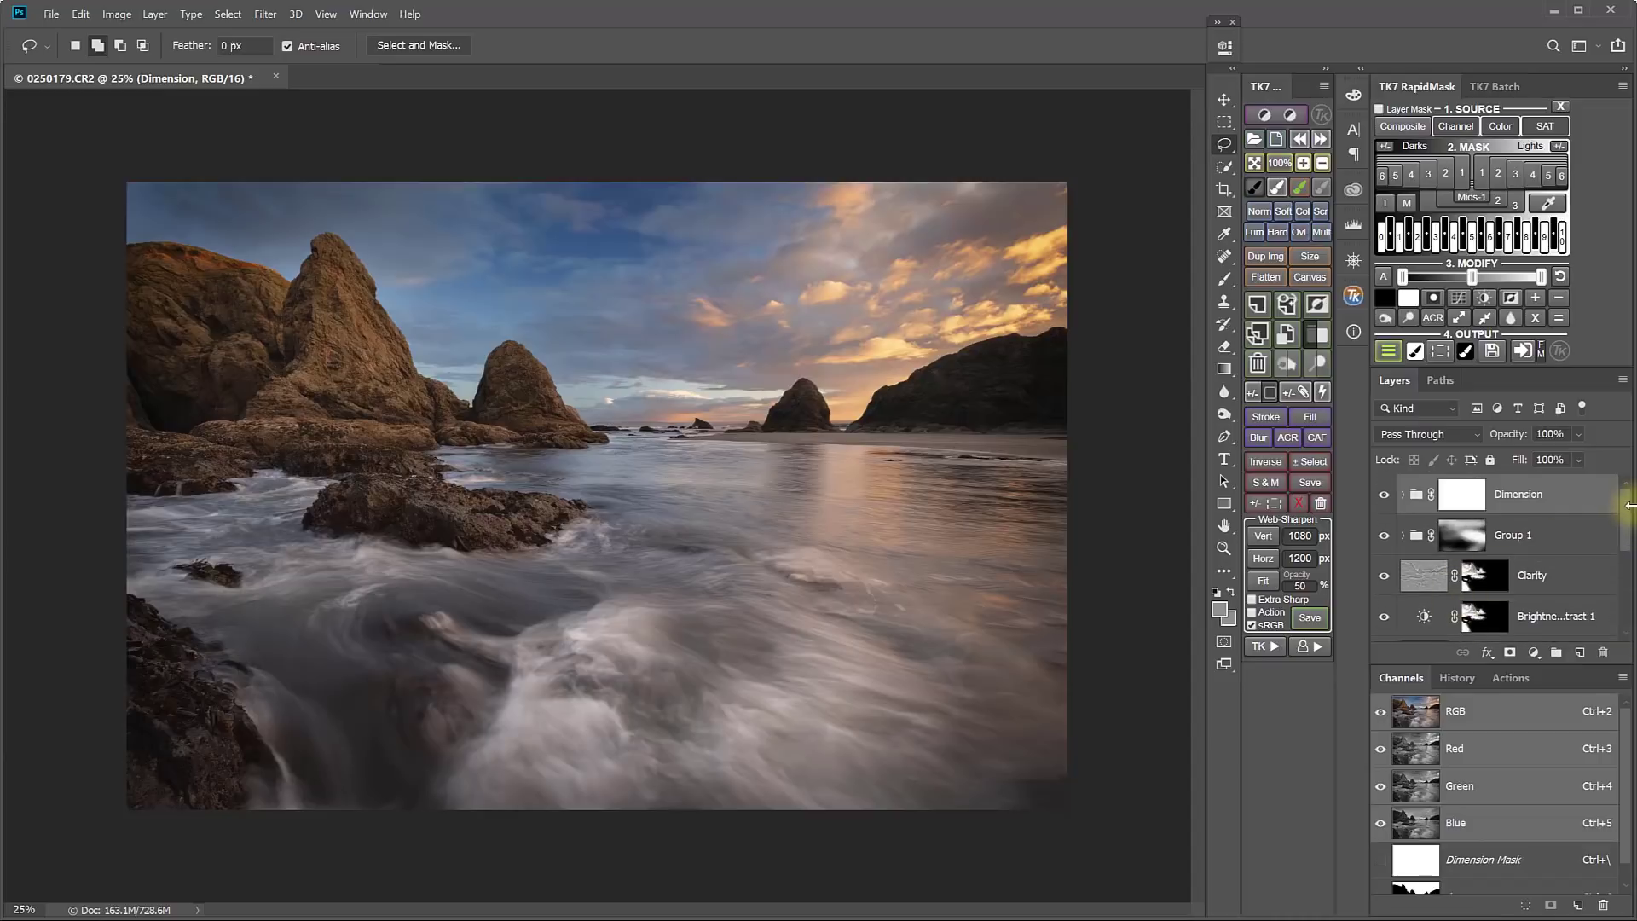
Collapse the RapidMask panel to list all layers, then twice compare the Background alone with the full edit
{"action": "double_click", "coordinate": [1415, 85]}
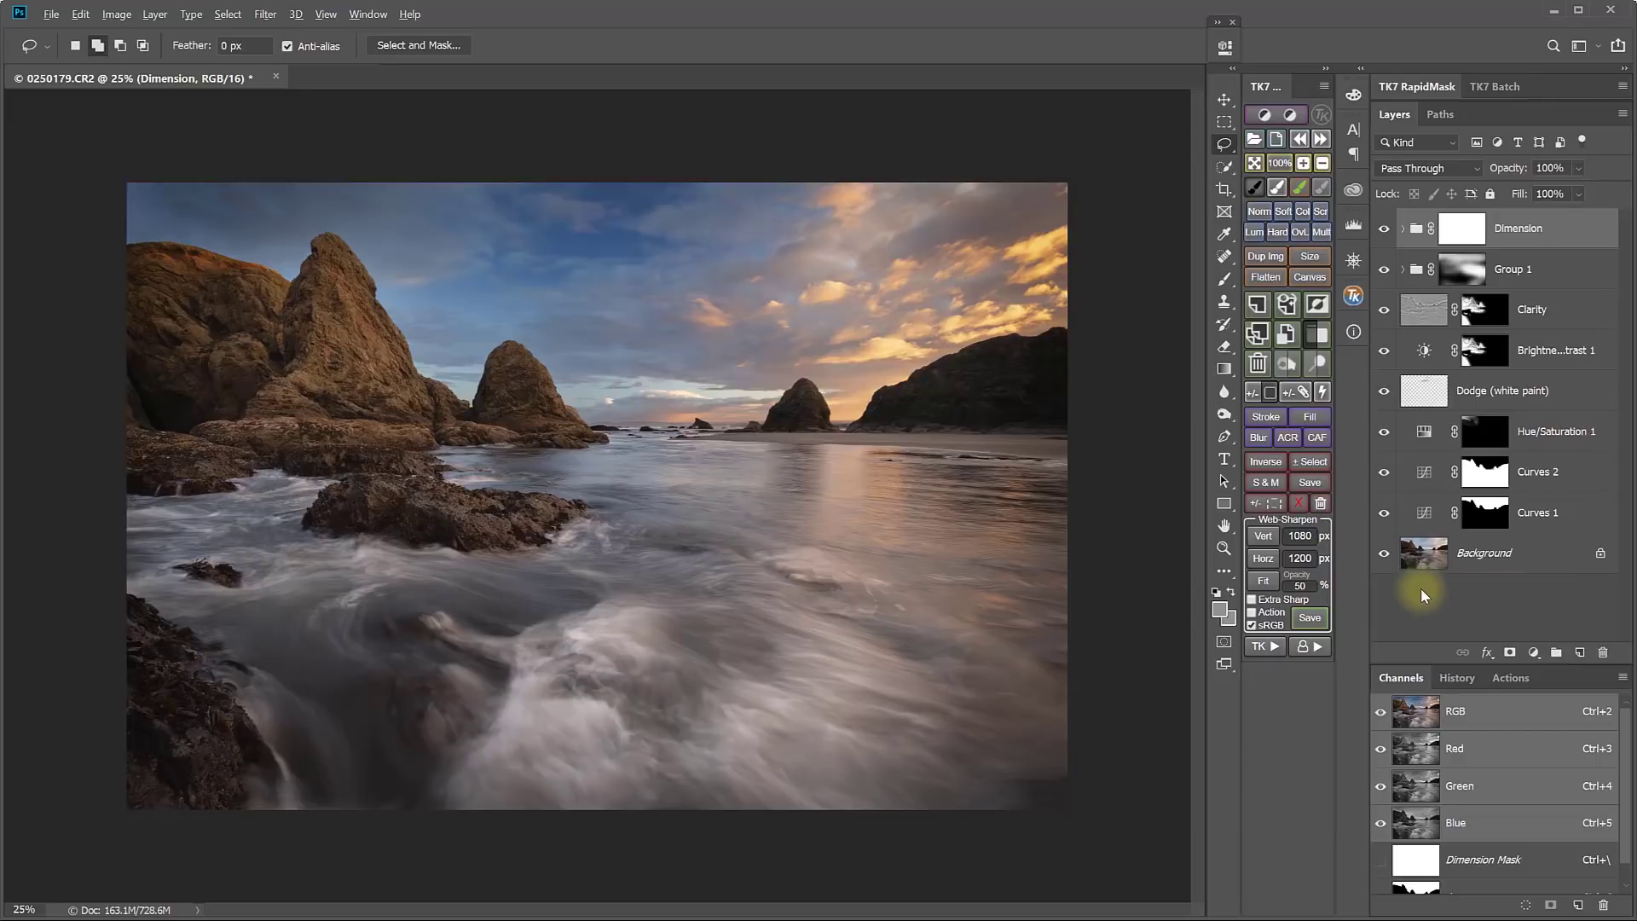
{"action": "left_click", "coordinate": [1383, 555], "text": "alt"}
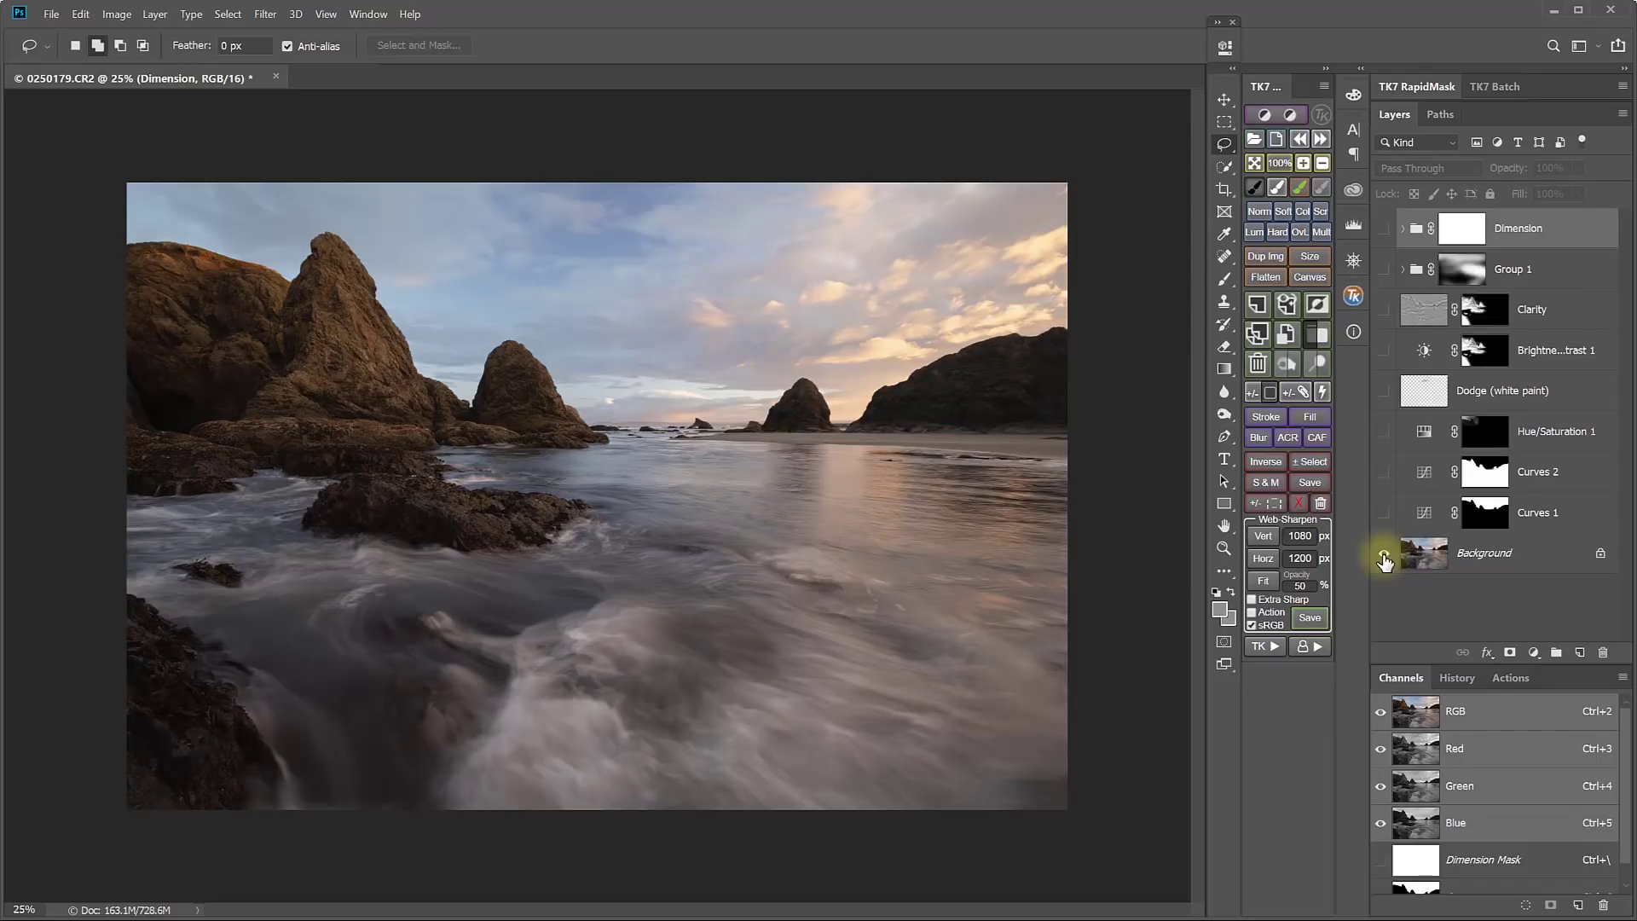
{"action": "left_click", "coordinate": [1383, 555], "text": "alt"}
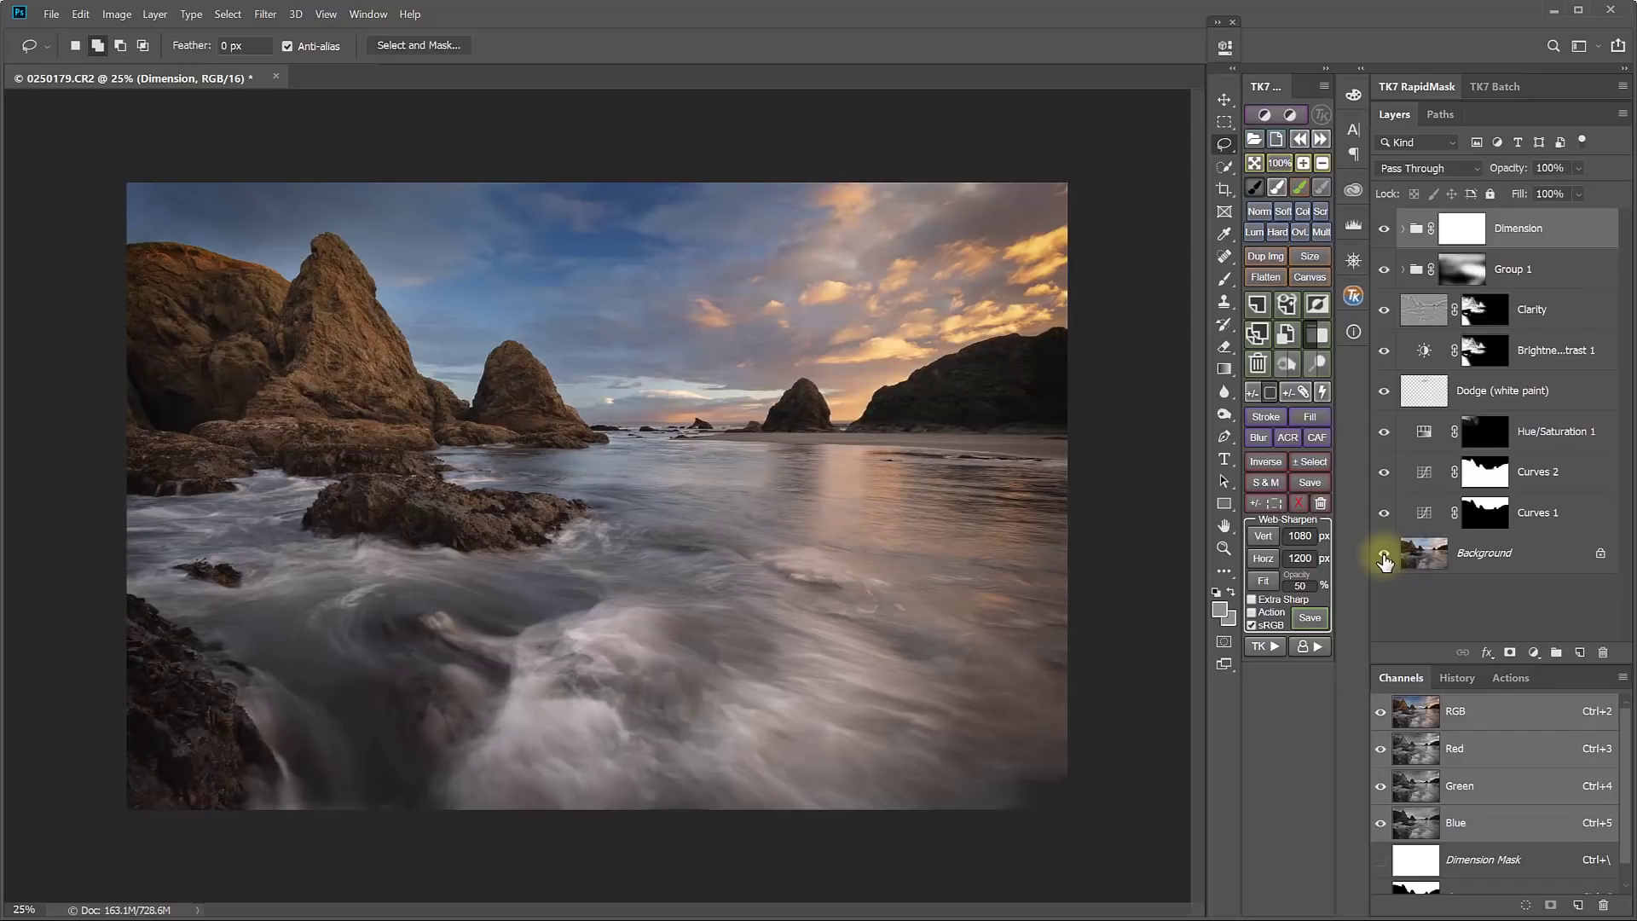
{"action": "left_click", "coordinate": [1383, 555], "text": "alt"}
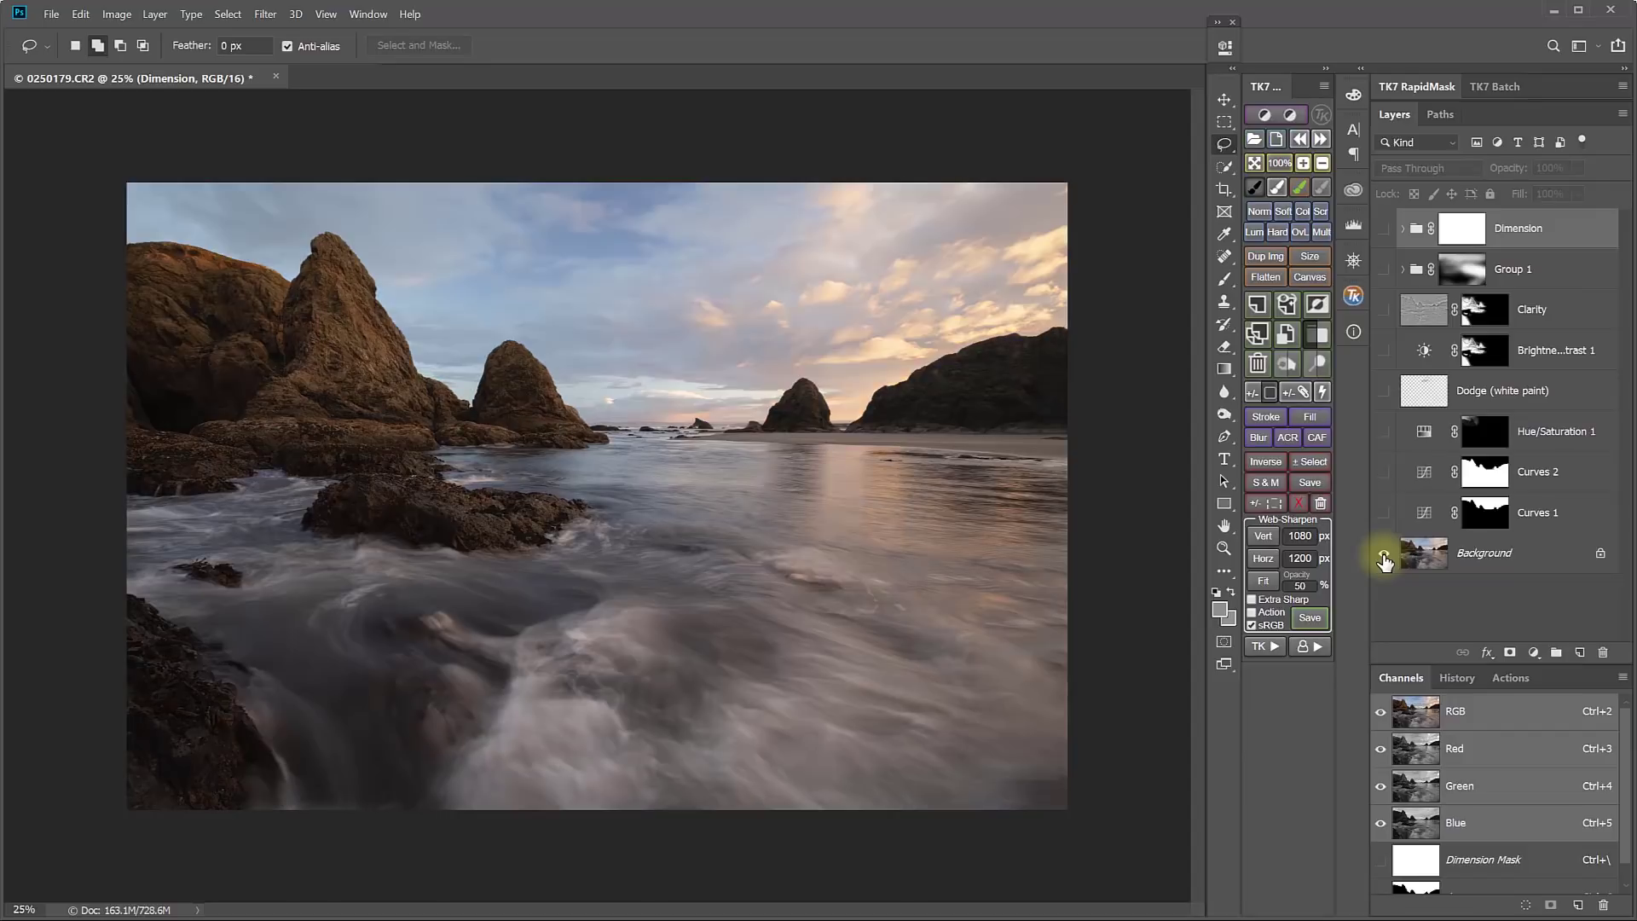
{"action": "left_click", "coordinate": [1383, 555], "text": "alt"}
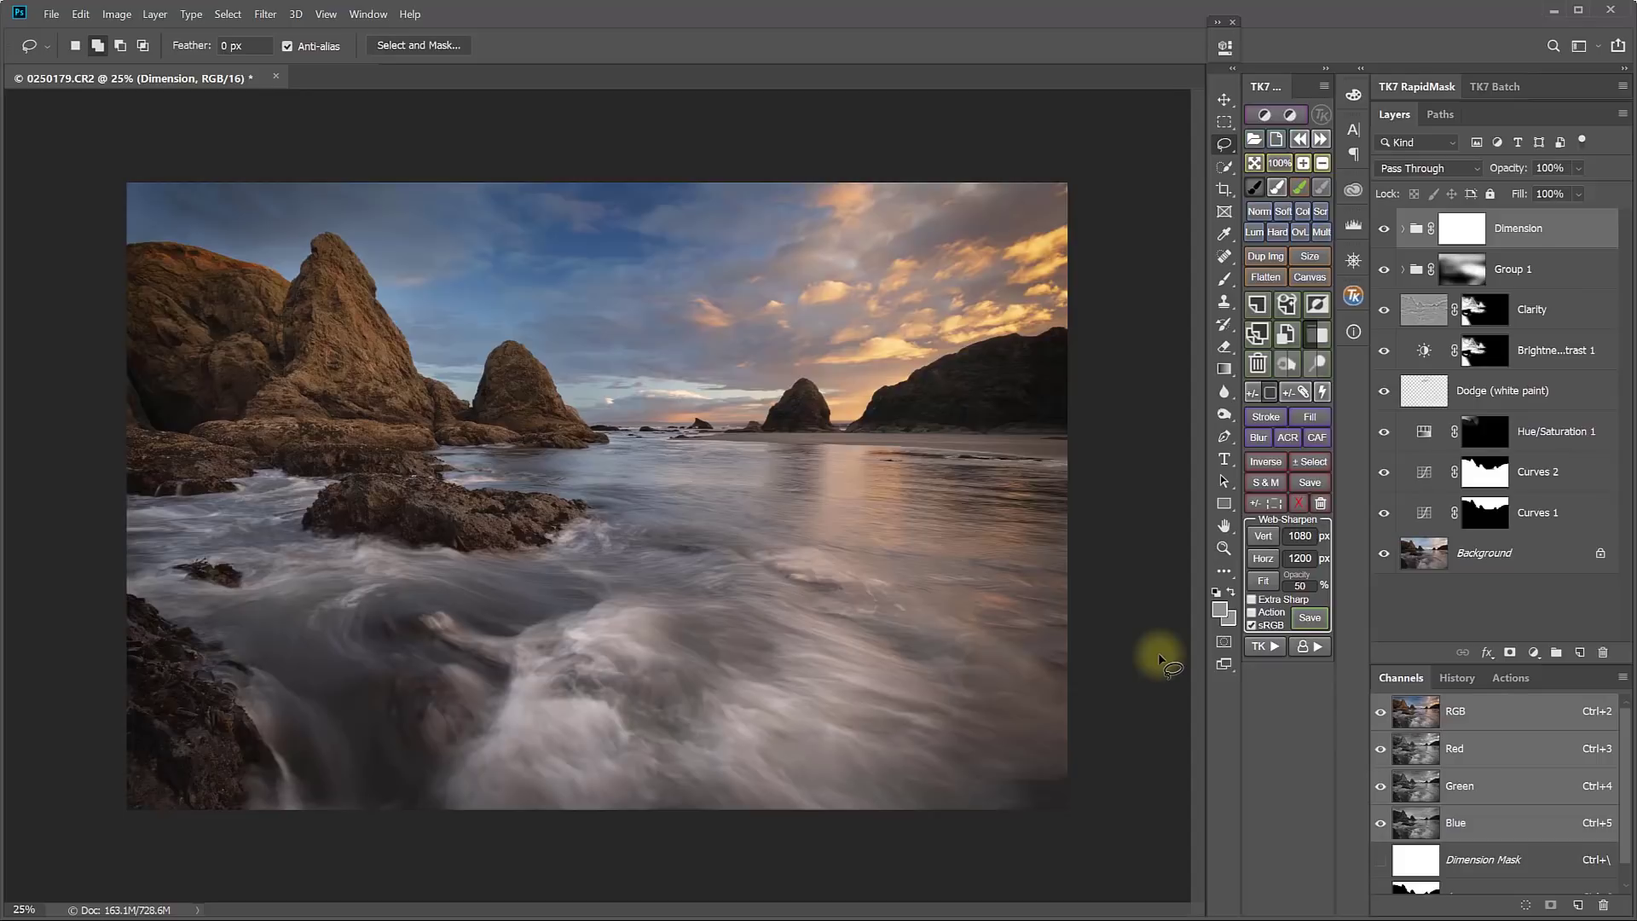
Create a web-sharpened copy with the horizontal output size set to 1500 px
{"action": "left_click", "coordinate": [1300, 557]}
{"action": "type", "text": "1"}
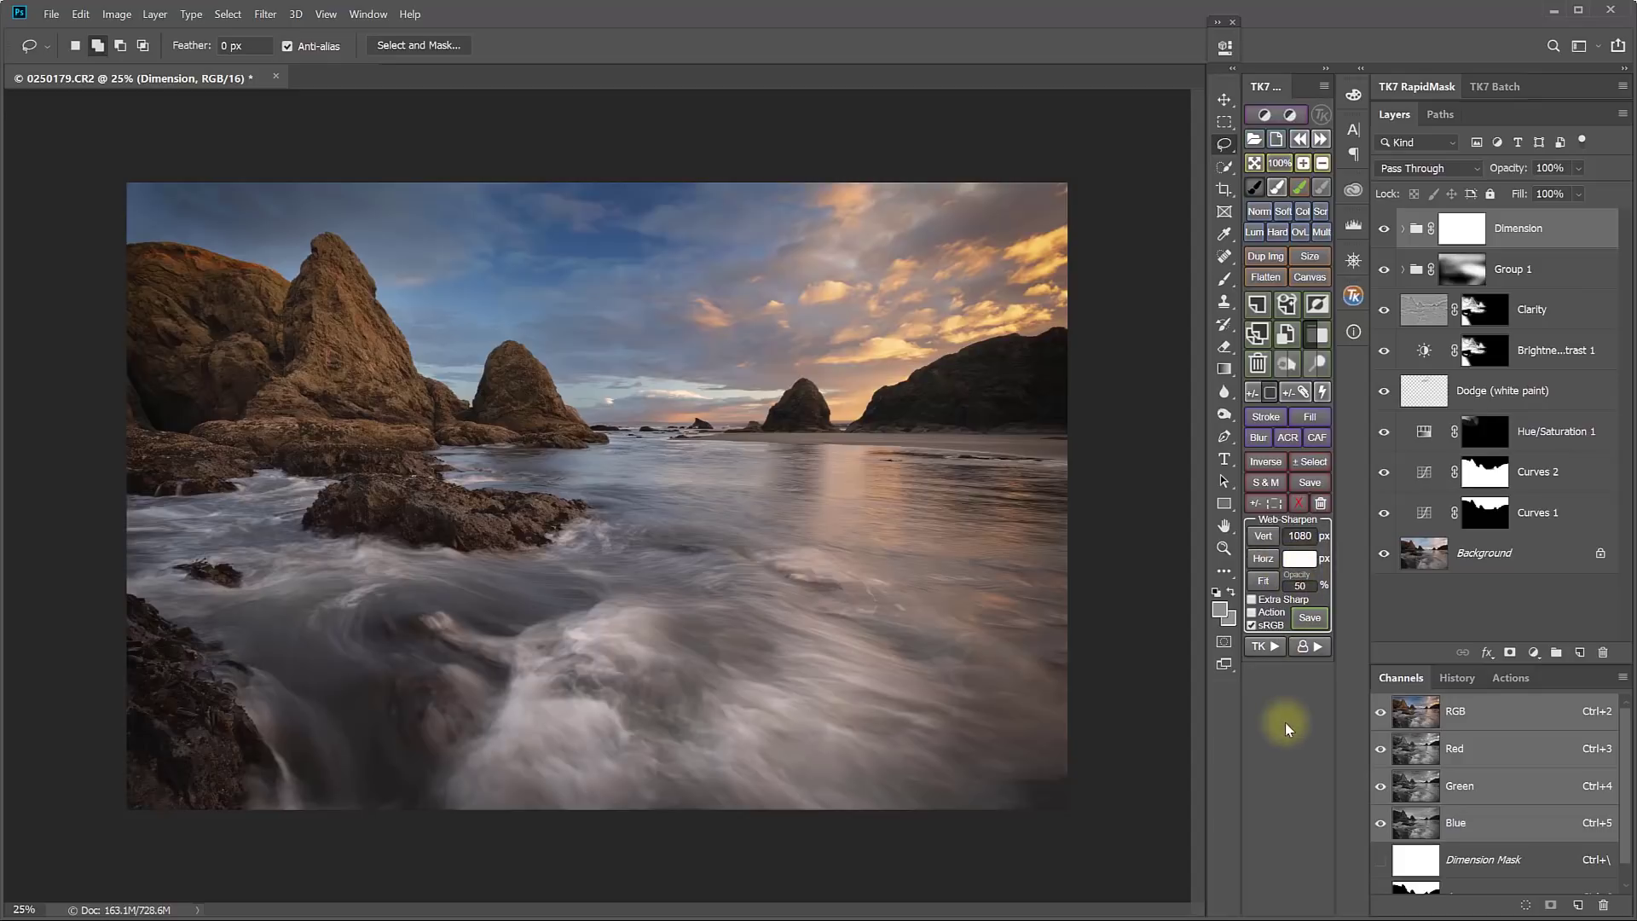
{"action": "type", "text": "500"}
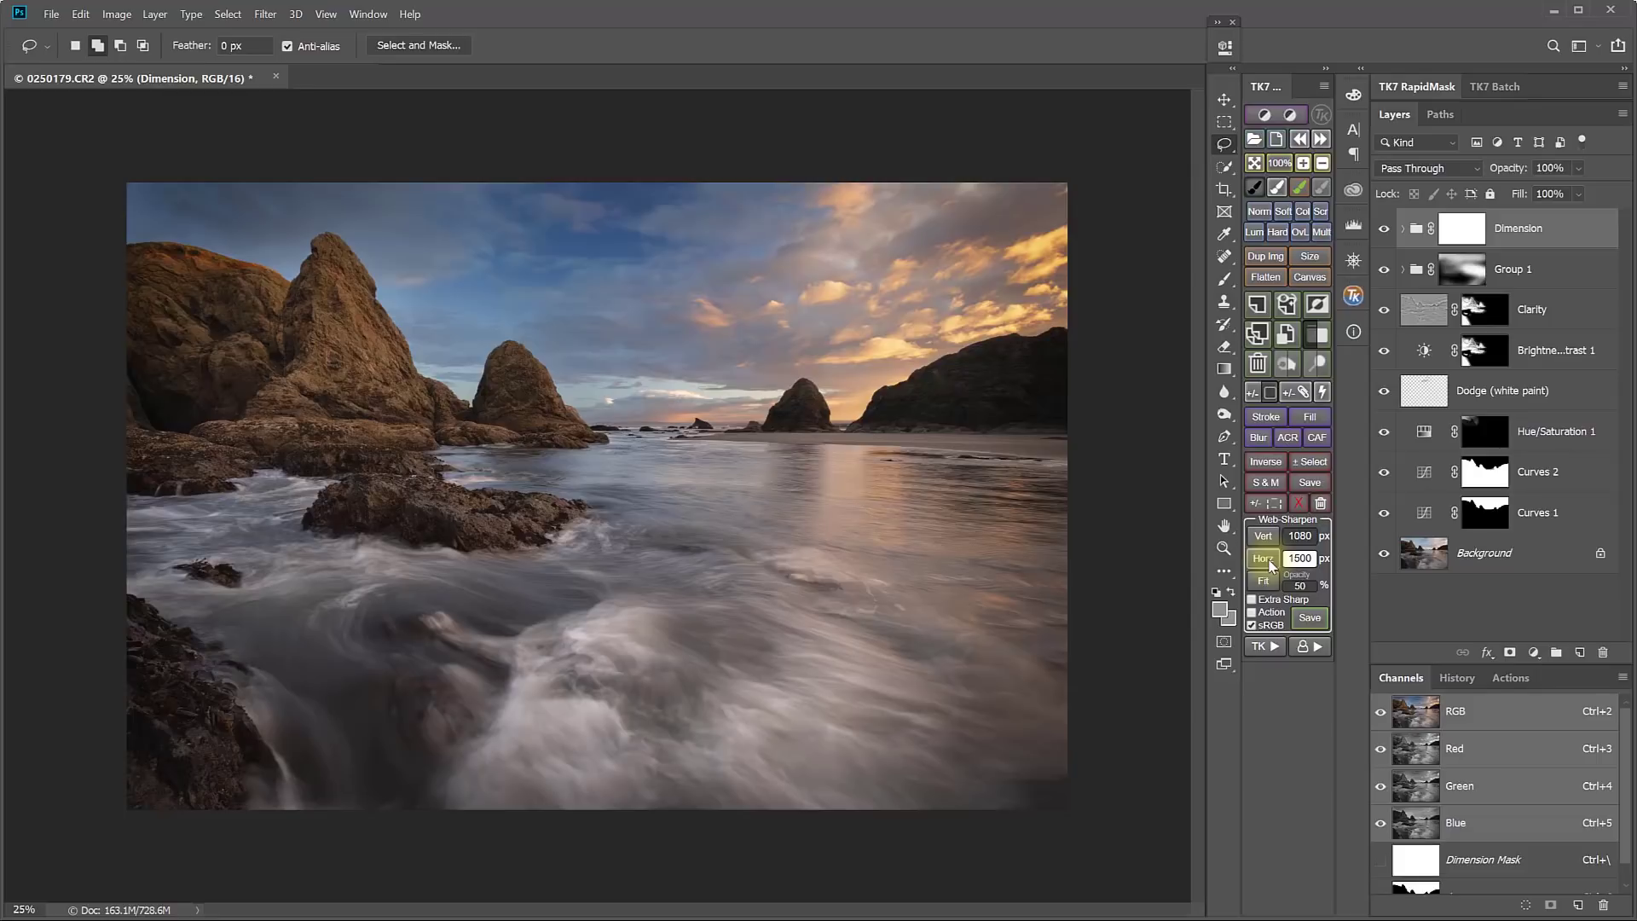
{"action": "left_click", "coordinate": [1252, 613]}
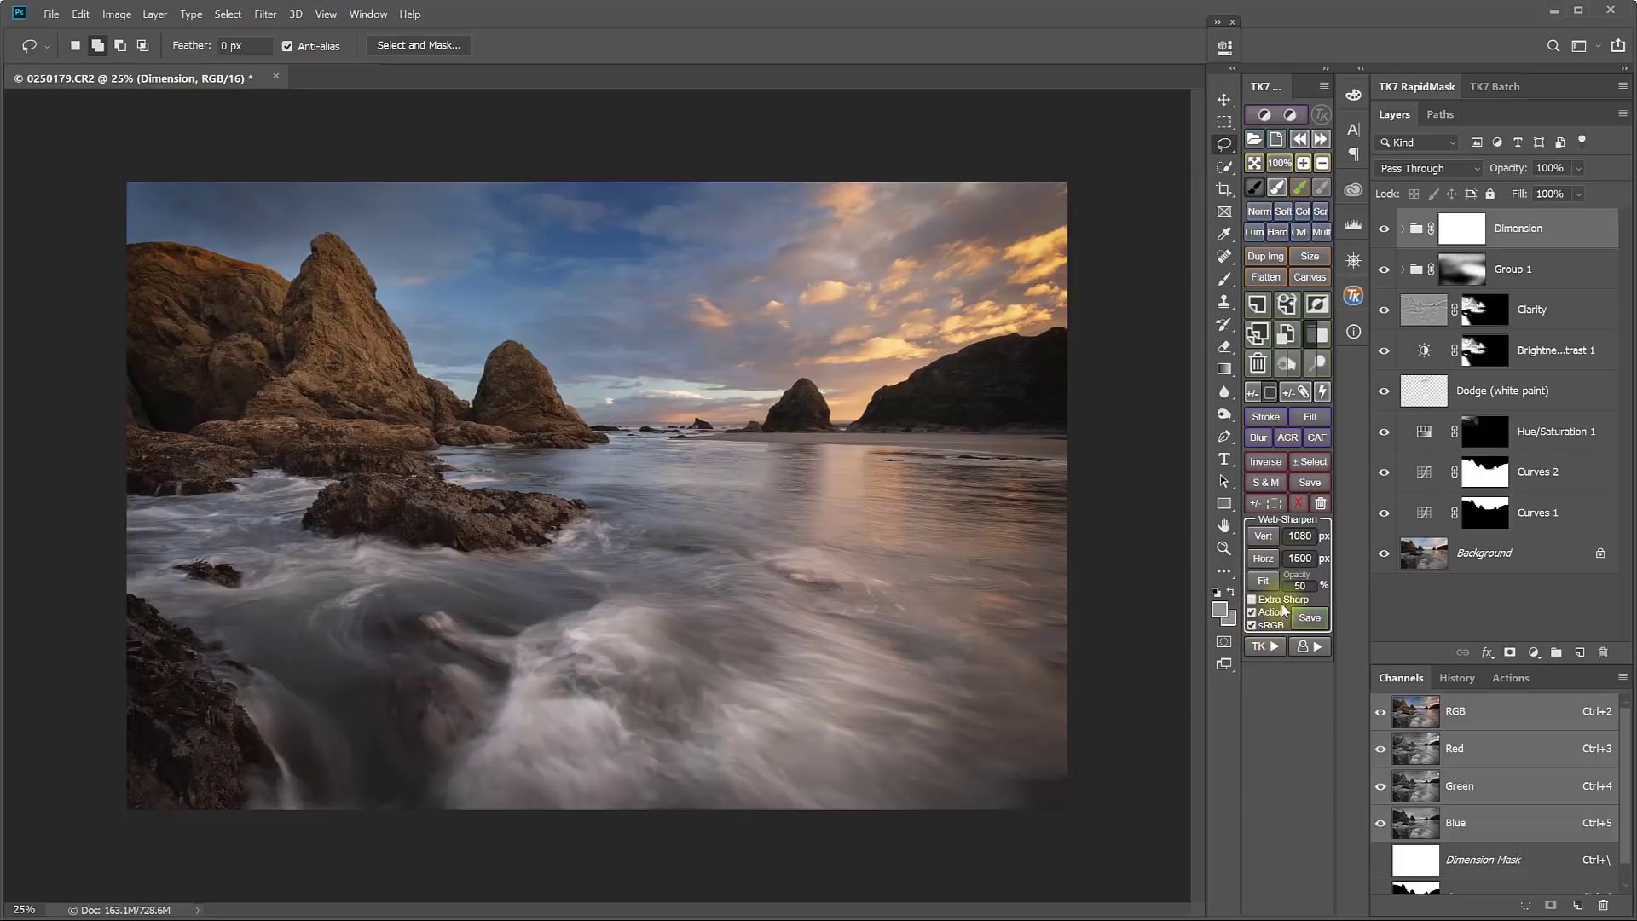
{"action": "left_click", "coordinate": [1266, 560]}
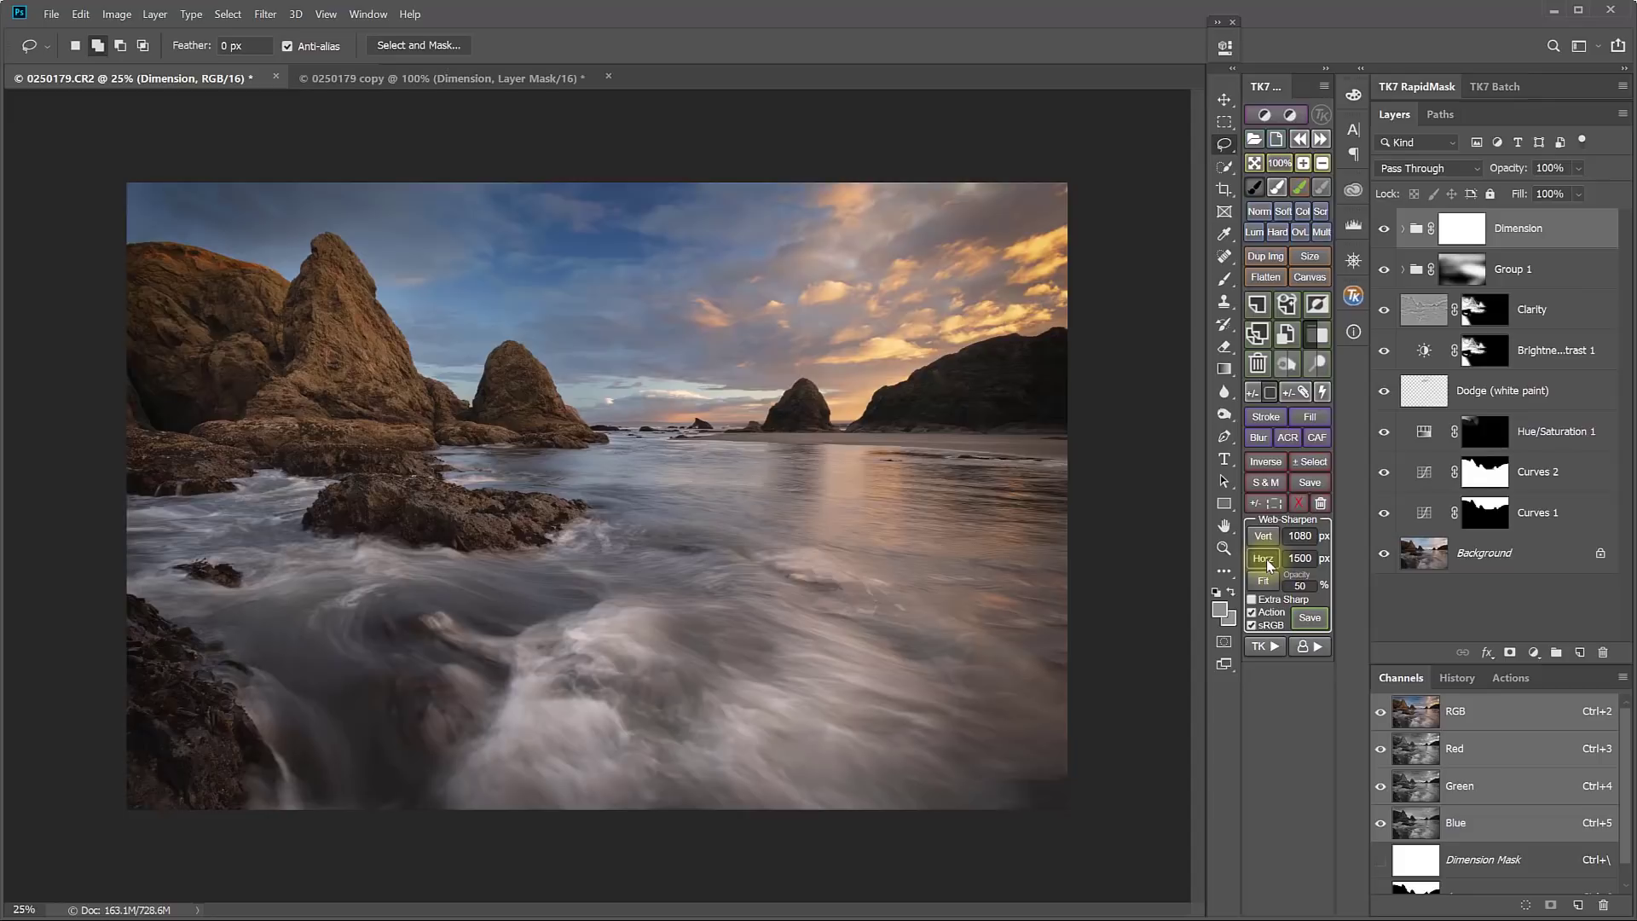